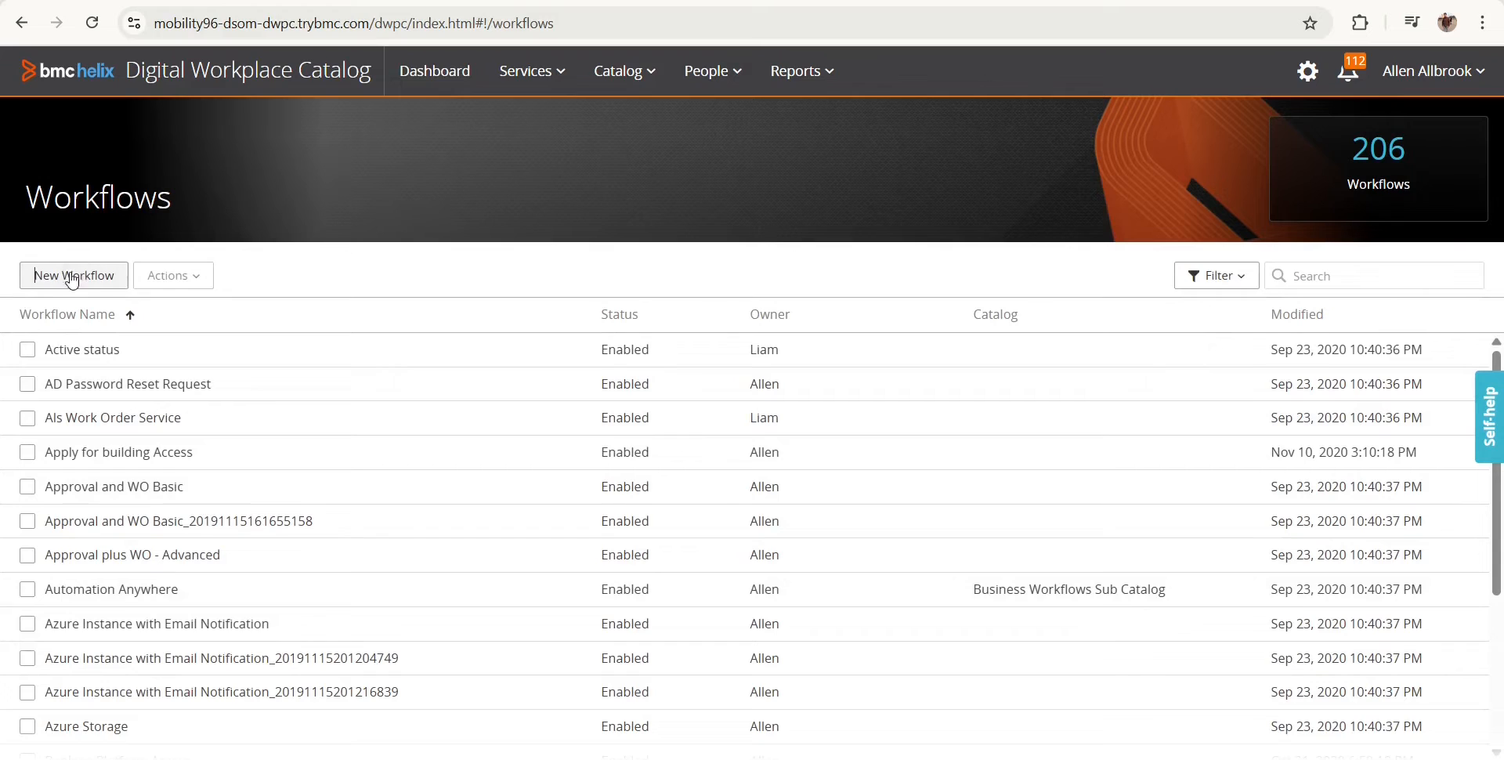
# Create a new workflow named JasonParser
pyautogui.click(536, 217)
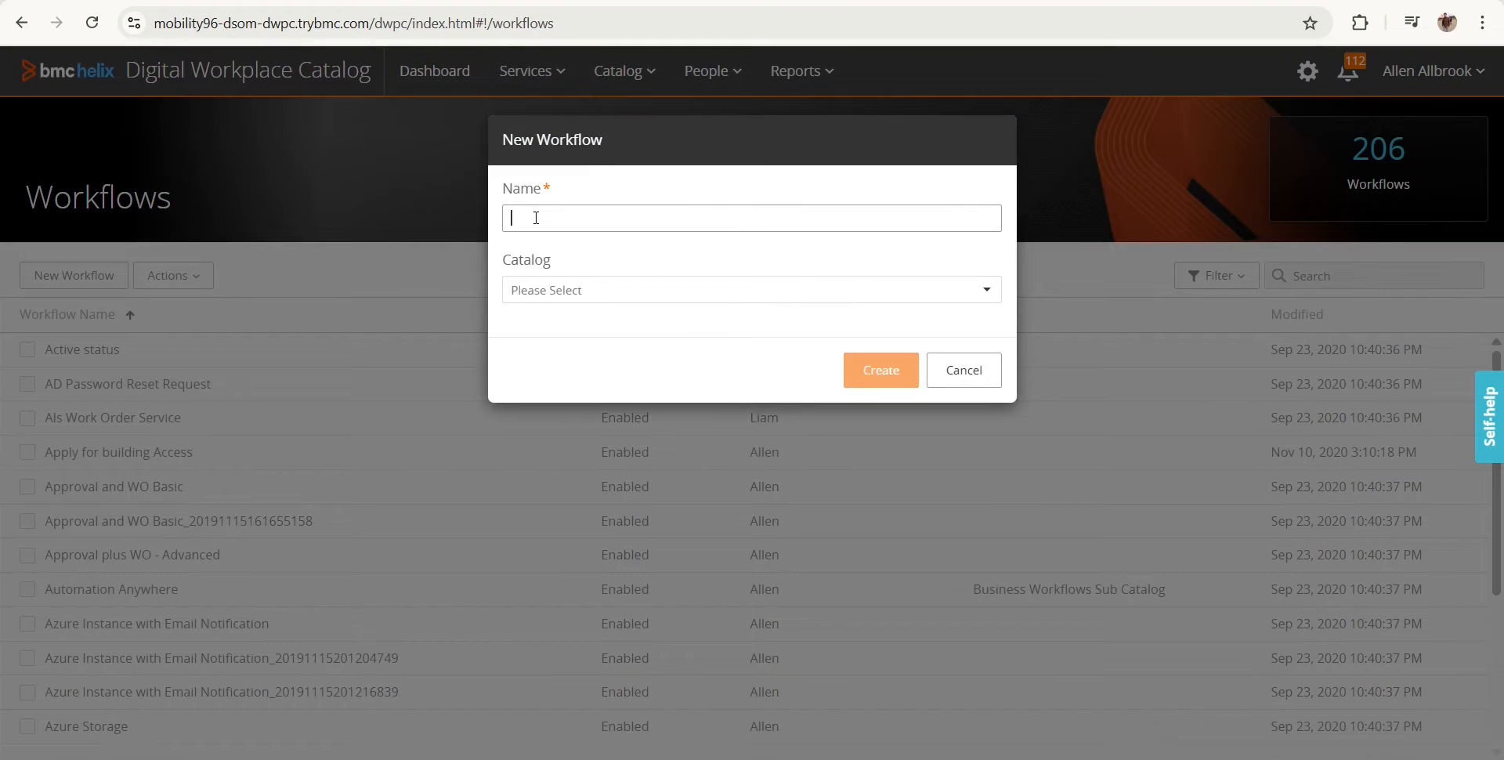
pyautogui.write('JasonParser')
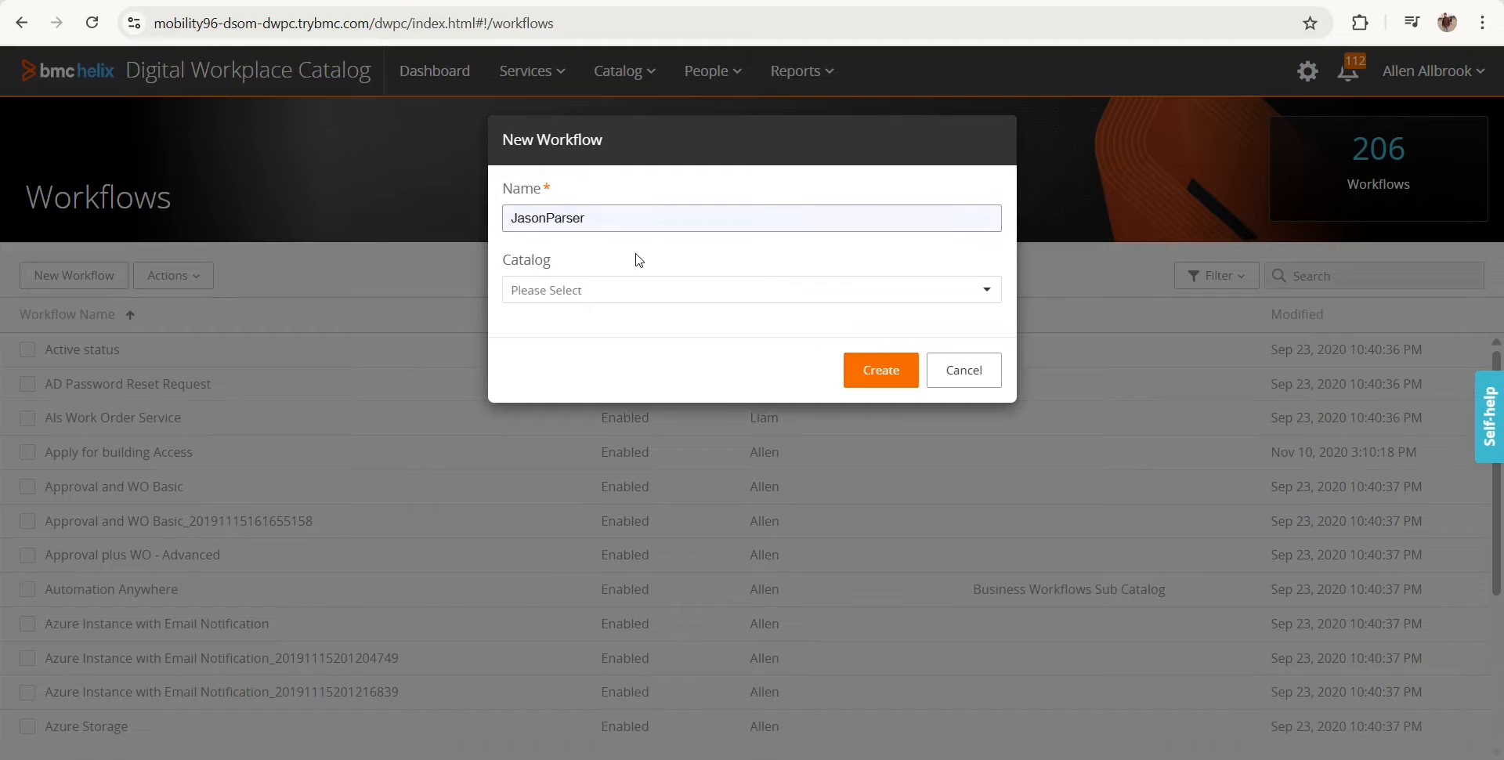
pyautogui.click(638, 255)
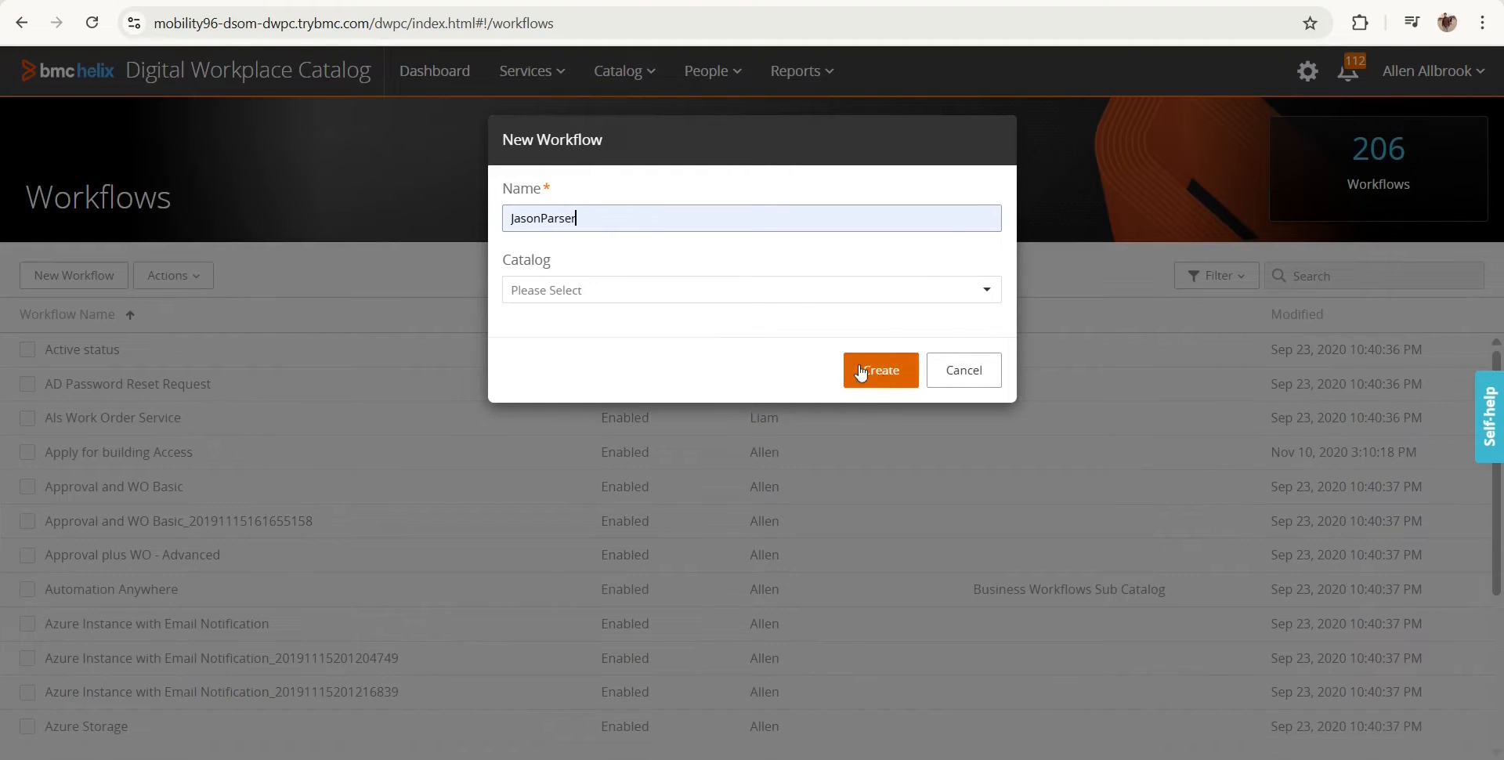
pyautogui.click(908, 292)
pyautogui.click(879, 370)
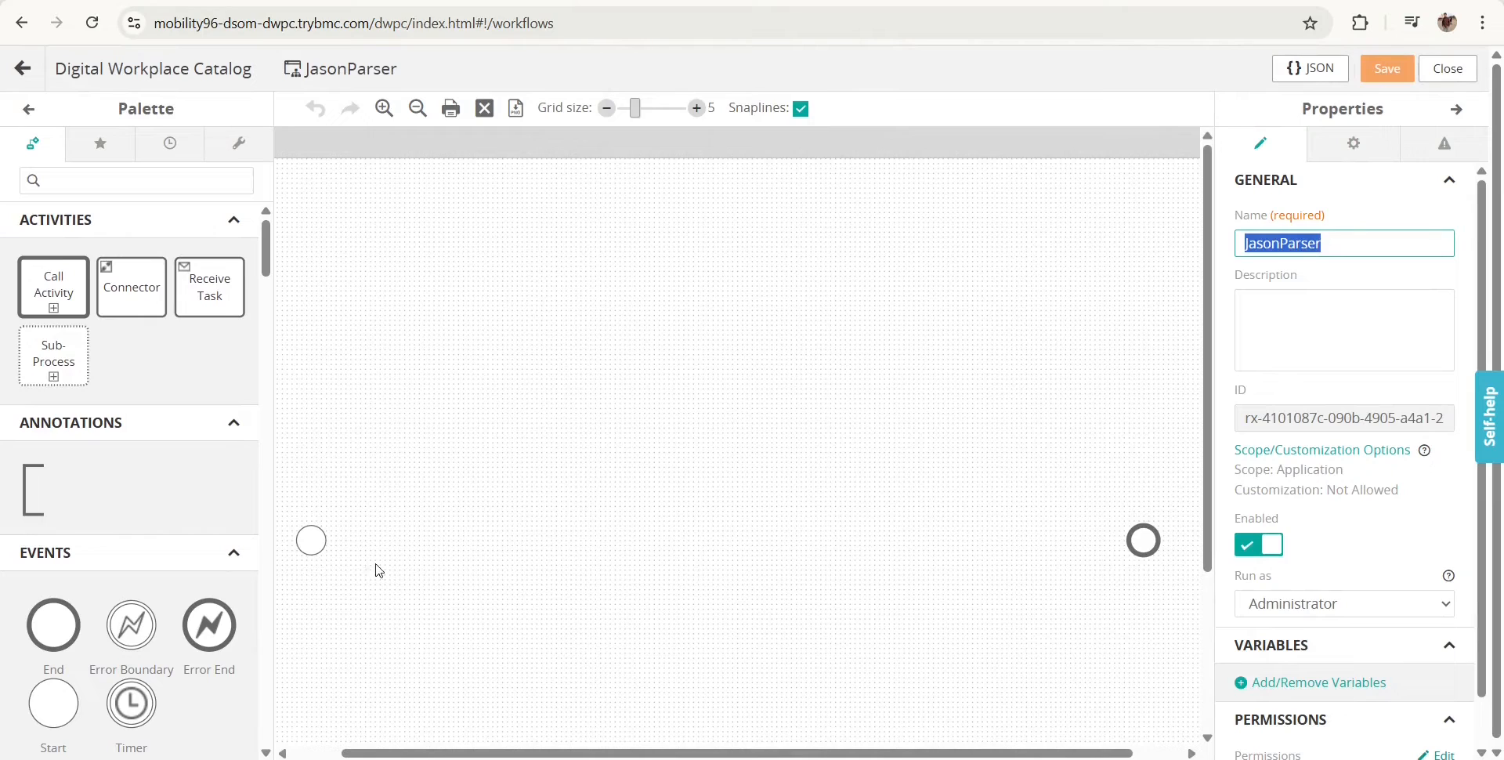
# Find the Json Parser action by searching for "js" and place it on the canvas near the start event, then clear the search
pyautogui.click(84, 182)
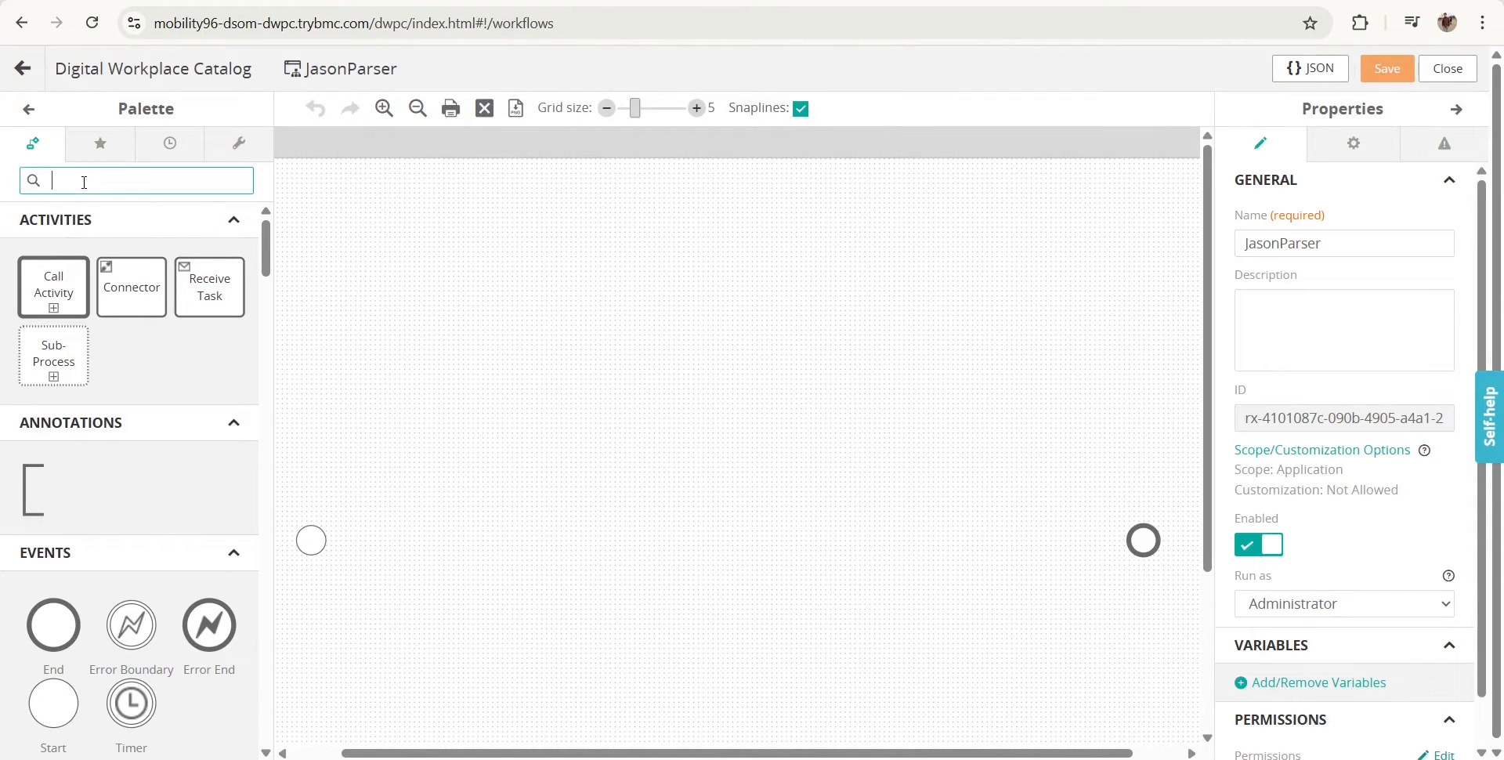
pyautogui.write('jas')
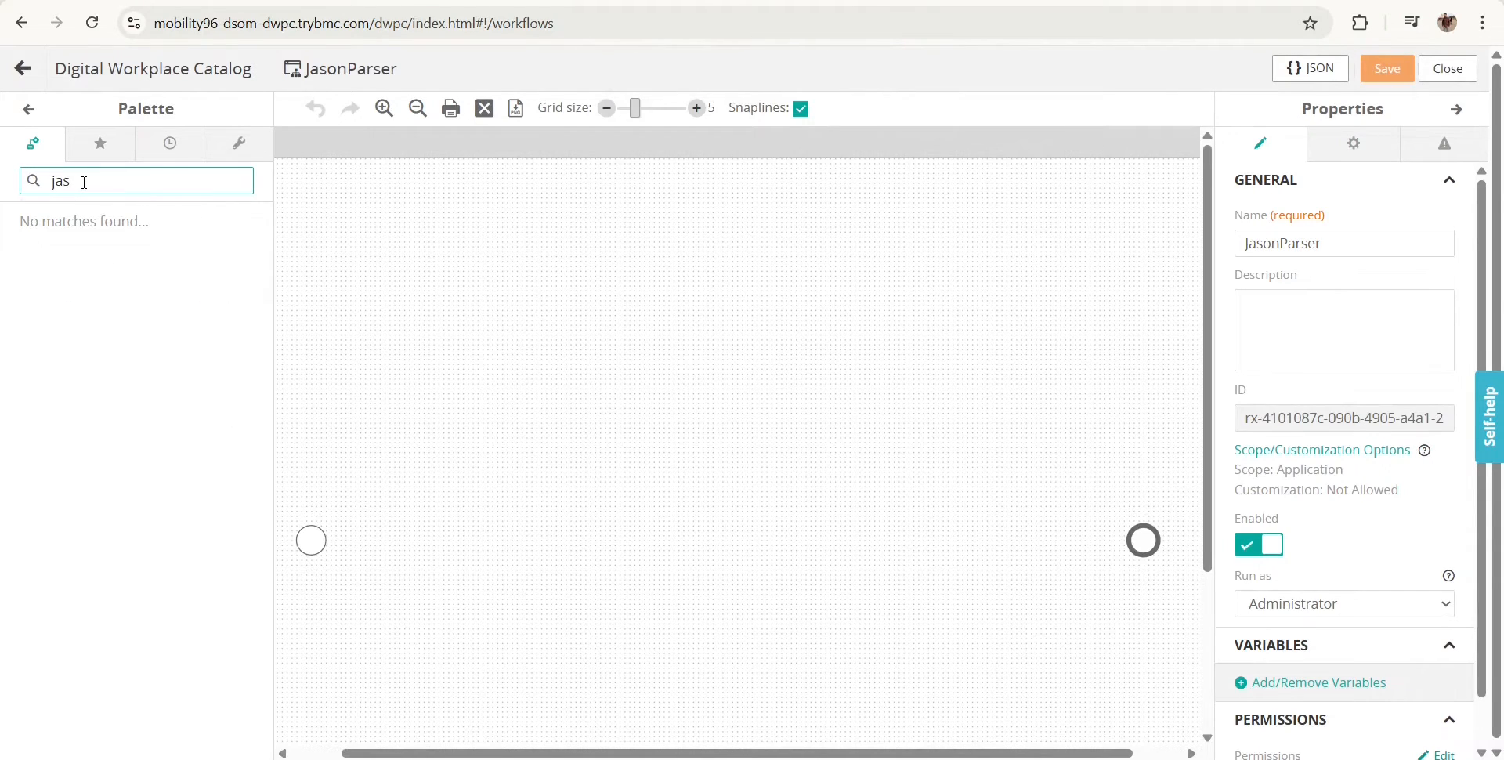
pyautogui.press('BackSpace')
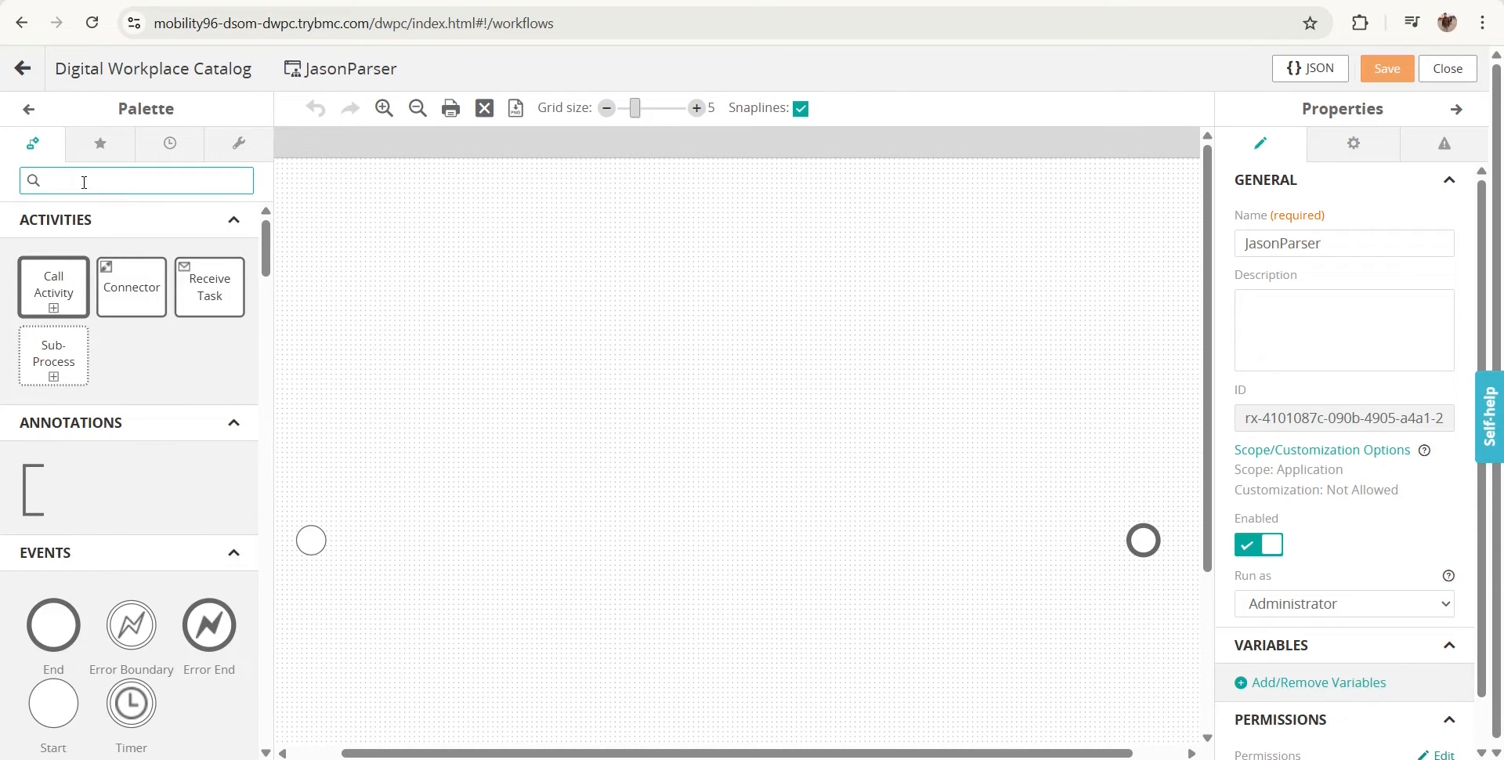
pyautogui.write('ja')
pyautogui.press('BackSpace')
pyautogui.scroll(-7, 191, 463)
pyautogui.scroll(-3, 196, 462)
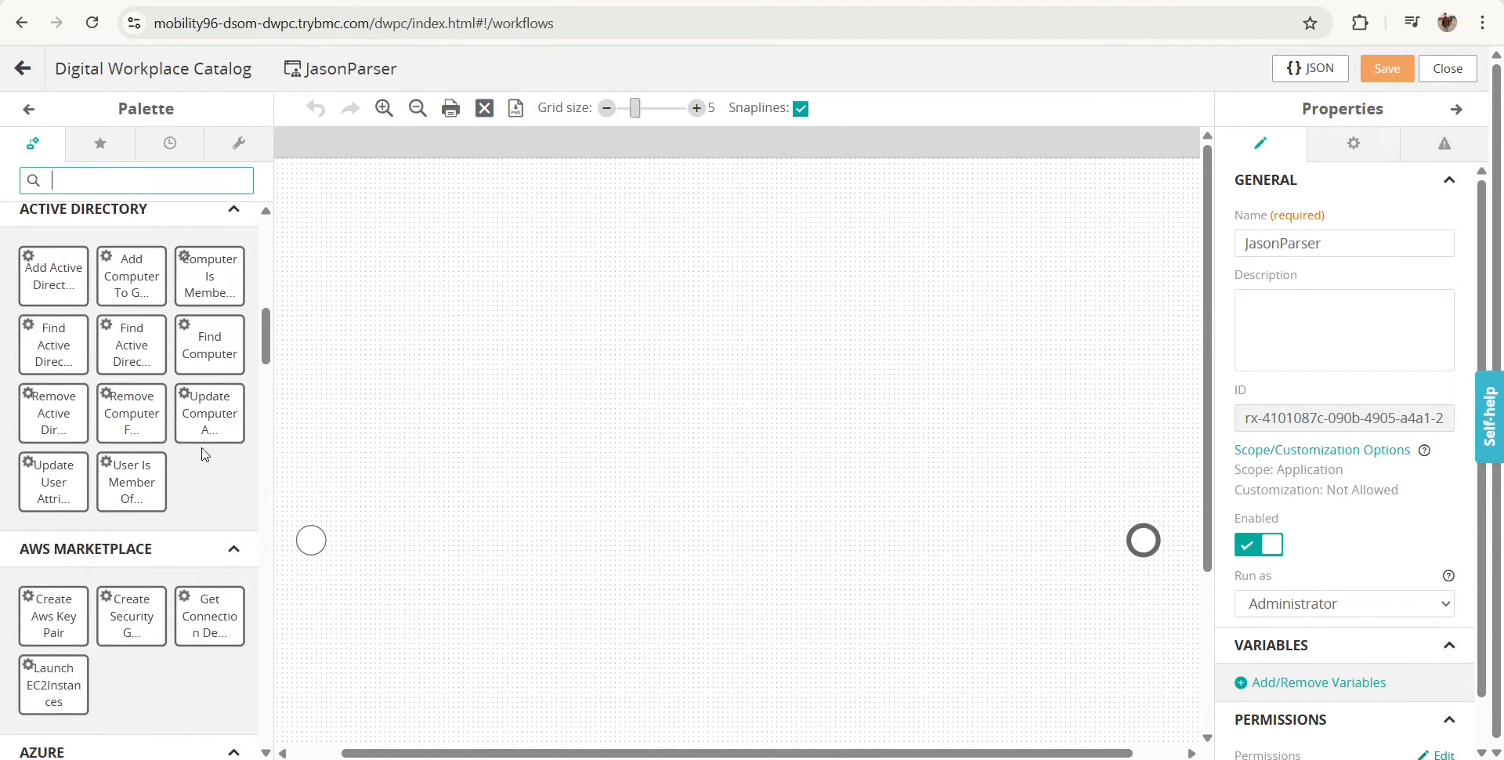
pyautogui.scroll(-5, 201, 450)
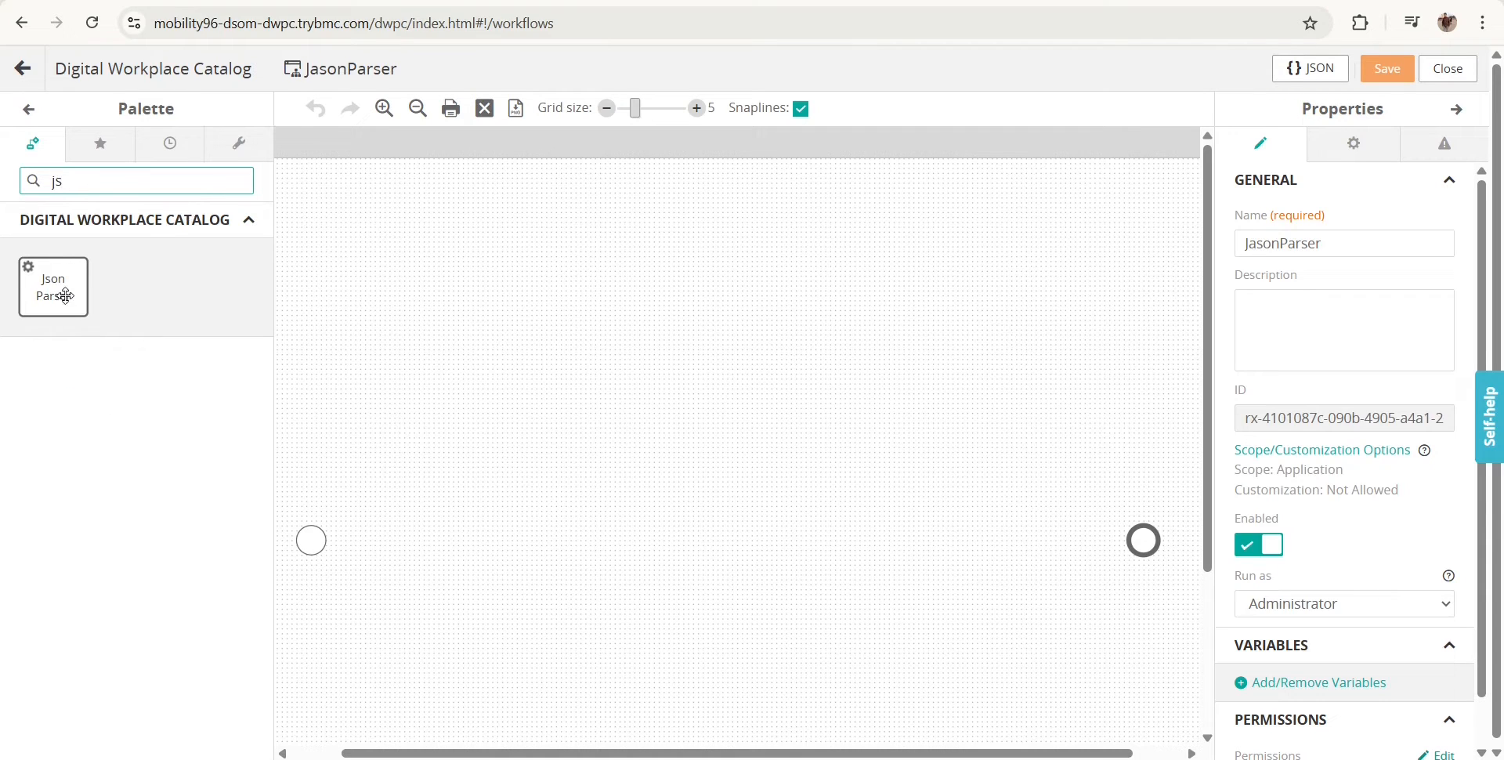
pyautogui.moveTo(63, 295); pyautogui.dragTo(490, 540)
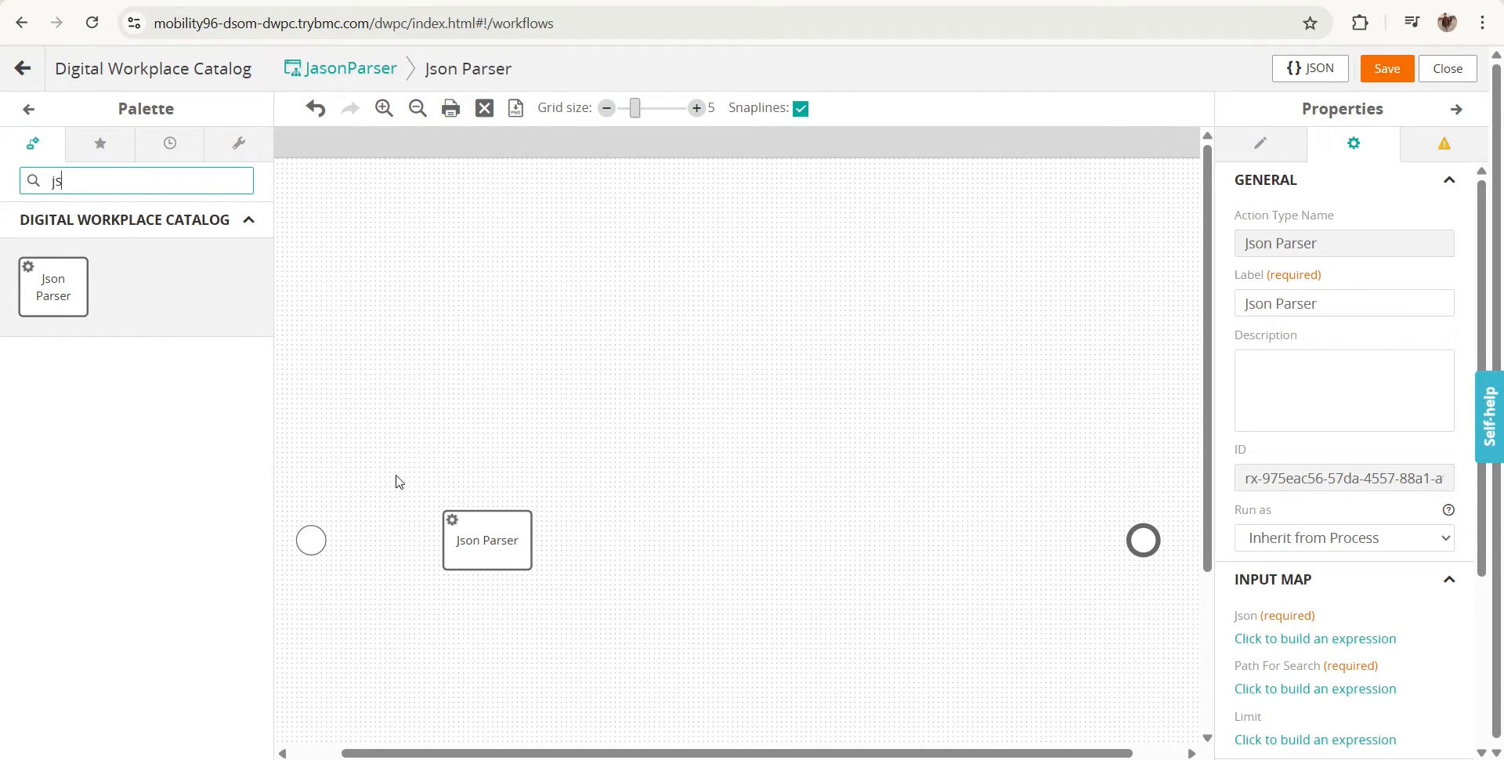
pyautogui.press('BackSpace')
pyautogui.press('BackSpace')
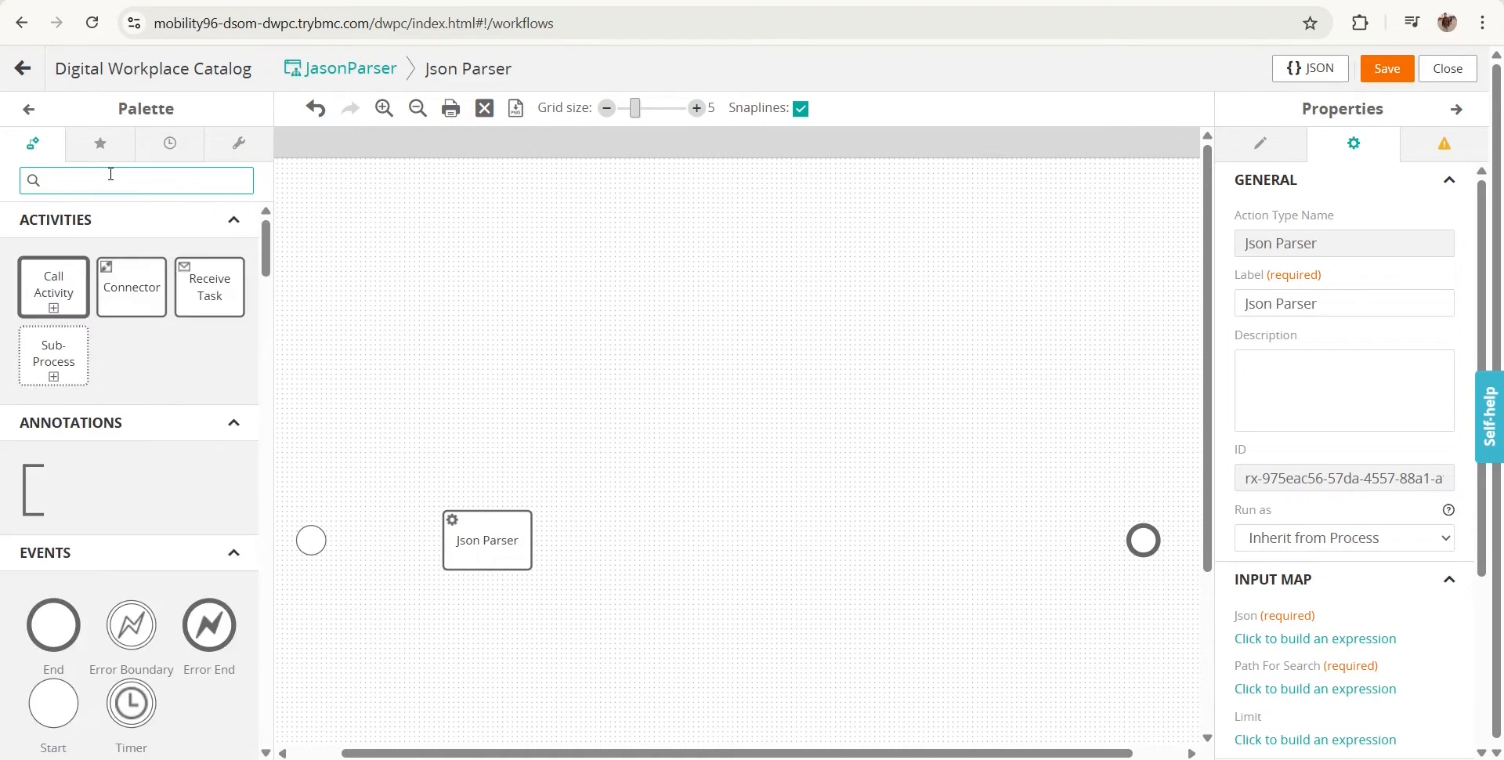
# Connect the start event to the Json Parser action
pyautogui.click(474, 552)
pyautogui.click(311, 539)
pyautogui.click(474, 541)
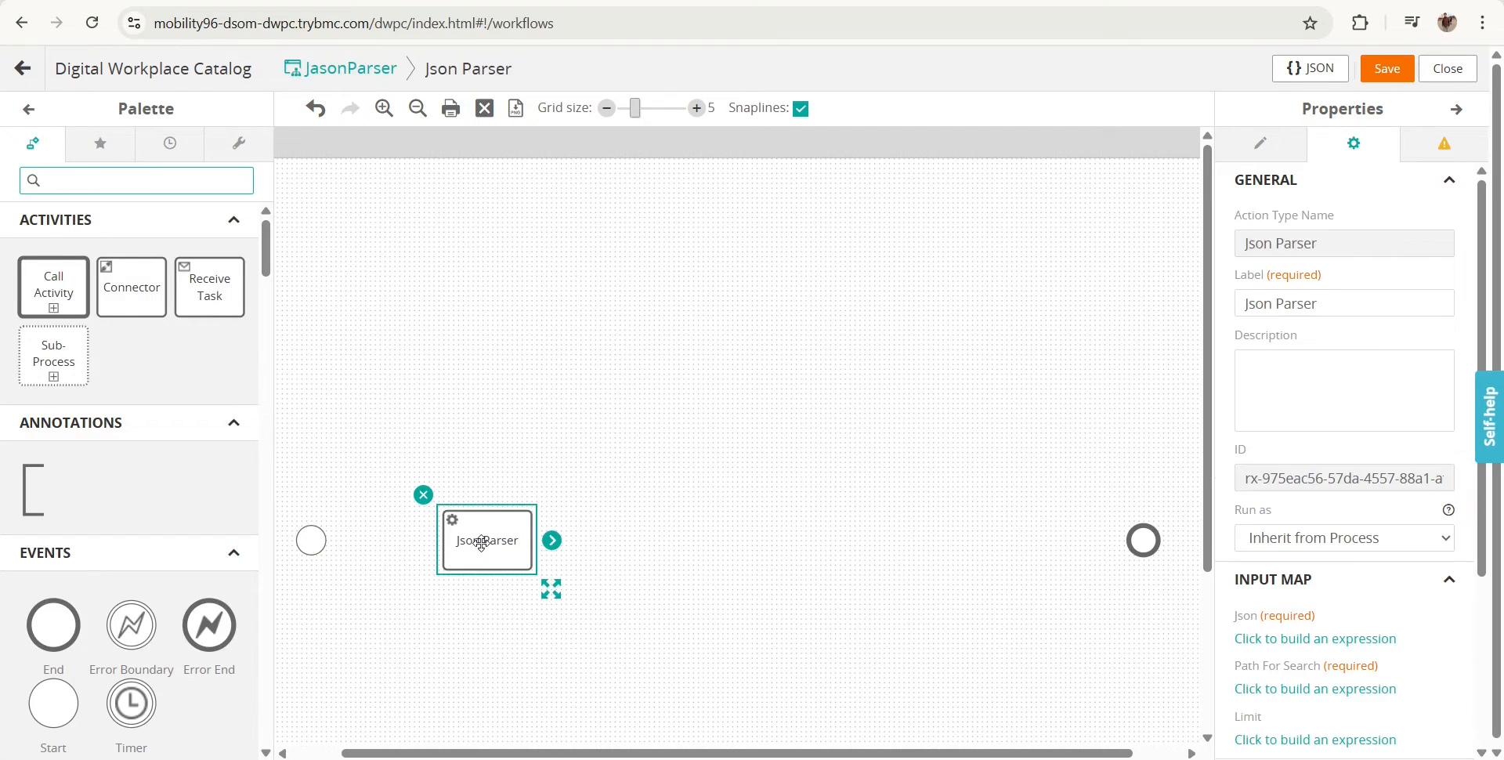
pyautogui.click(313, 539)
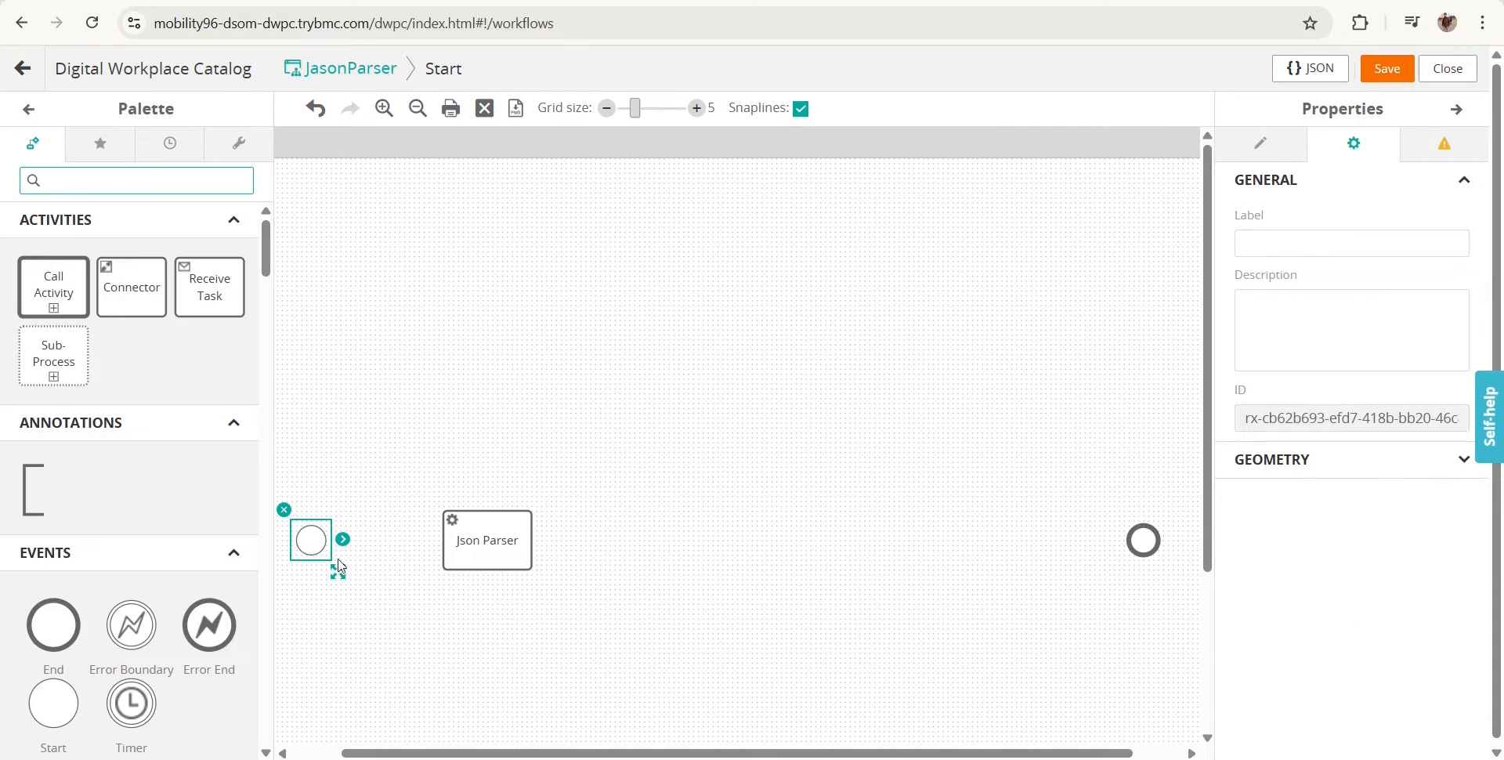
pyautogui.moveTo(343, 539); pyautogui.dragTo(454, 543)
pyautogui.click(488, 539)
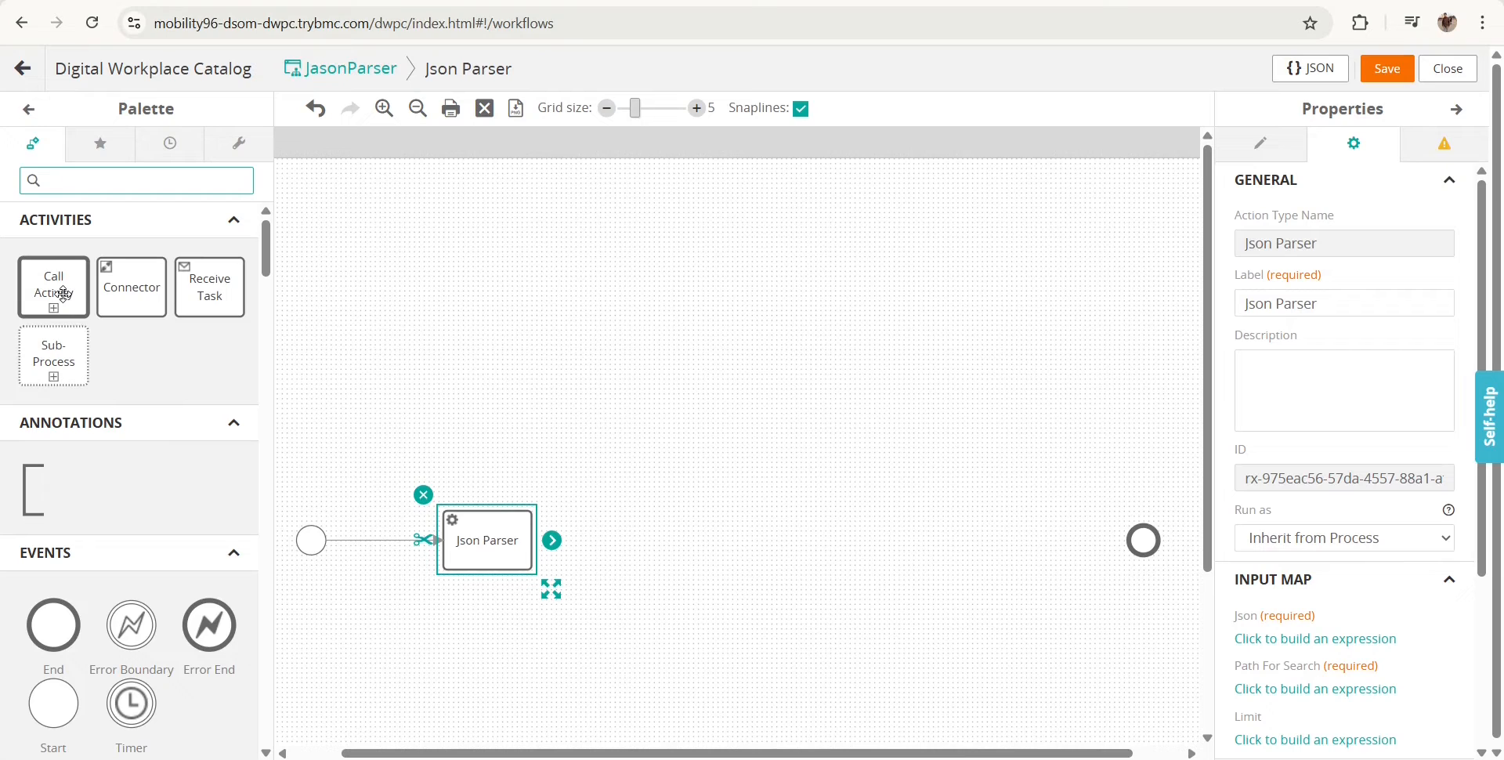
pyautogui.moveTo(63, 294); pyautogui.dragTo(404, 318)
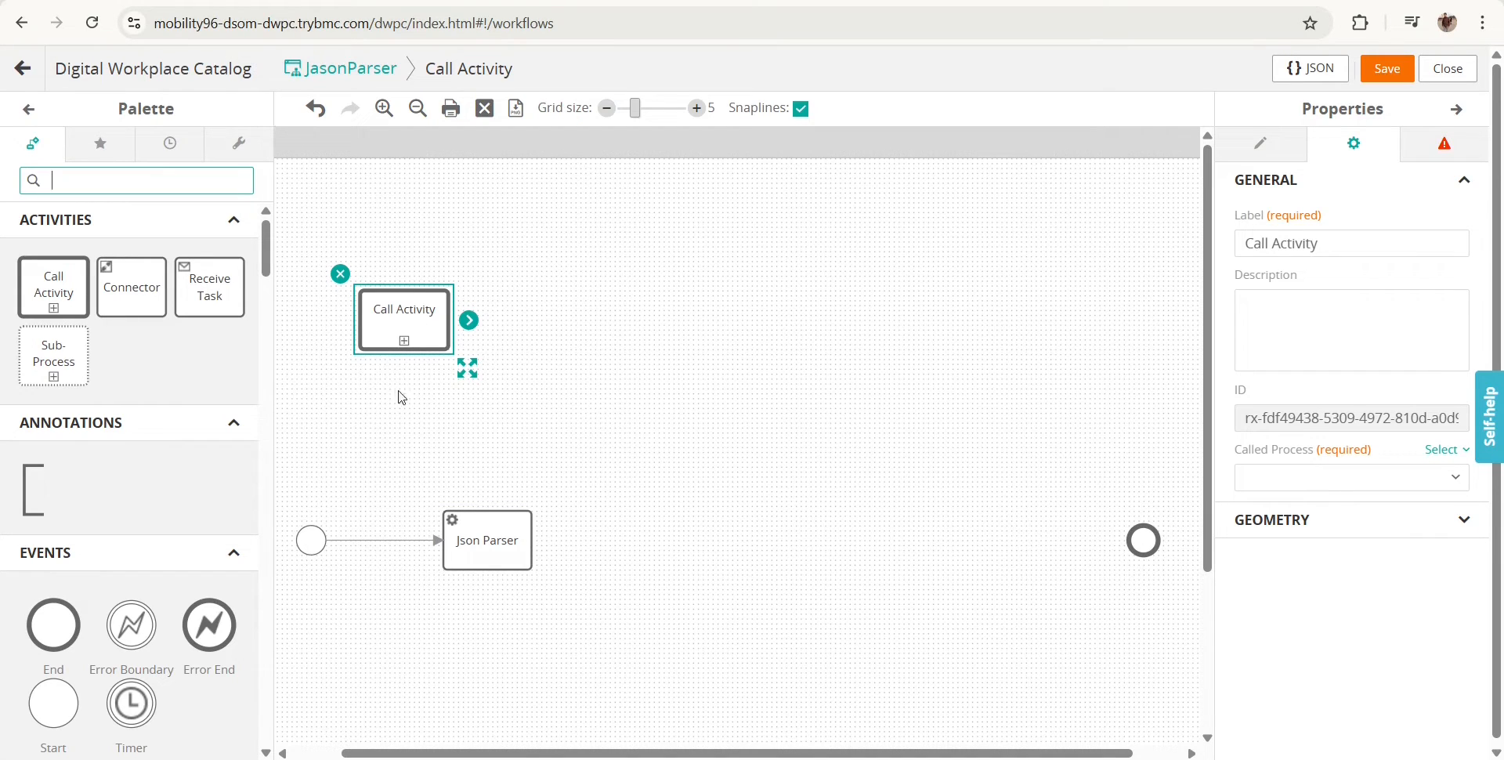
pyautogui.moveTo(398, 325); pyautogui.dragTo(409, 205)
pyautogui.click(350, 156)
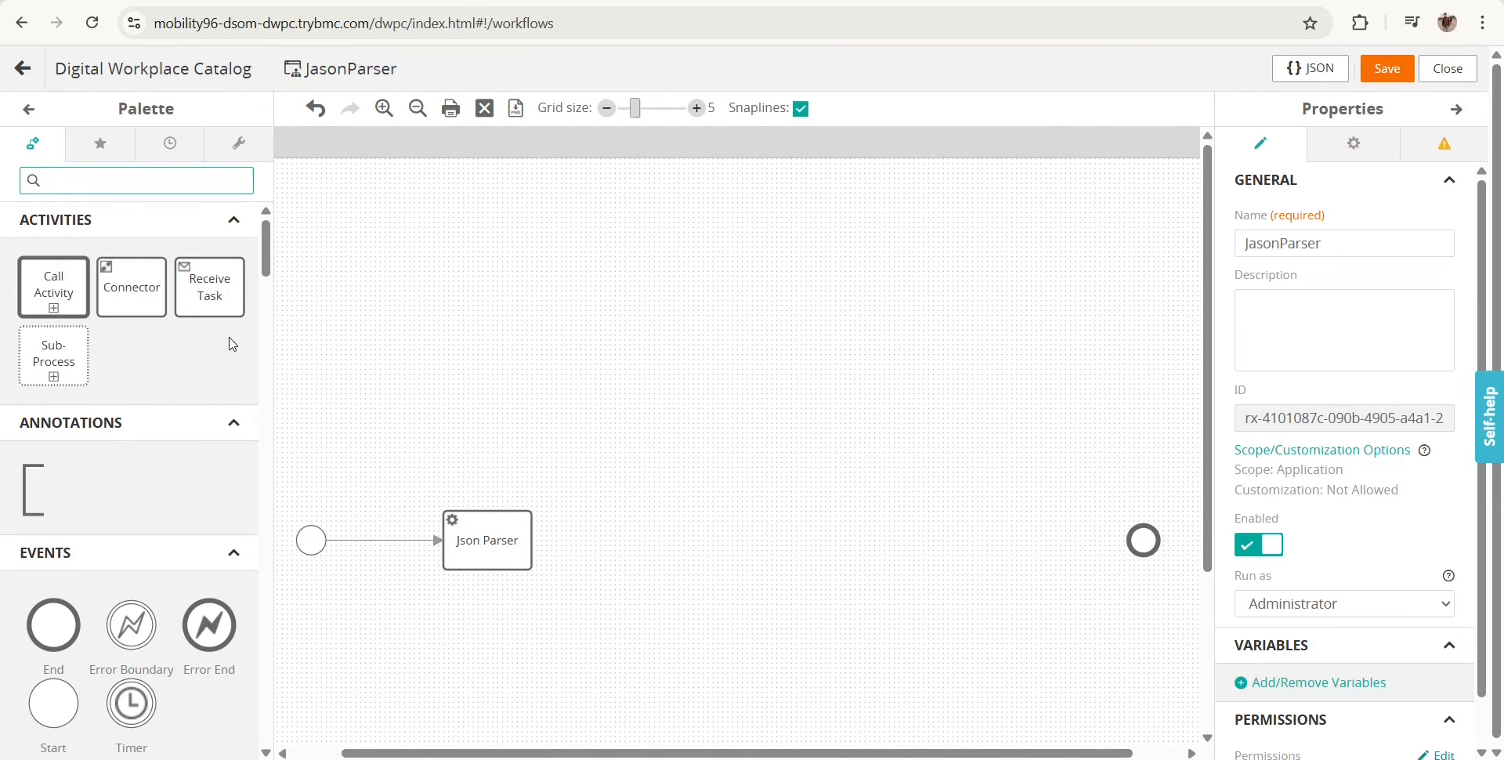
# Look through the available workflow actions for a REST activity, including a search for "rest"
pyautogui.scroll(-8, 129, 427)
pyautogui.scroll(-10, 132, 419)
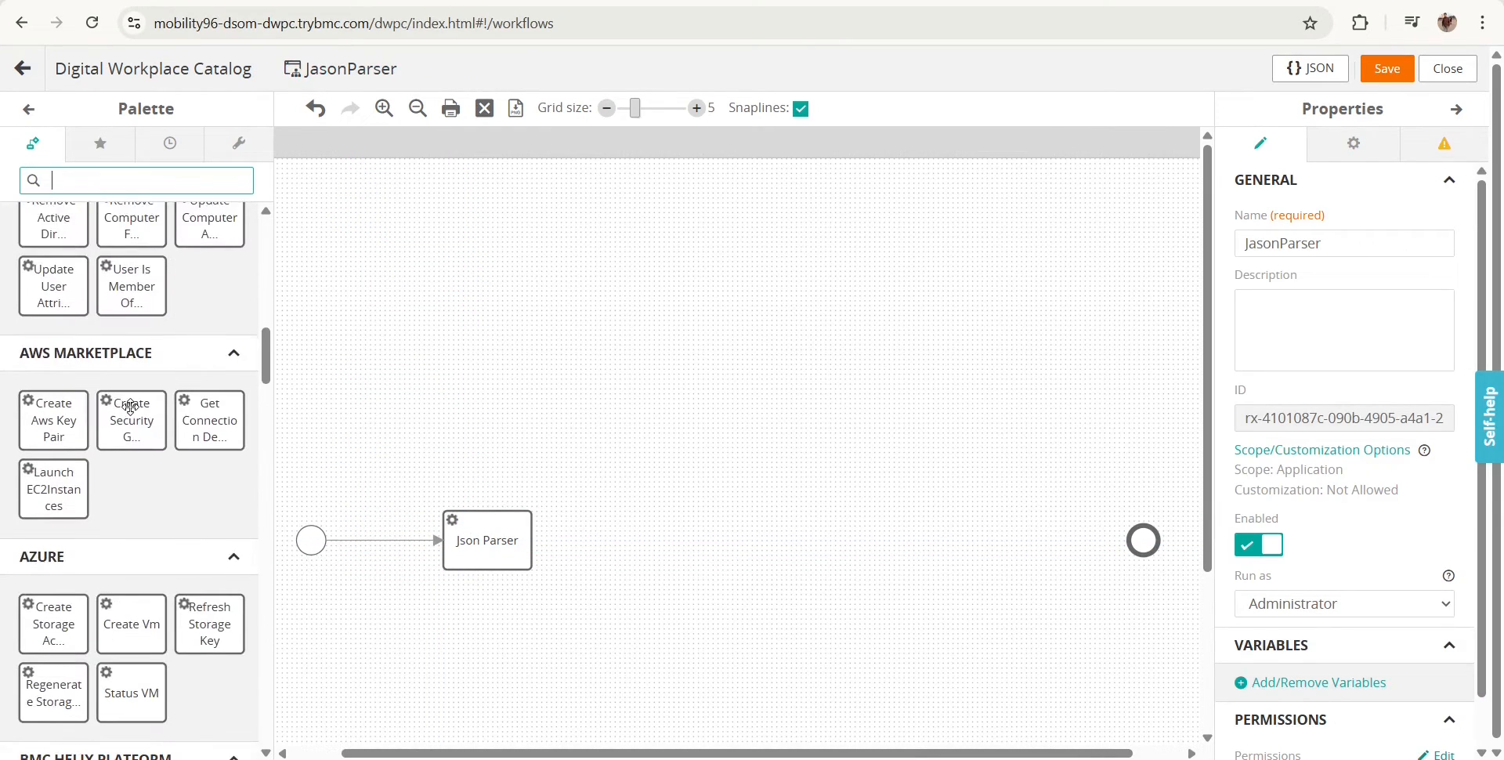
pyautogui.scroll(-3, 159, 412)
pyautogui.scroll(4, 155, 406)
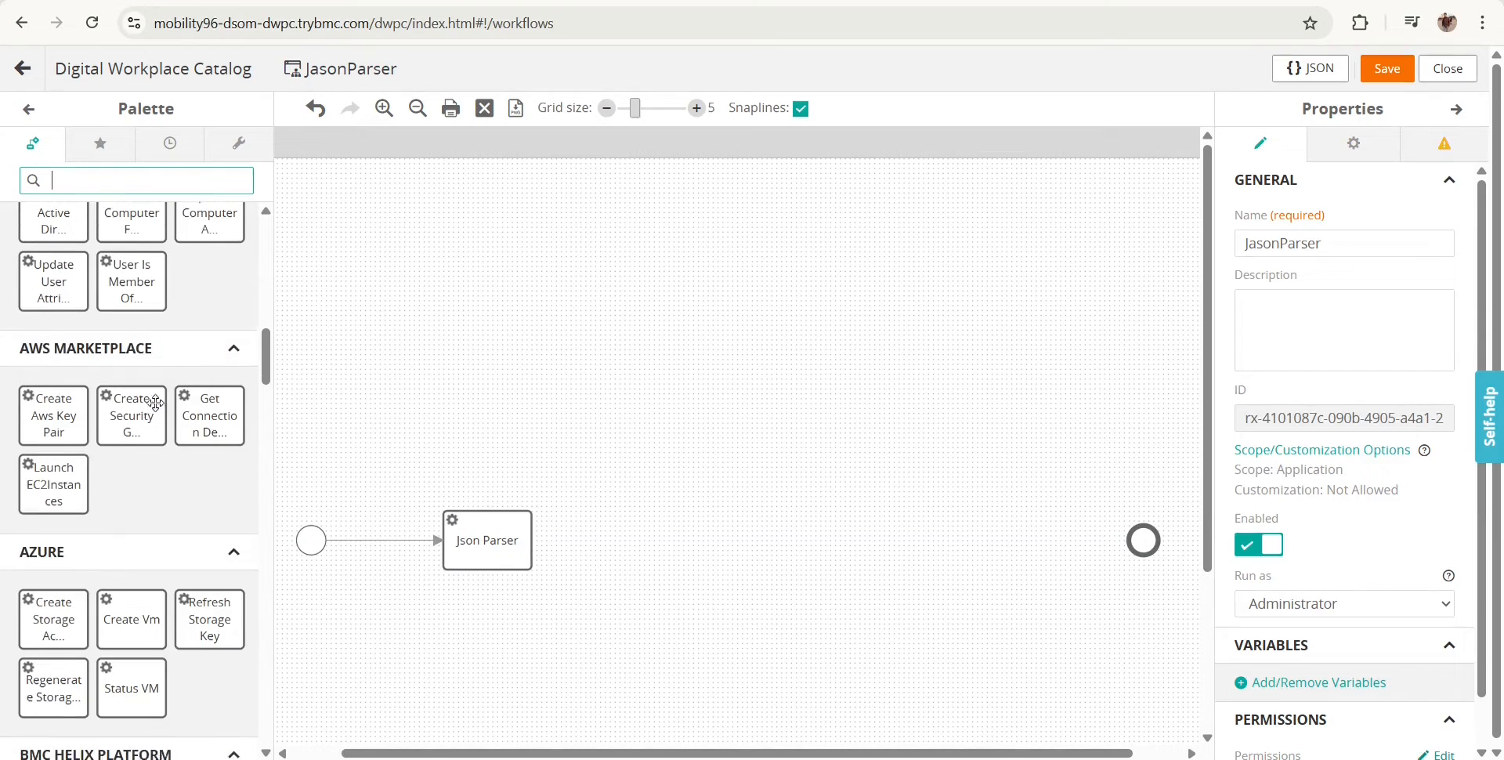
pyautogui.scroll(-12, 138, 436)
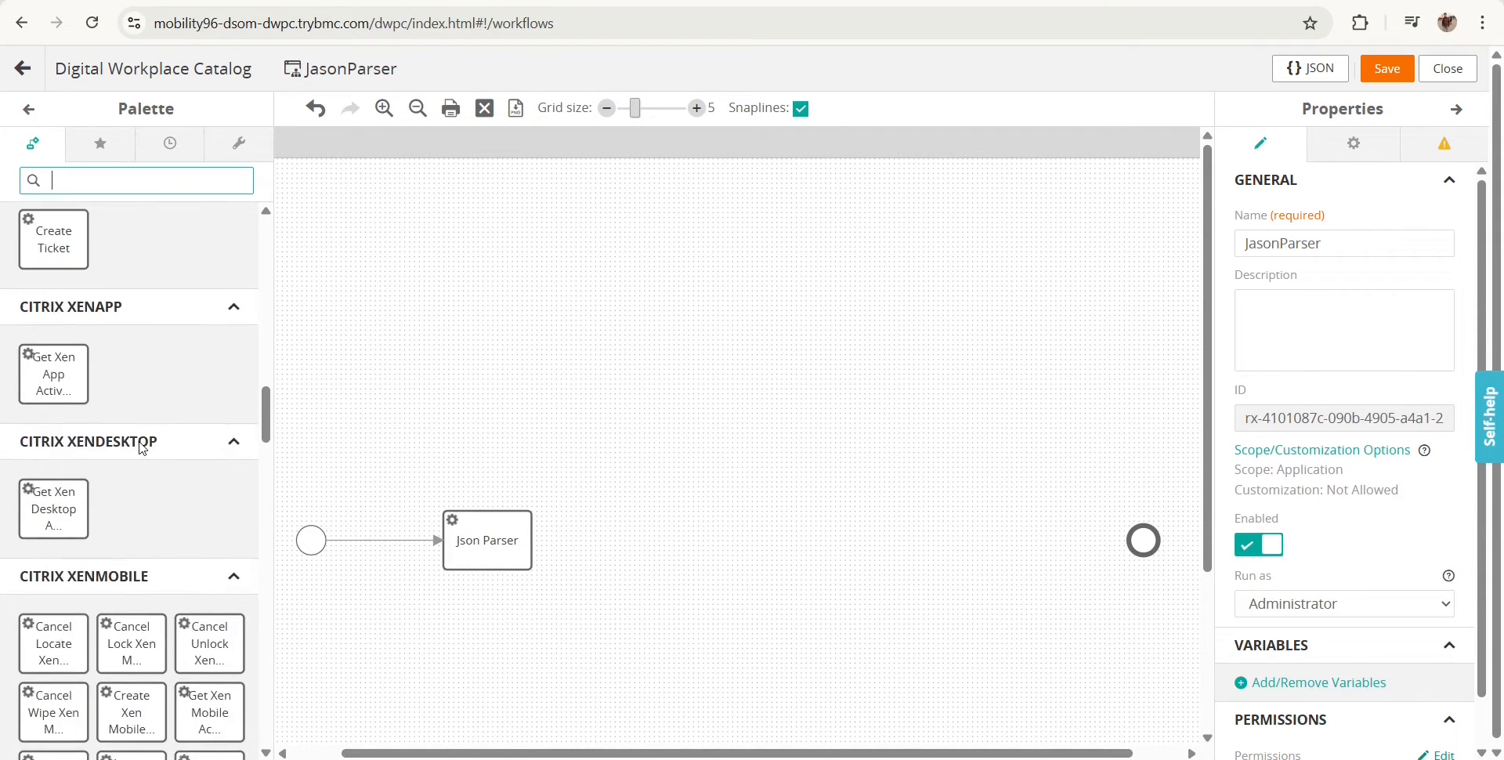
pyautogui.click(134, 181)
pyautogui.write('r')
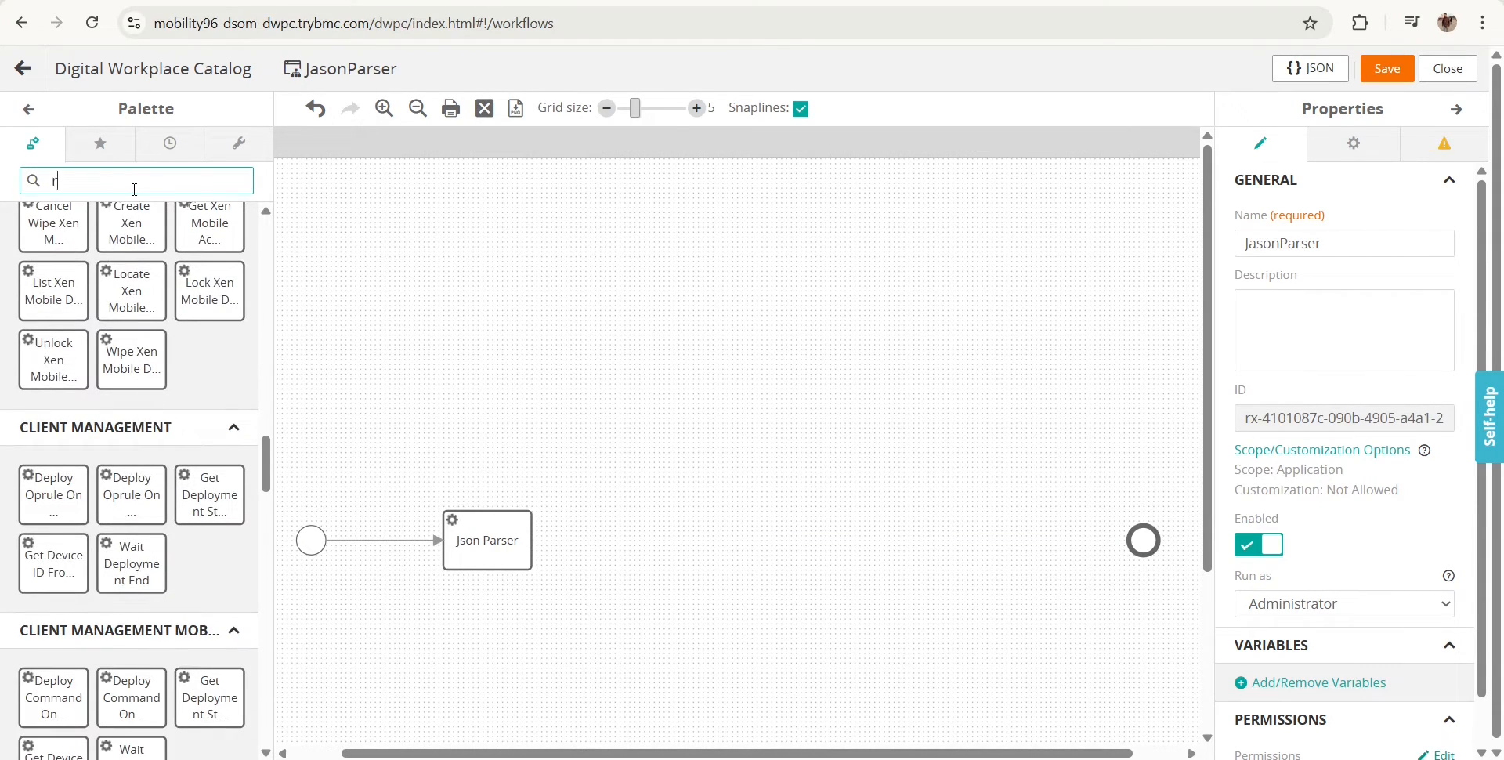
pyautogui.write('est')
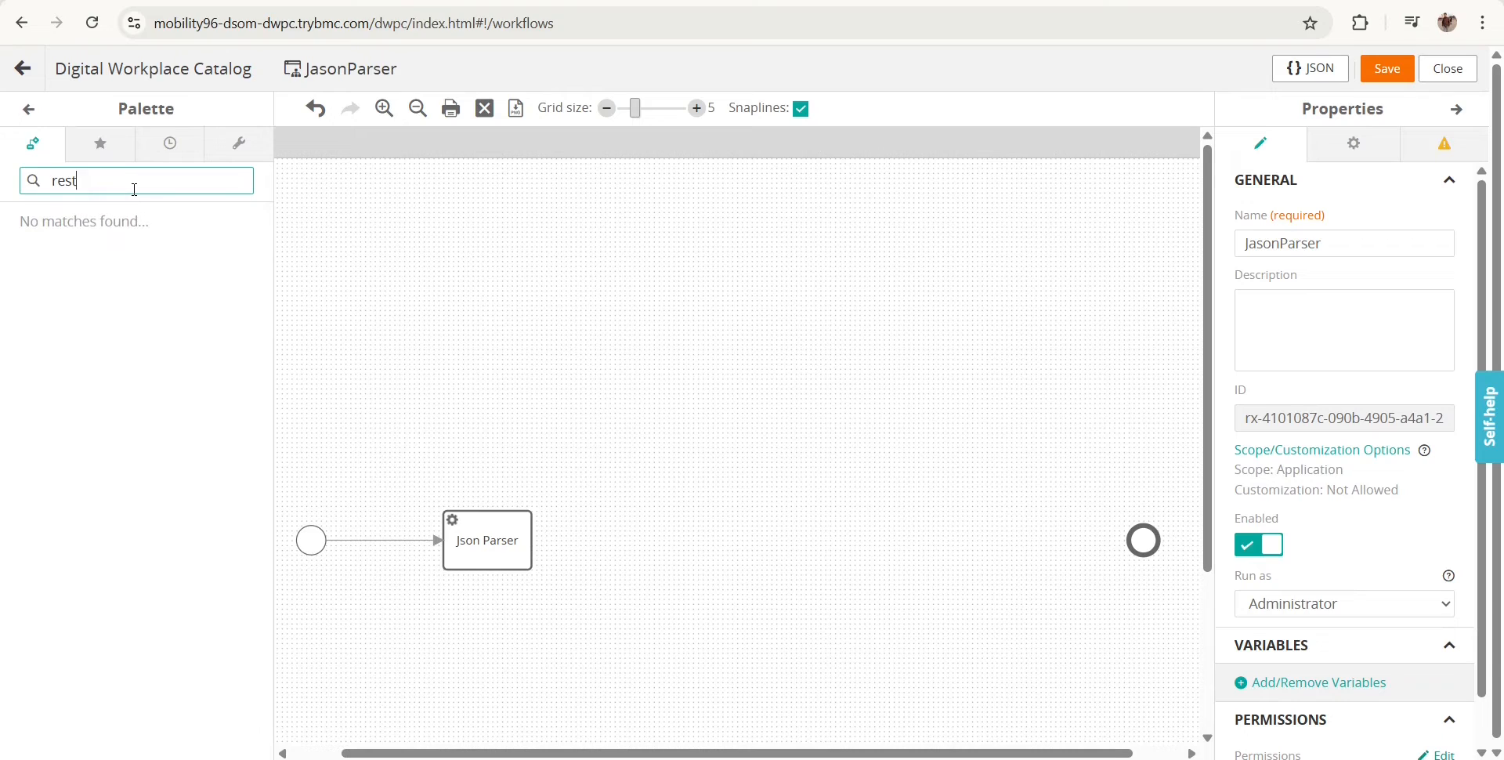
pyautogui.press('BackSpace')
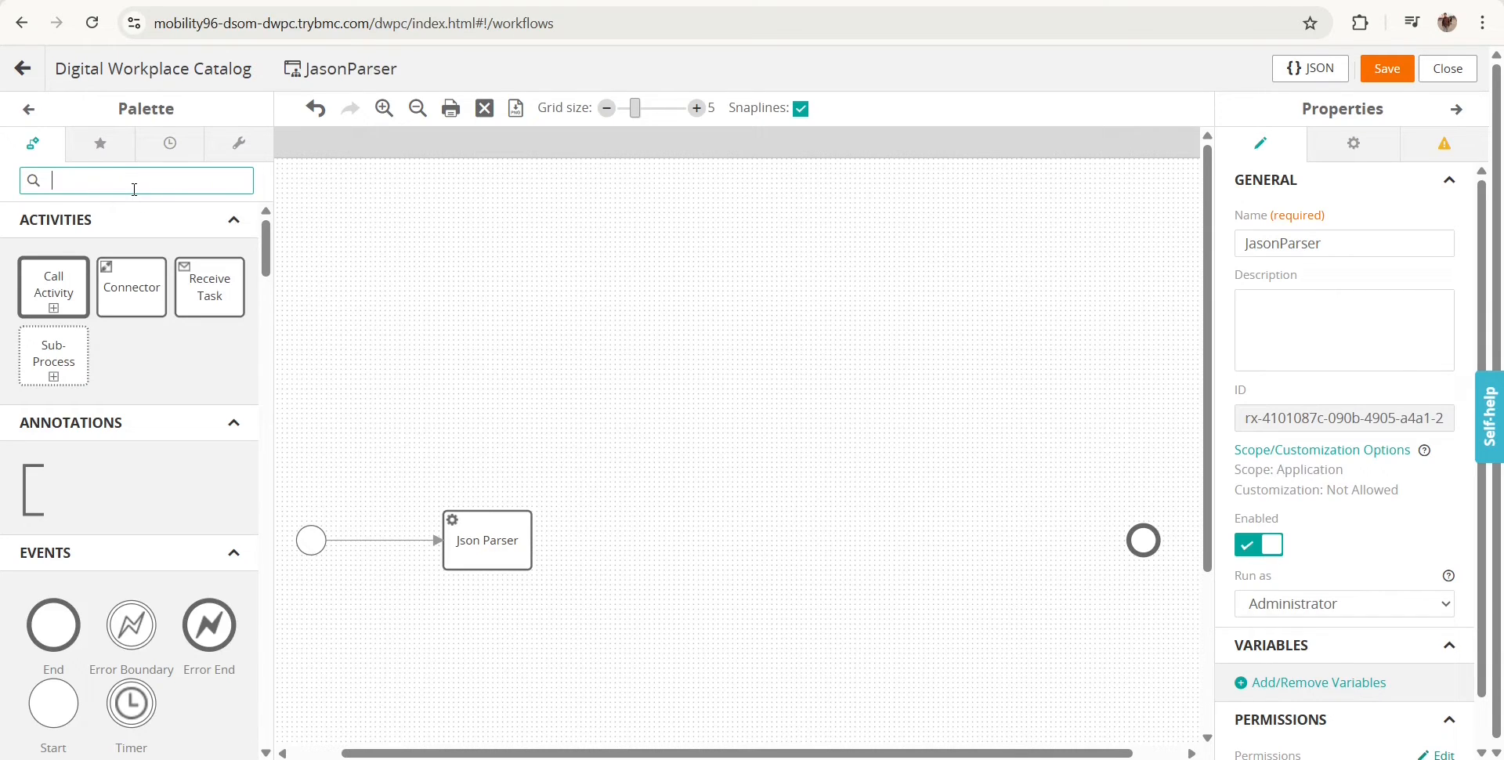
pyautogui.scroll(-10, 153, 362)
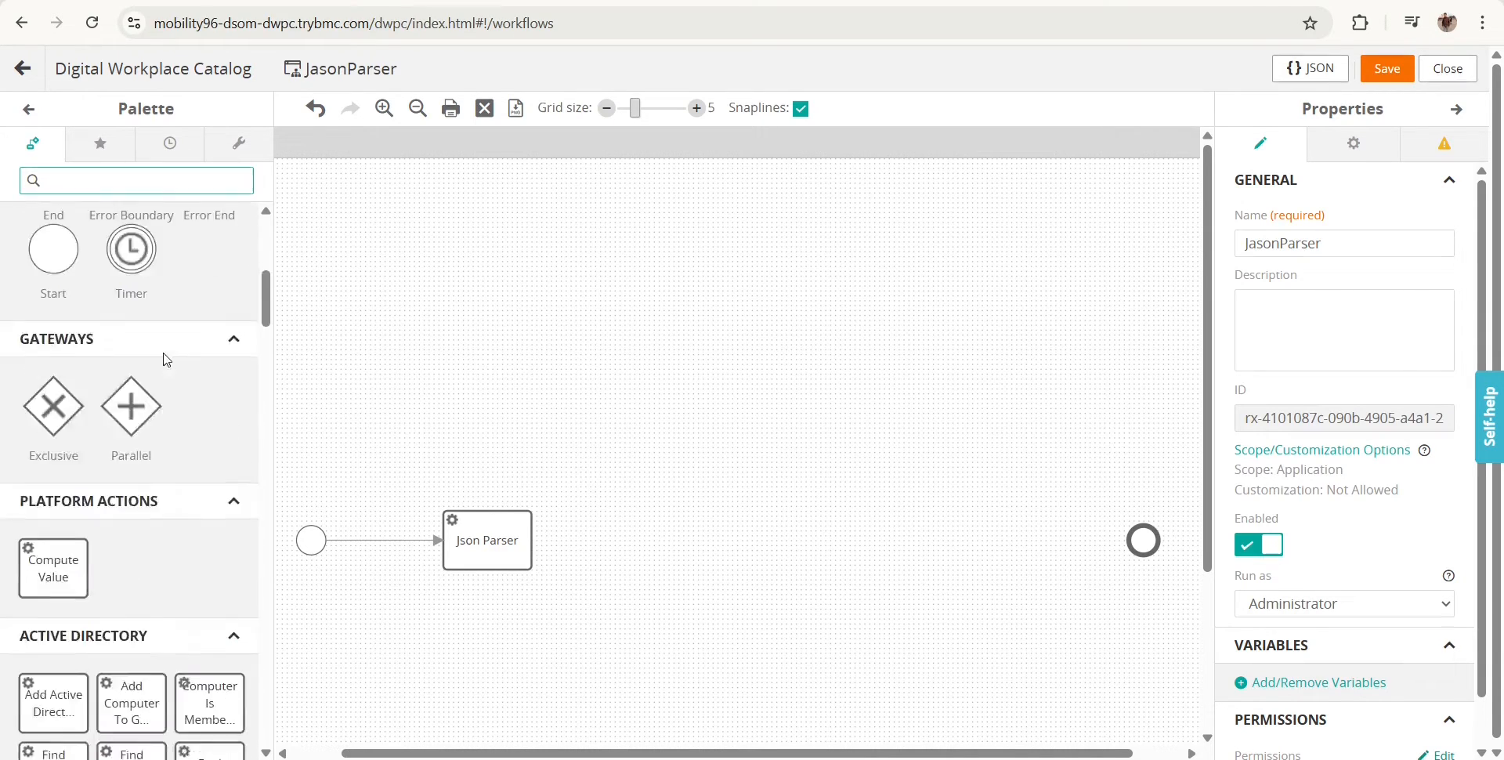
pyautogui.scroll(-4, 168, 360)
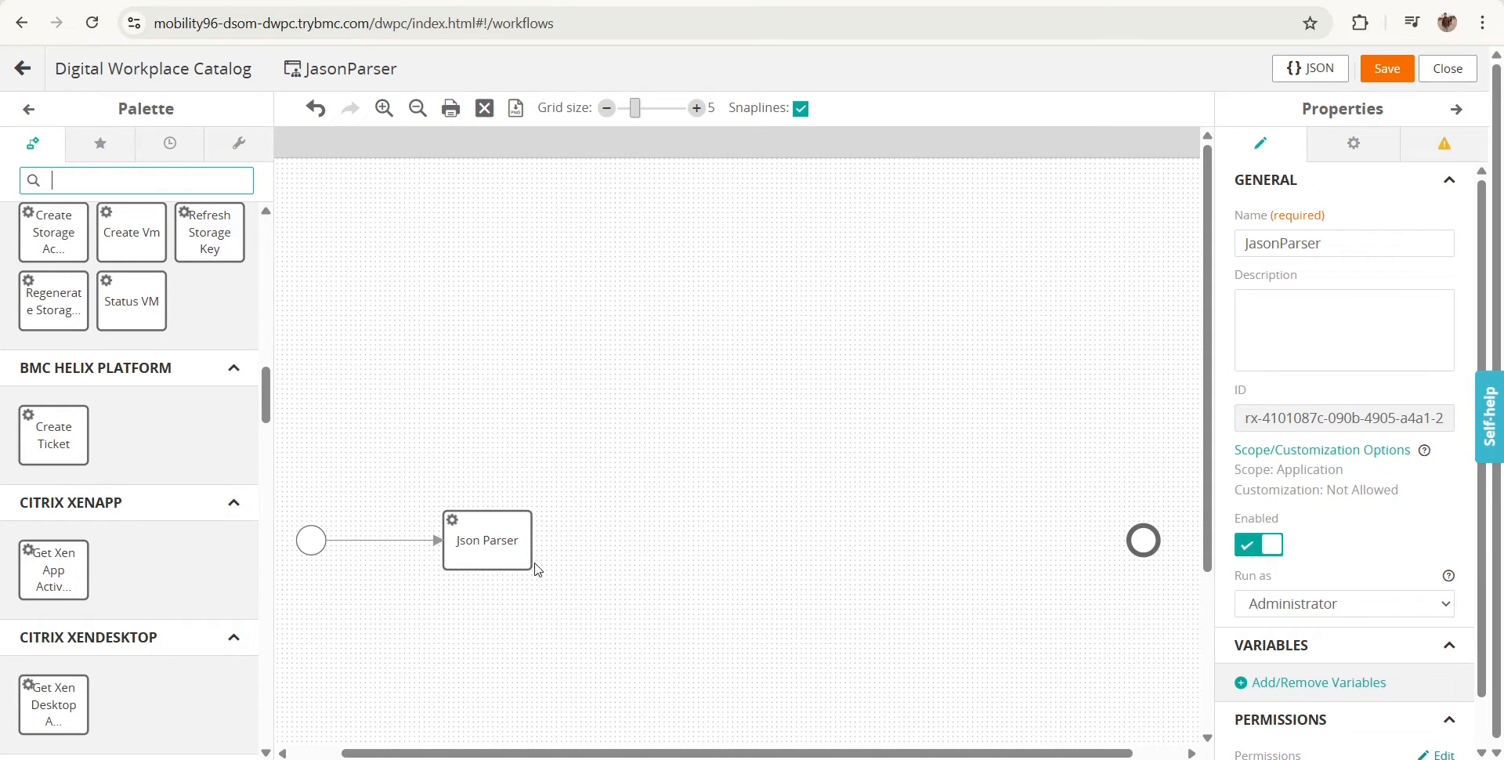
# Add a text input variable named JsonData to the workflow's variables and save it
pyautogui.click(497, 534)
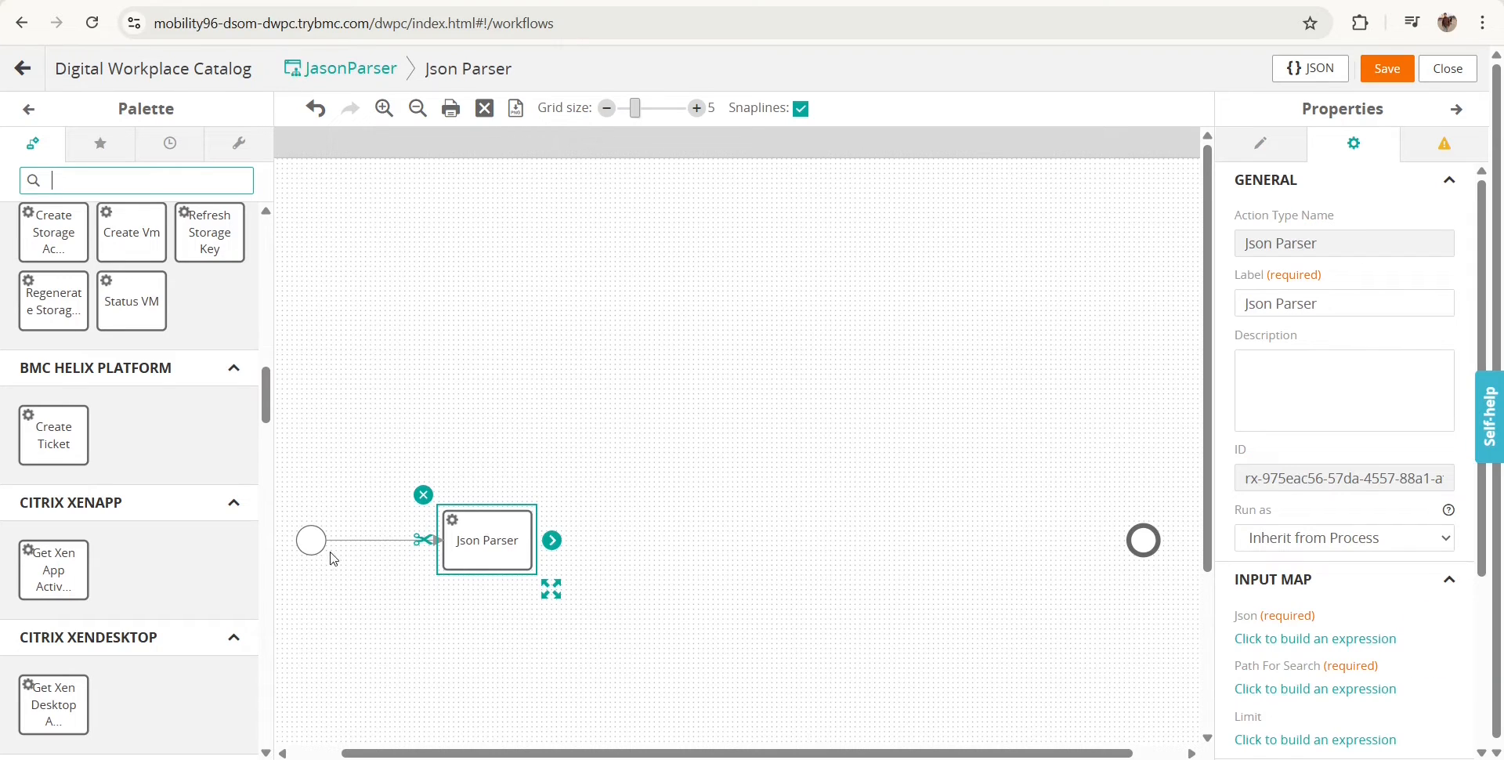
pyautogui.click(1258, 145)
pyautogui.scroll(-1, 1304, 377)
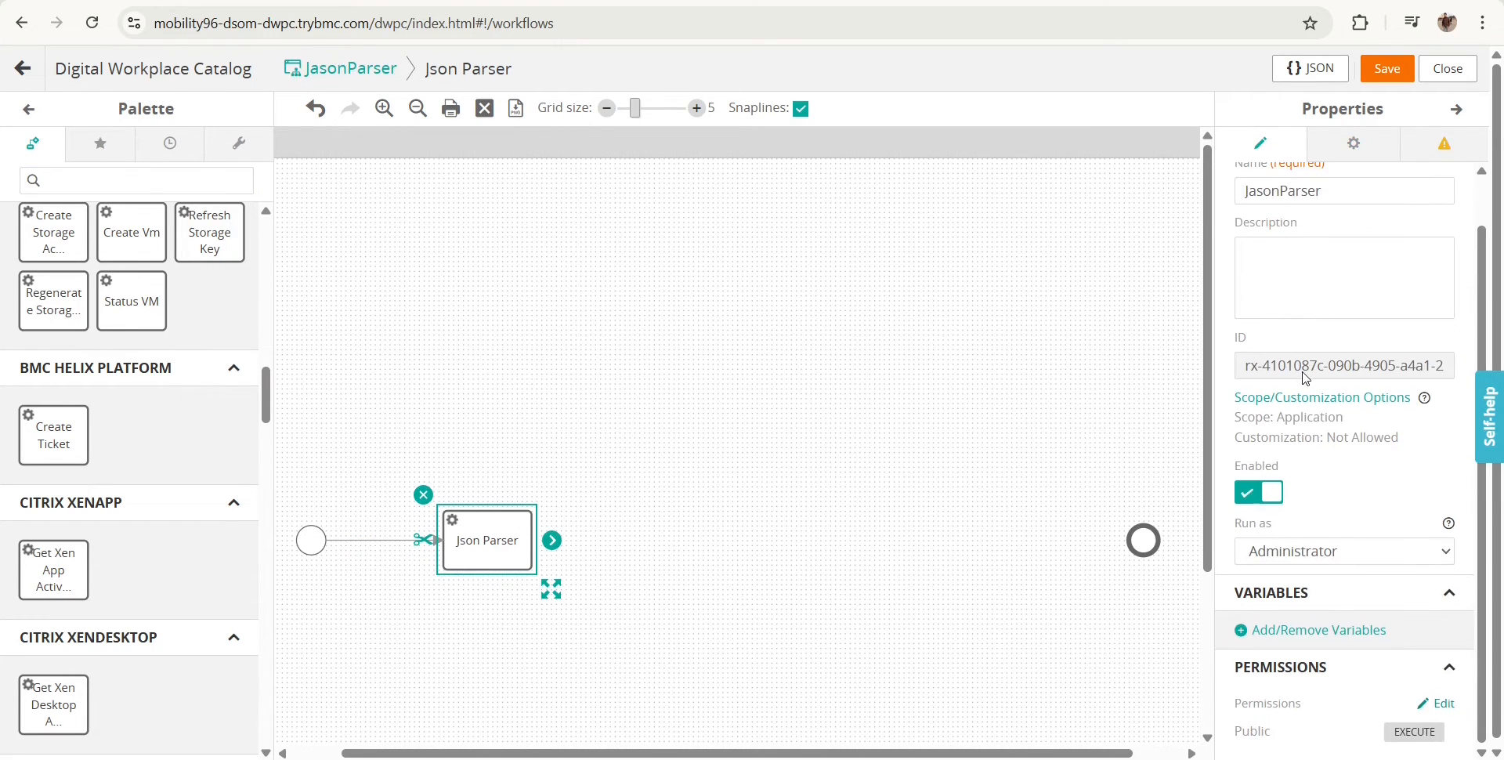
pyautogui.click(1305, 631)
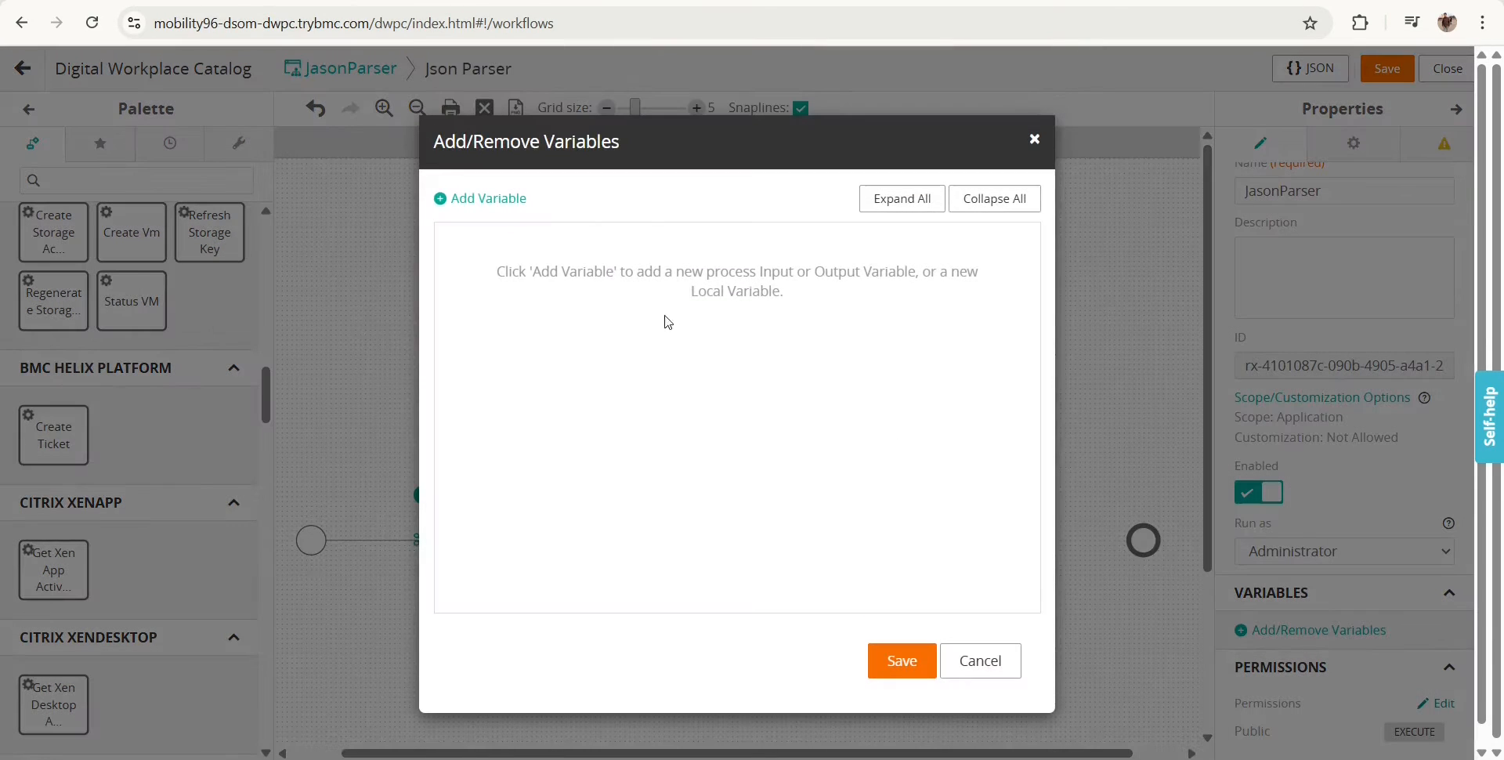
pyautogui.click(444, 201)
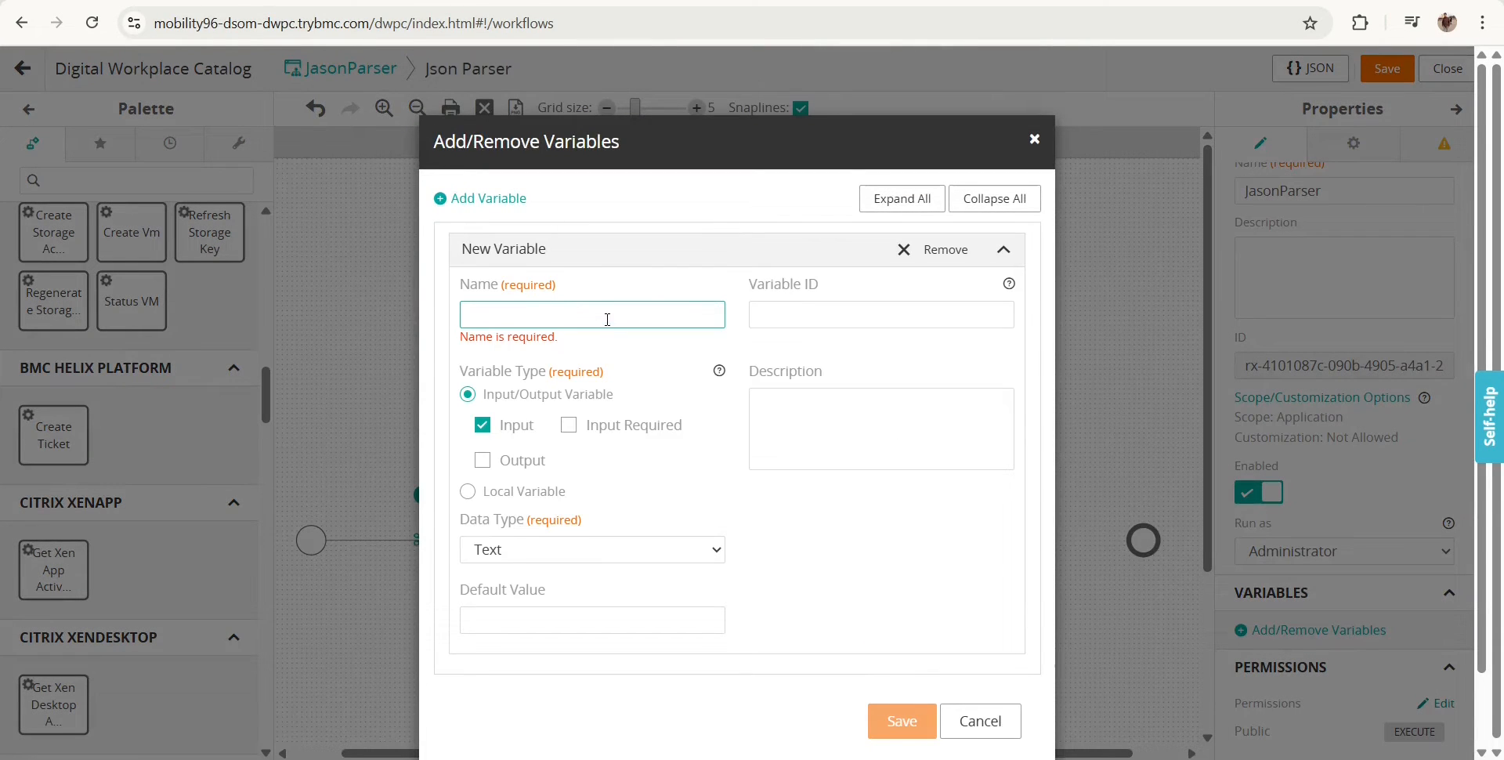
pyautogui.write('Java')
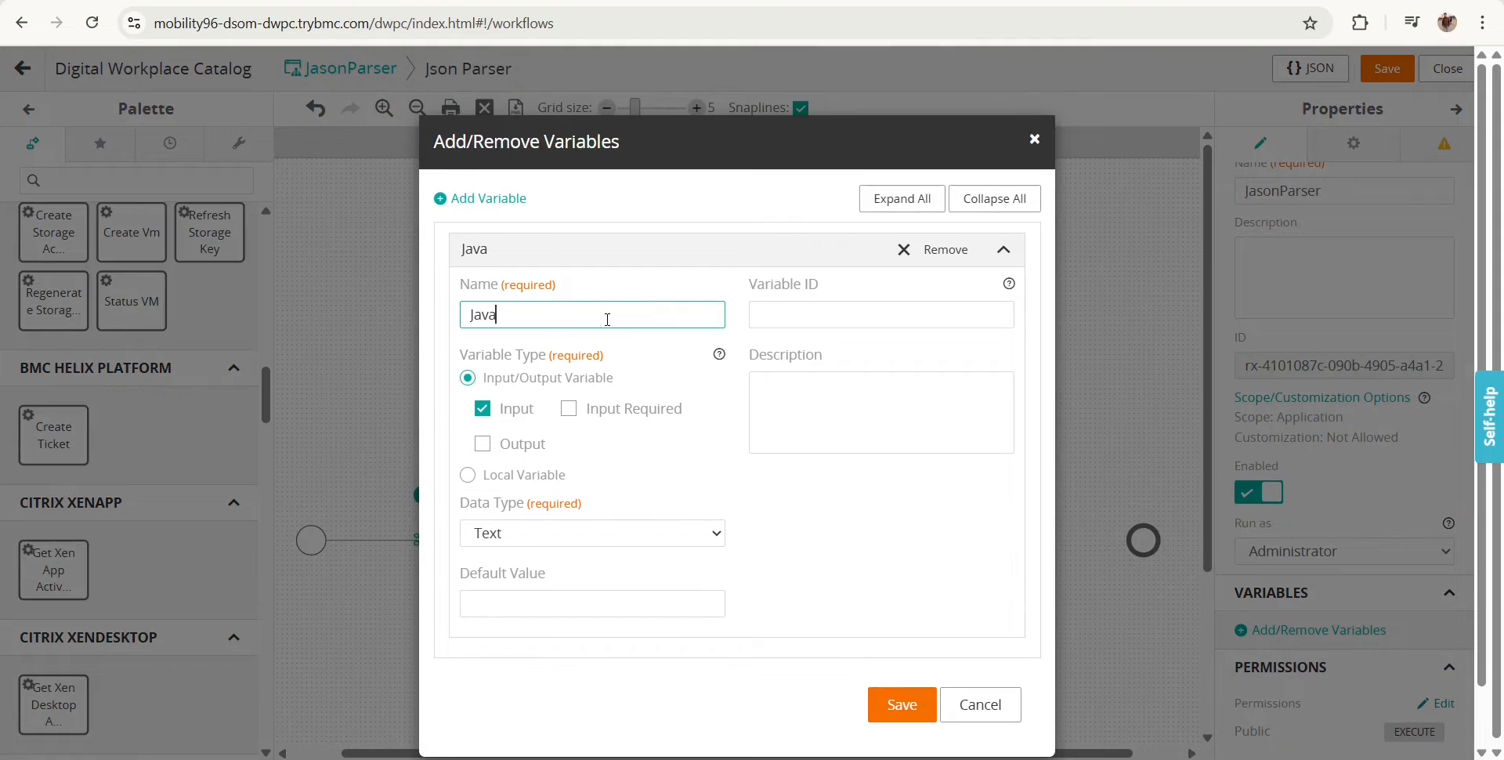
pyautogui.press('BackSpace')
pyautogui.press('BackSpace')
pyautogui.press('BackSpace')
pyautogui.press('BackSpace')
pyautogui.write('ond')
pyautogui.press('BackSpace')
pyautogui.write('Data')
pyautogui.click(550, 606)
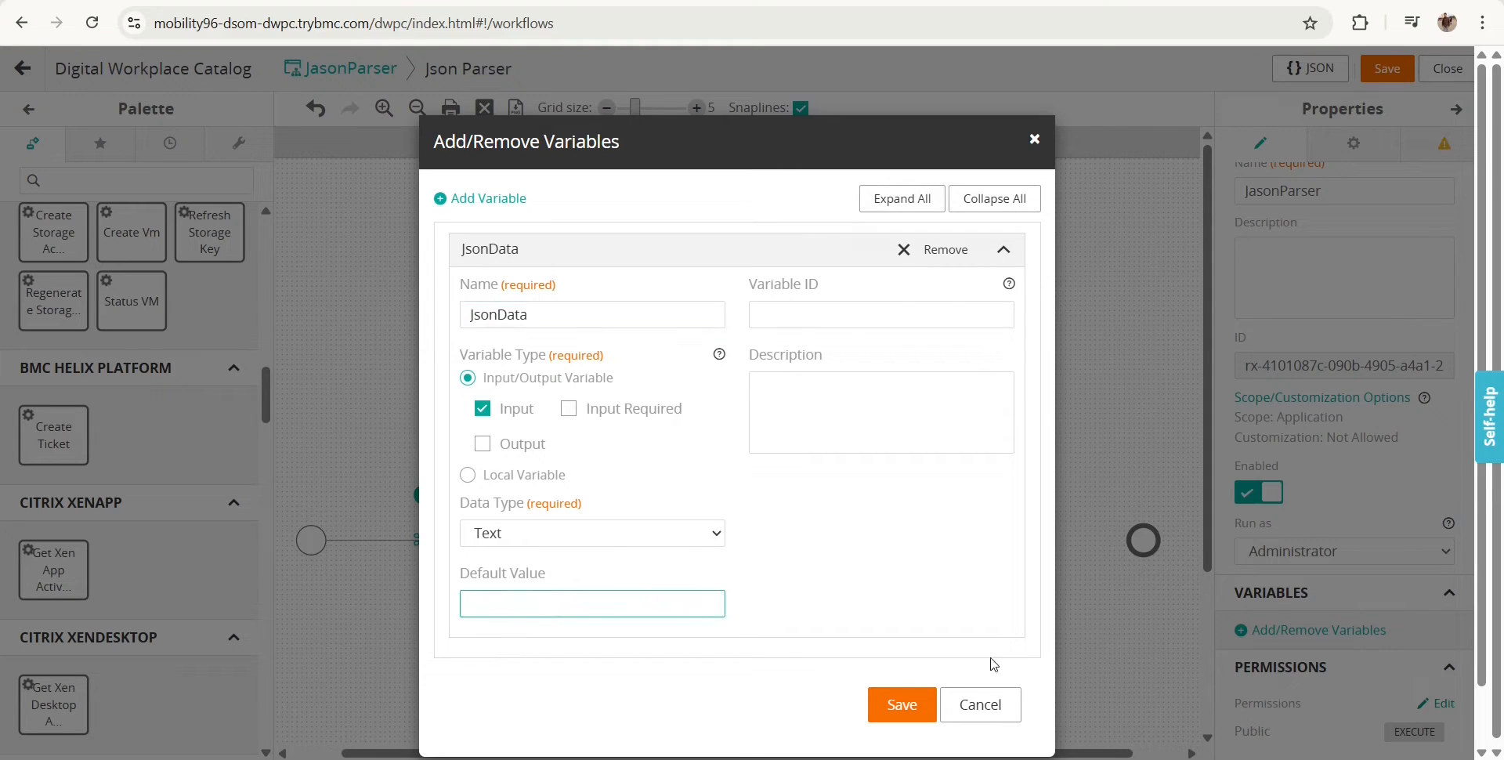
pyautogui.click(898, 709)
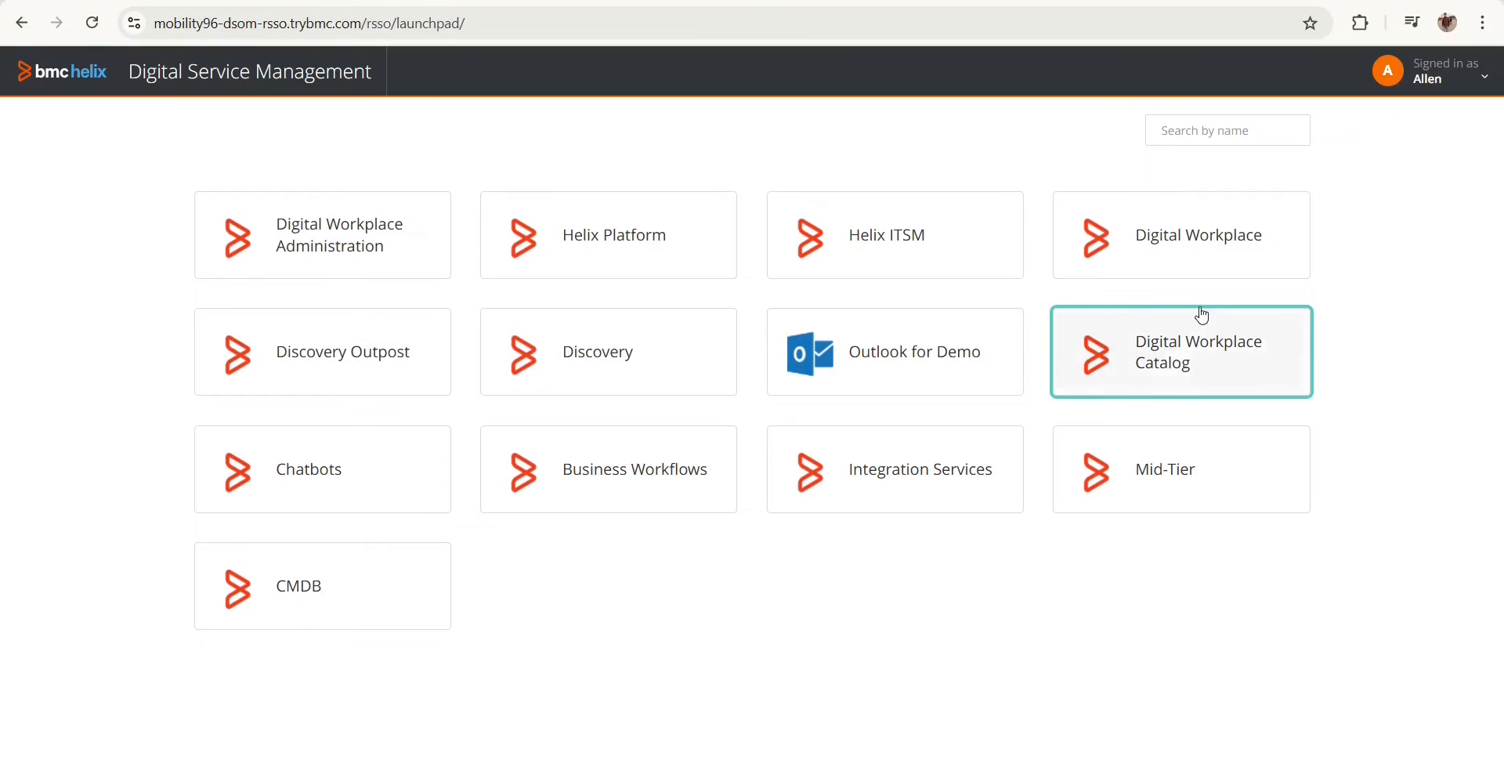
# Open Digital Workplace Catalog from the launchpad and display its list of workflows
pyautogui.click(1198, 245)
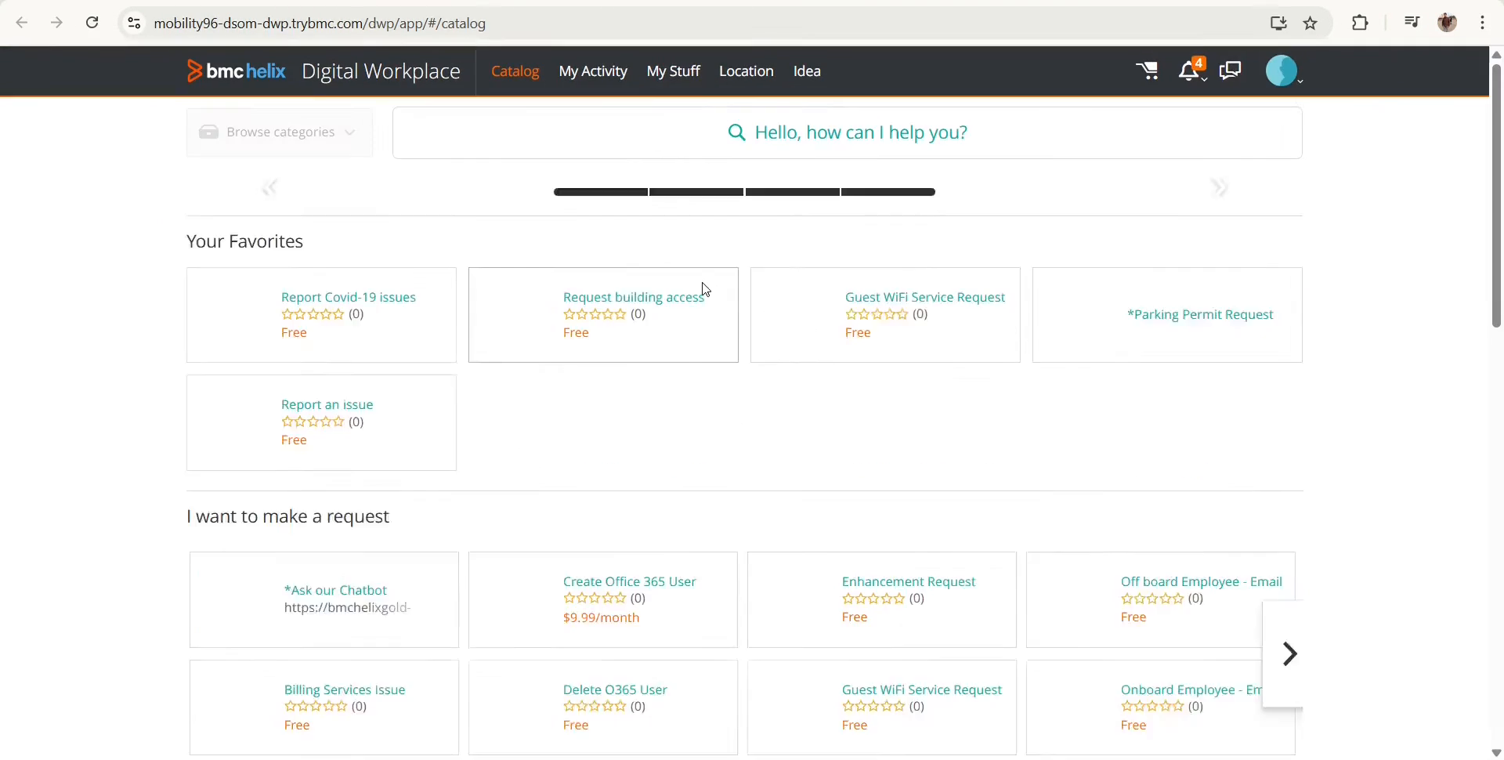
pyautogui.hotkey('ctrl', 'shift', 'Tab')
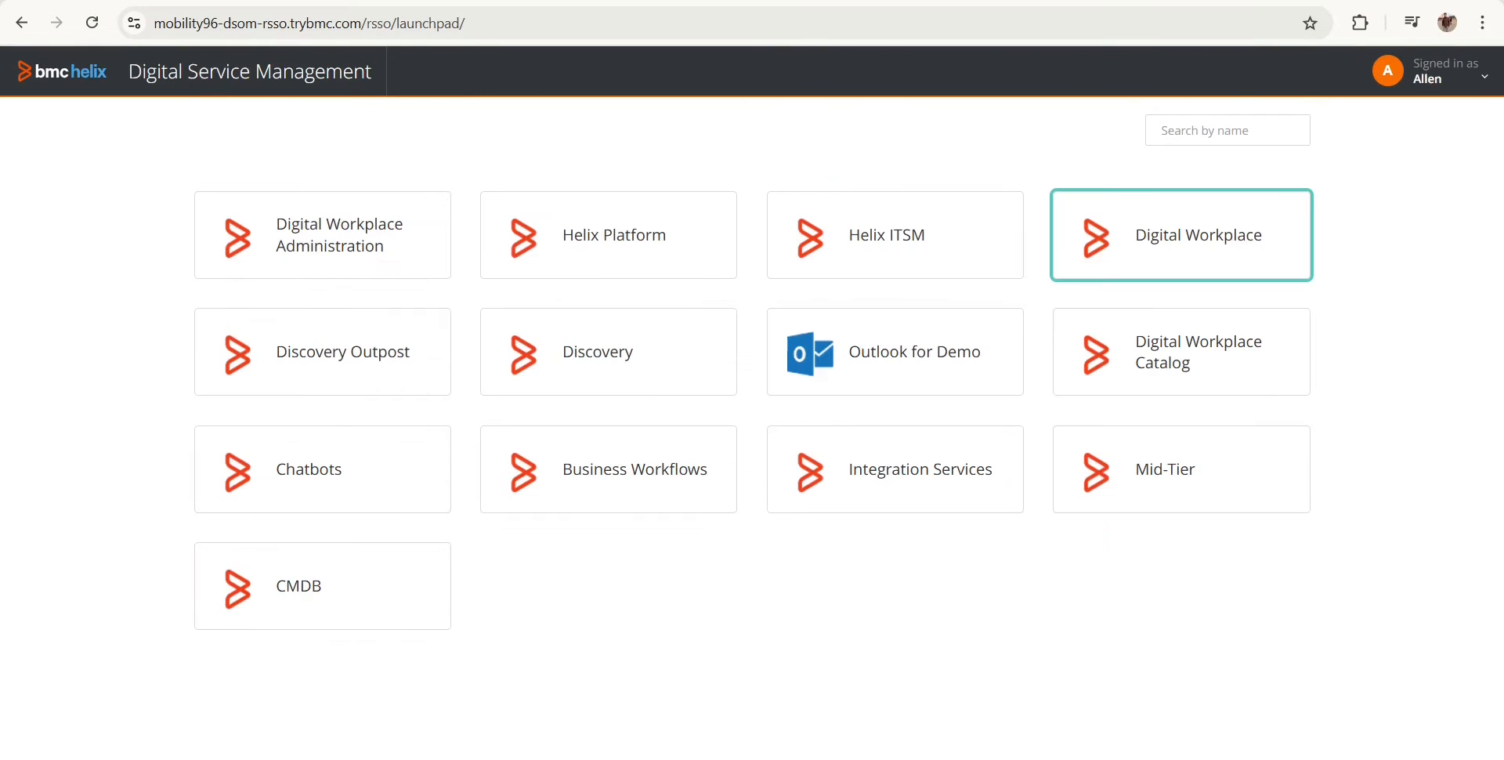
pyautogui.click(1196, 364)
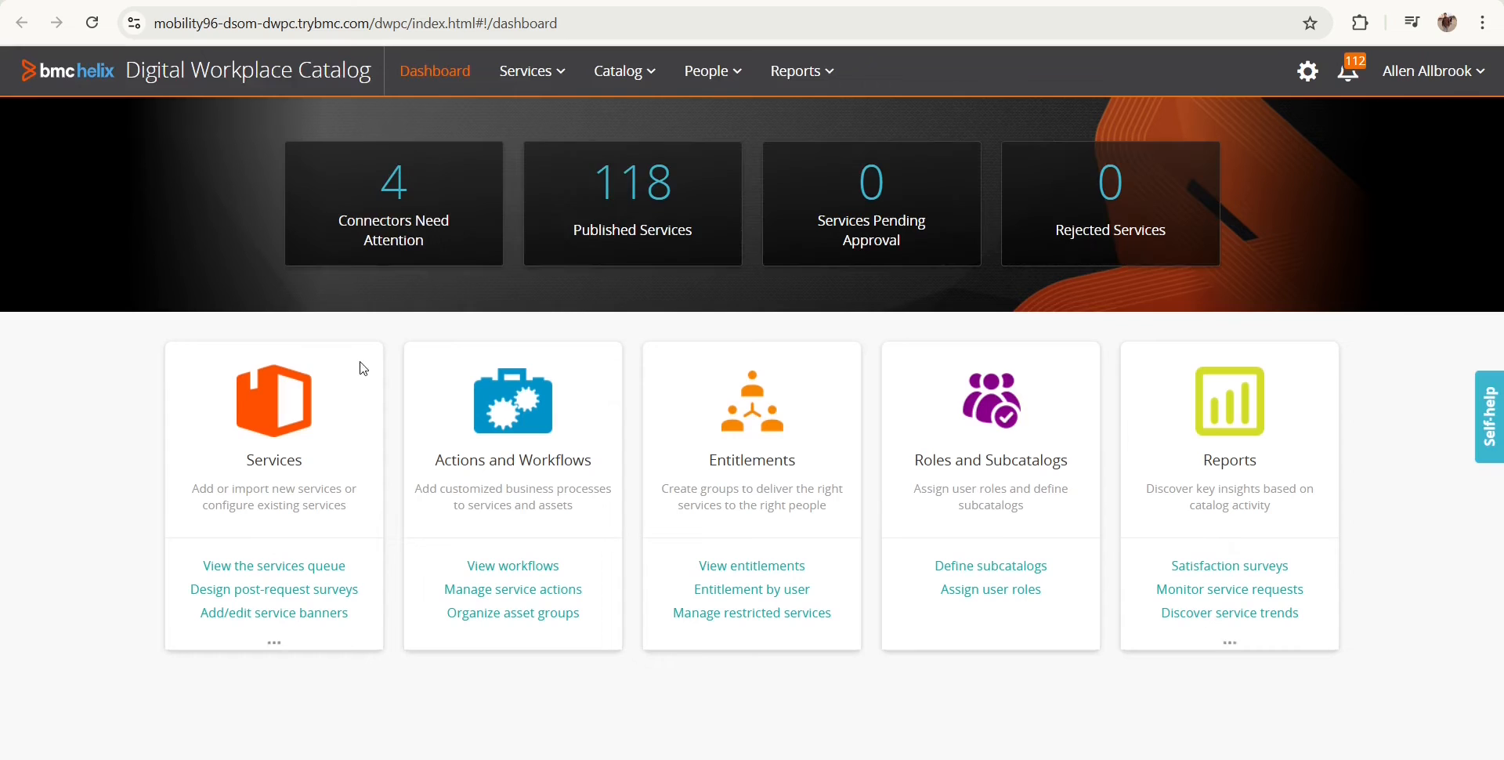
pyautogui.click(538, 567)
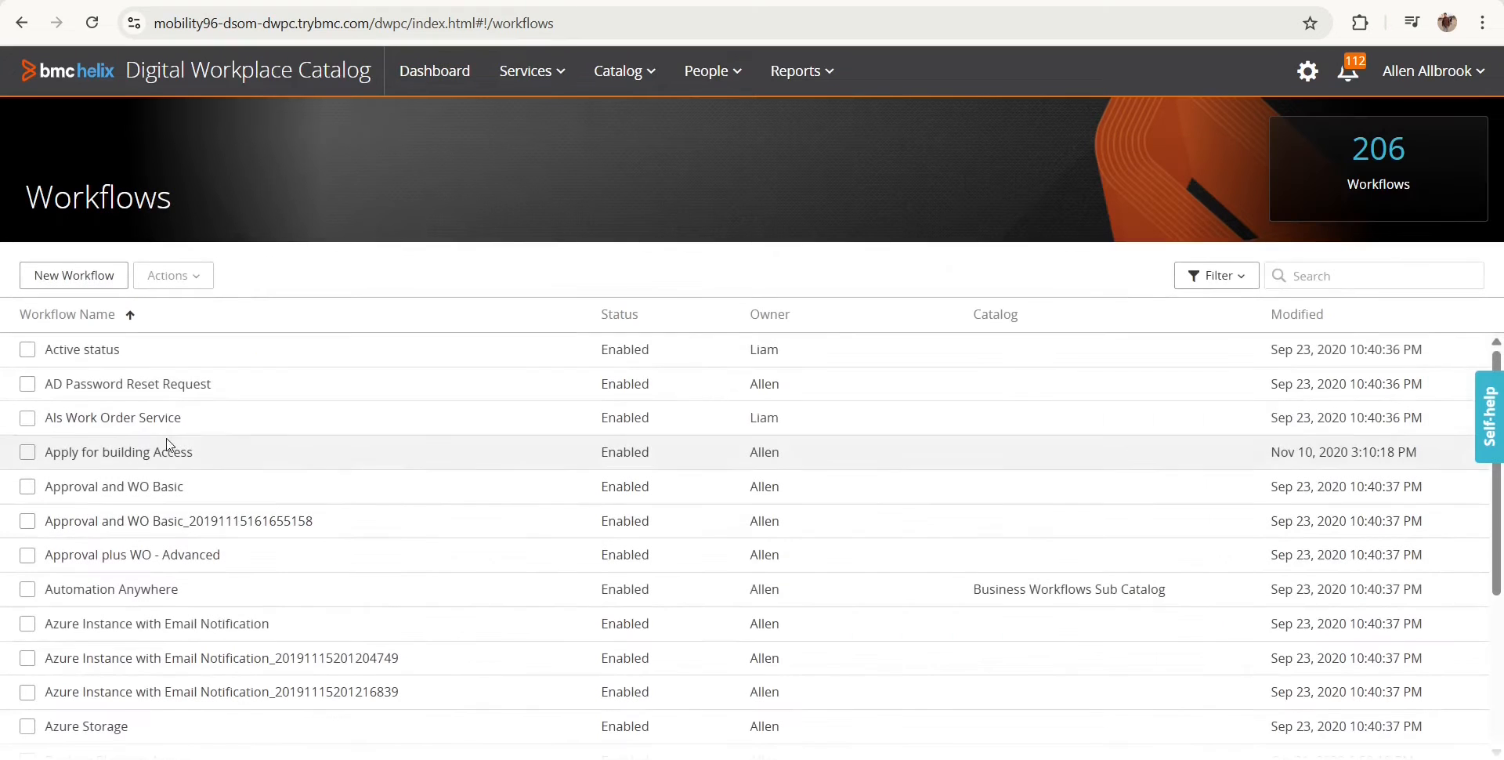
# Find the workflow named test in the workflow list and open it for editing
pyautogui.click(1339, 284)
pyautogui.write('test')
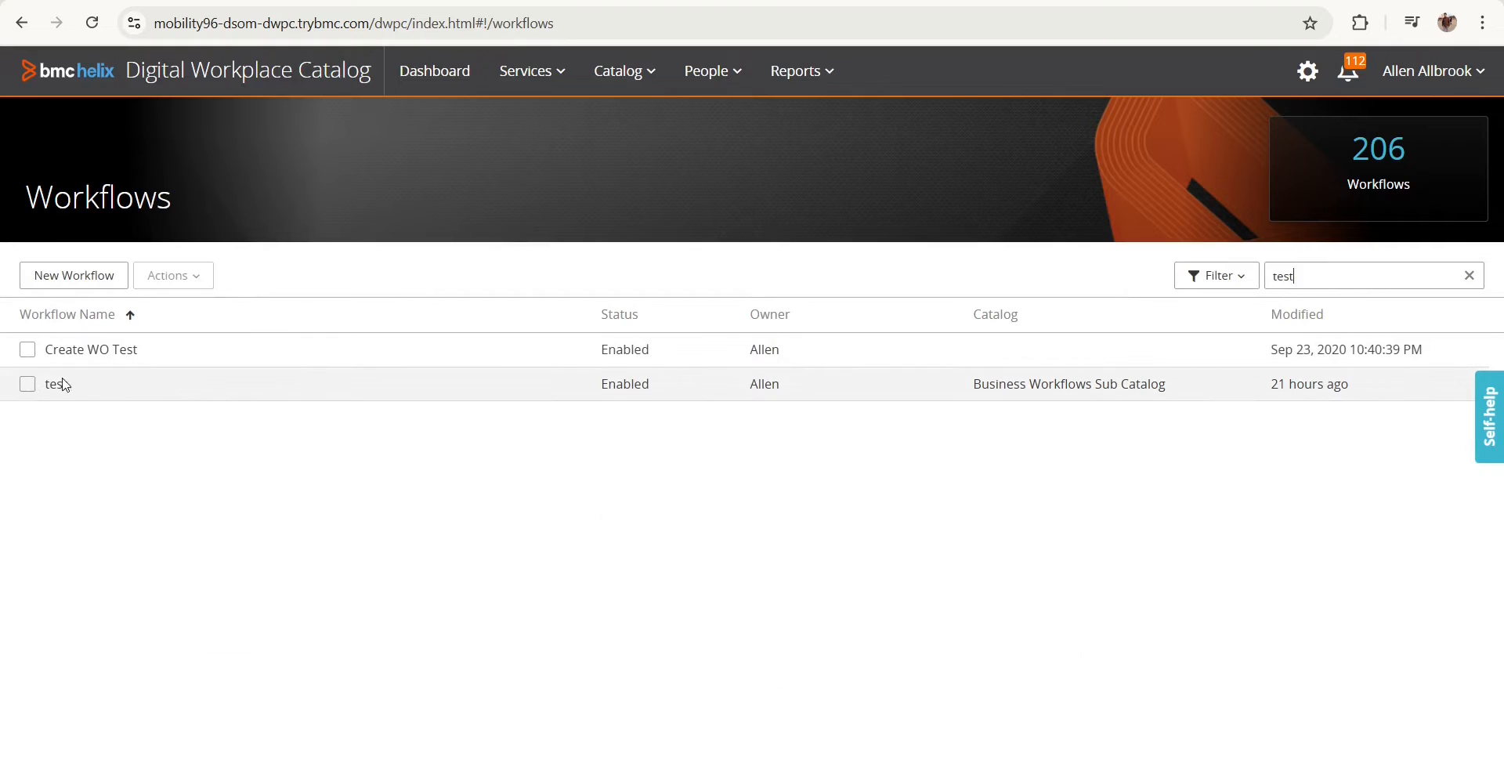
pyautogui.click(26, 385)
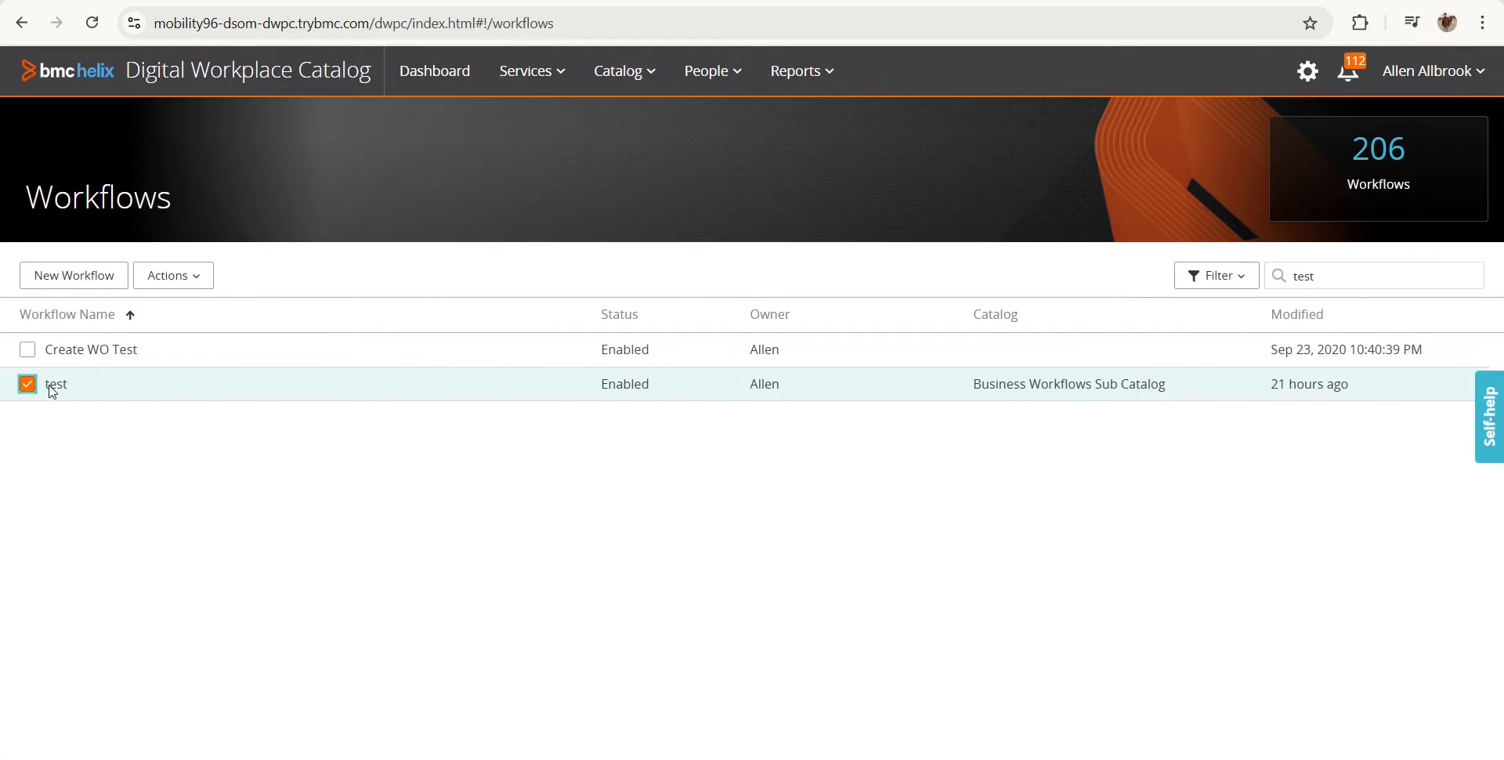
pyautogui.click(196, 281)
pyautogui.click(192, 316)
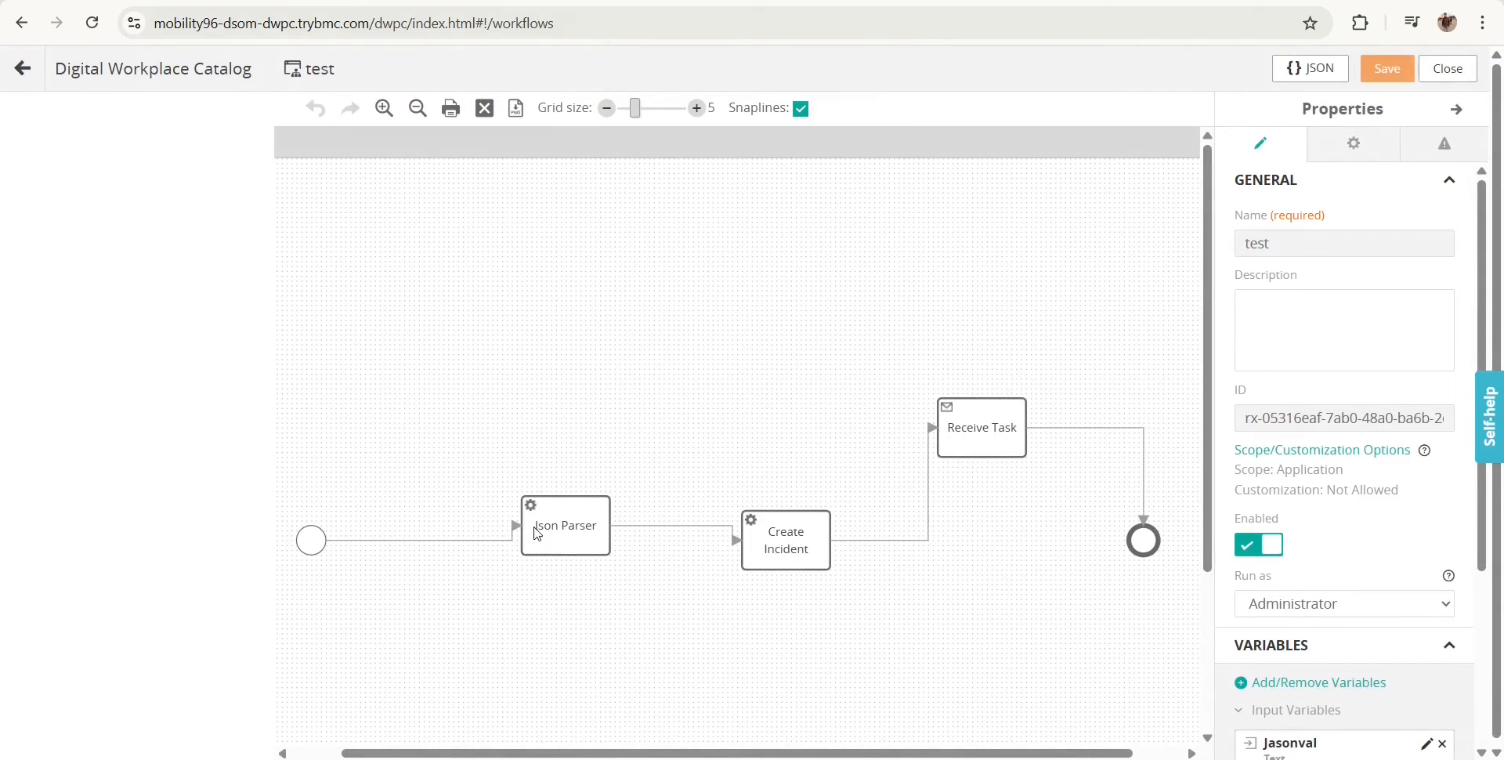
# Examine the Json Parser action's input mapping and the variables of the test workflow
pyautogui.click(537, 535)
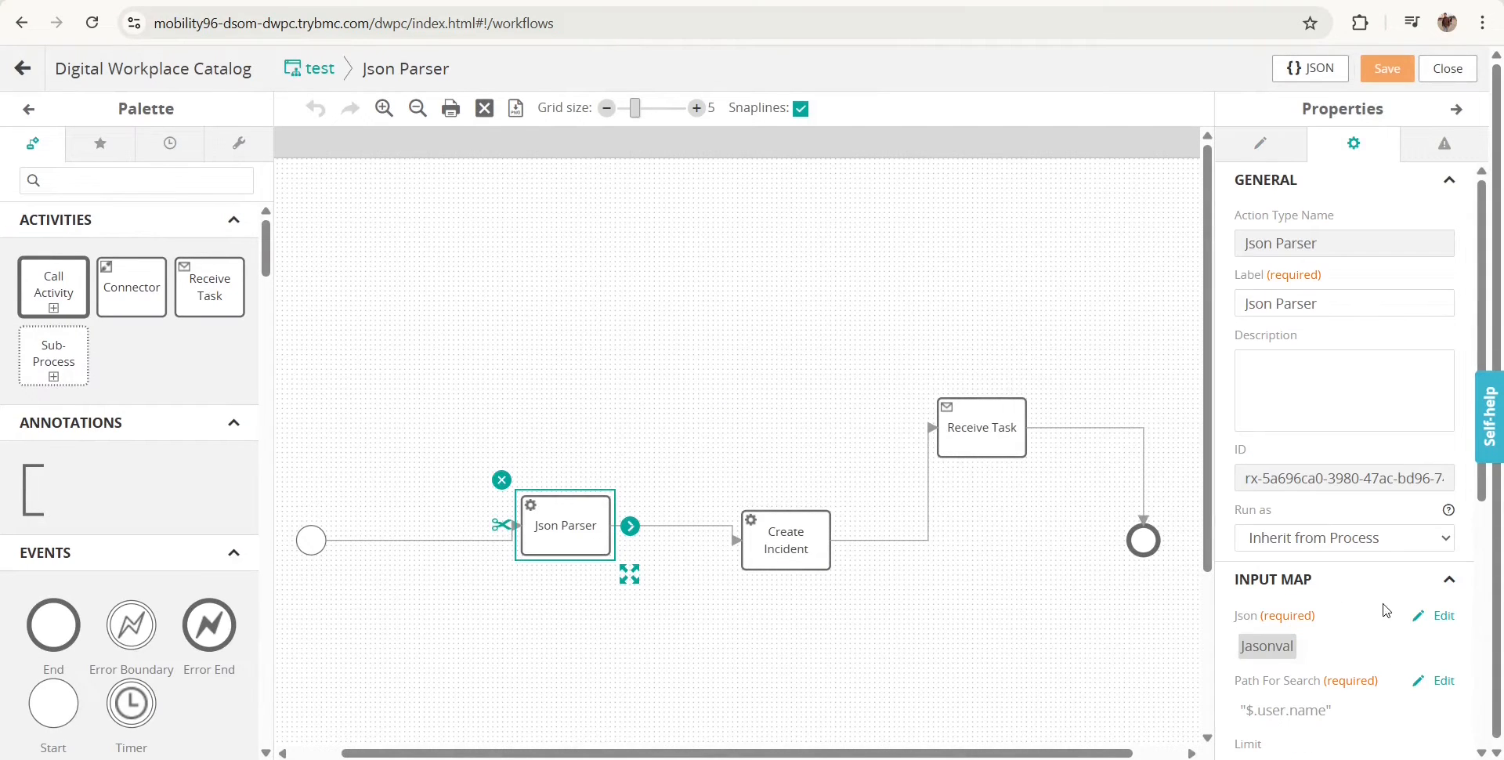
pyautogui.scroll(-2, 1402, 687)
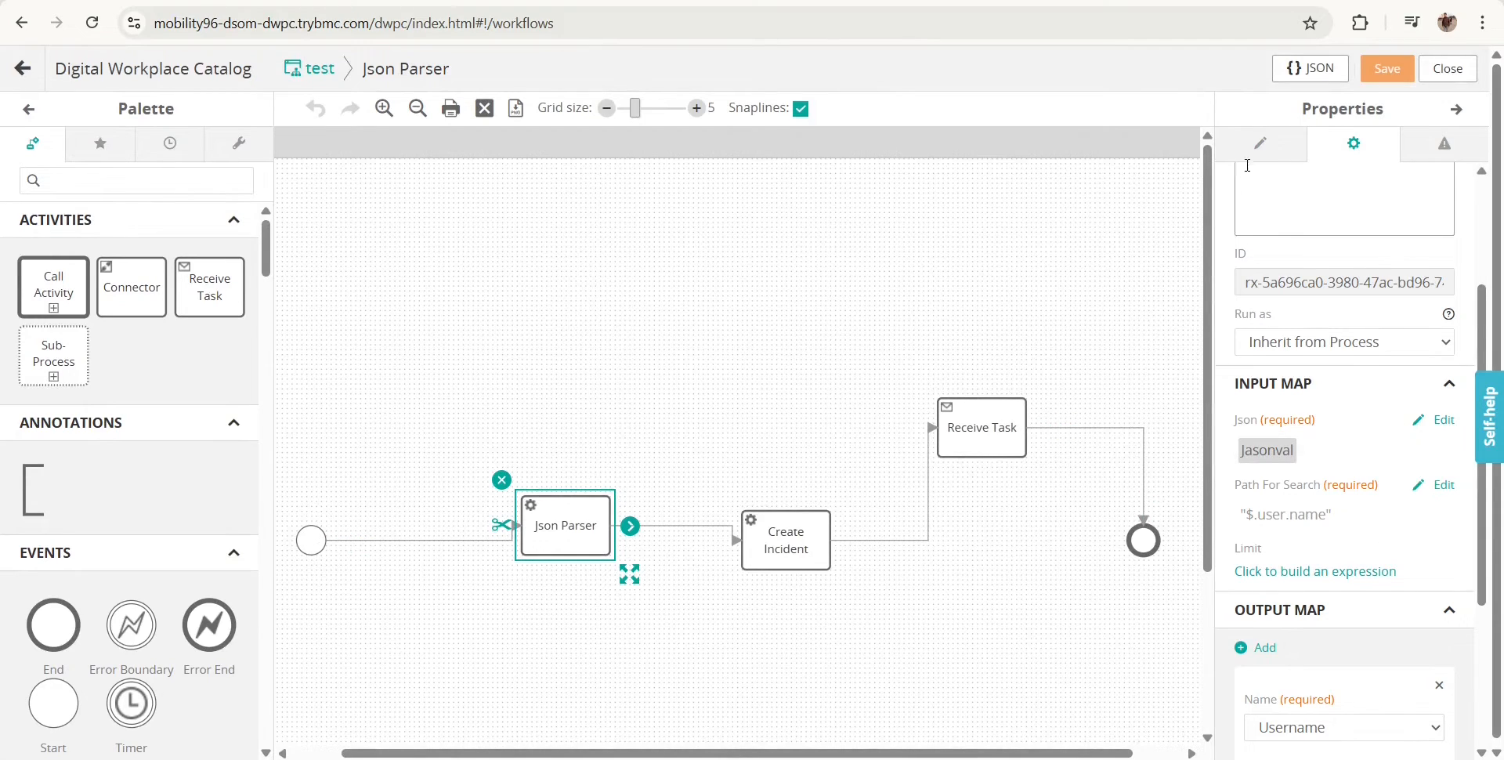
pyautogui.click(1260, 143)
pyautogui.scroll(-3, 1349, 510)
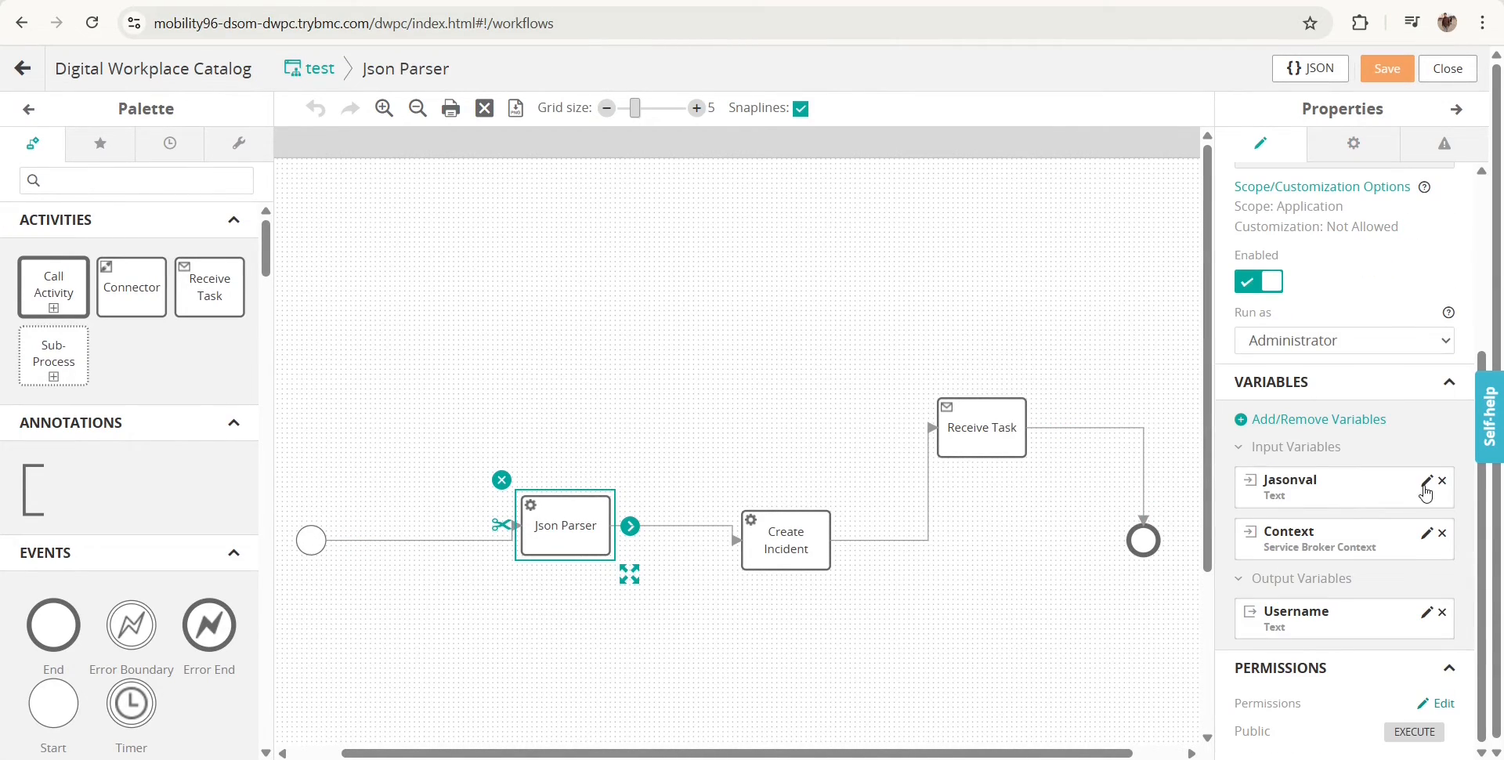
# Inspect the default JSON value of the Jasonval input variable and close its settings without saving
pyautogui.click(1426, 481)
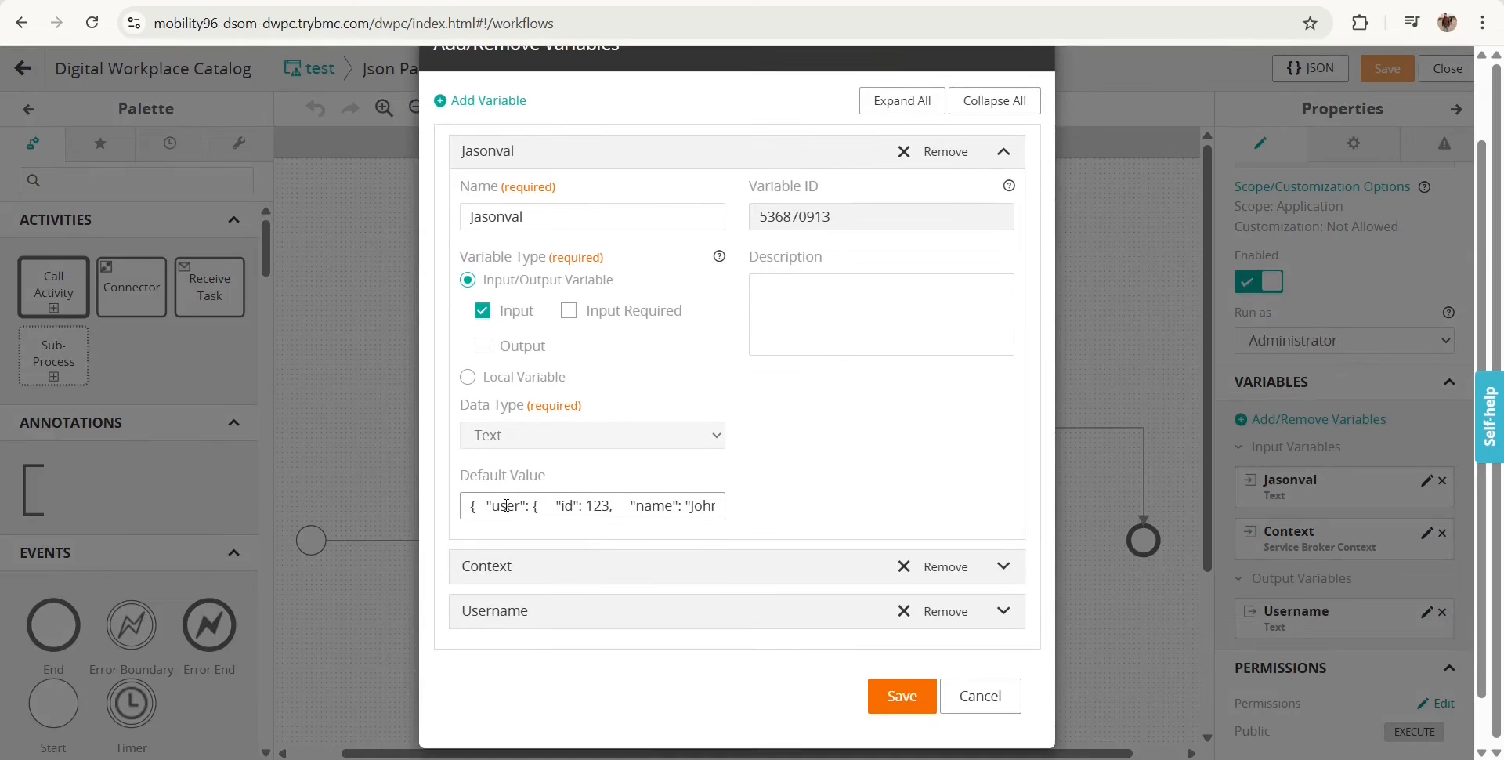
pyautogui.click(471, 511)
pyautogui.hotkey('ctrl', 'a')
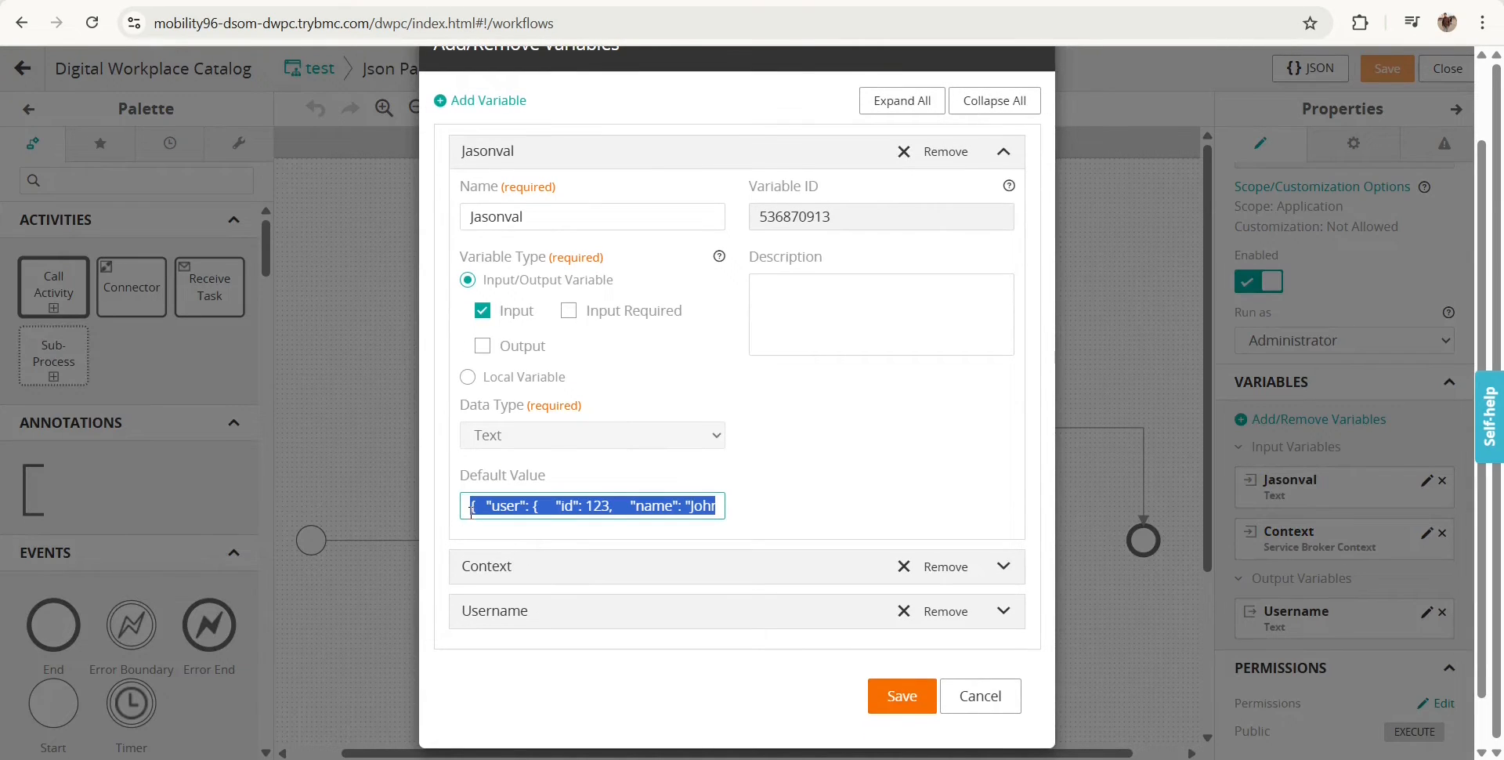
pyautogui.click(982, 705)
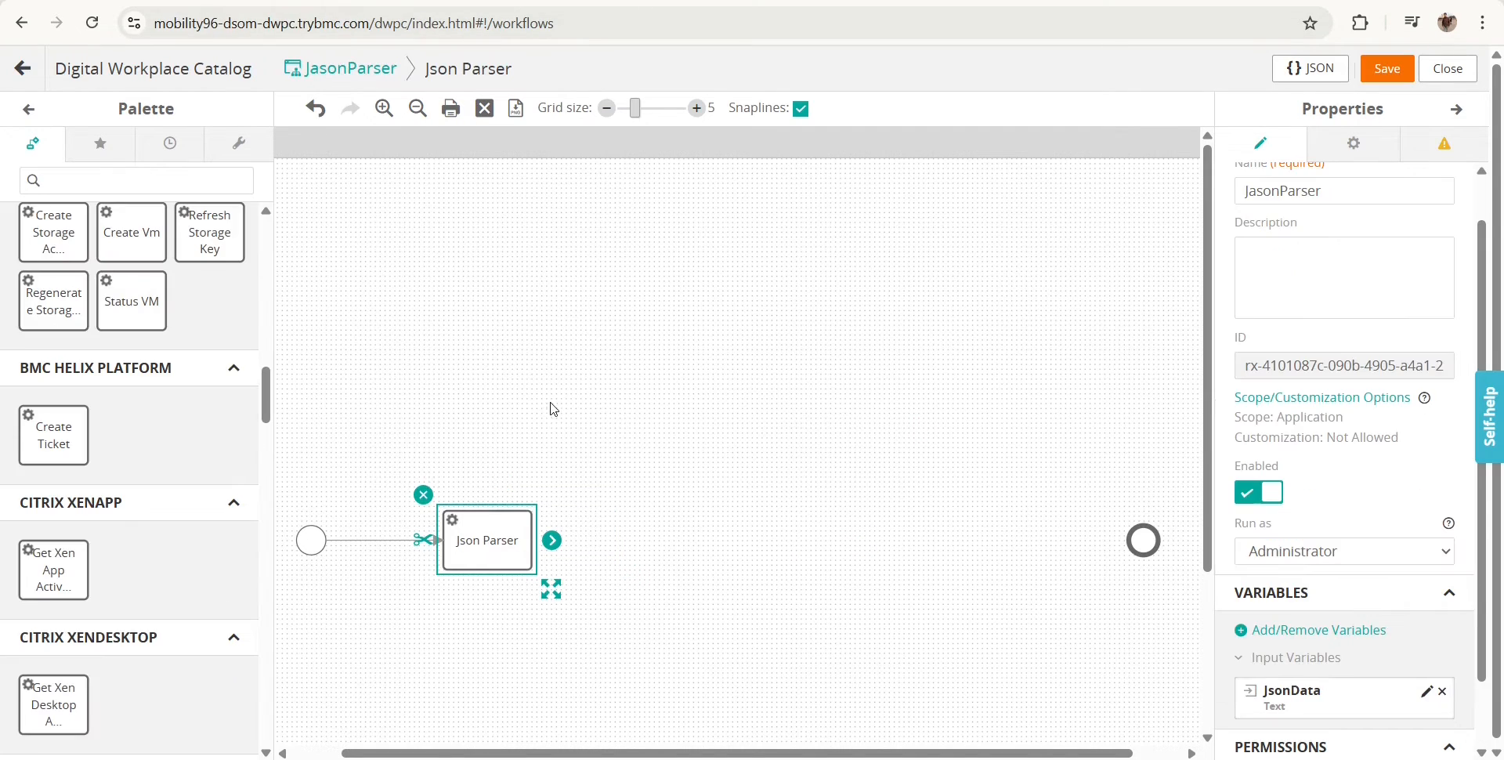
# Copy the default JSON text of the test workflow's Jasonval variable into JasonParser's JsonData default value and save the variable
pyautogui.click(1424, 700)
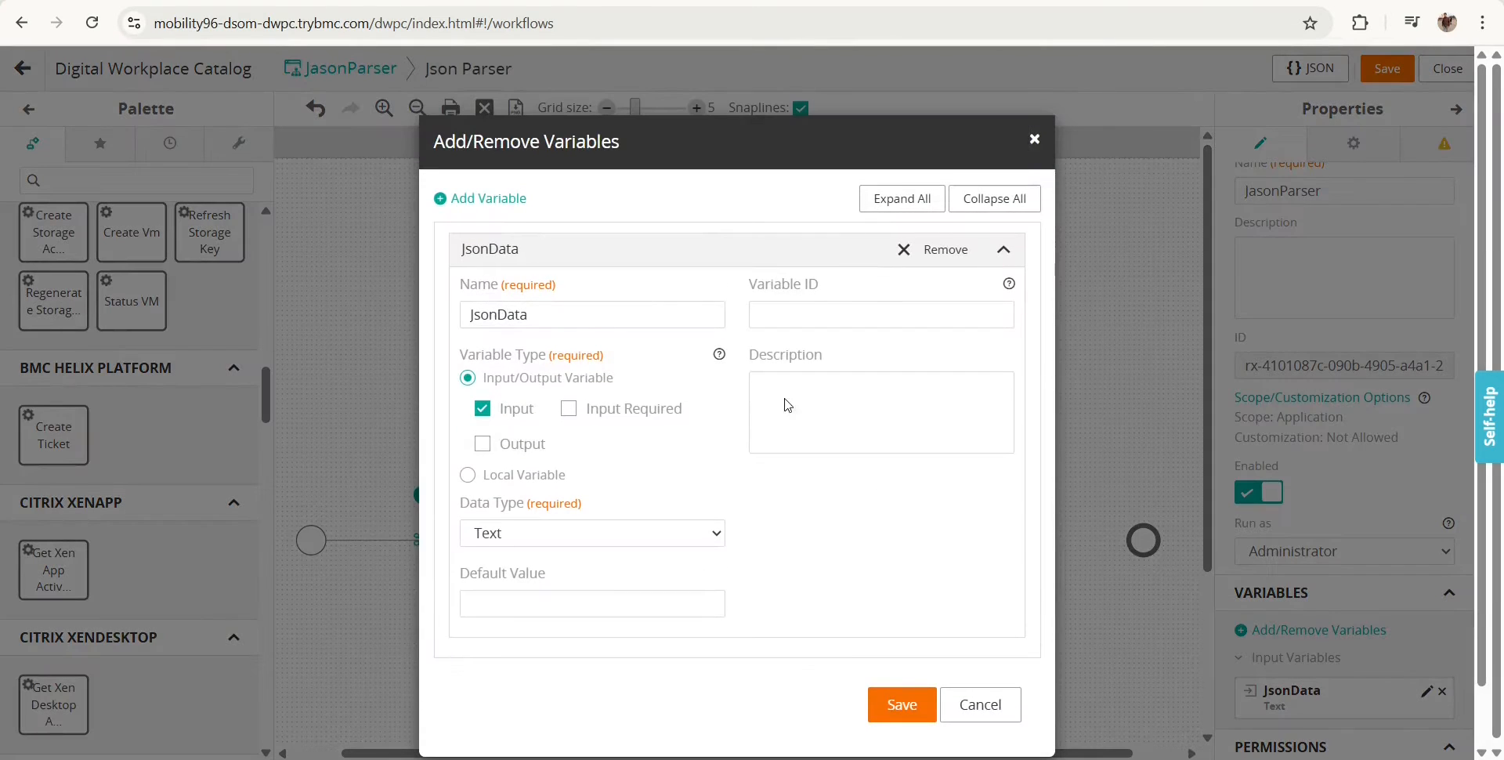
pyautogui.click(607, 604)
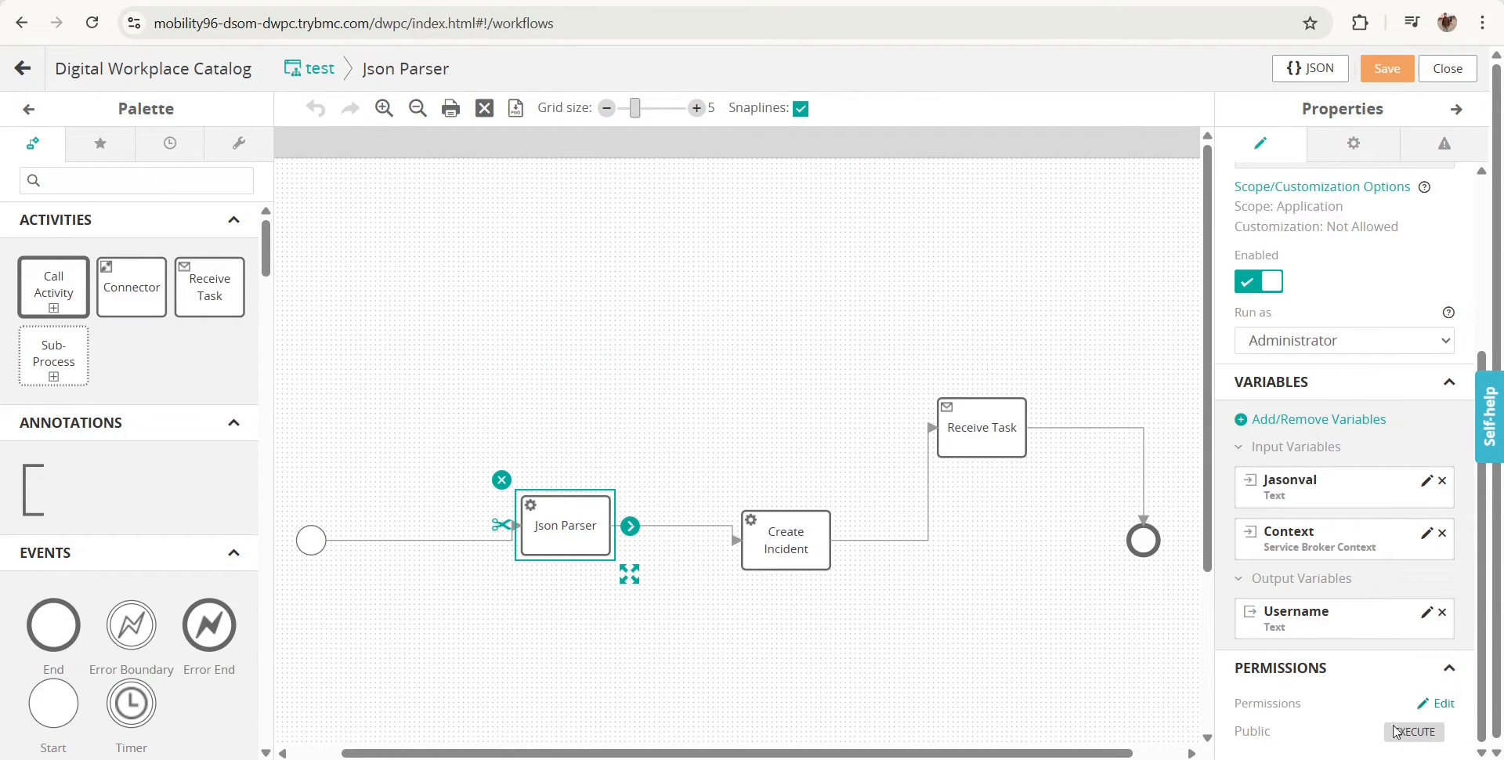
pyautogui.click(1426, 480)
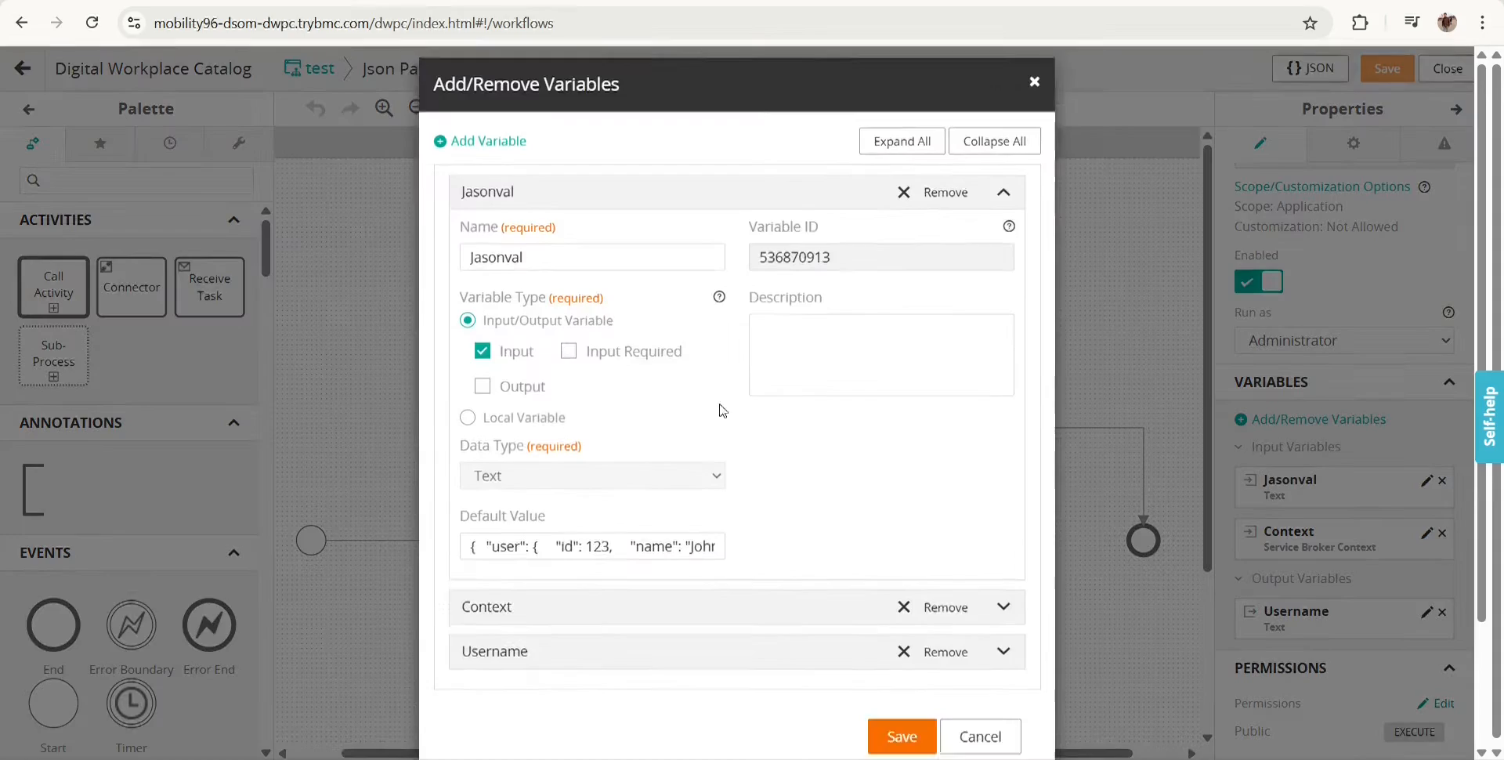
pyautogui.moveTo(556, 315); pyautogui.dragTo(369, 309)
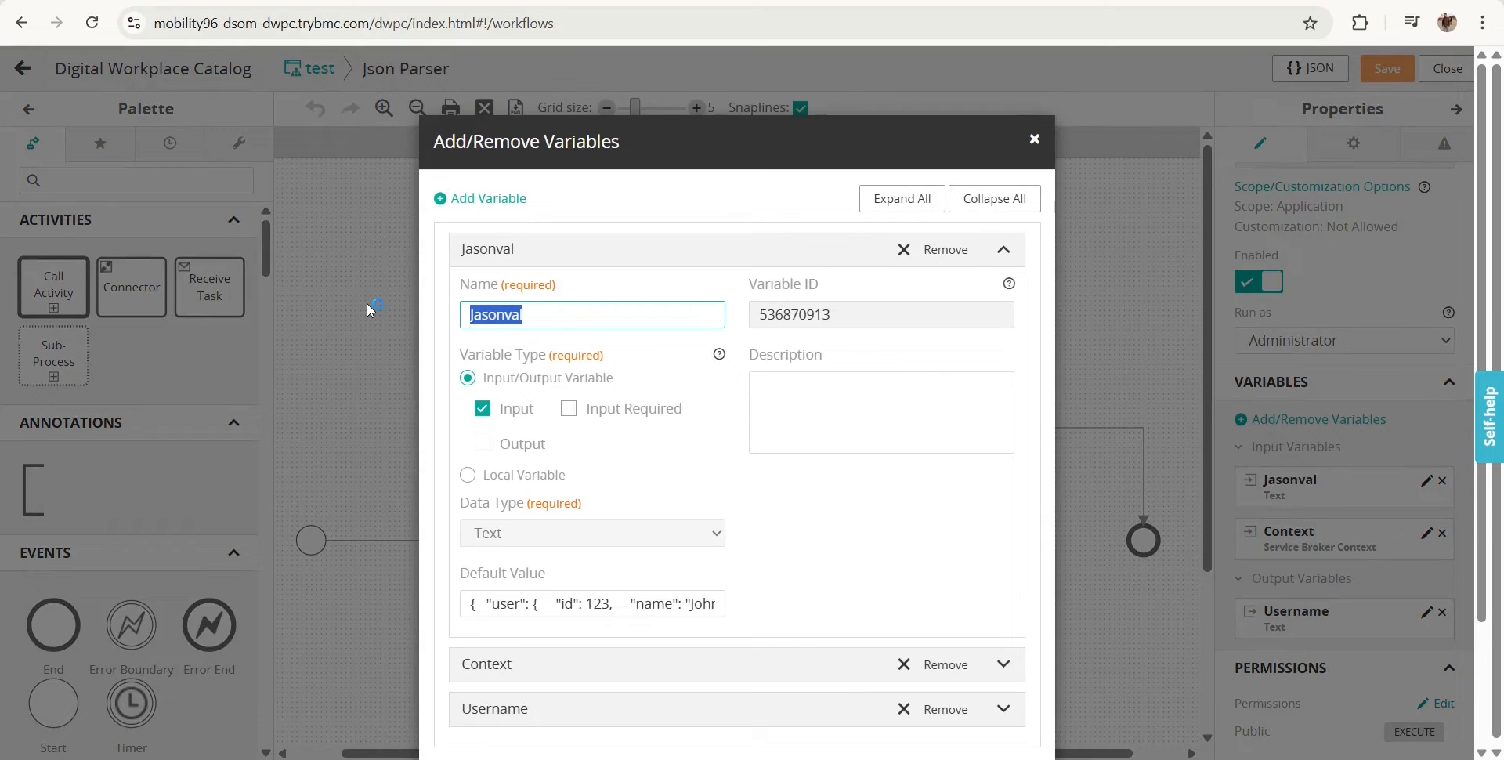
pyautogui.click(595, 603)
pyautogui.hotkey('ctrl', 'a')
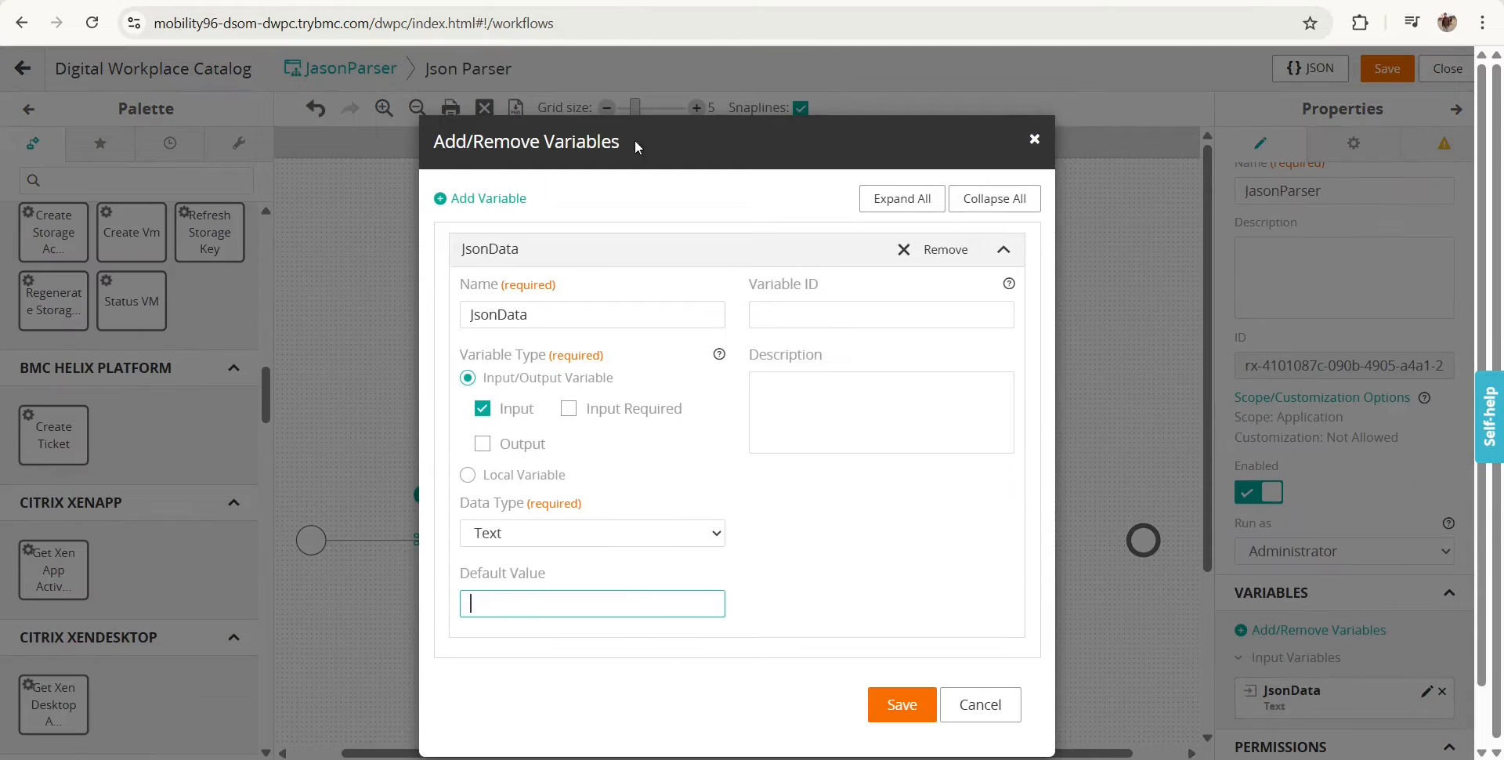
pyautogui.hotkey('ctrl', 'v')
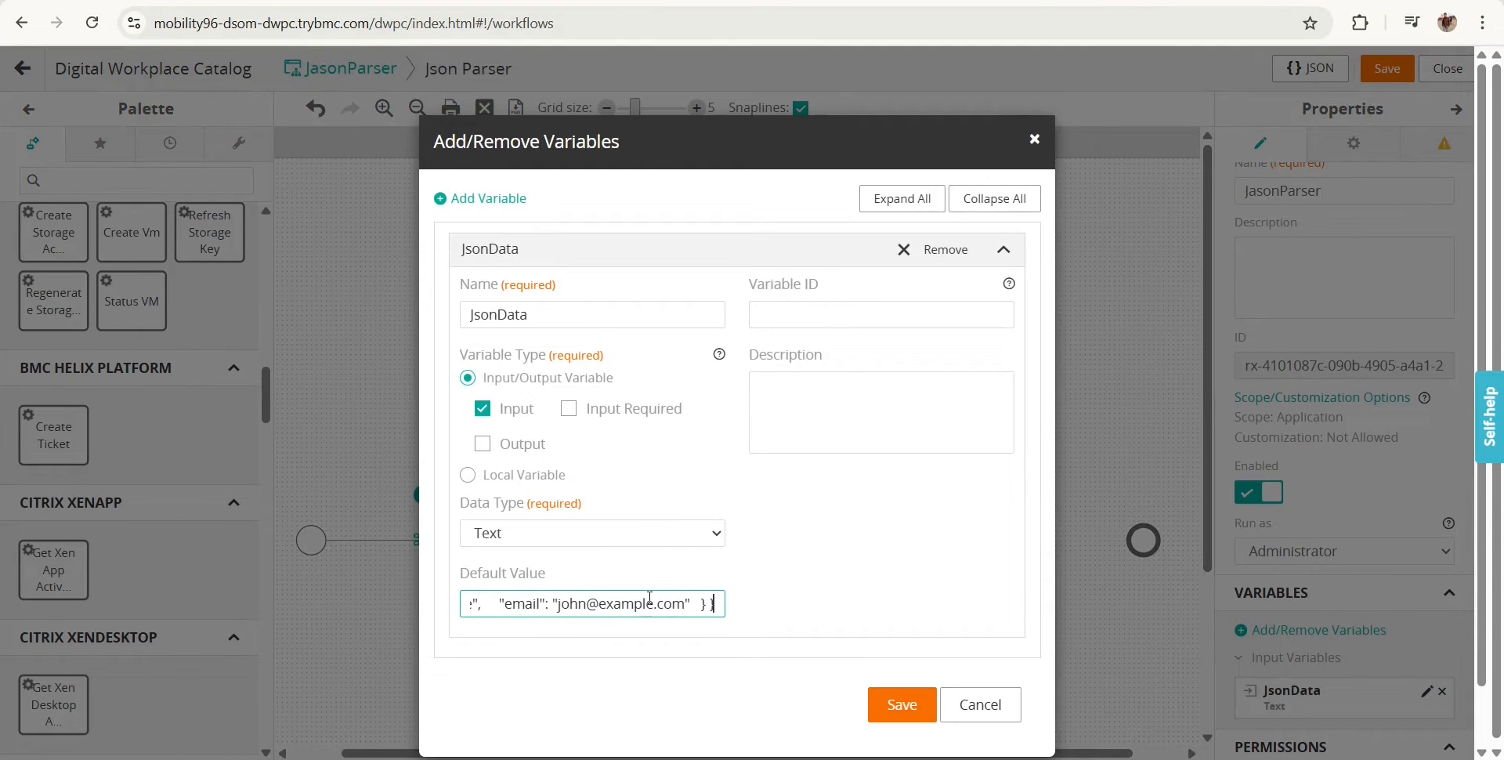
pyautogui.click(902, 709)
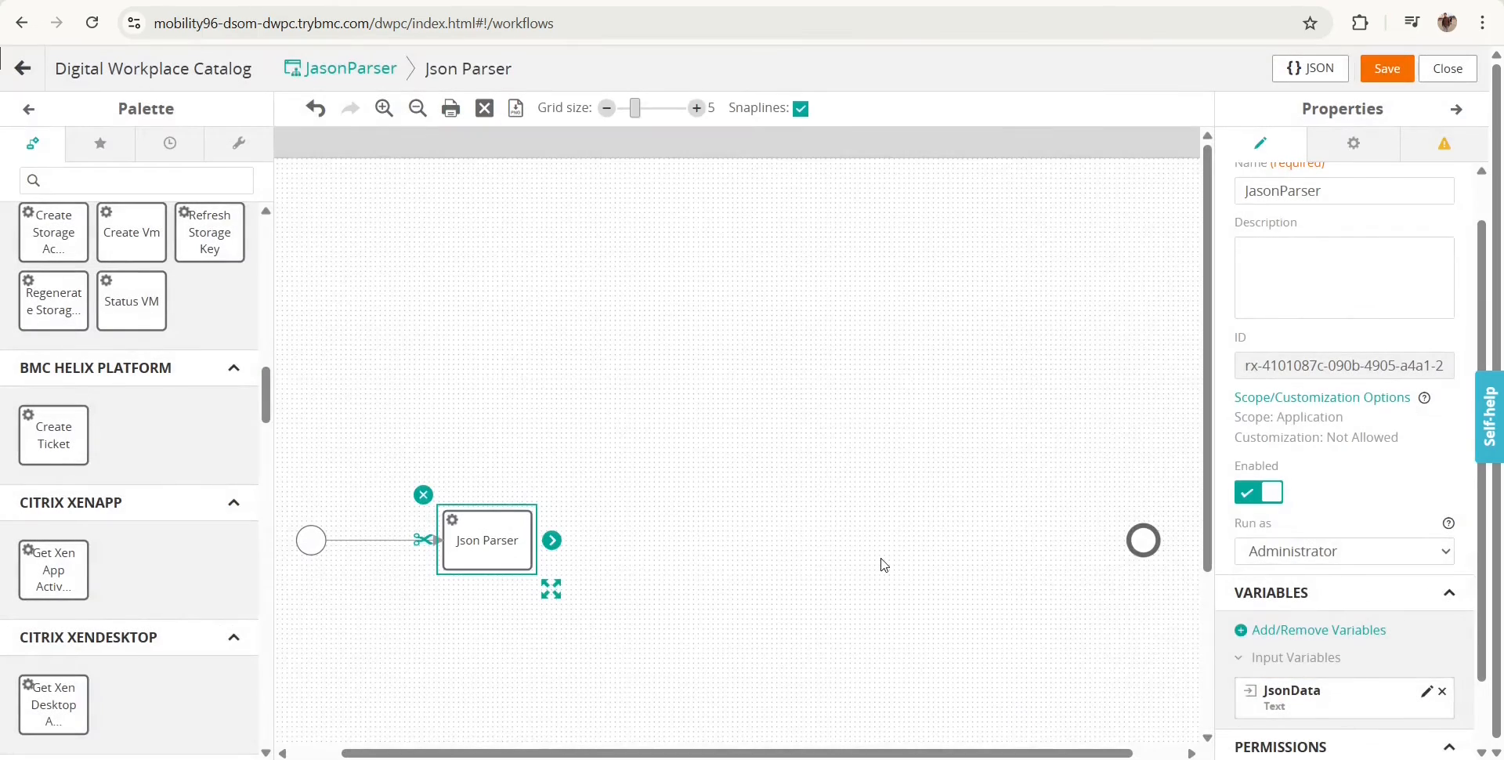
# Find the Remedy Create Incident action and place it between Json Parser and the end event
pyautogui.scroll(-1, 1414, 651)
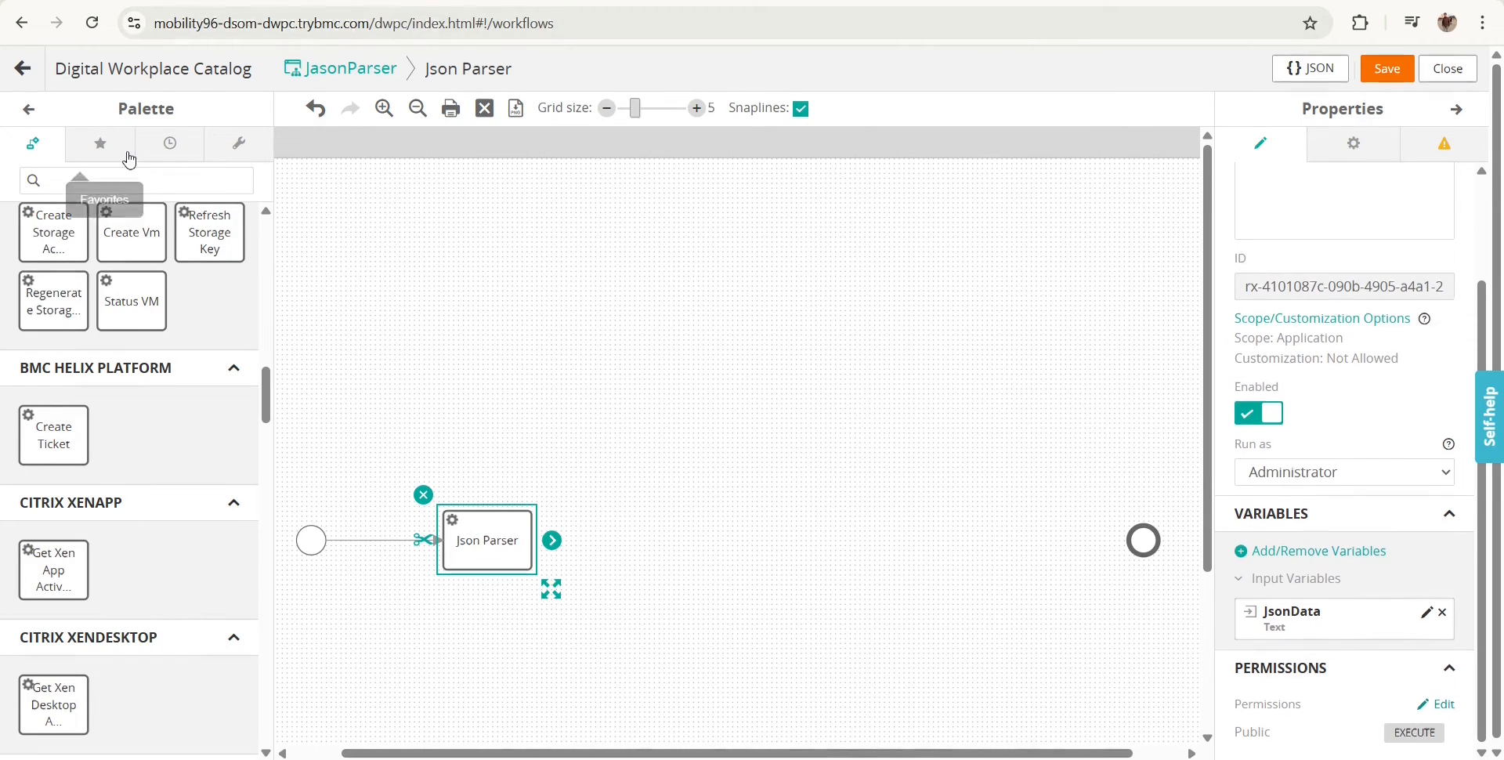
pyautogui.click(101, 183)
pyautogui.write('inc')
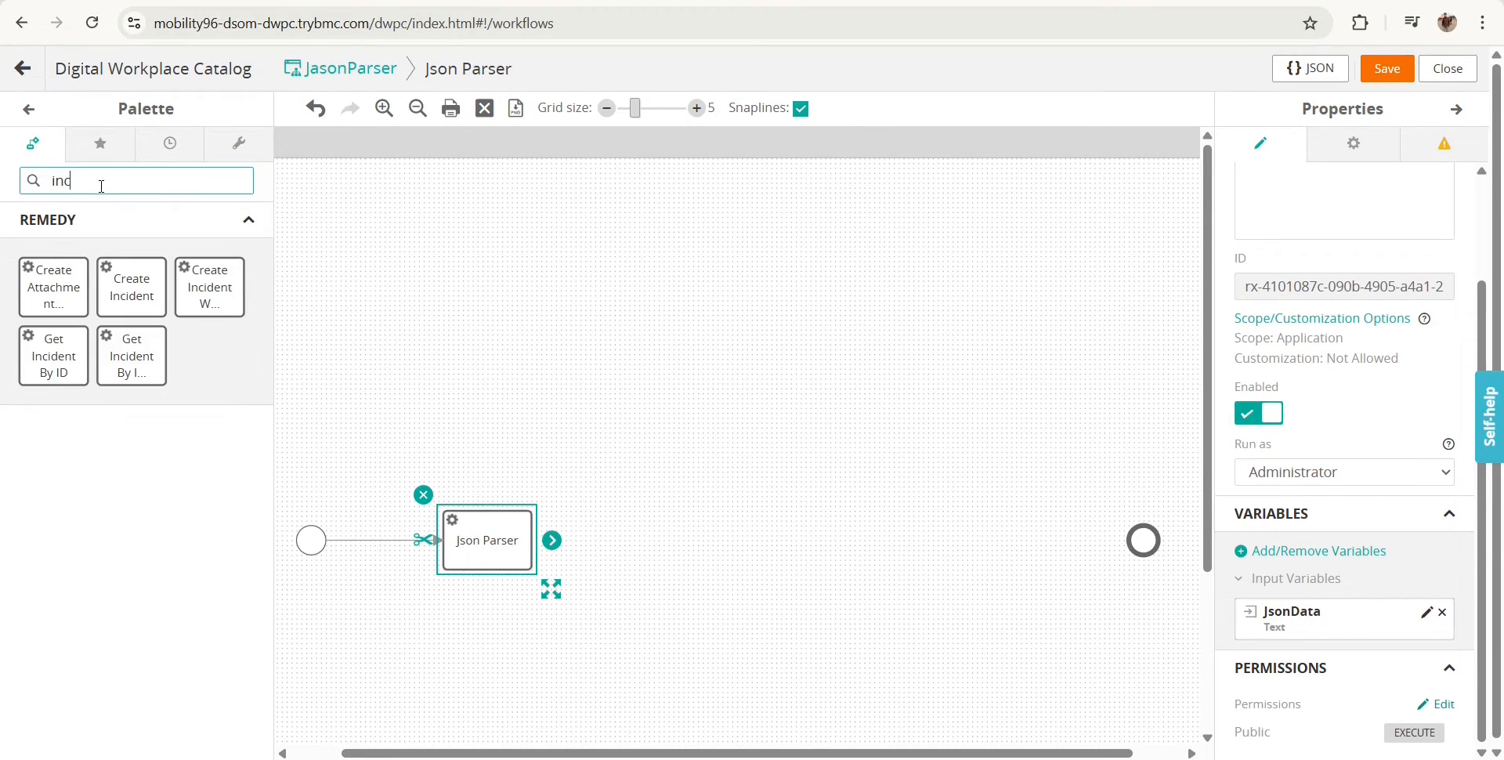
pyautogui.moveTo(129, 291); pyautogui.dragTo(742, 550)
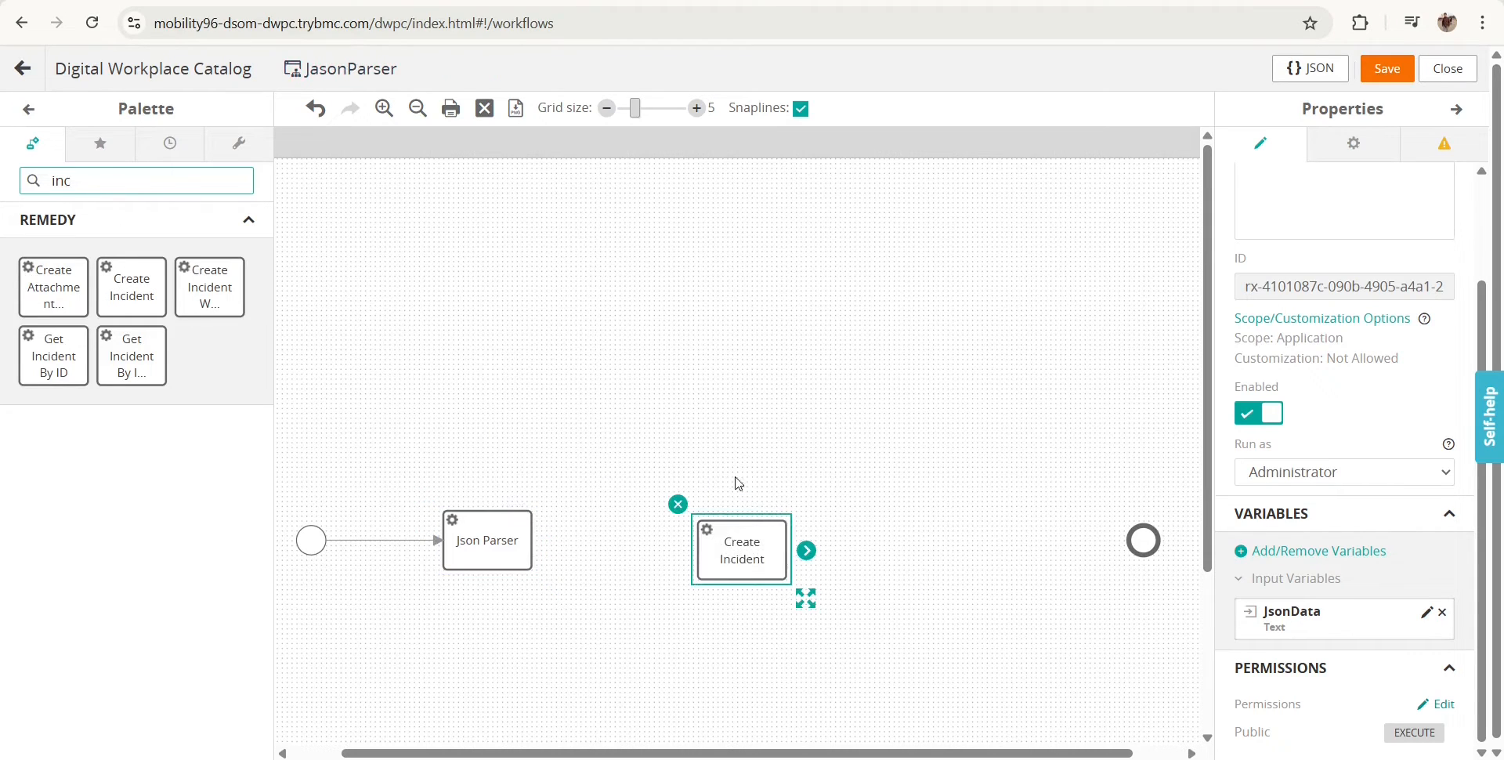
# Connect Json Parser to Create Incident and align the Create Incident action with it
pyautogui.click(454, 548)
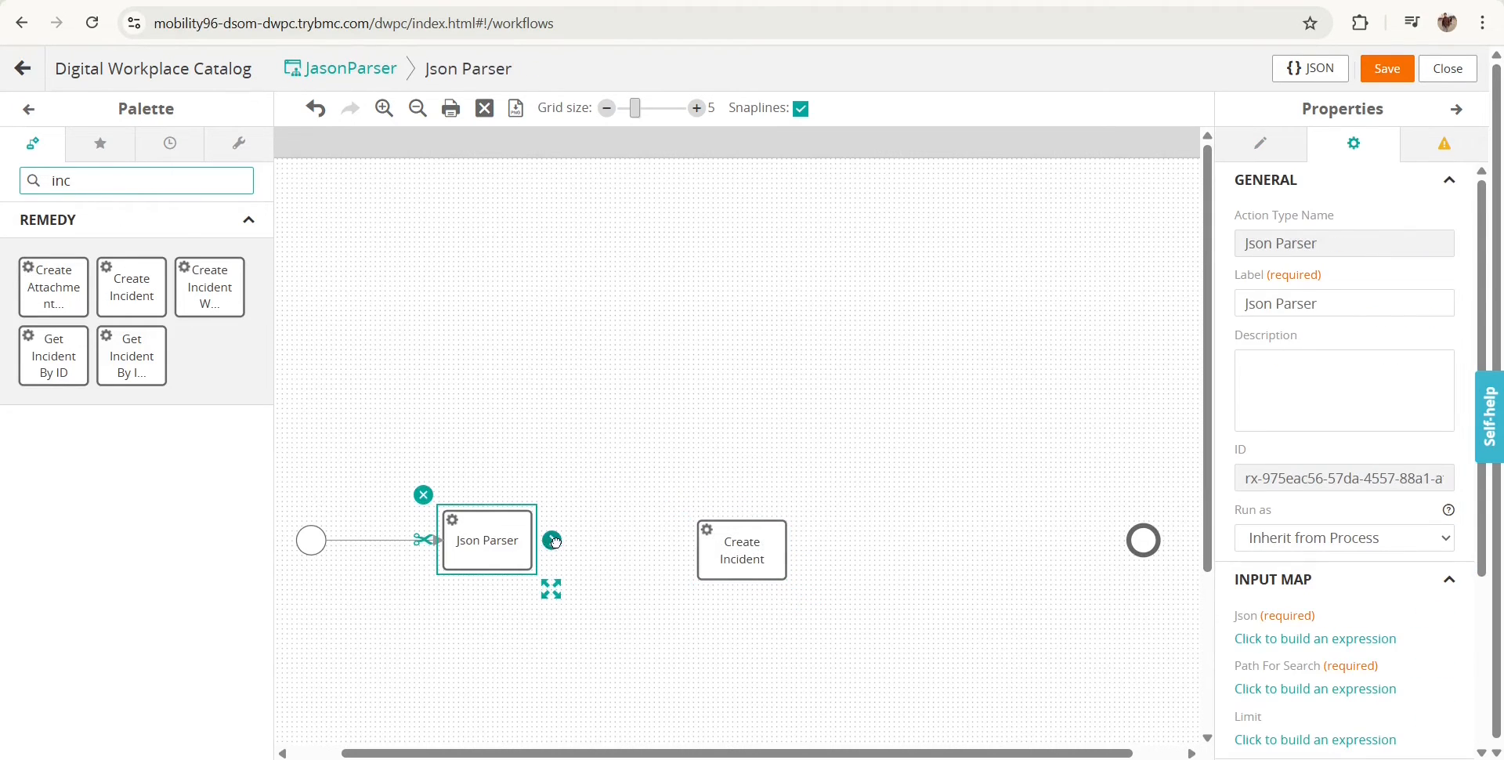
pyautogui.moveTo(552, 540); pyautogui.dragTo(736, 541)
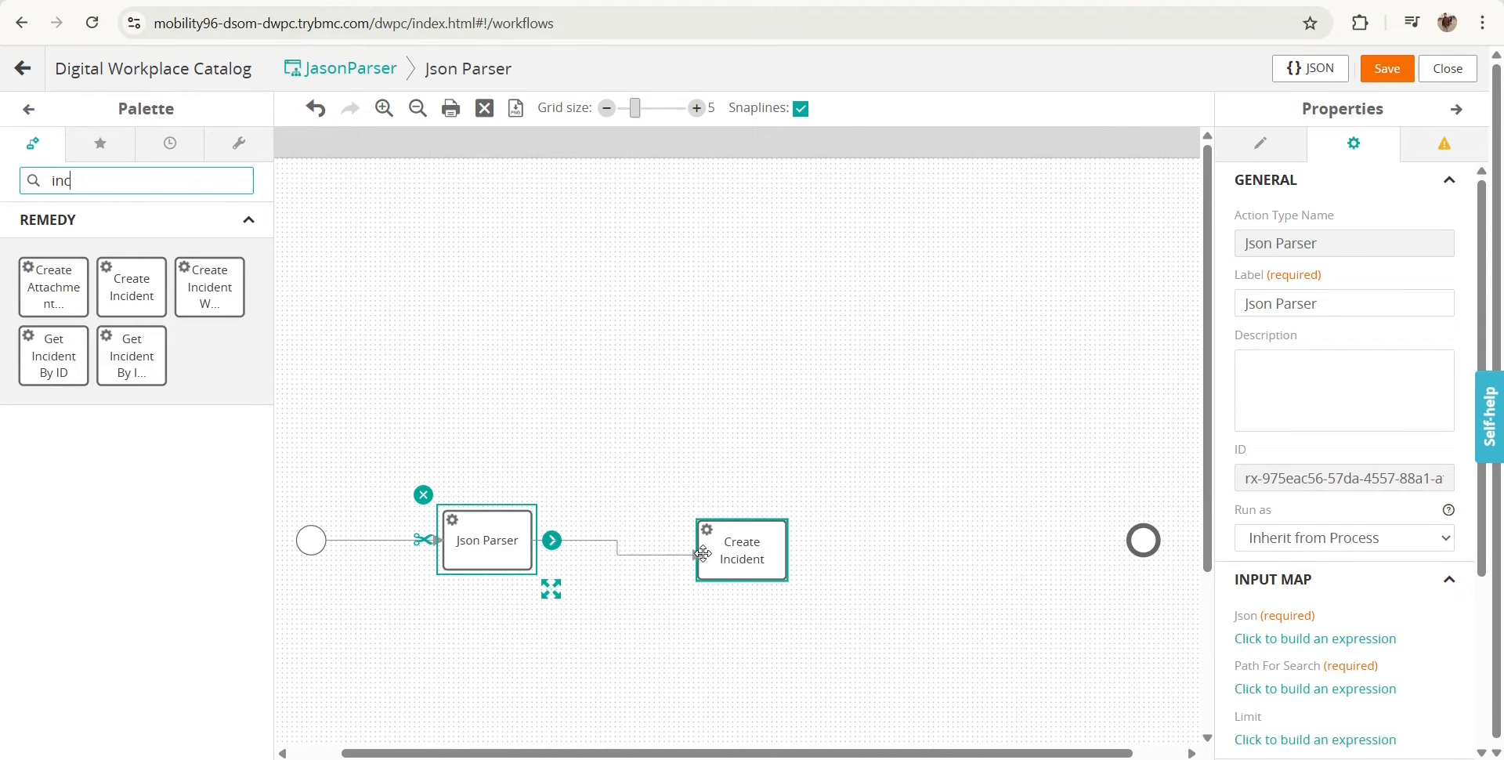
pyautogui.click(764, 546)
pyautogui.moveTo(742, 551)
pyautogui.mouseDown()
pyautogui.moveTo(742, 468)
pyautogui.moveTo(769, 481)
pyautogui.moveTo(737, 538)
pyautogui.moveTo(946, 546)
pyautogui.moveTo(755, 531)
pyautogui.mouseUp()
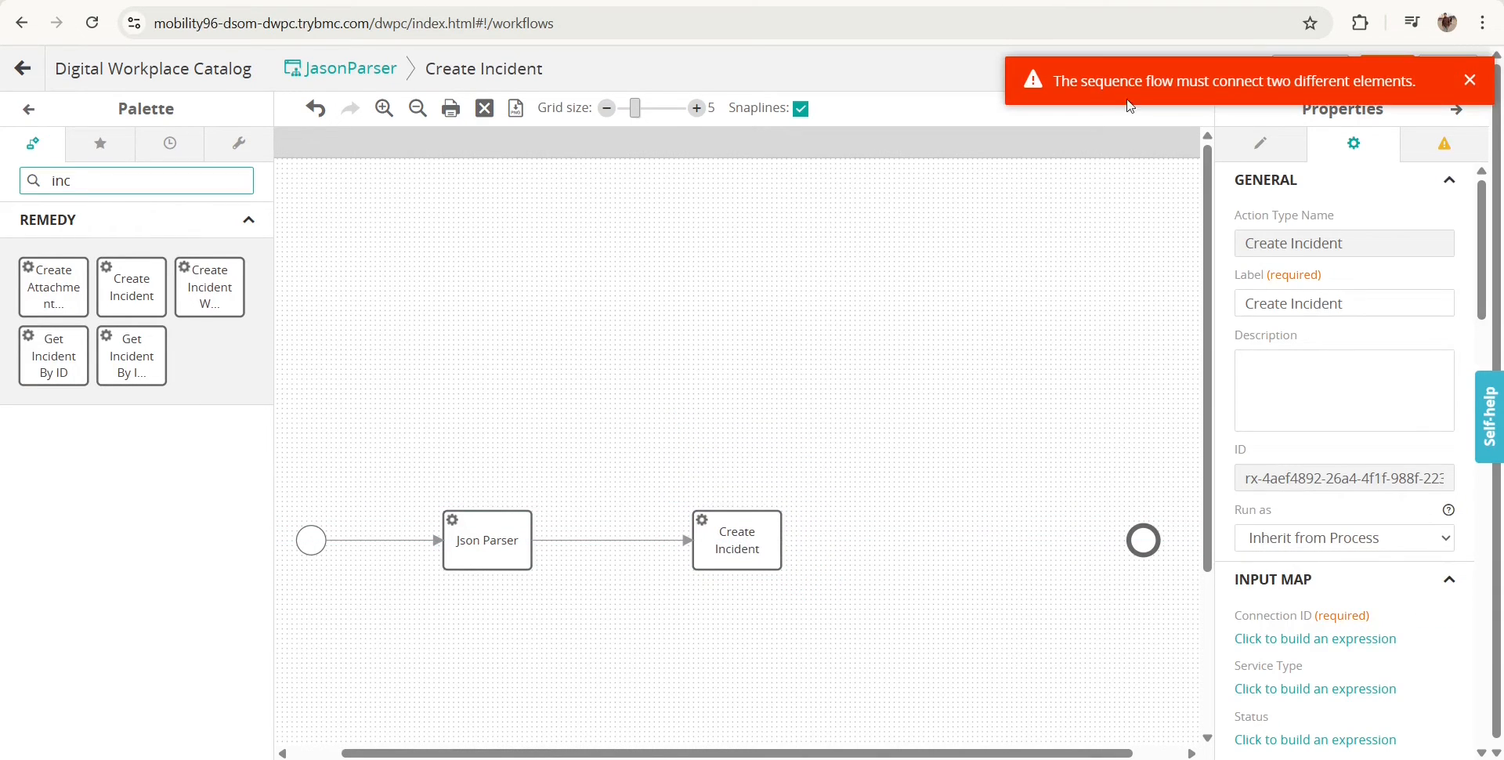
# Search the activities for "rec" and place a Receive Task between Create Incident and the end event
pyautogui.press('BackSpace')
pyautogui.press('BackSpace')
pyautogui.press('BackSpace')
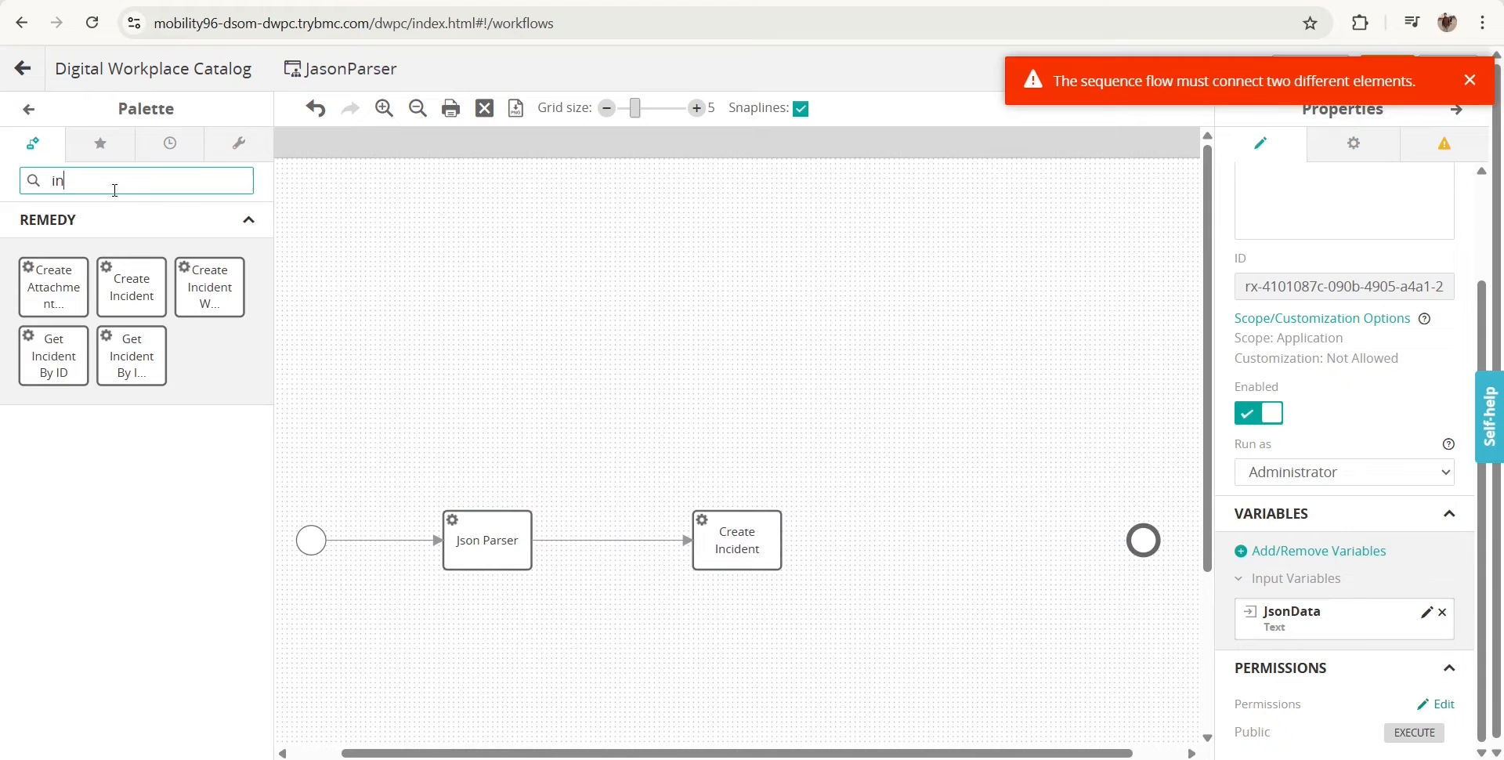
pyautogui.write('rec')
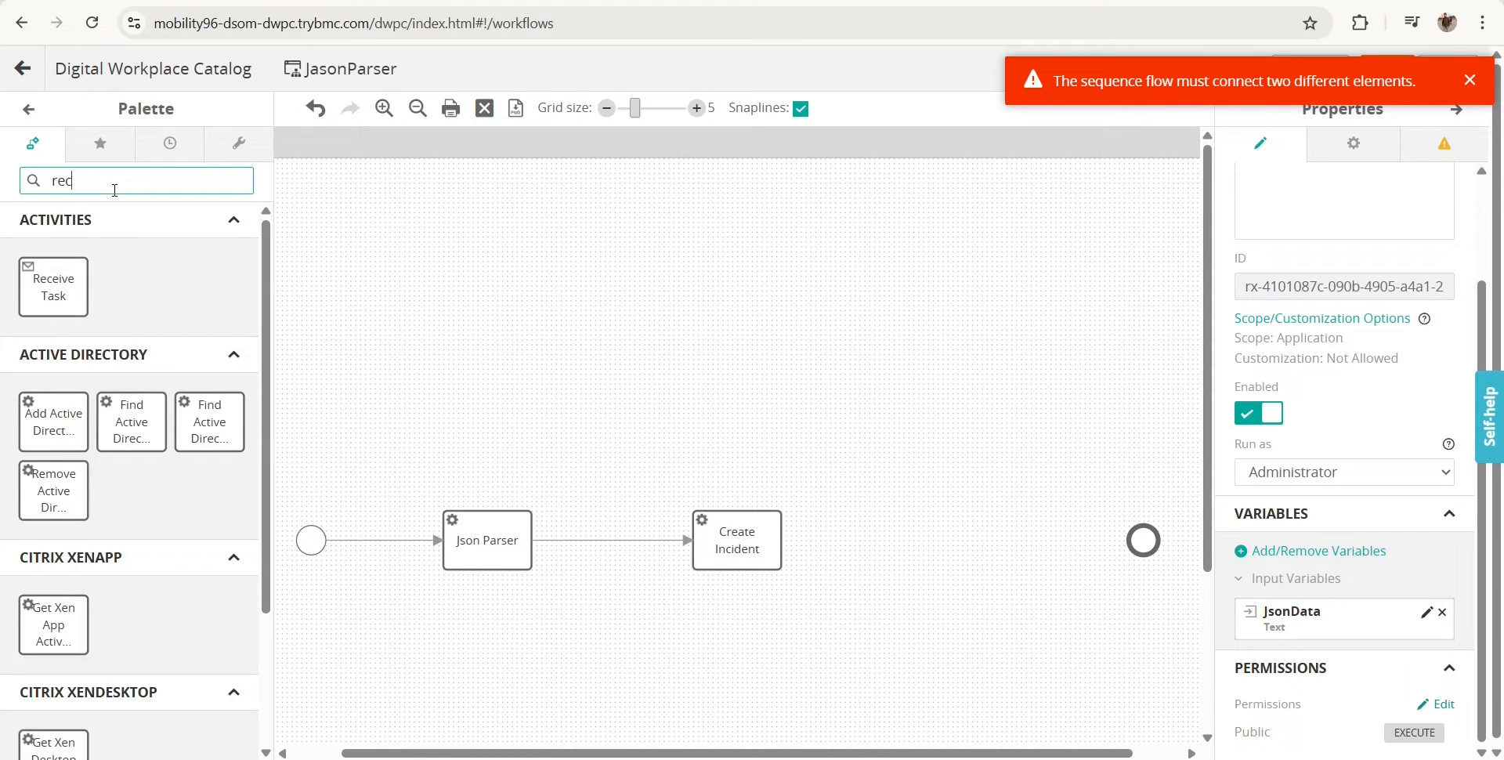
pyautogui.moveTo(55, 284); pyautogui.dragTo(907, 527)
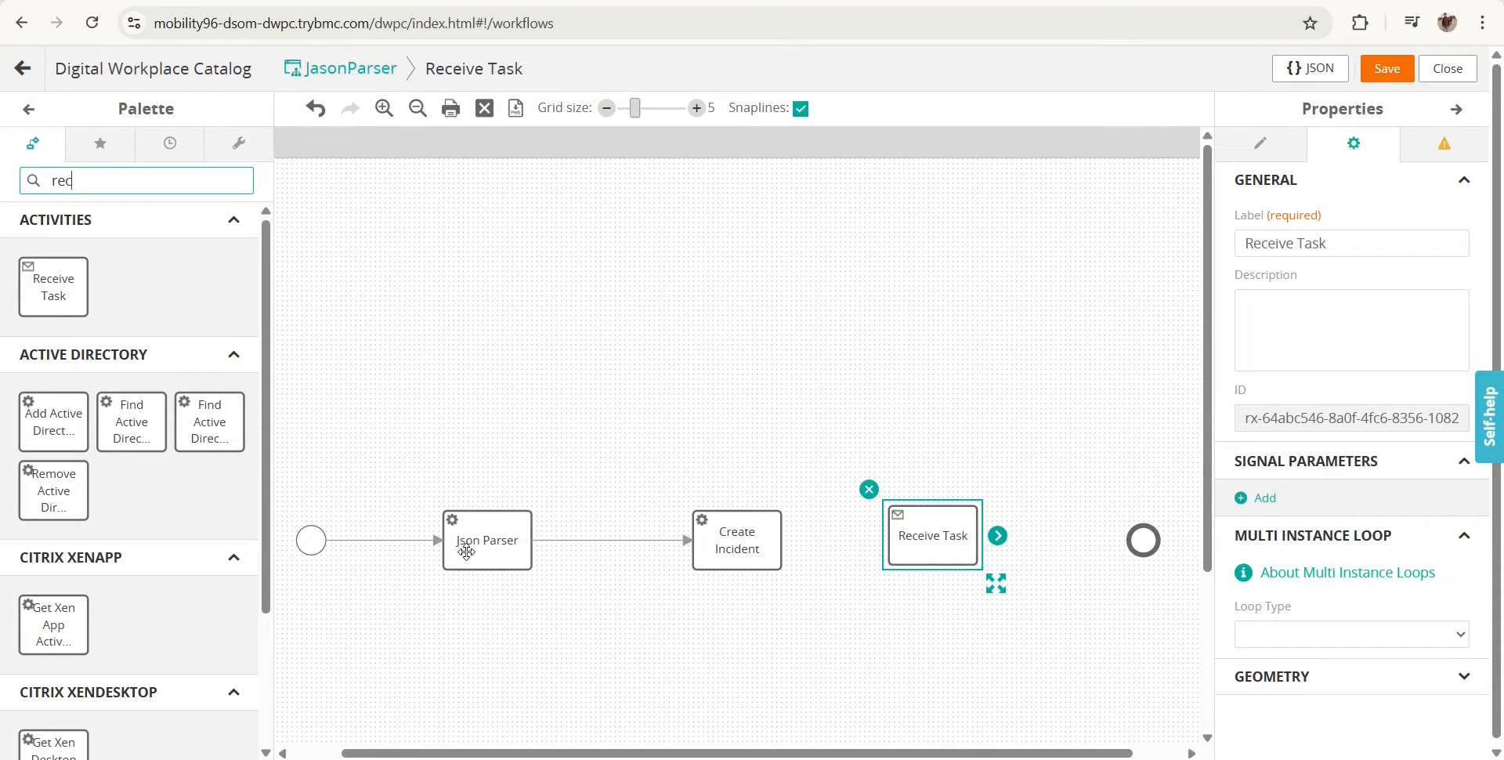
# Connect Create Incident through the Receive Task to the end event, with the Receive Task raised above the flow line
pyautogui.click(732, 548)
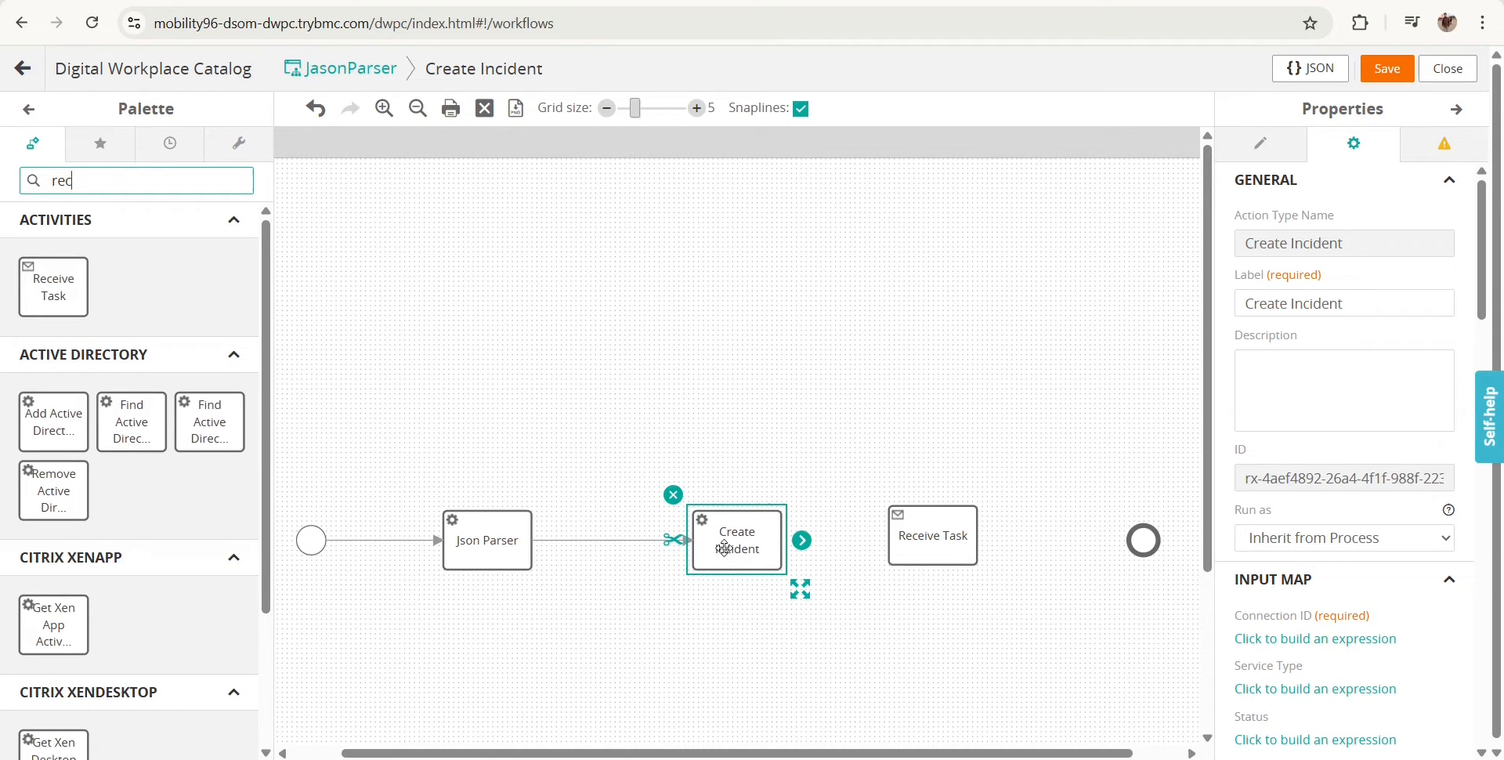
pyautogui.click(928, 547)
pyautogui.click(778, 553)
pyautogui.moveTo(802, 540); pyautogui.dragTo(1144, 526)
pyautogui.click(933, 539)
pyautogui.click(915, 452)
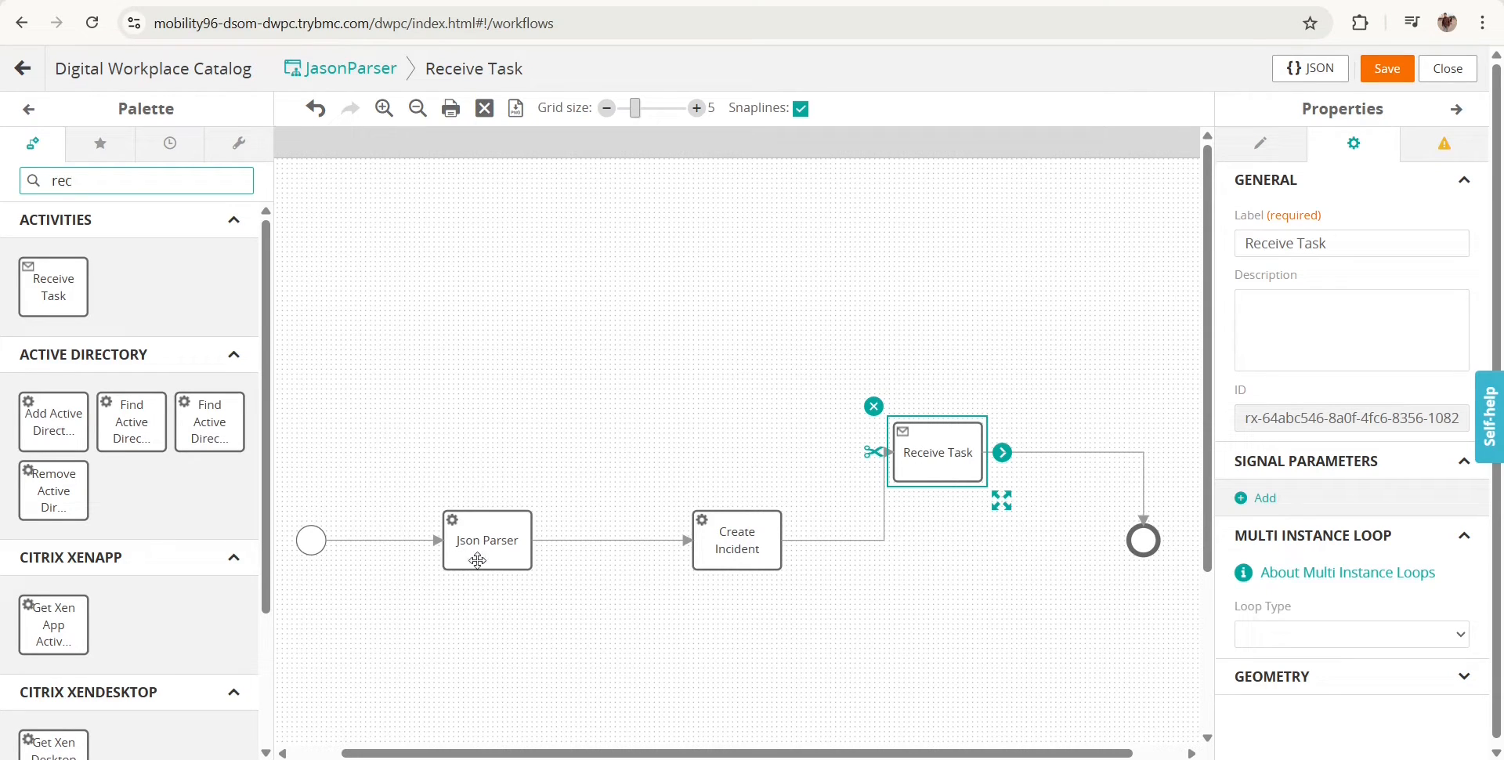
# View the Create Incident action's input map and its Connection ID expression, closing the expression without changes
pyautogui.moveTo(701, 542)
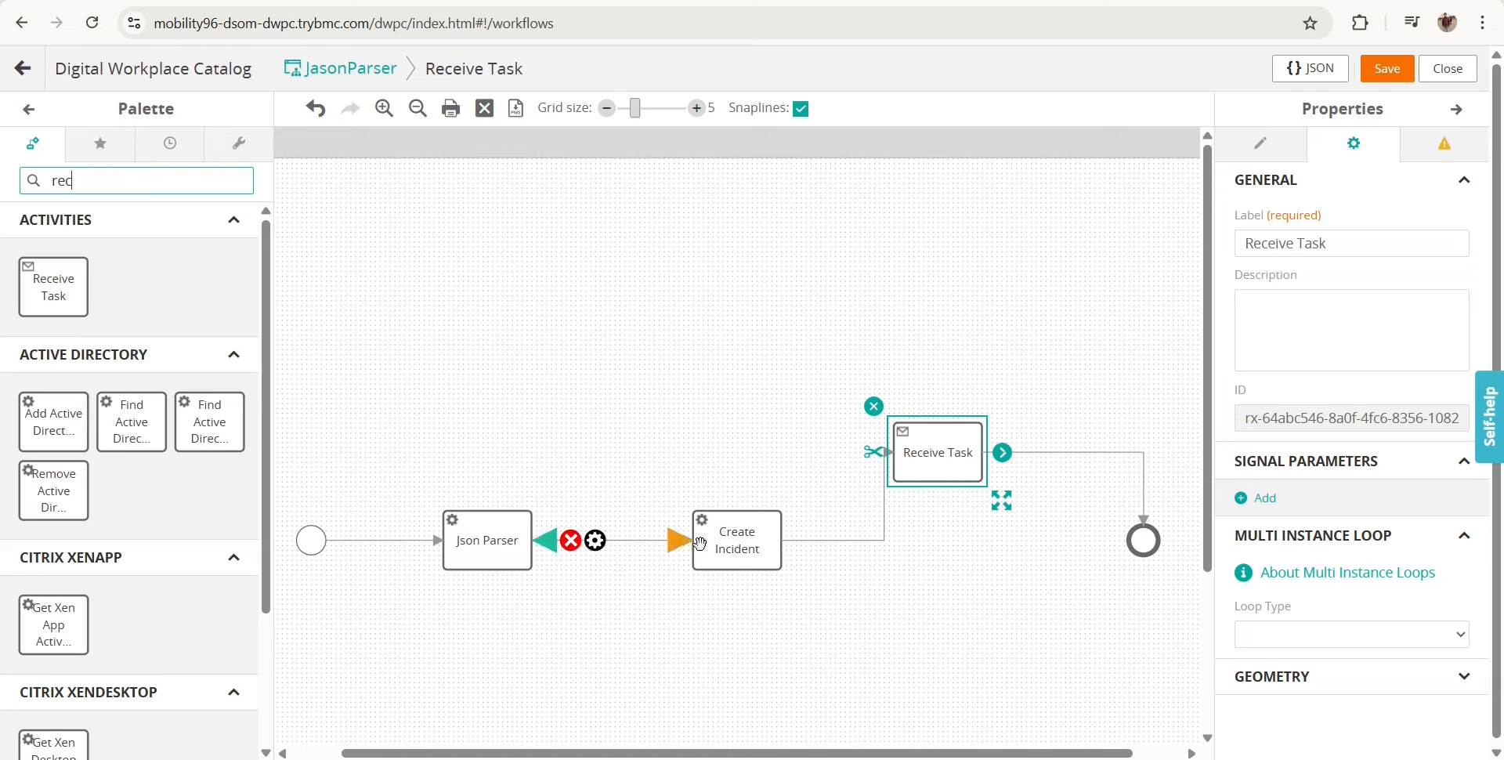
pyautogui.click(480, 546)
pyautogui.click(739, 543)
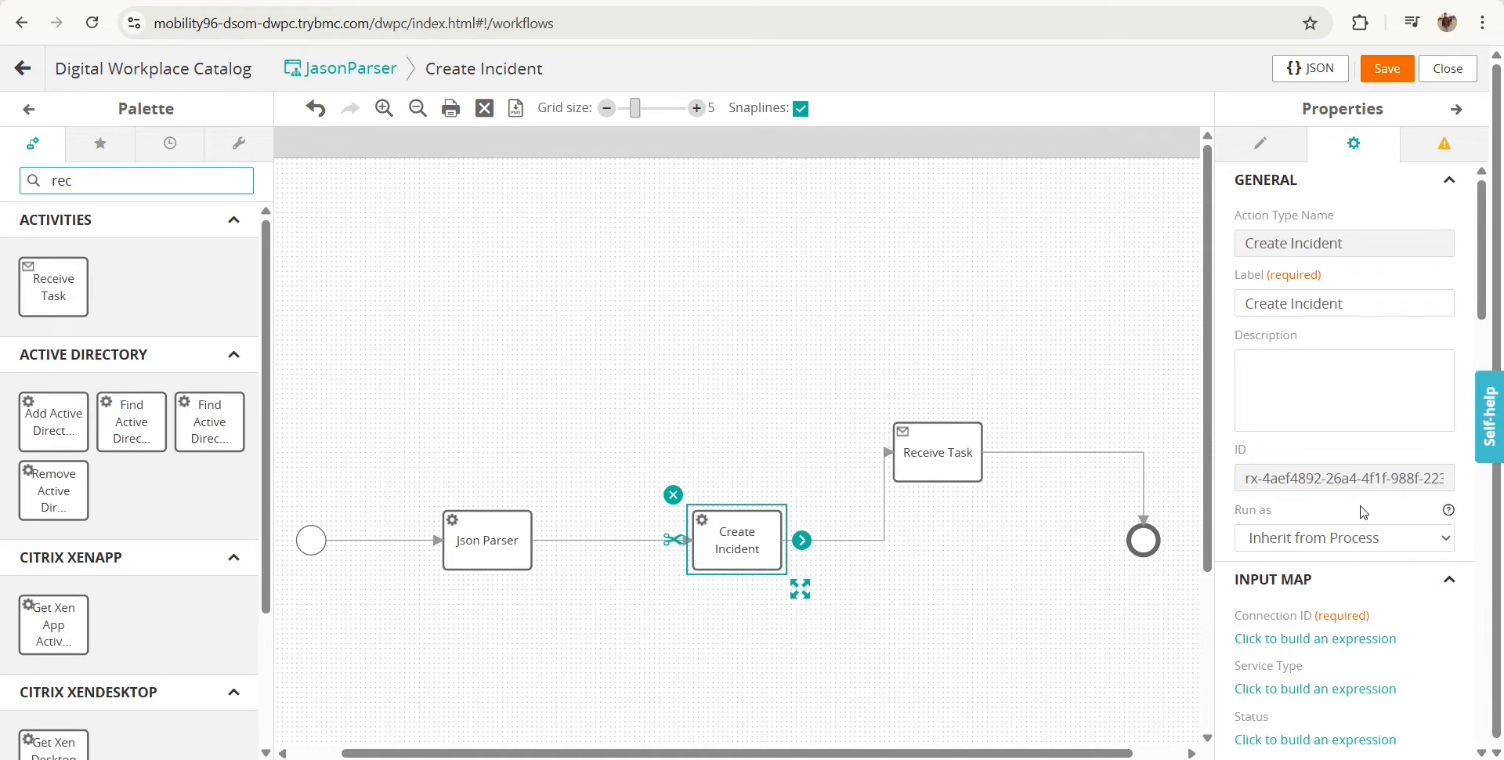
pyautogui.scroll(-3, 1363, 511)
pyautogui.click(1319, 345)
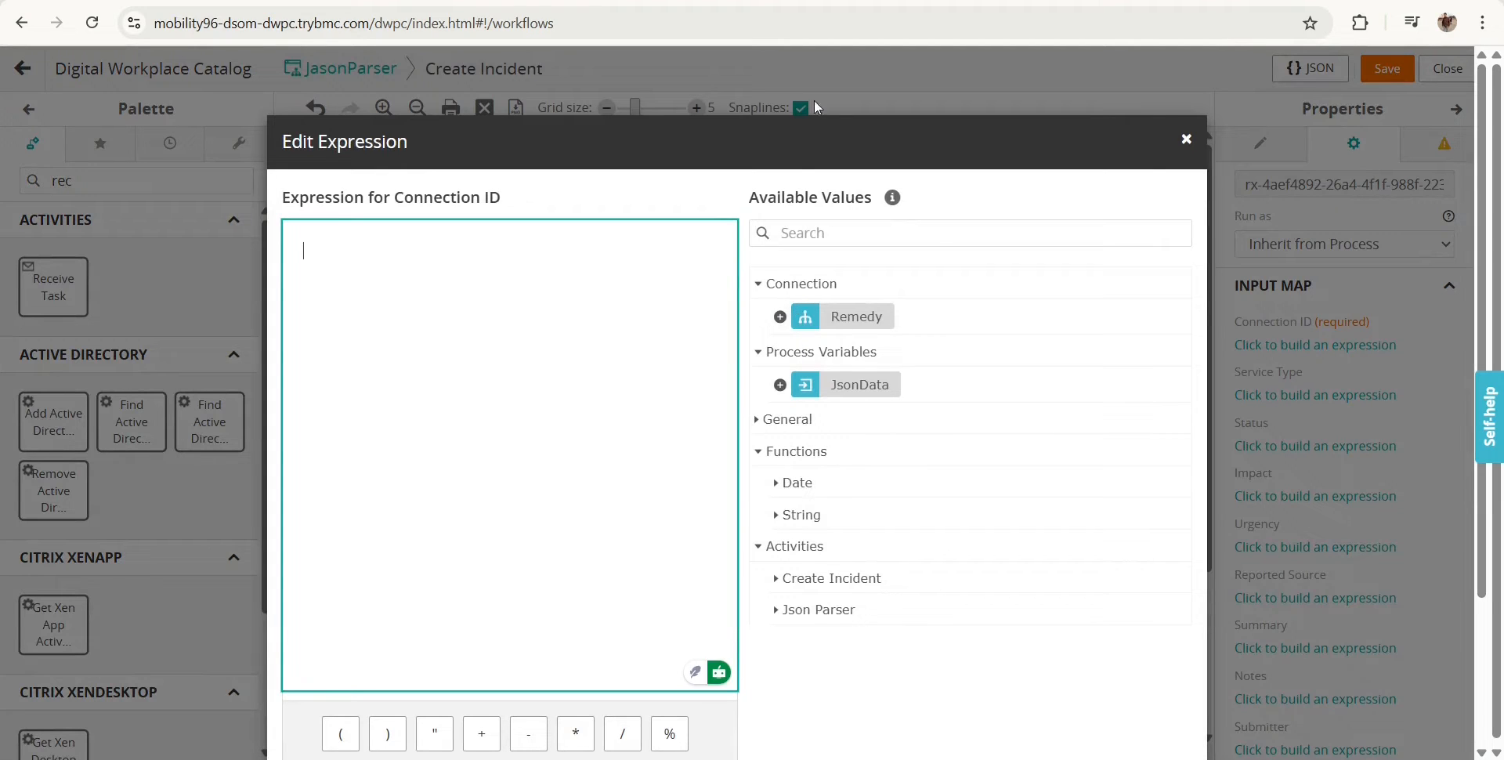
pyautogui.click(1187, 140)
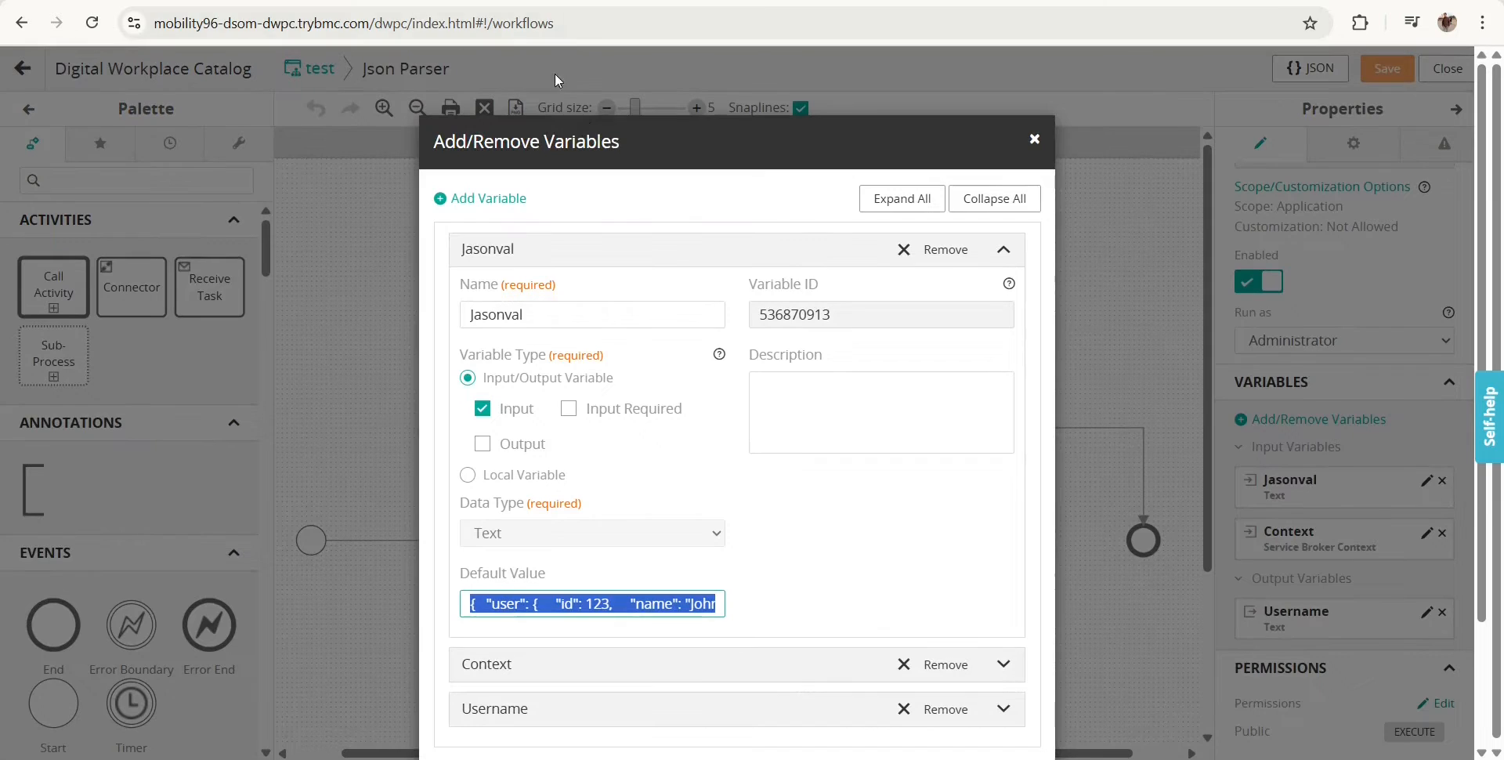
# Leave the test workflow without changing its variables and view the available connections in Connector Management, including Remedy
pyautogui.click(1034, 139)
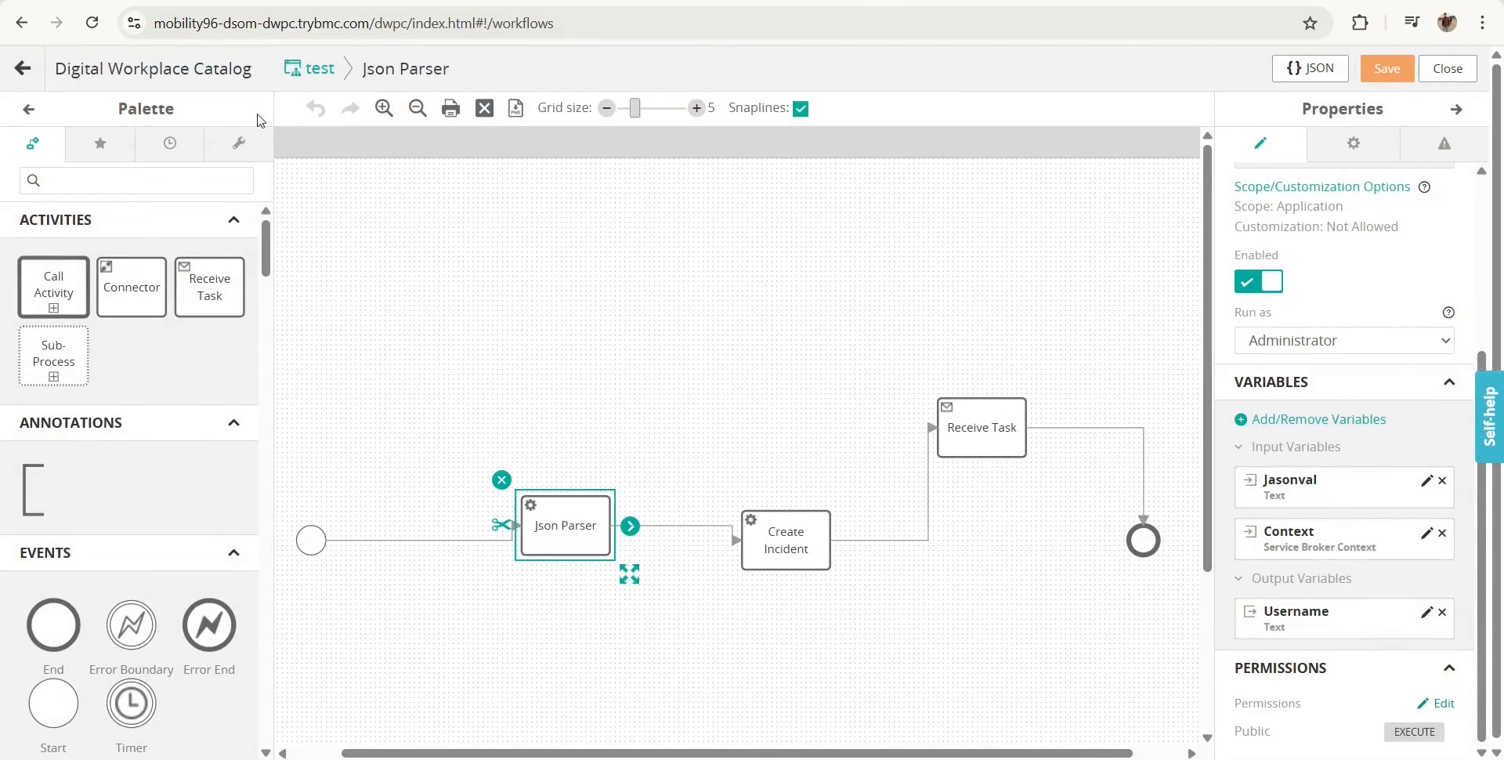
pyautogui.click(22, 68)
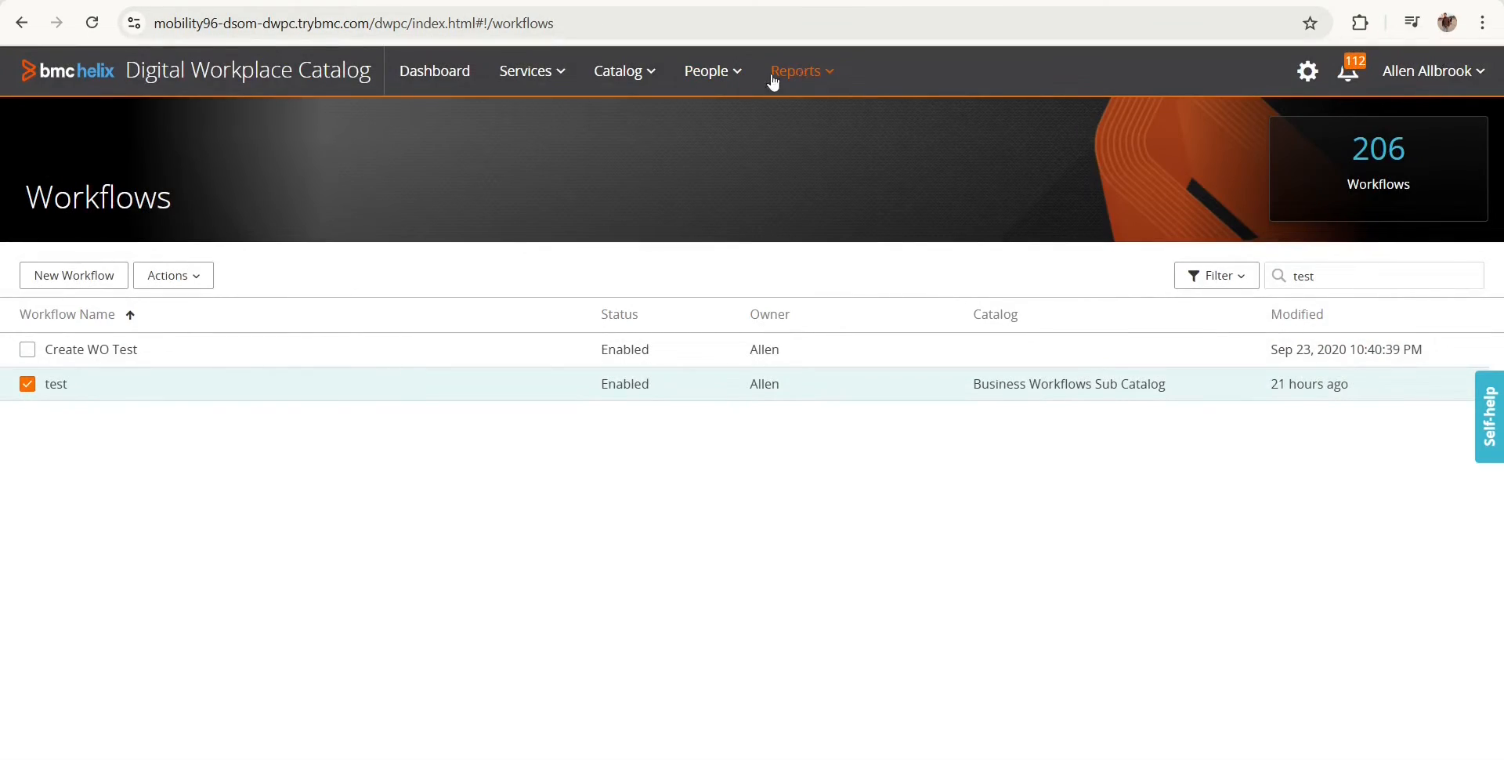
pyautogui.click(709, 72)
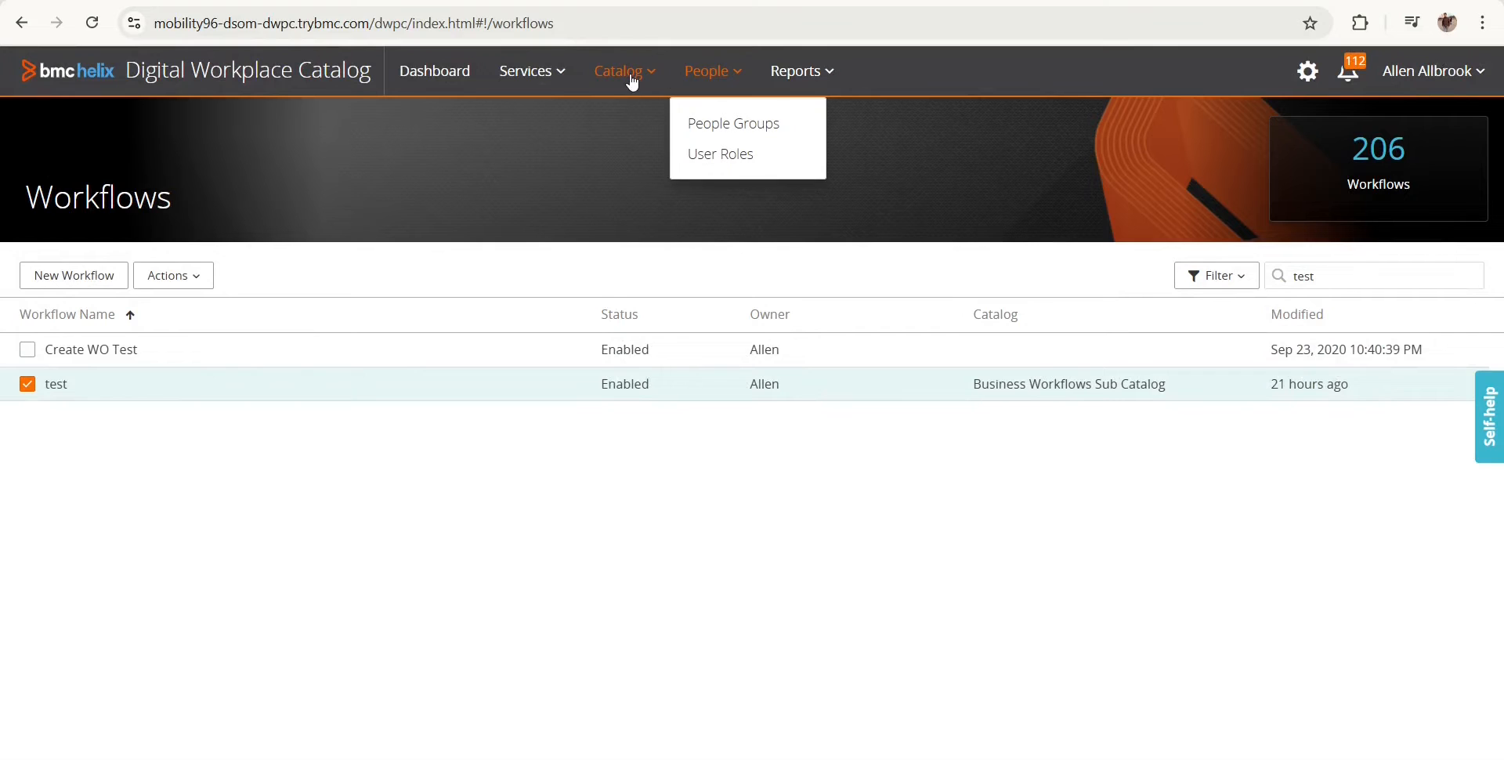
pyautogui.click(549, 76)
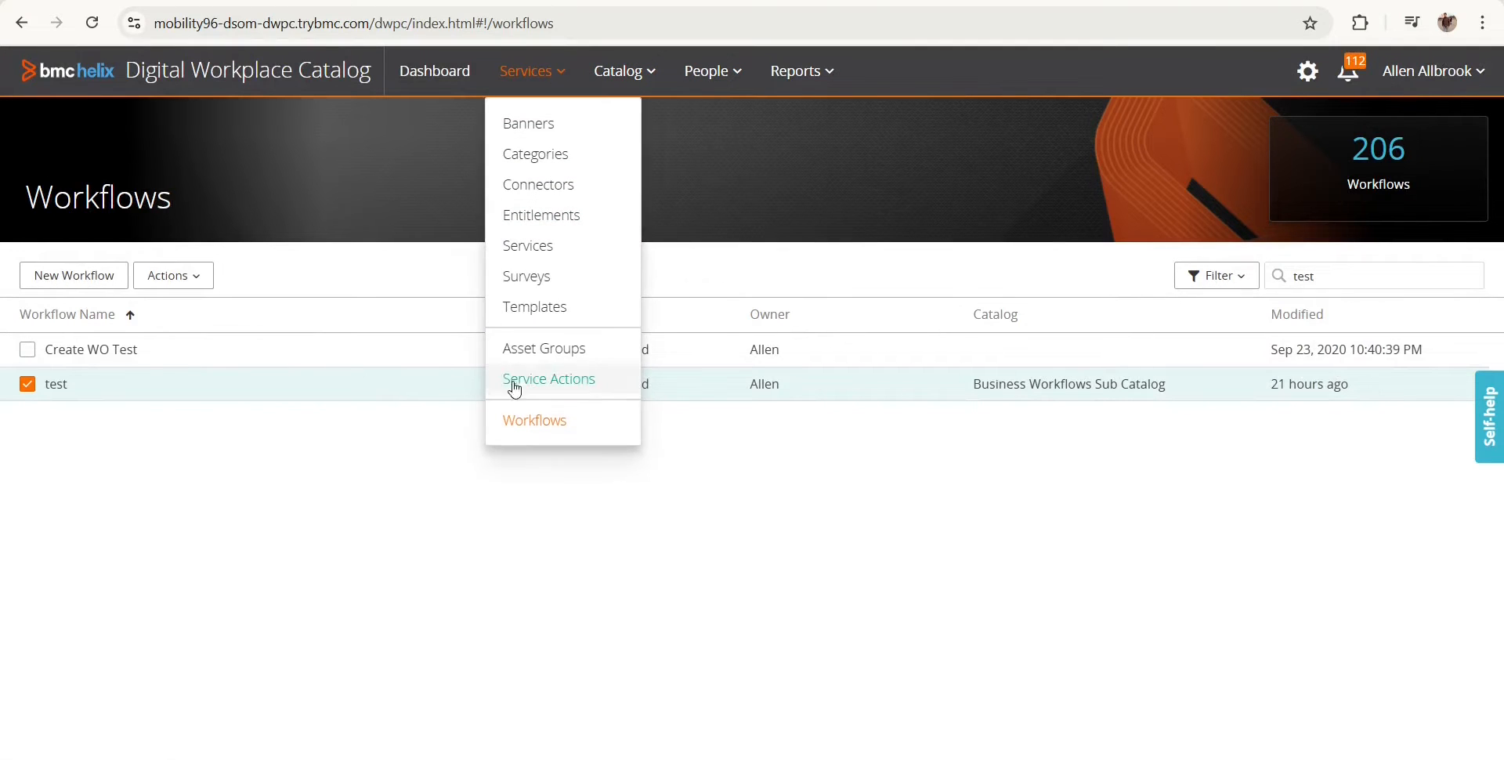
pyautogui.click(537, 188)
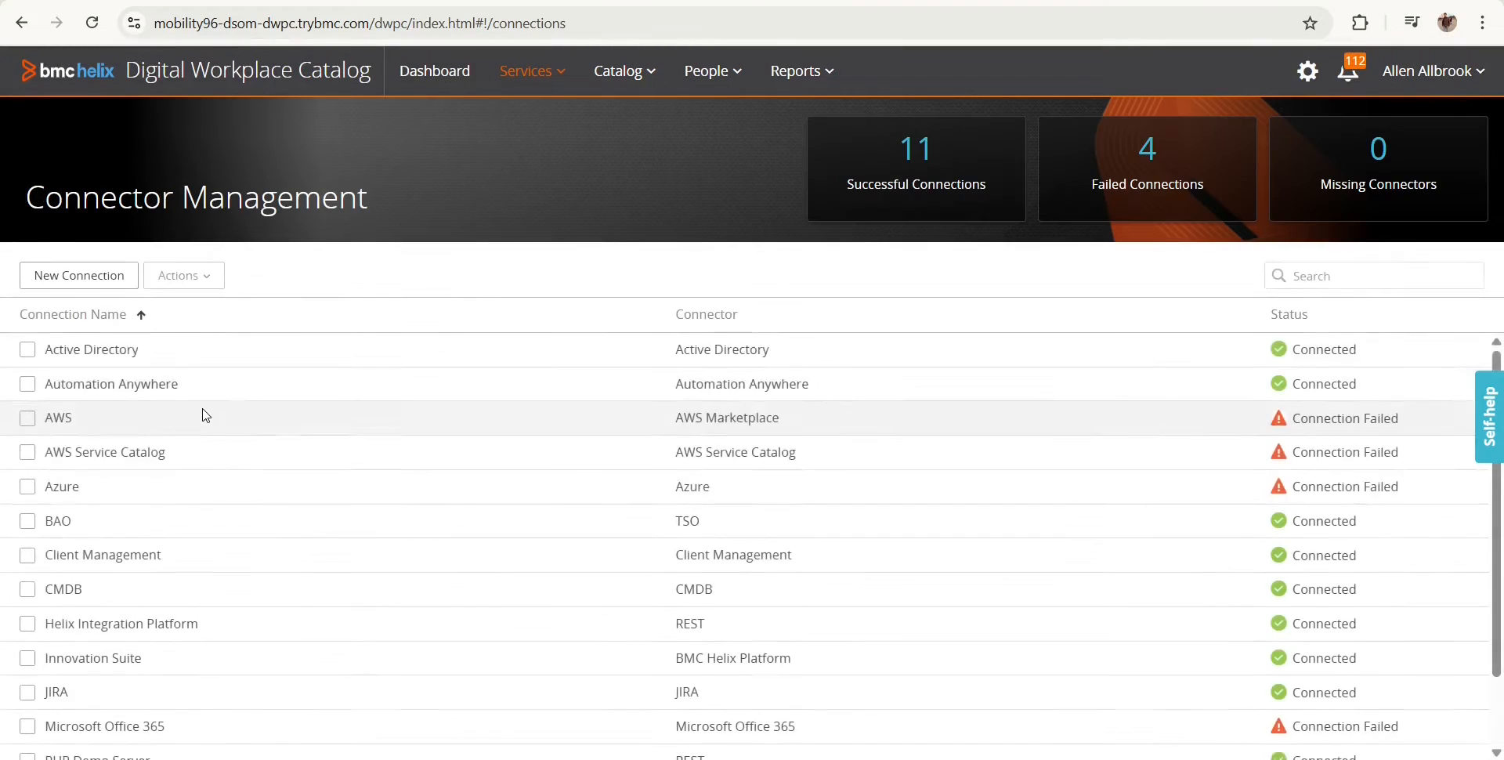
pyautogui.scroll(-2, 202, 412)
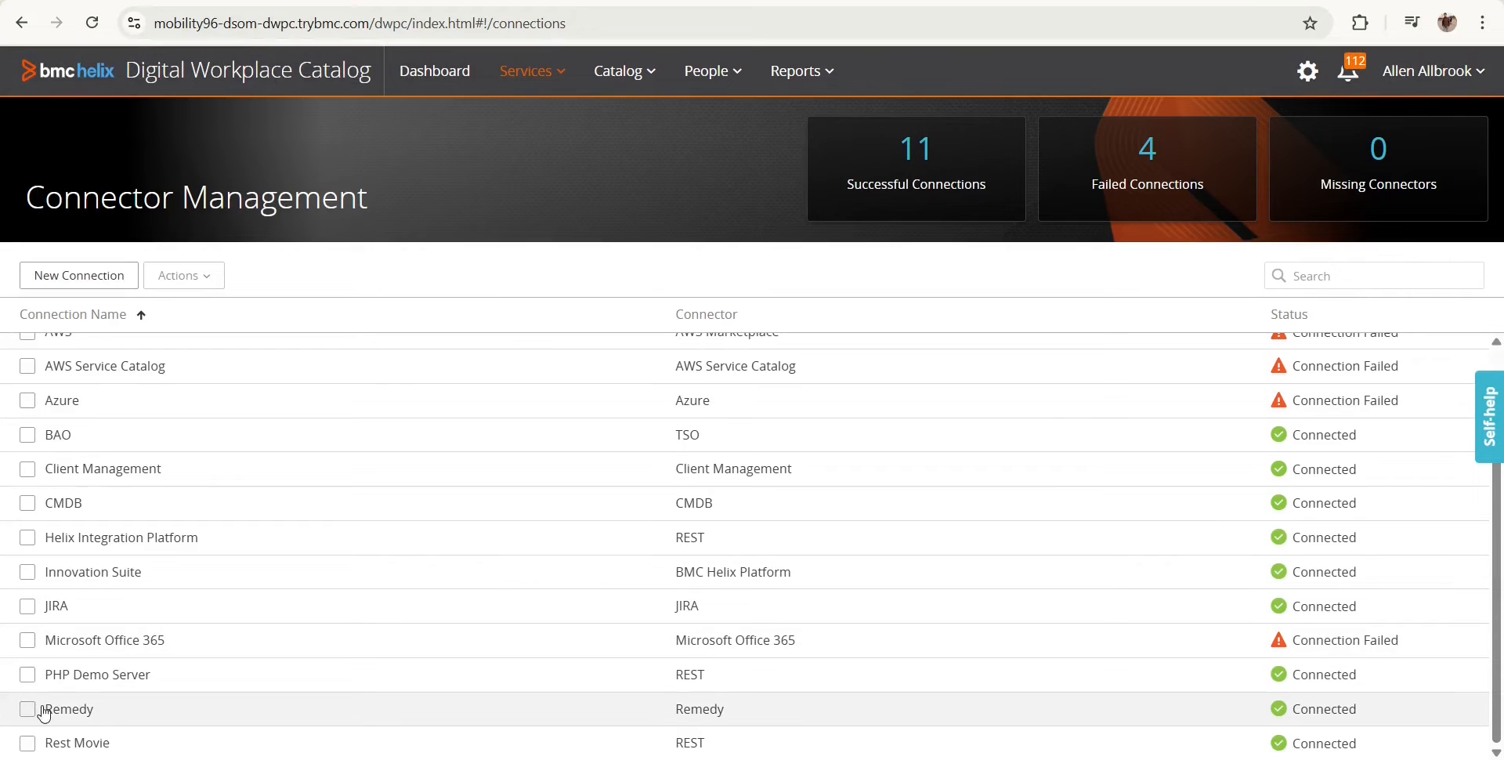
pyautogui.scroll(2, 199, 551)
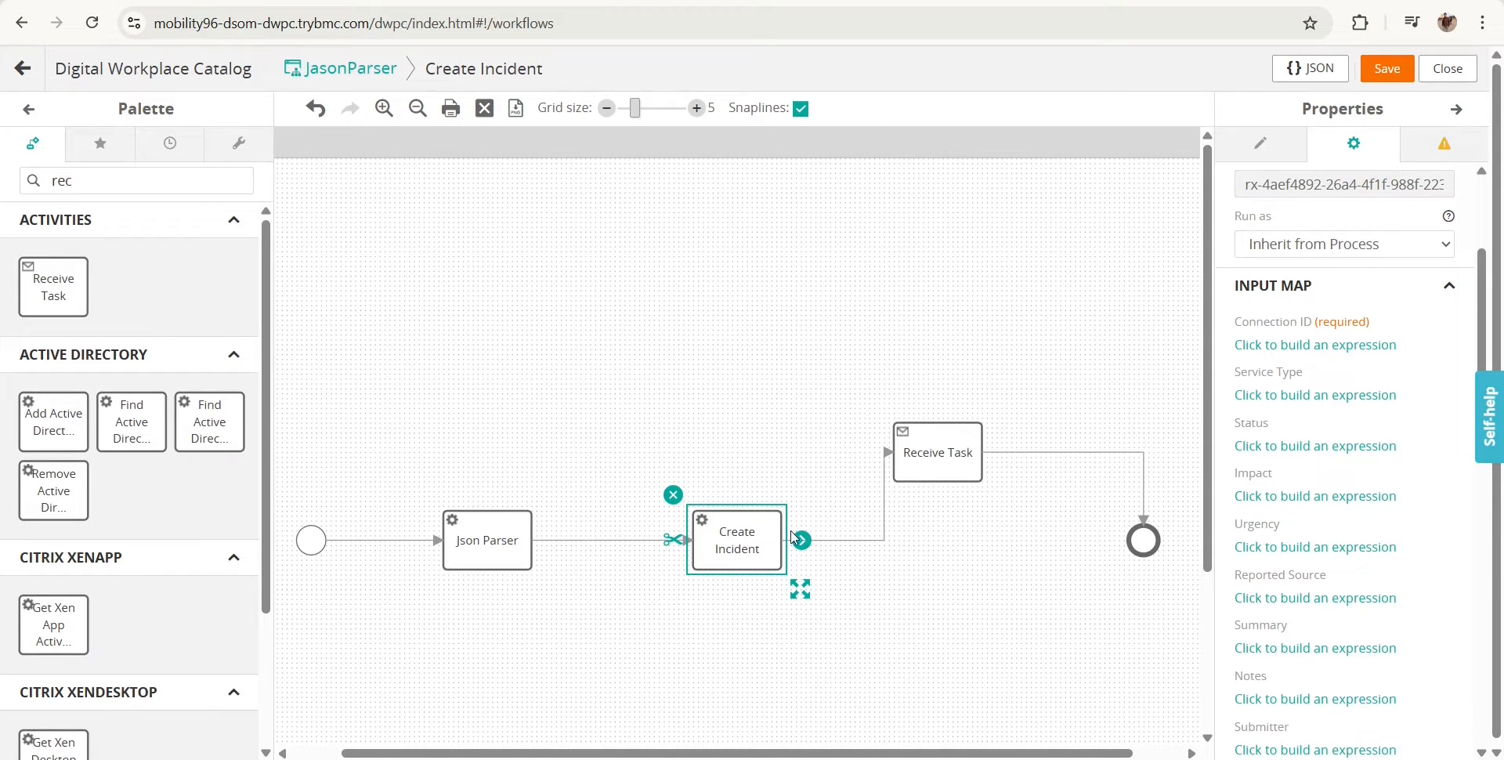
# Set the Create Incident action's Connection ID expression to the Remedy connection in the JasonParser workflow
pyautogui.click(747, 548)
pyautogui.scroll(-4, 1427, 365)
pyautogui.click(1309, 345)
pyautogui.click(780, 316)
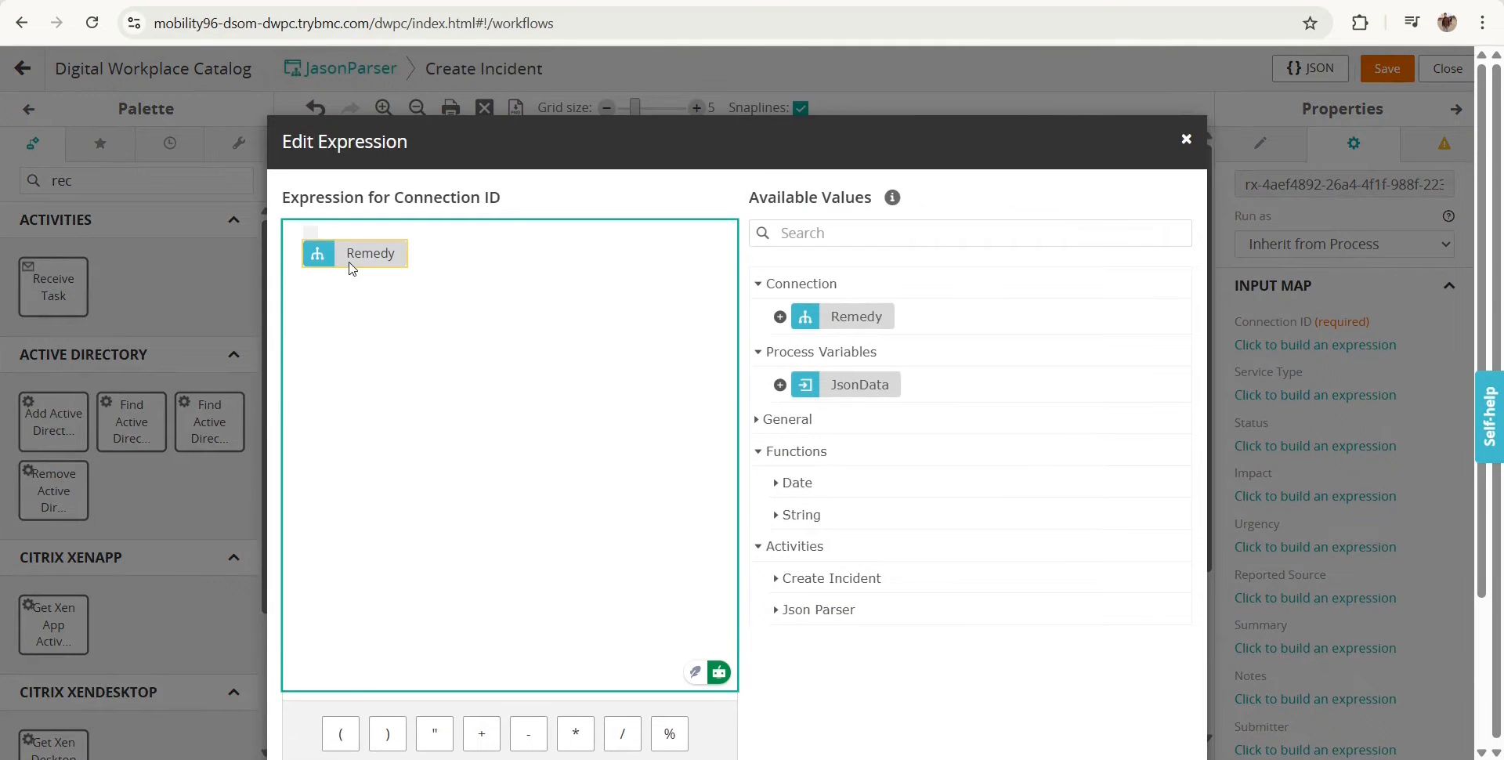
pyautogui.scroll(-3, 882, 437)
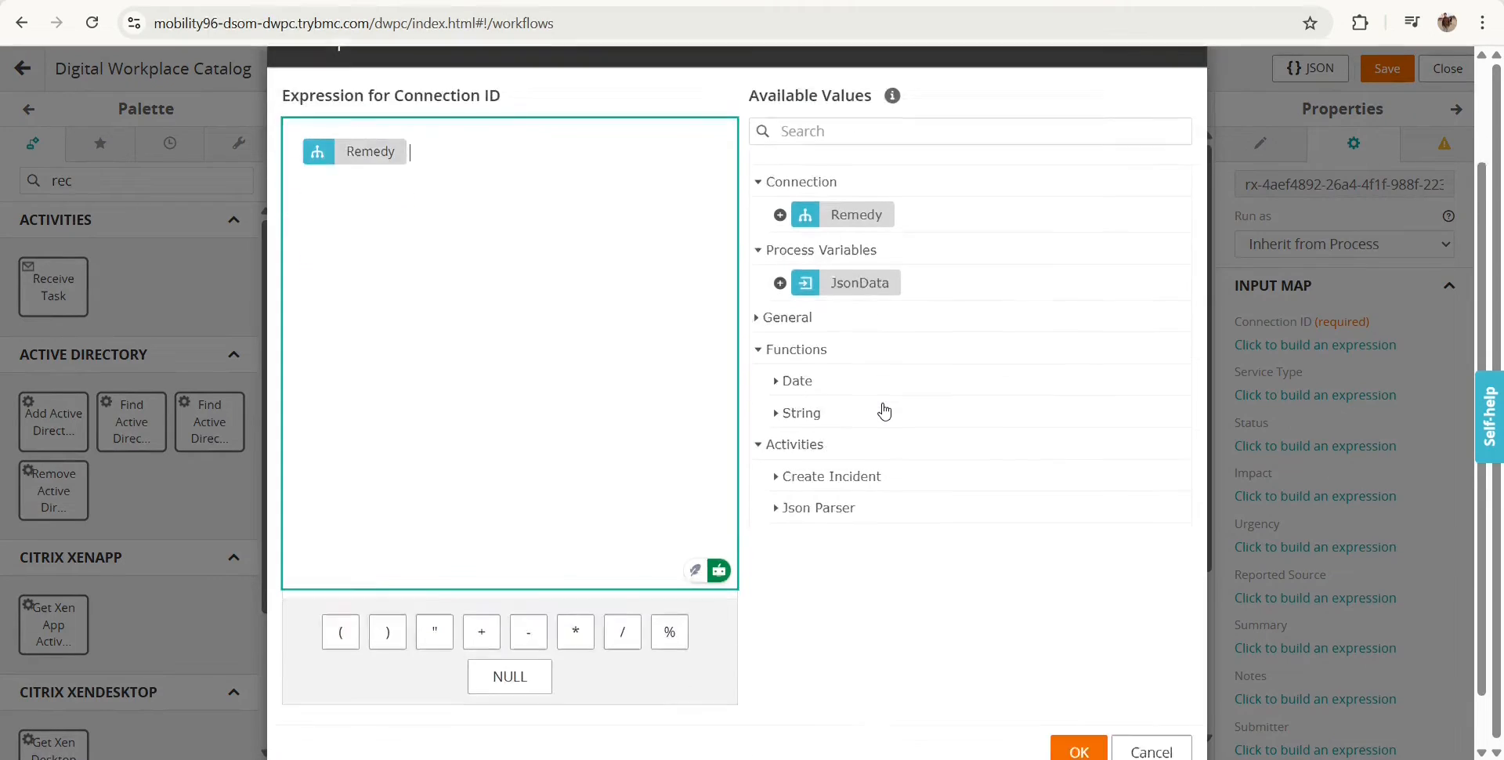
pyautogui.click(1078, 662)
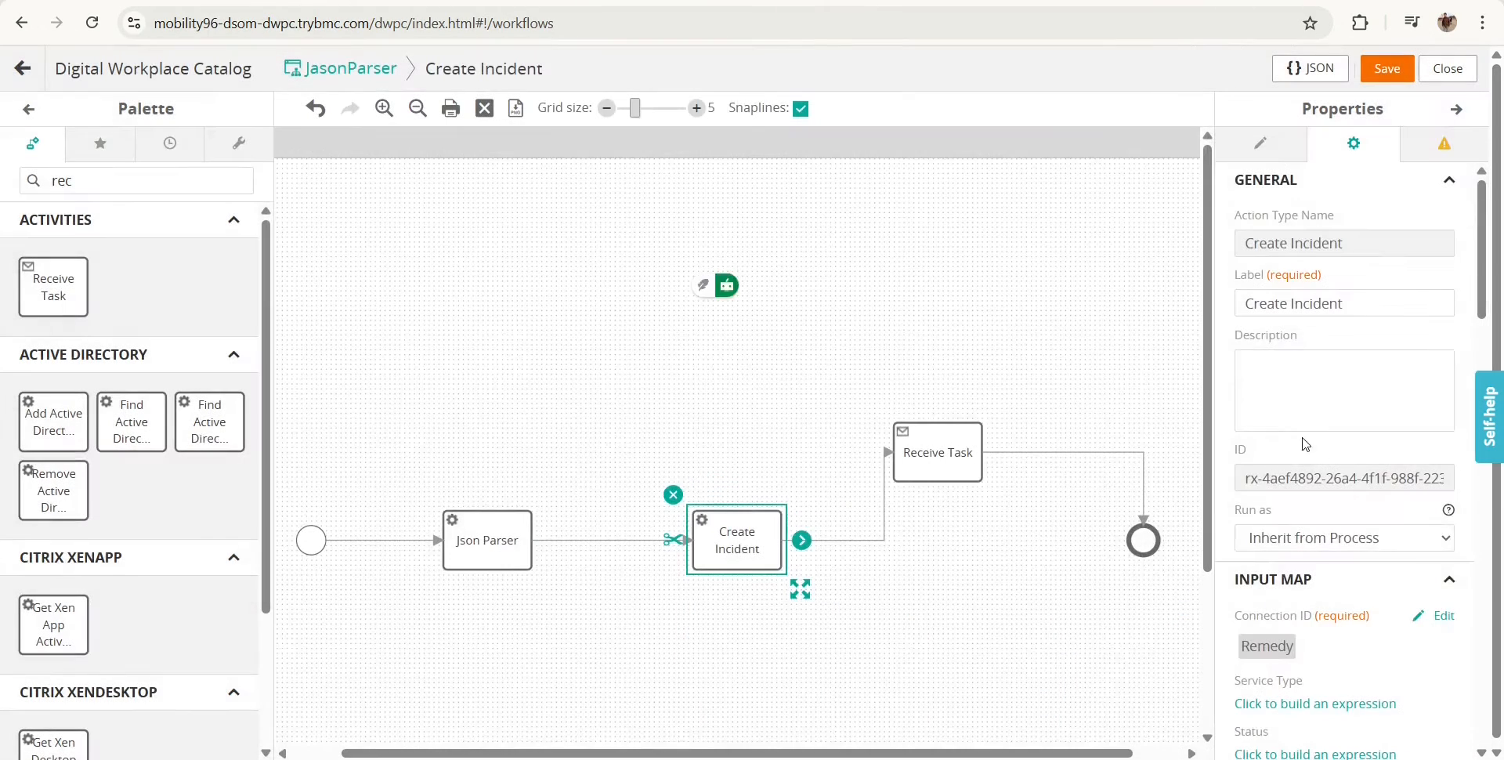
# Review the remaining input map fields of the Create Incident action, including the required Login field
pyautogui.scroll(-6, 1346, 391)
pyautogui.scroll(-3, 1349, 409)
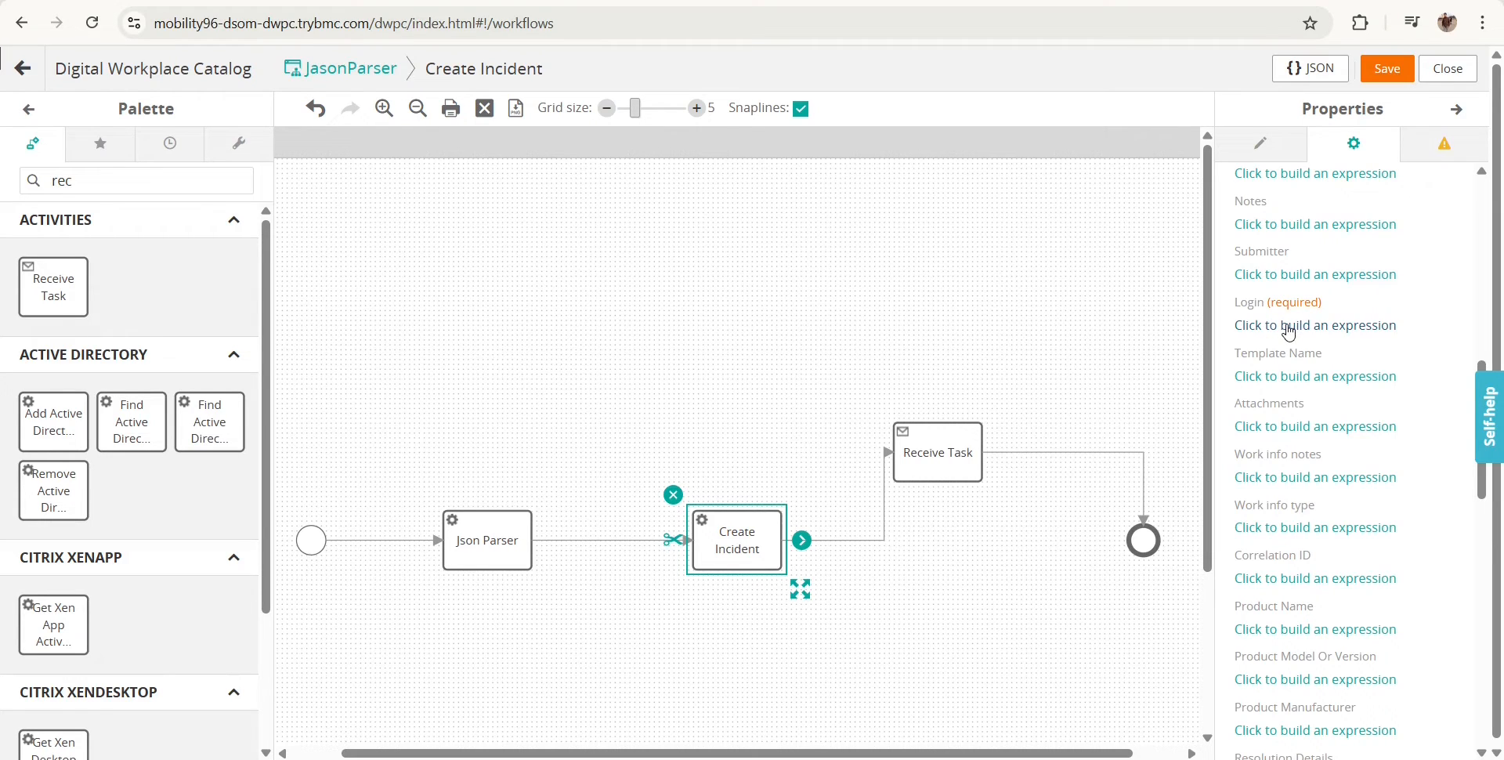
pyautogui.scroll(-3, 1354, 390)
pyautogui.scroll(10, 1355, 391)
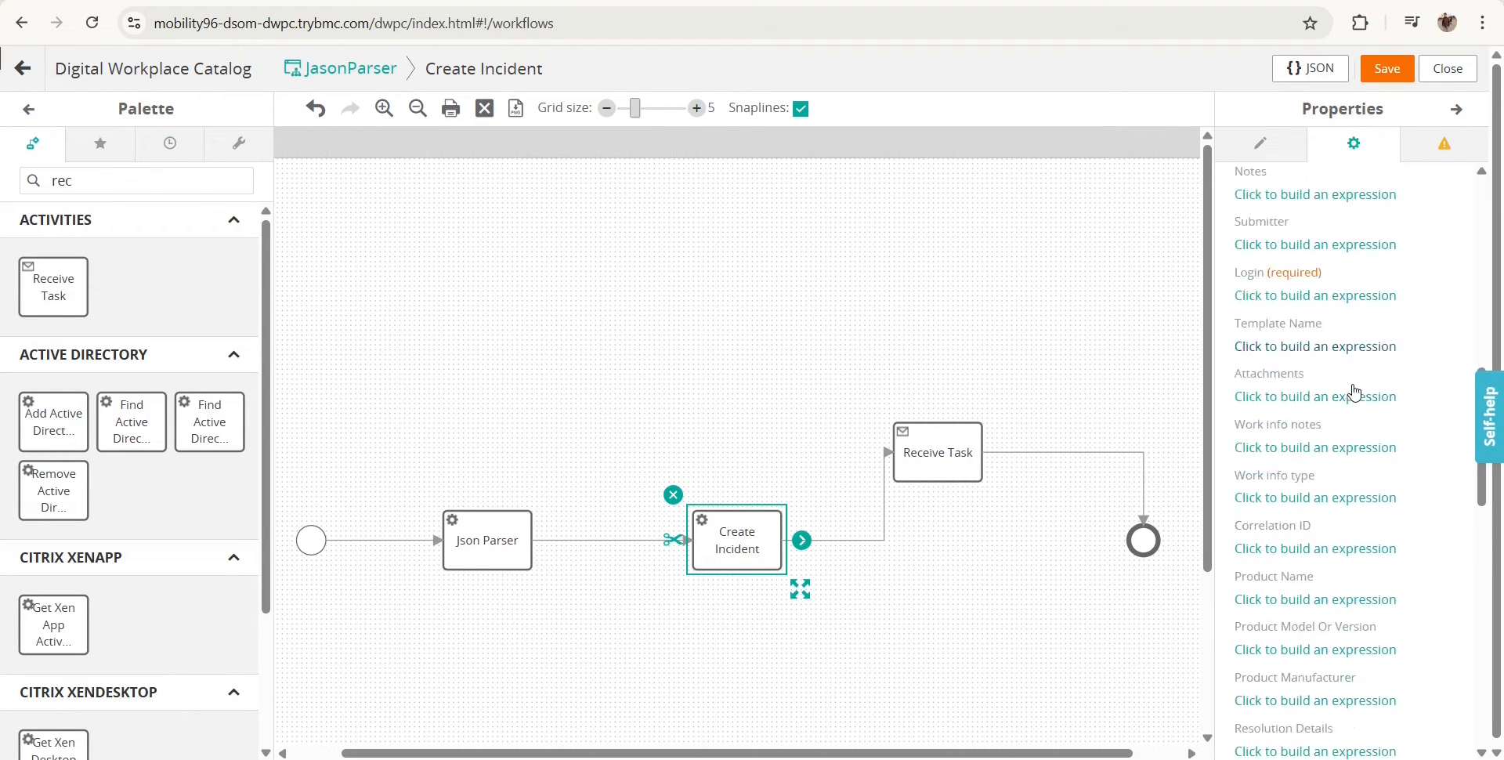
pyautogui.scroll(-5, 1354, 391)
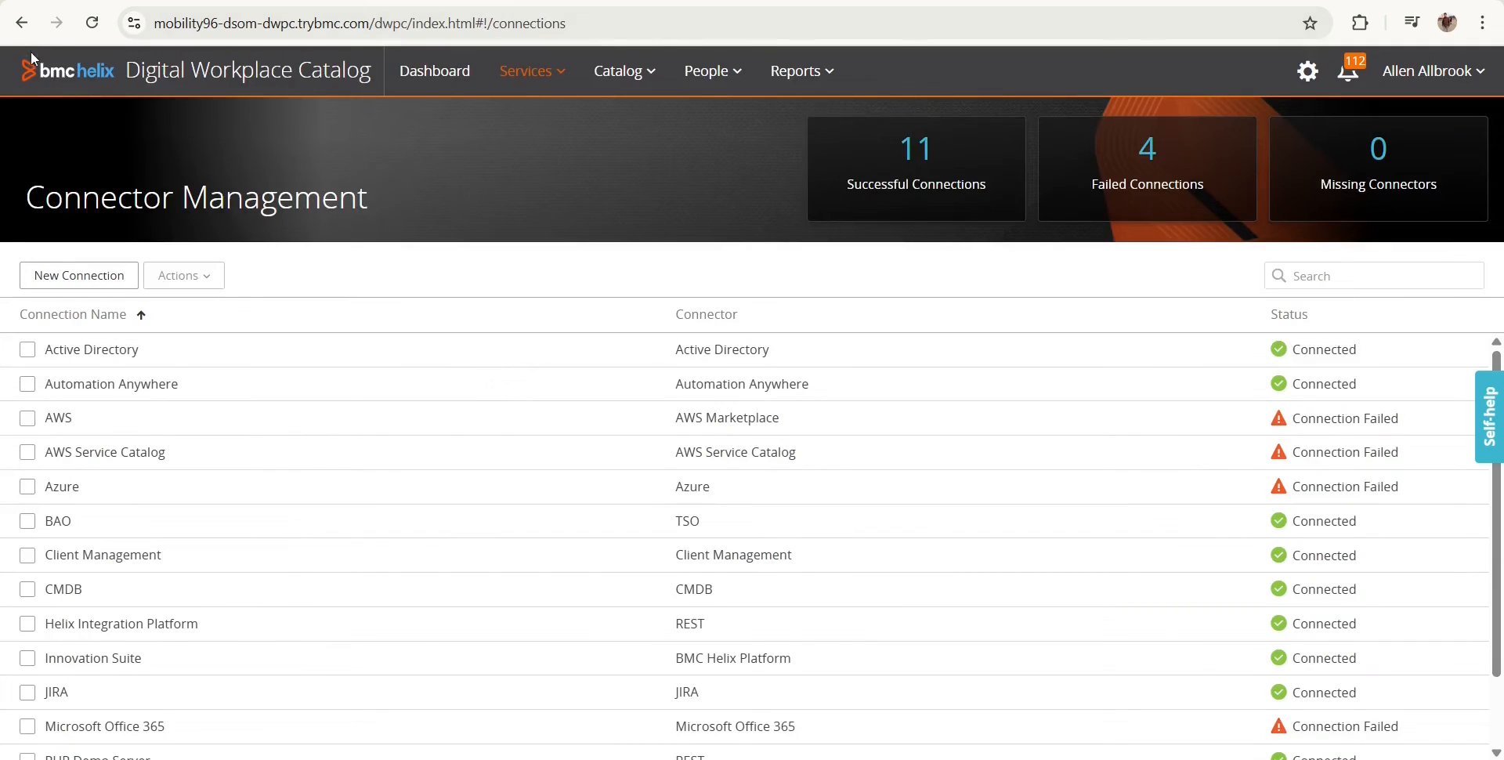
# Return to the workflow list, search for "test" and open the test workflow for editing
pyautogui.click(25, 29)
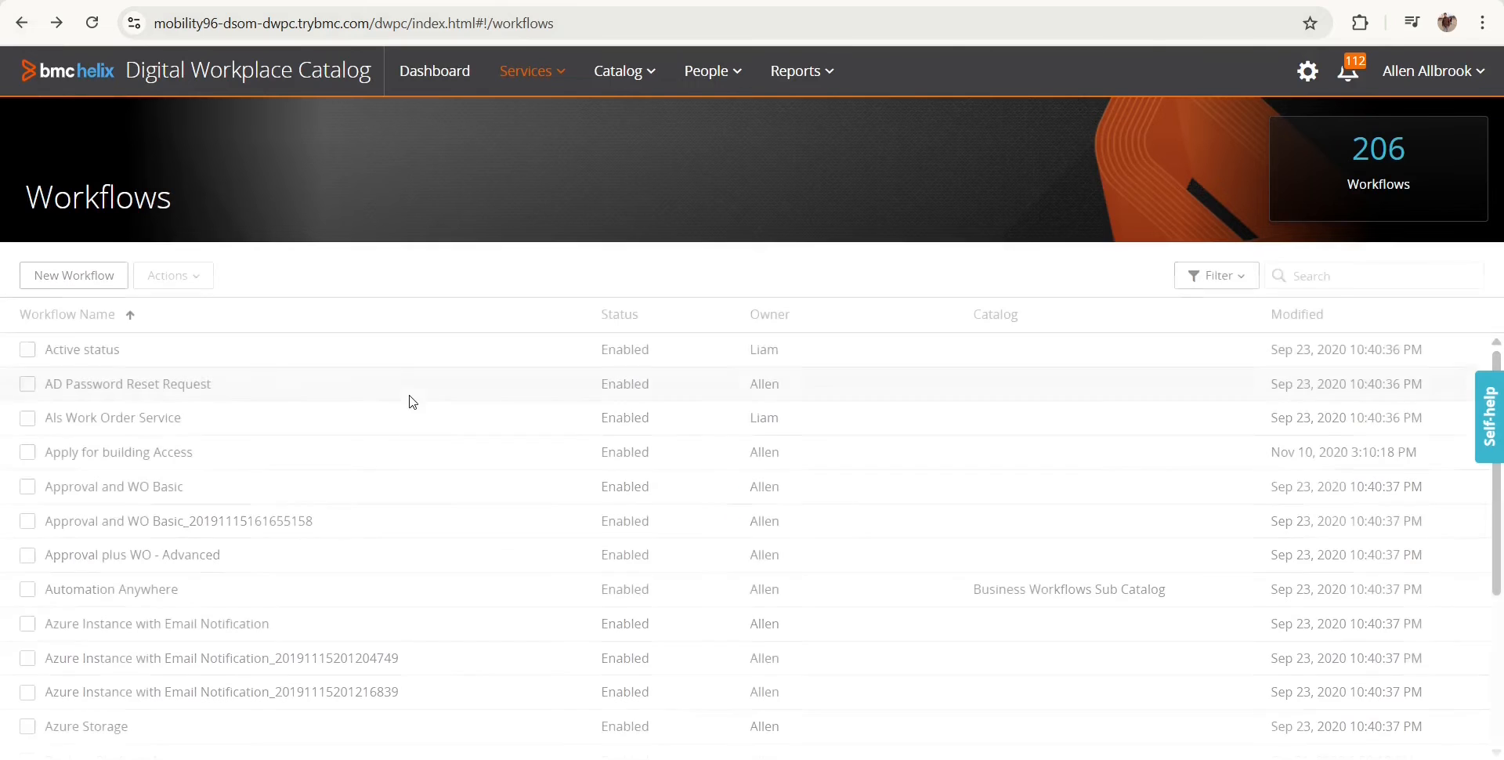
pyautogui.click(1382, 284)
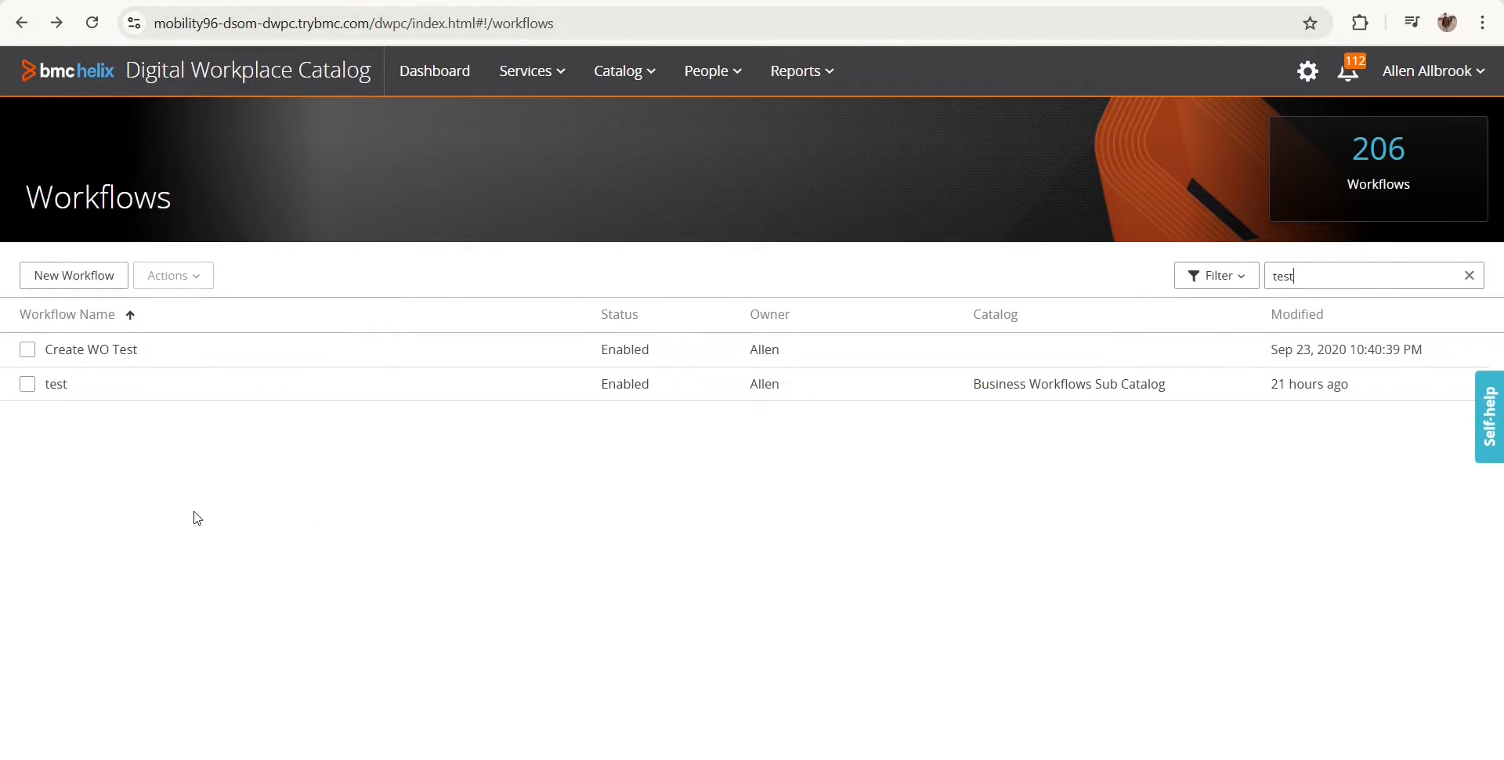
pyautogui.click(27, 384)
pyautogui.click(179, 282)
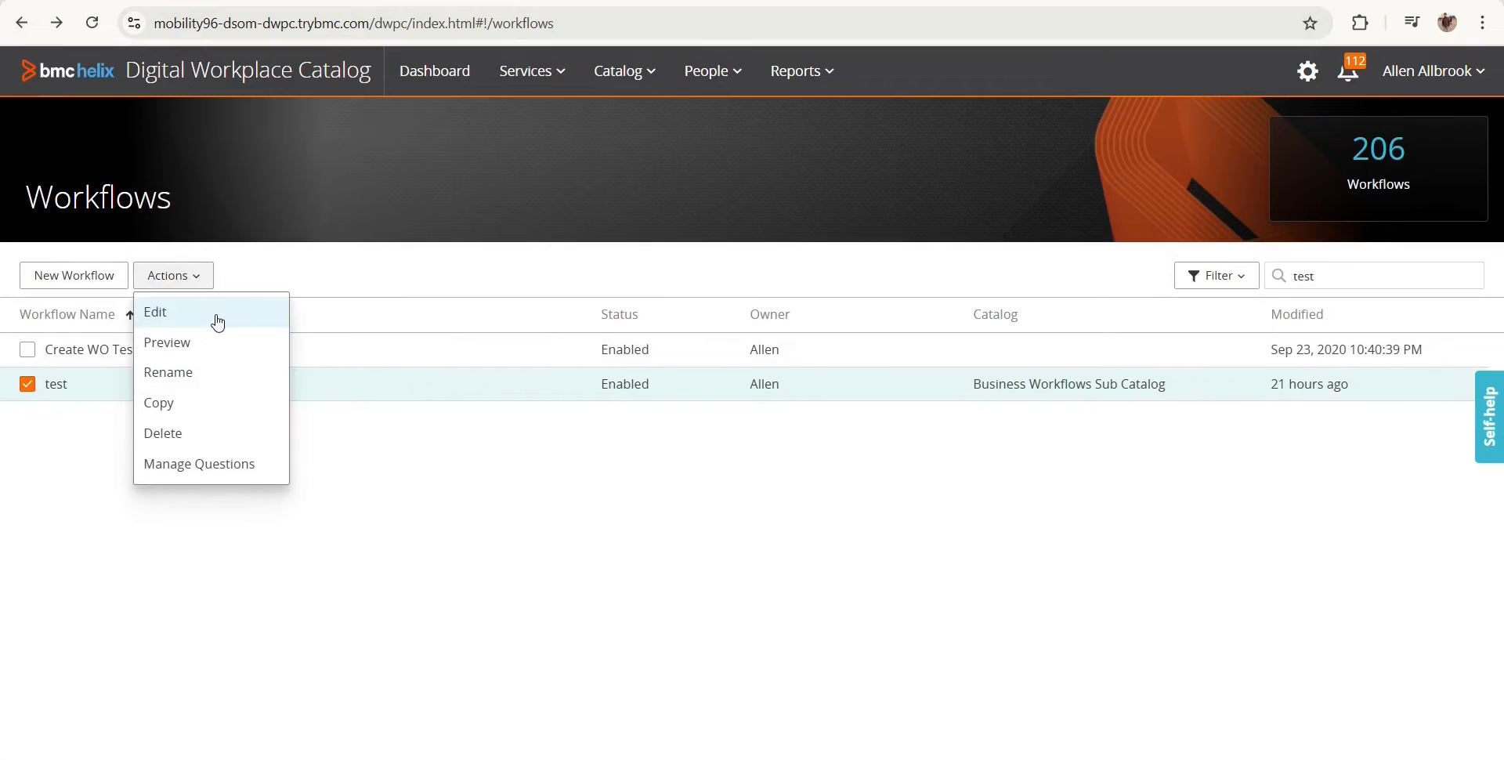
pyautogui.click(219, 323)
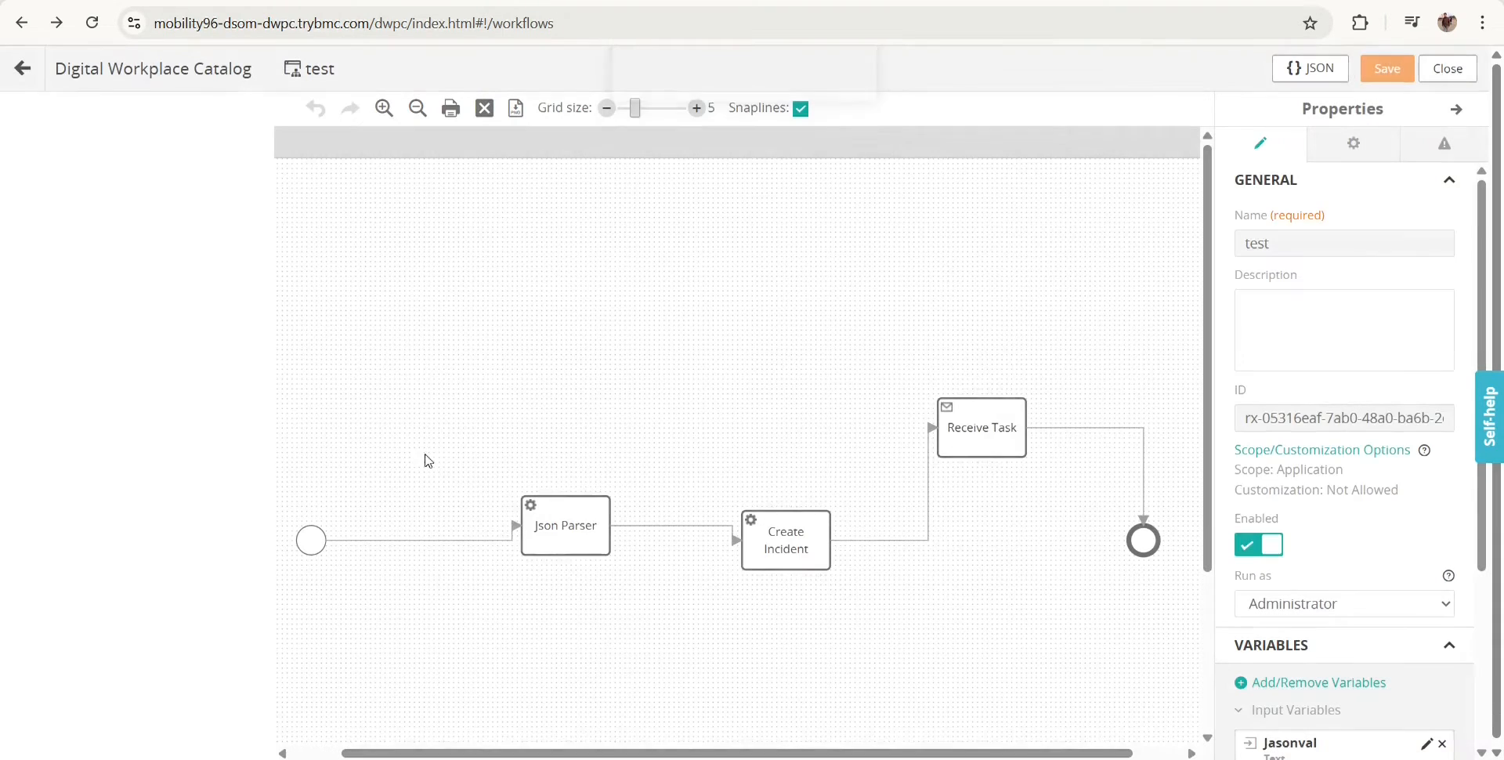
# Check the test workflow's Json Parser and Create Incident inputs and copy the Service Type expression "User Service Request"
pyautogui.click(558, 520)
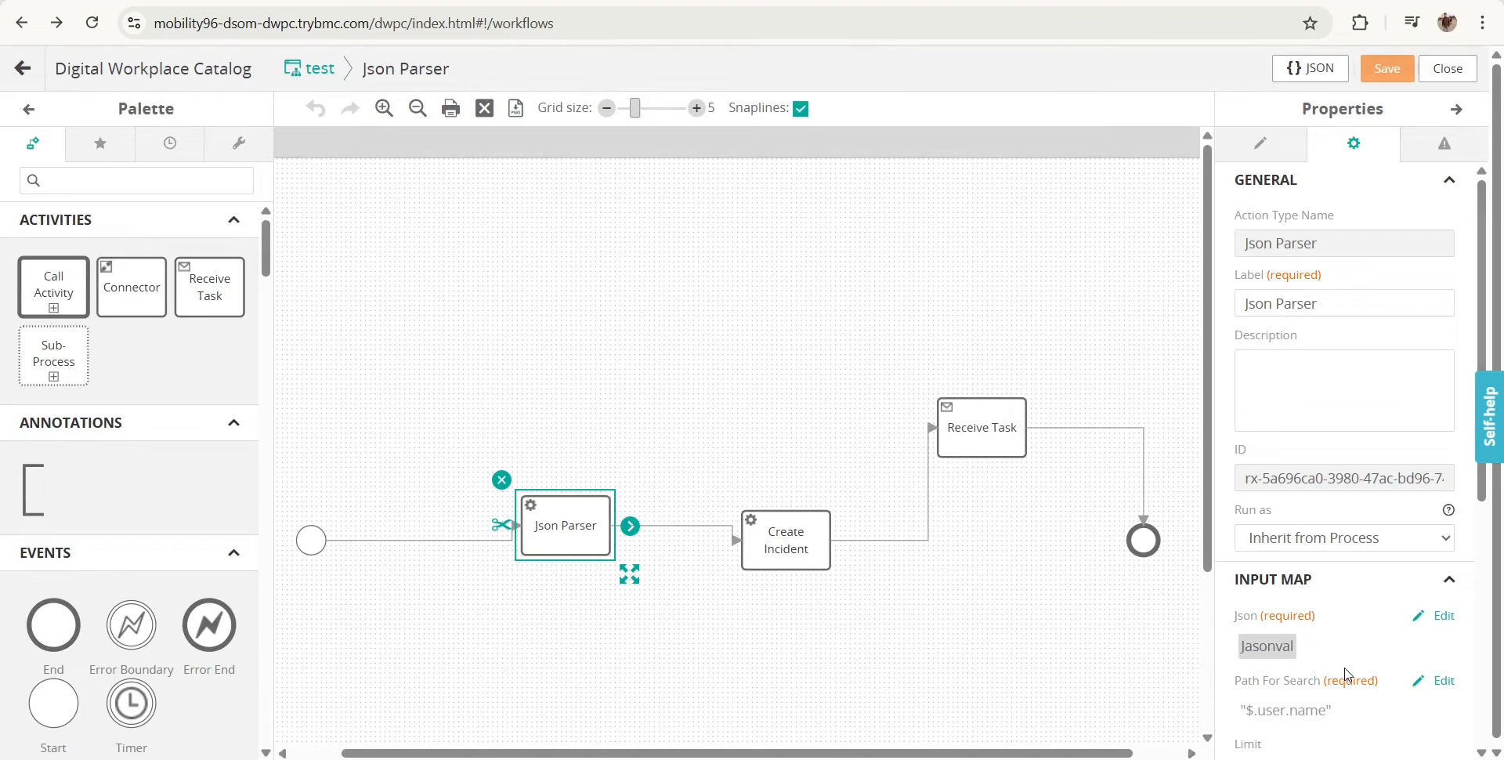
pyautogui.click(777, 544)
pyautogui.scroll(-5, 1385, 442)
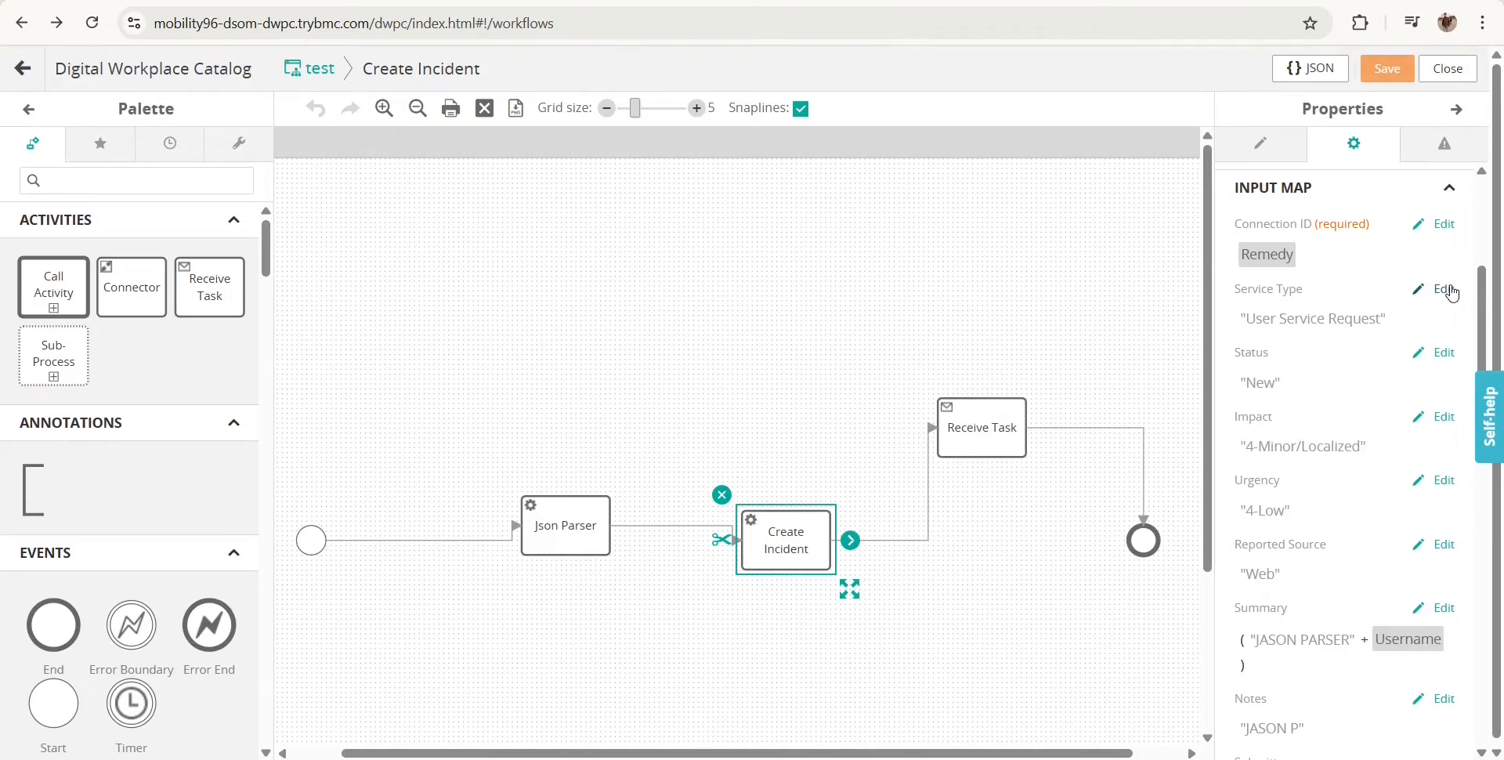
pyautogui.click(1452, 291)
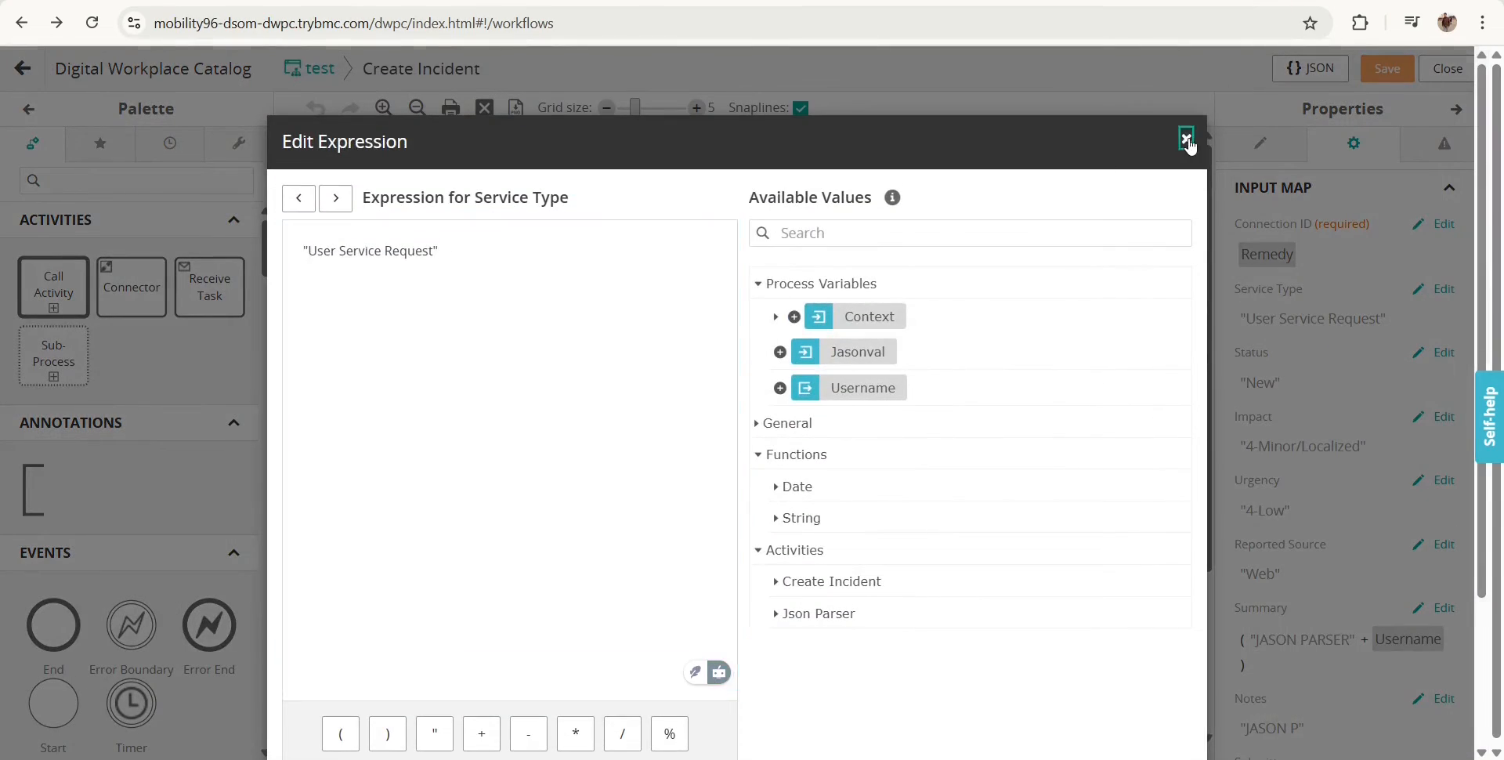
pyautogui.click(1185, 142)
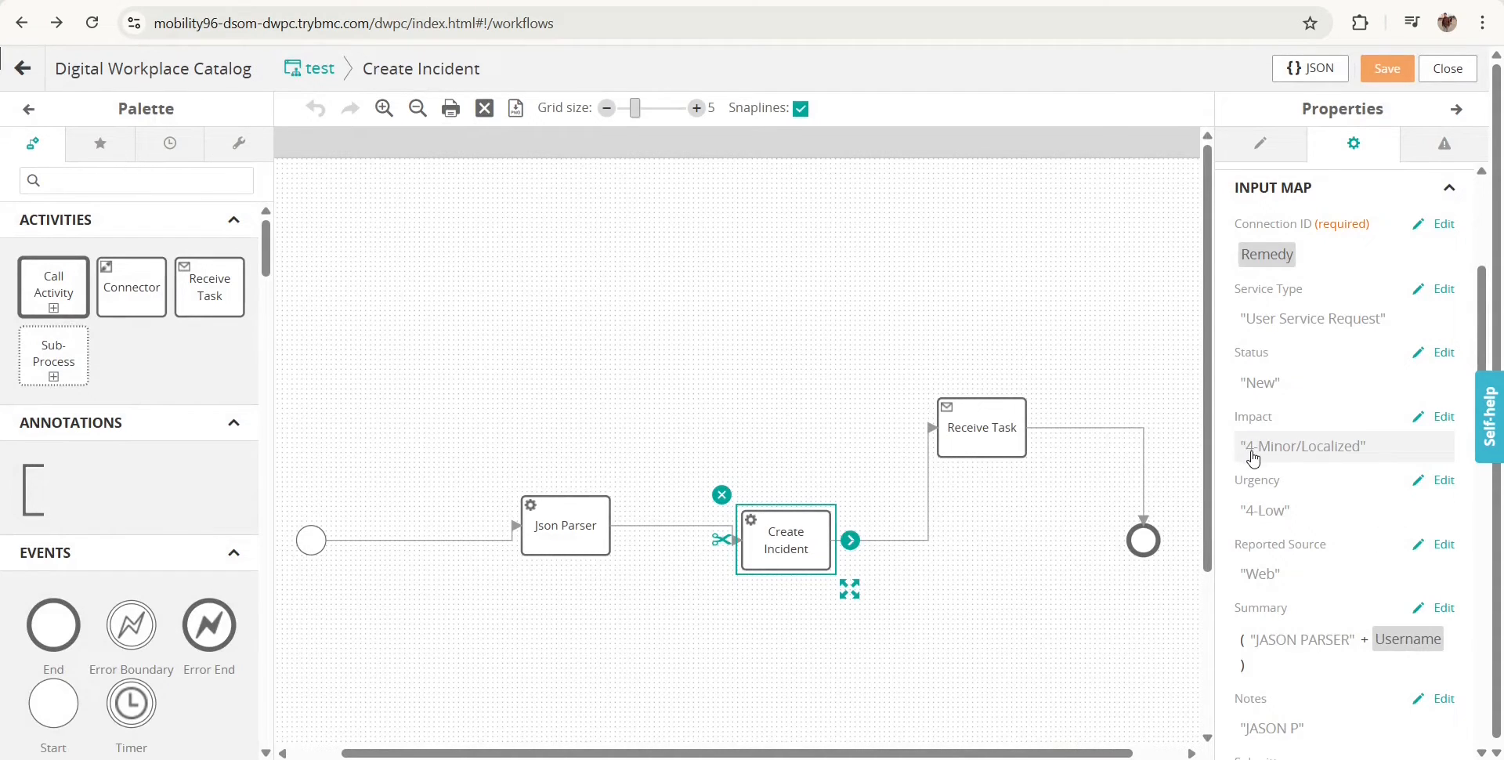
pyautogui.moveTo(1246, 322); pyautogui.dragTo(1382, 330)
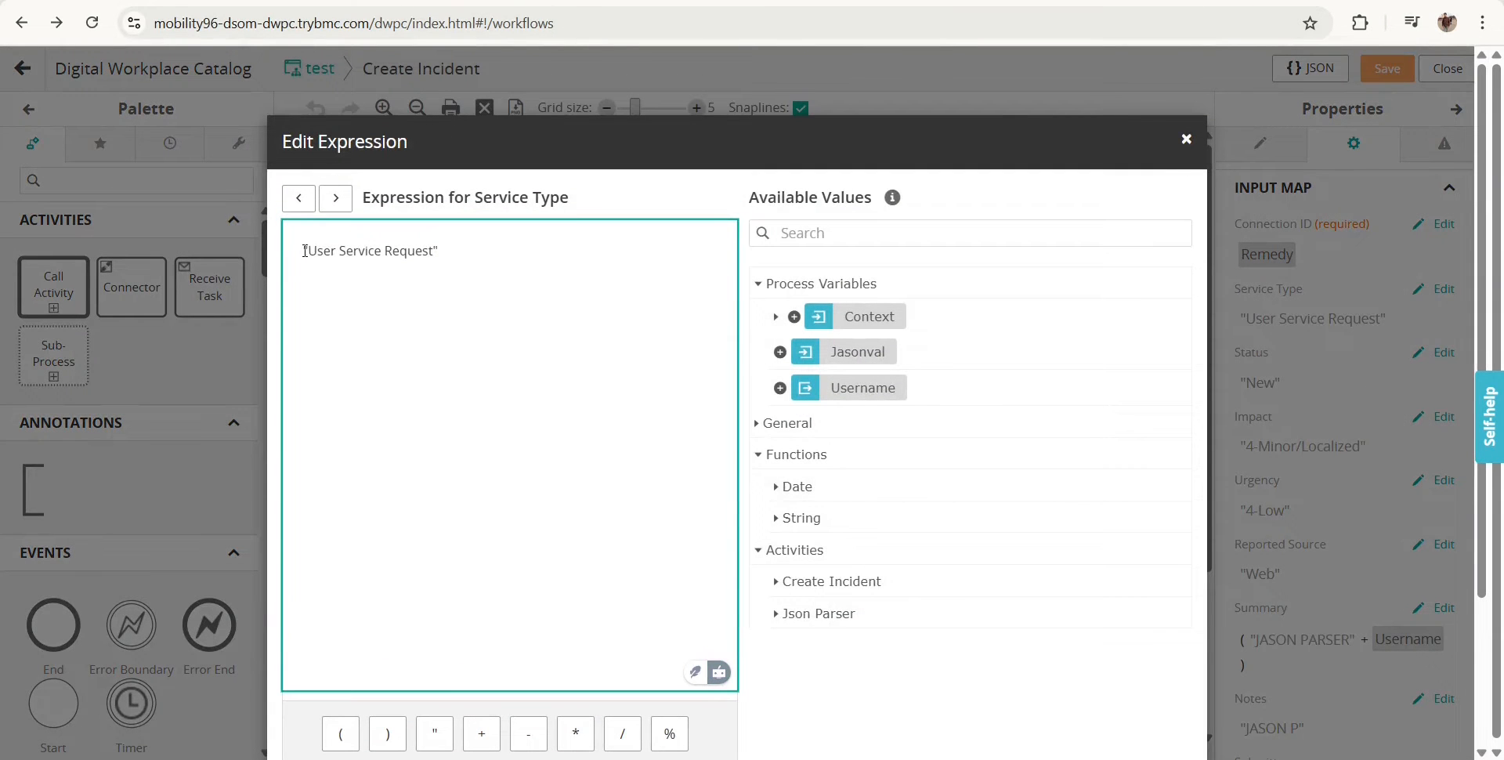
pyautogui.moveTo(318, 257); pyautogui.dragTo(437, 250)
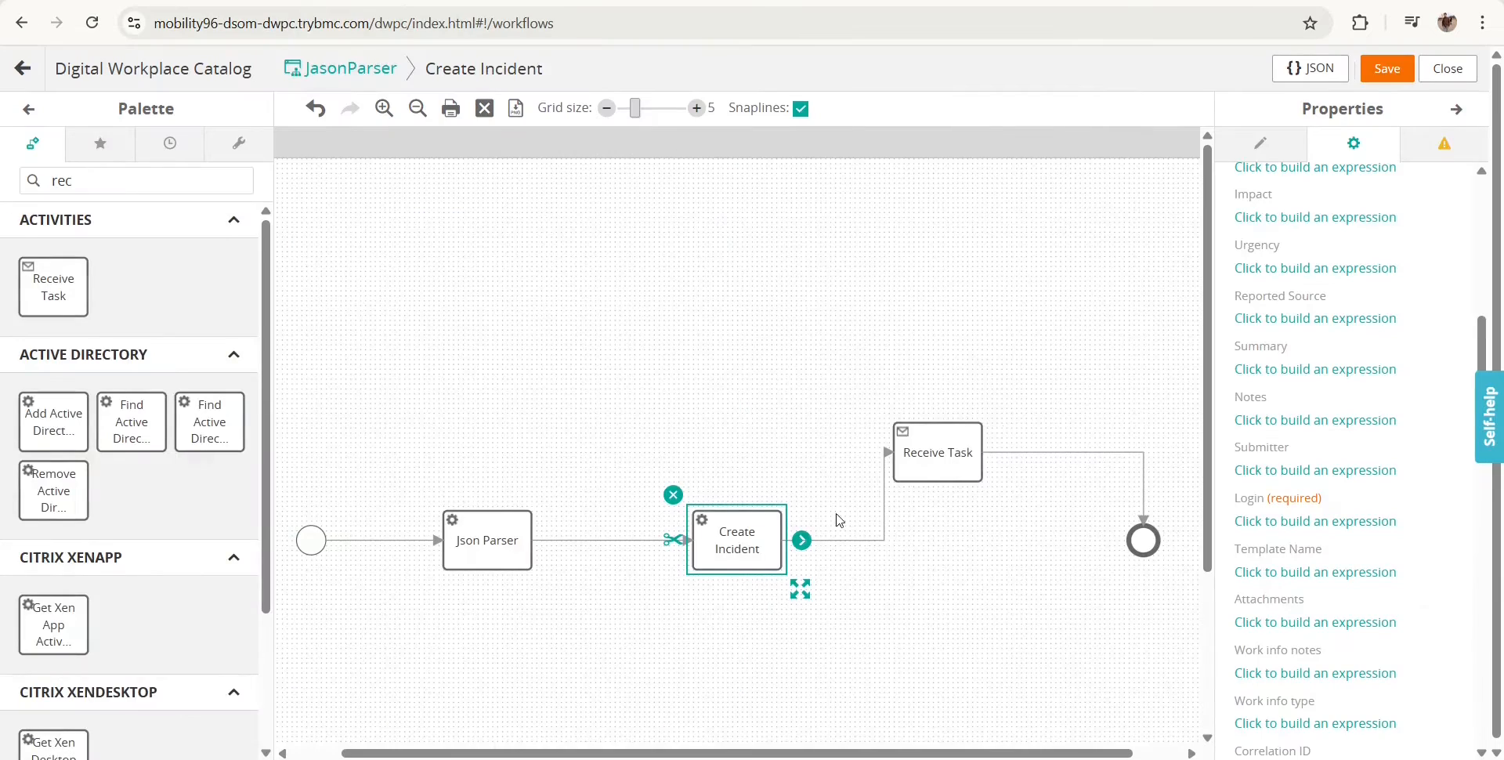
# Set the Service Type expression of the JasonParser workflow's Create Incident action to "User Service Request", including the quotation marks
pyautogui.scroll(2, 1287, 298)
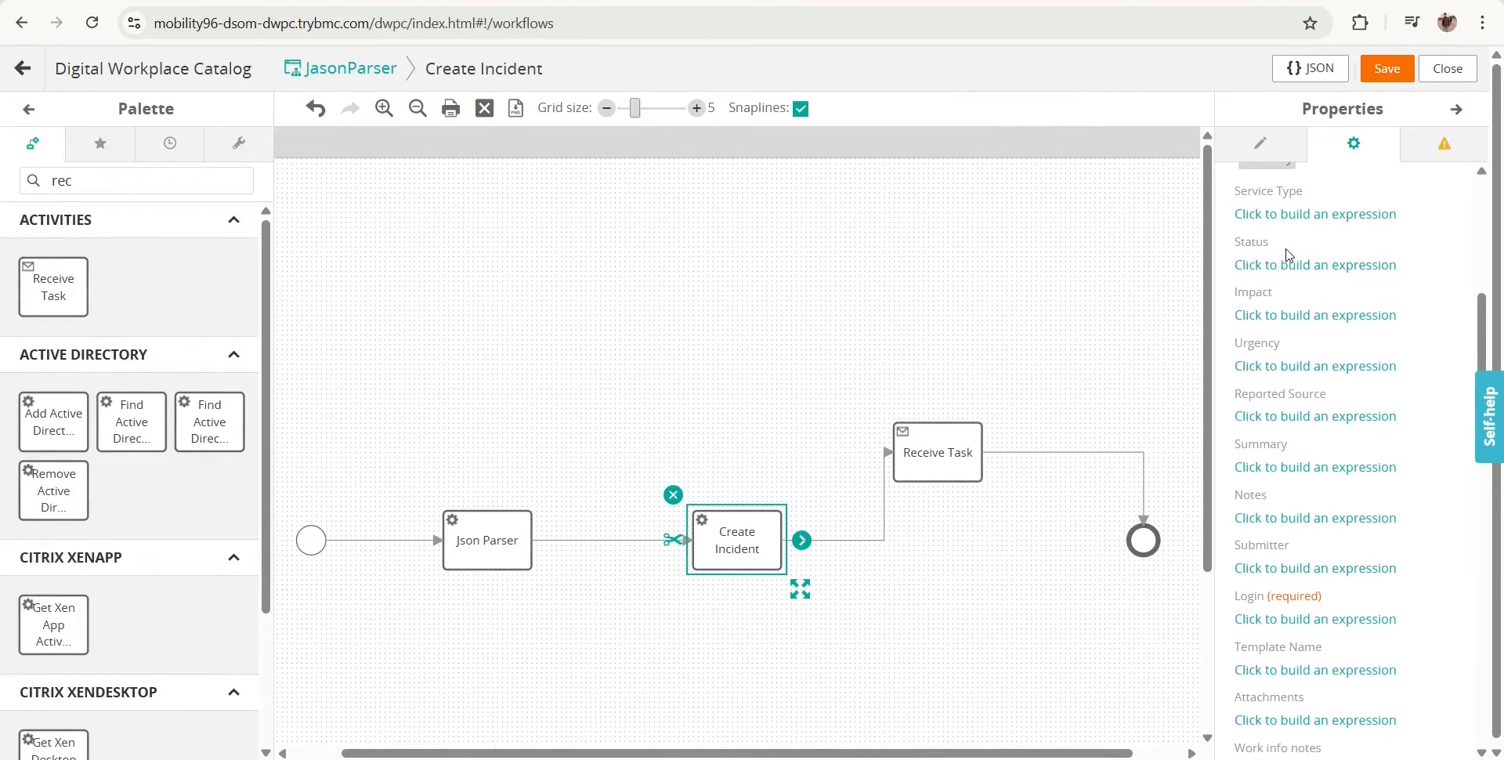
pyautogui.scroll(3, 1289, 254)
pyautogui.click(1288, 408)
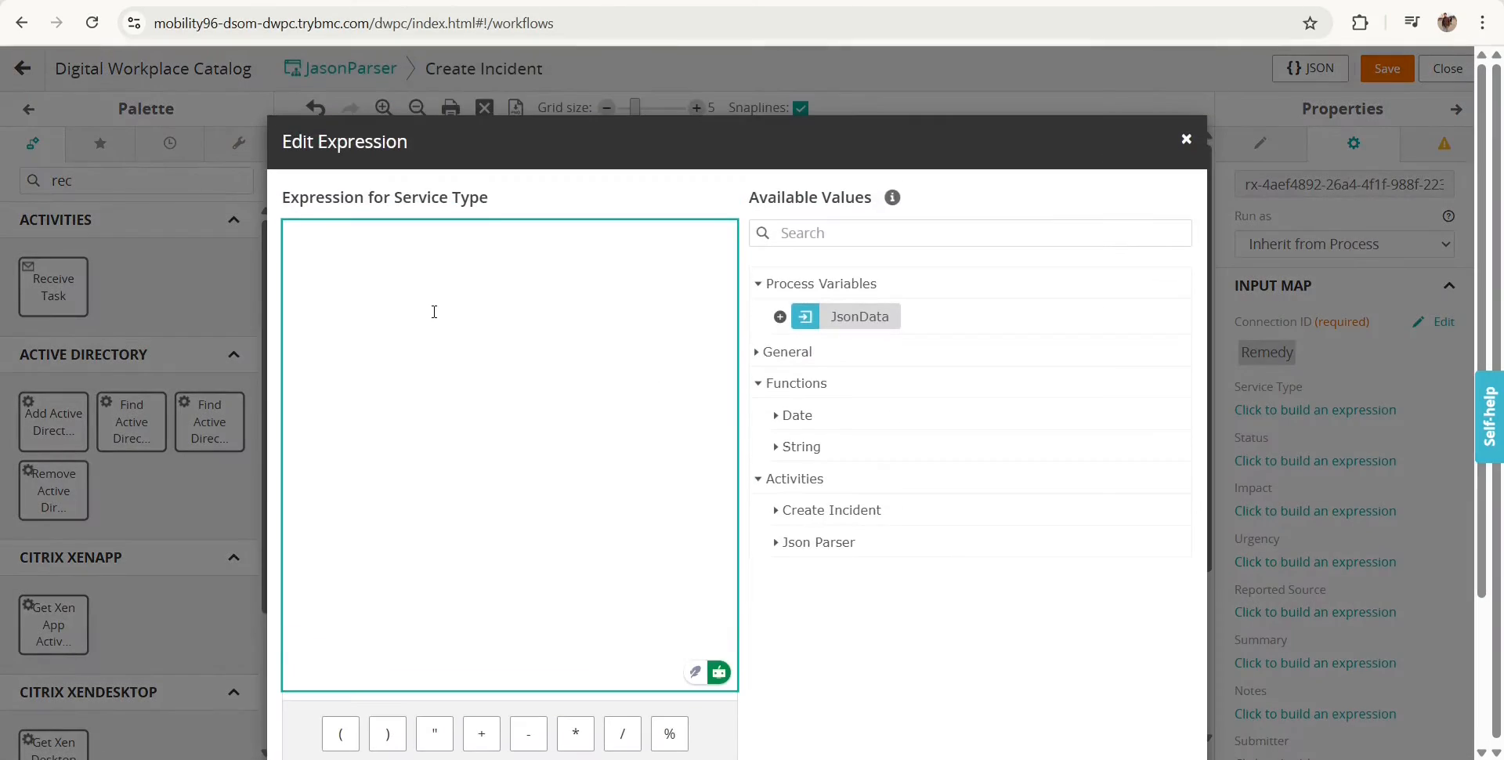
pyautogui.write('User Service Request')
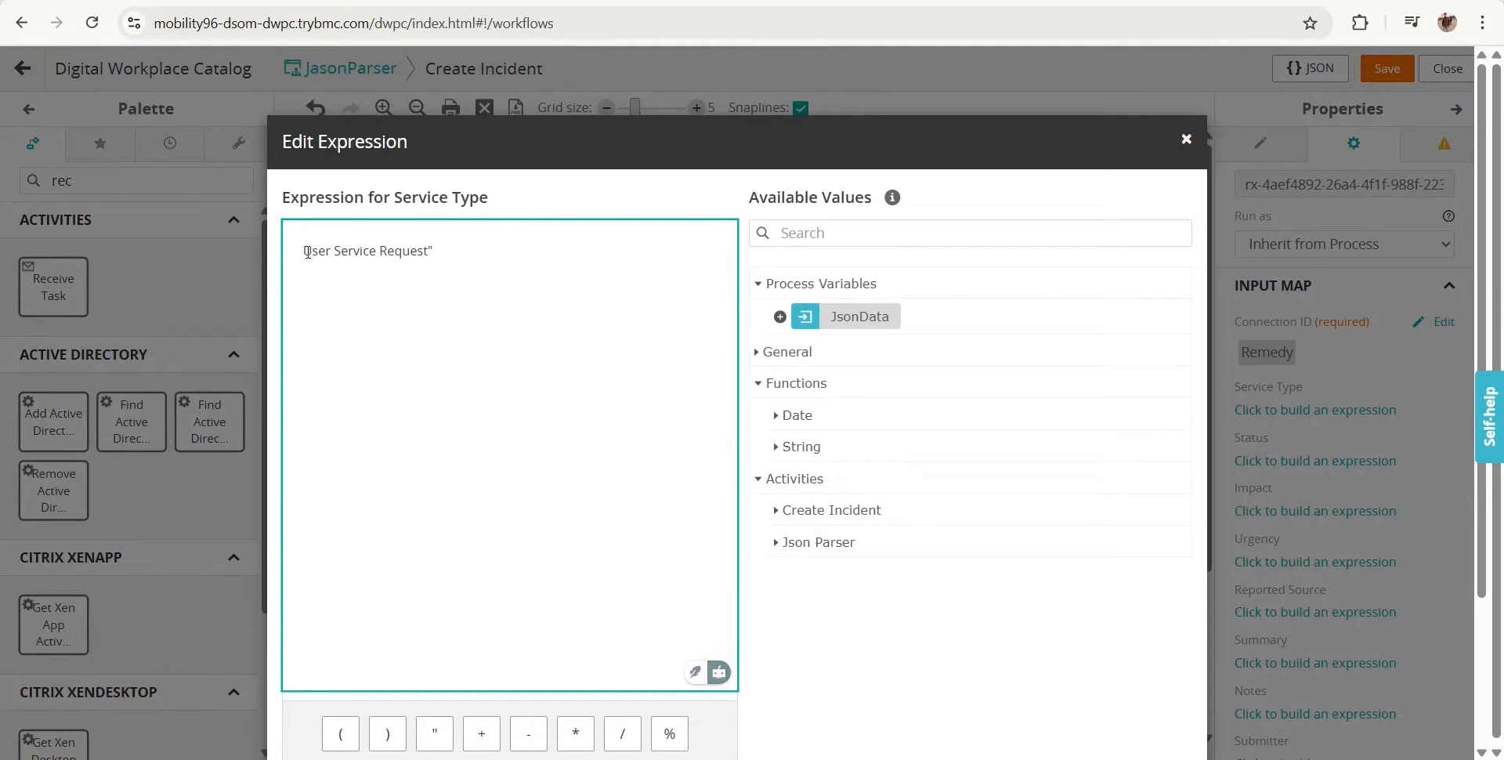
pyautogui.write('"')
pyautogui.scroll(-3, 839, 716)
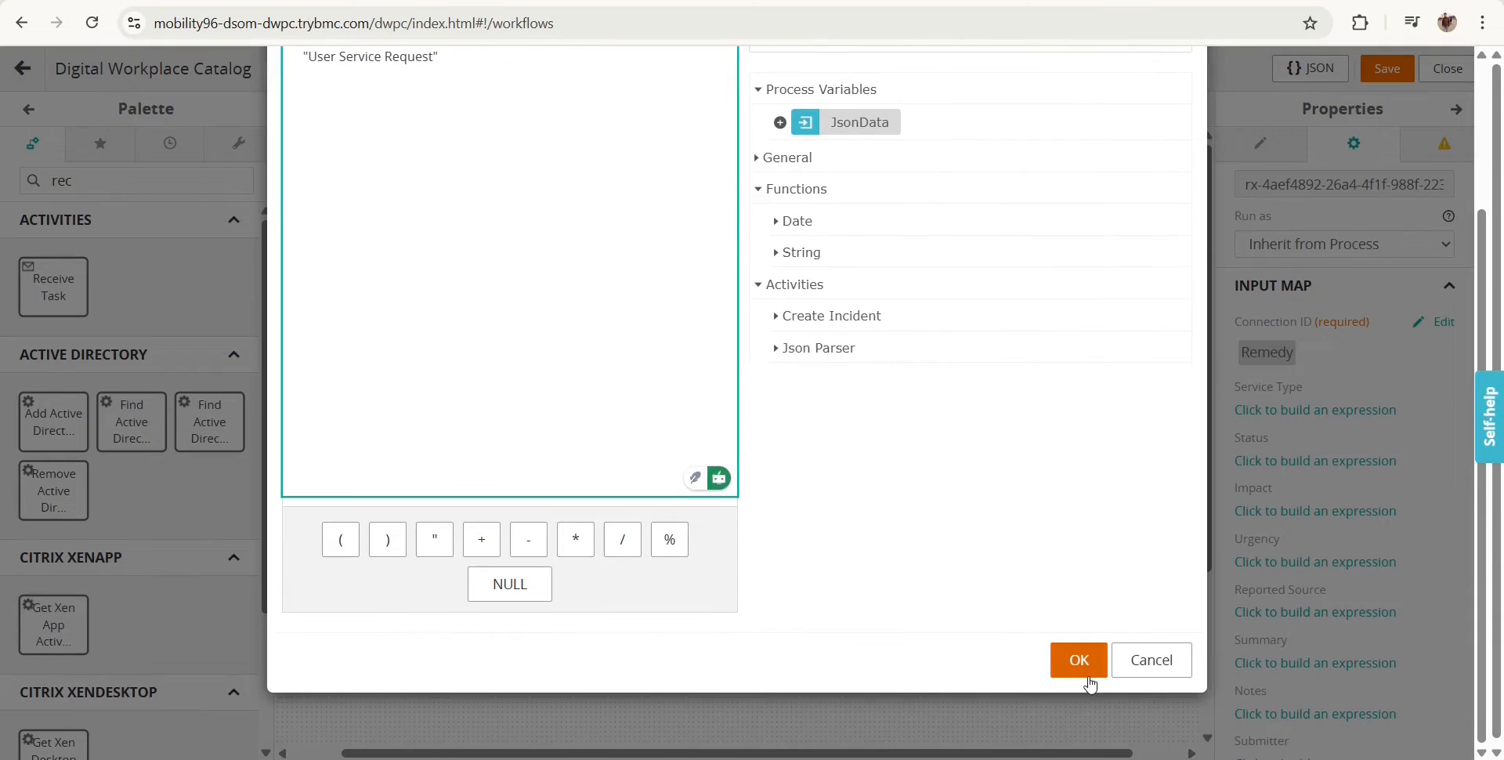
pyautogui.click(1079, 661)
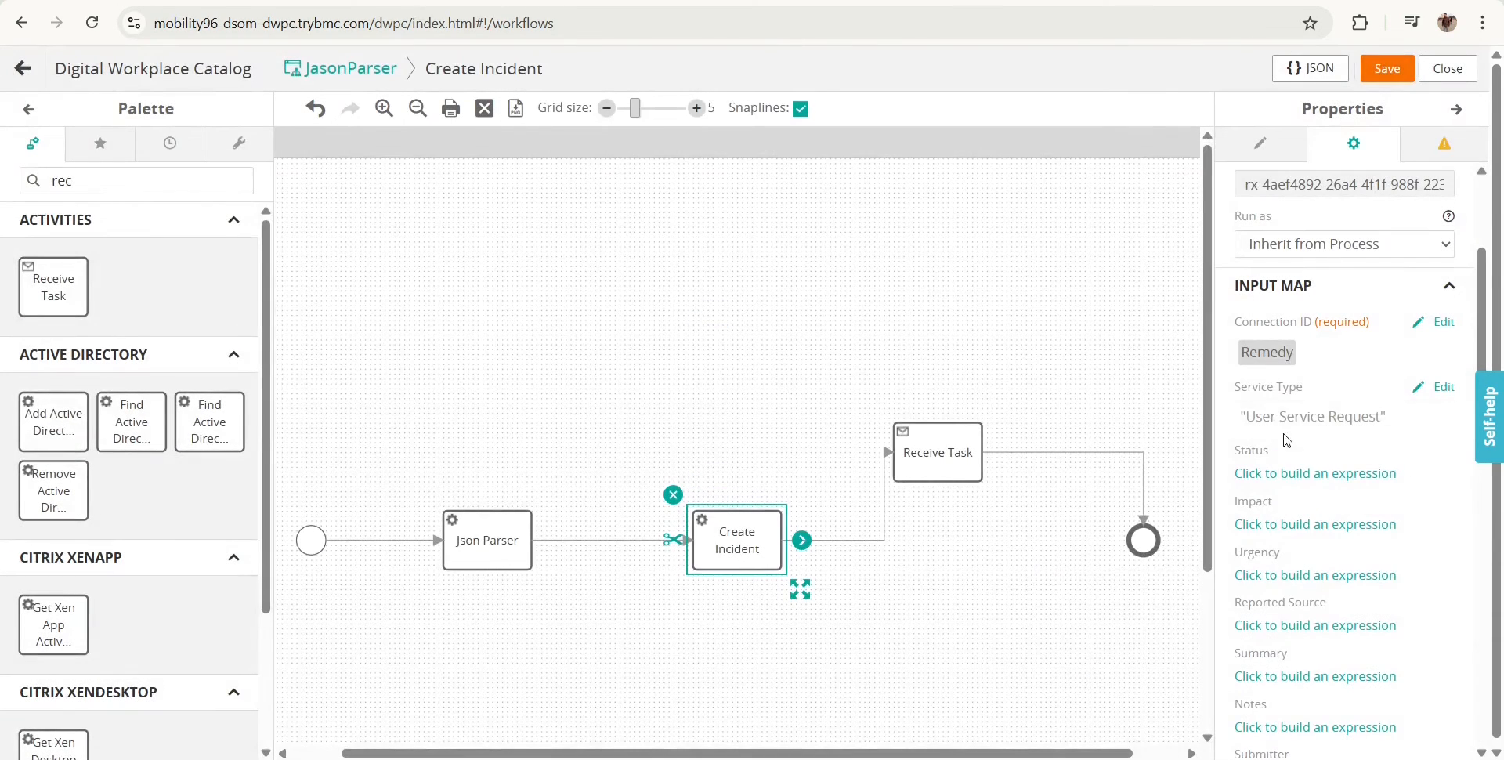
# Add an input process variable named ContextVar with data type Service Broker Context to the JasonParser workflow
pyautogui.click(470, 539)
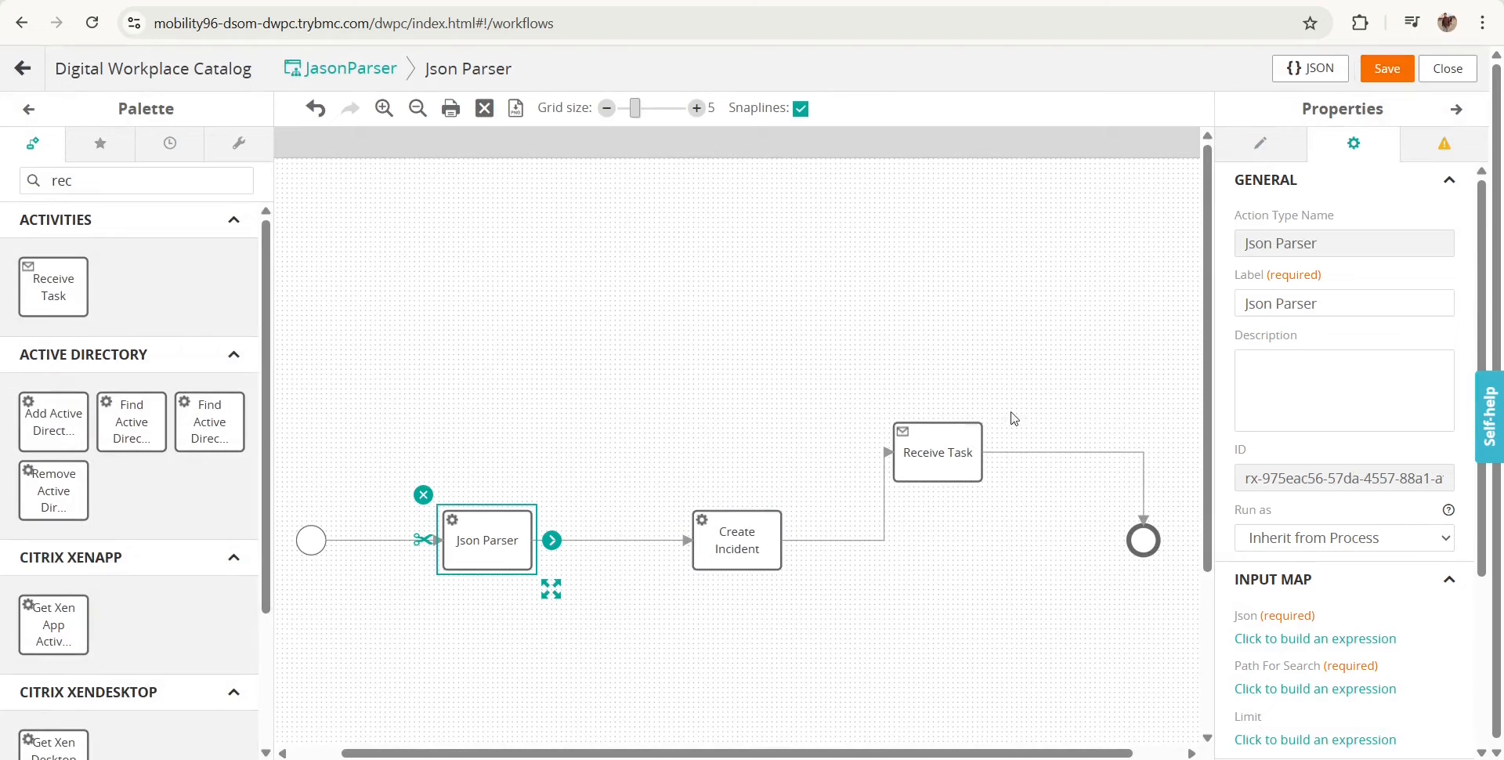
pyautogui.click(1260, 143)
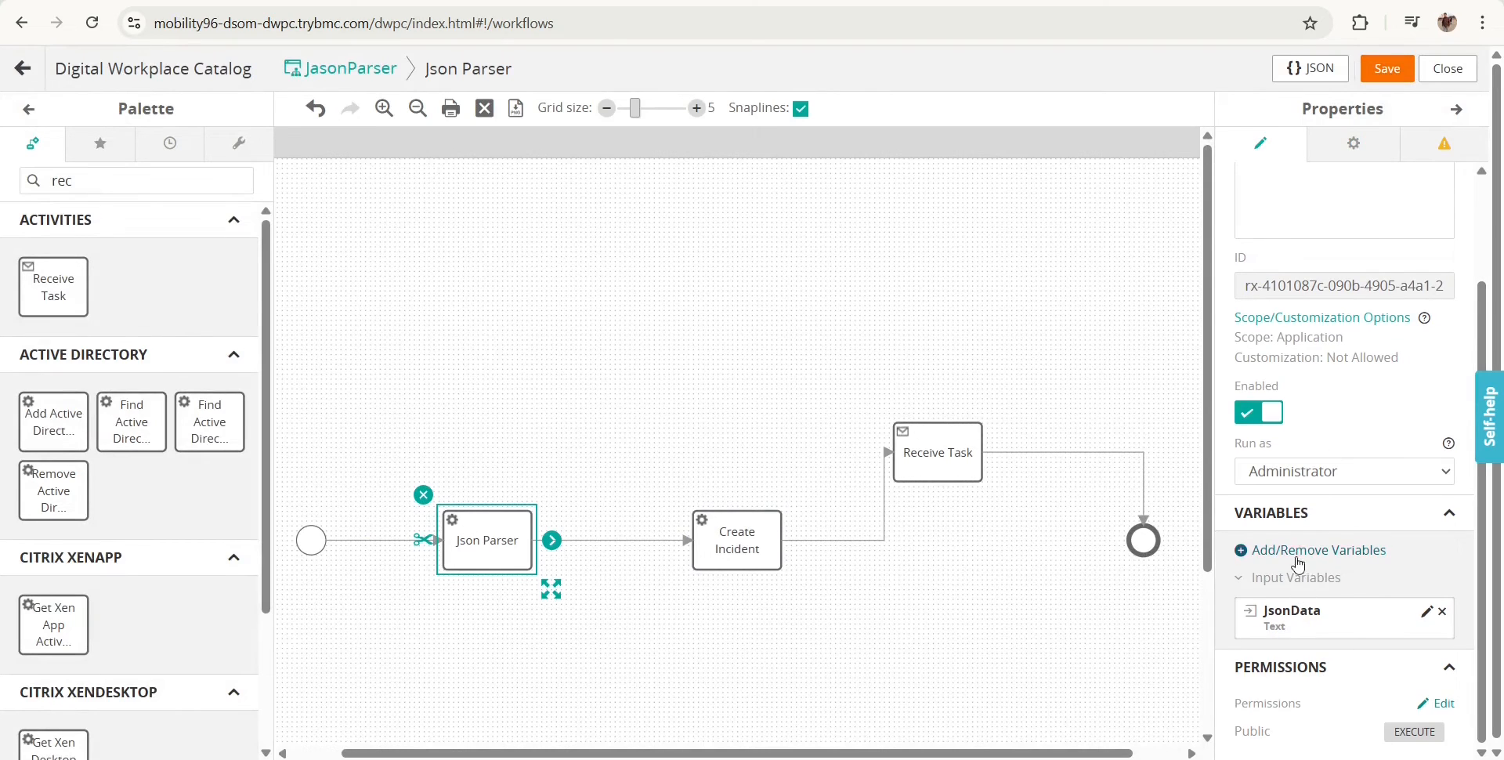
pyautogui.click(1315, 550)
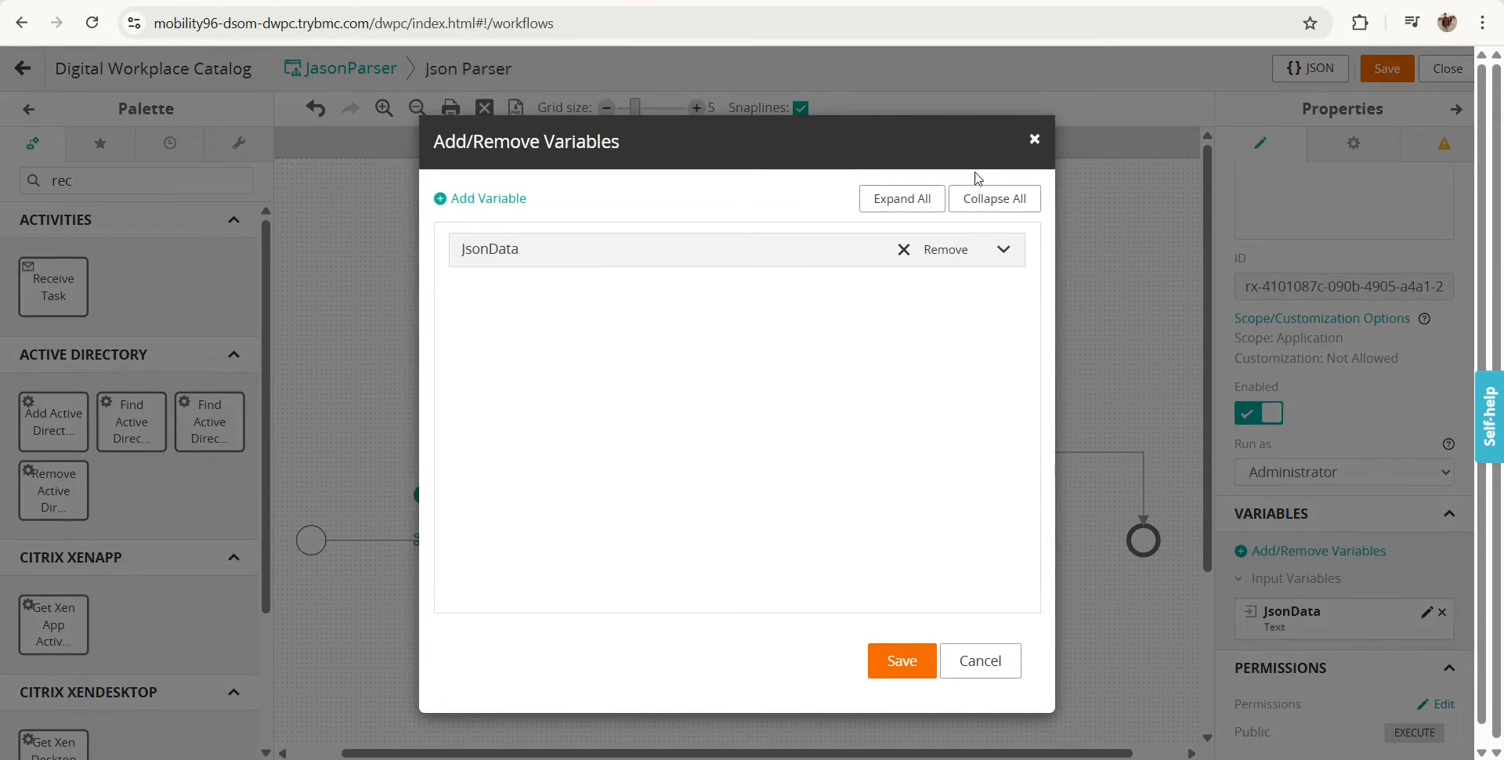
pyautogui.click(501, 198)
pyautogui.write('C')
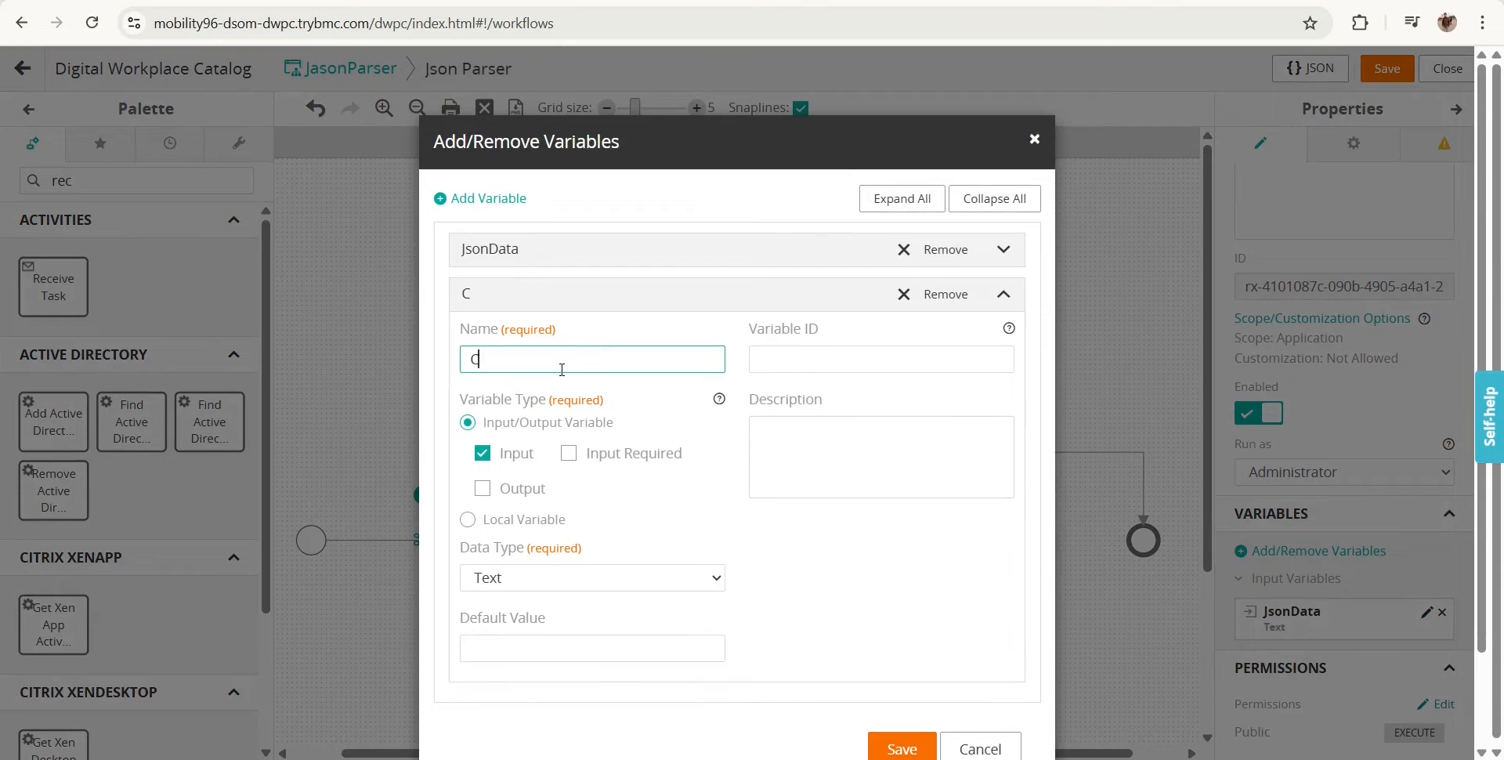
pyautogui.write('onetextVar')
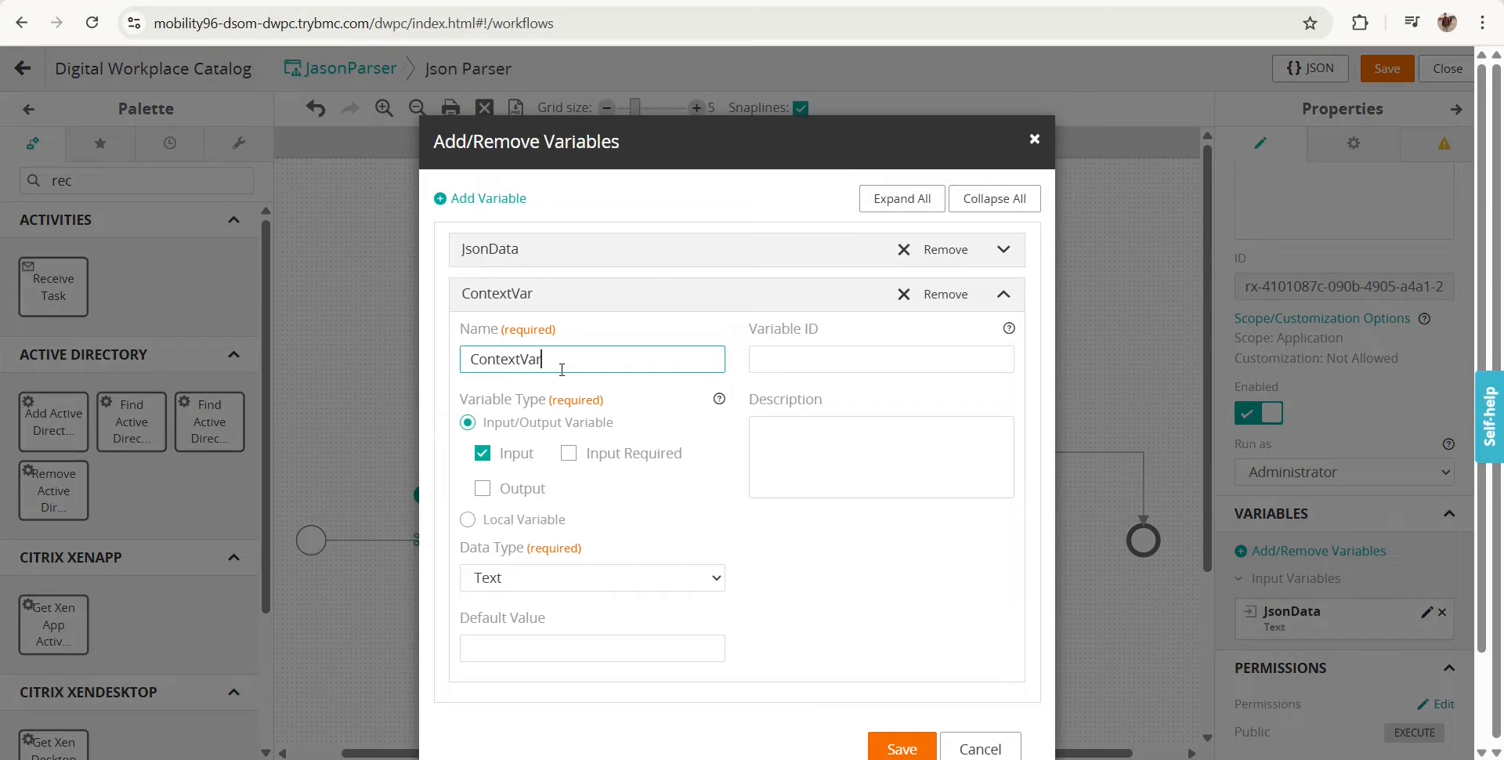
pyautogui.scroll(-2, 562, 369)
pyautogui.click(567, 474)
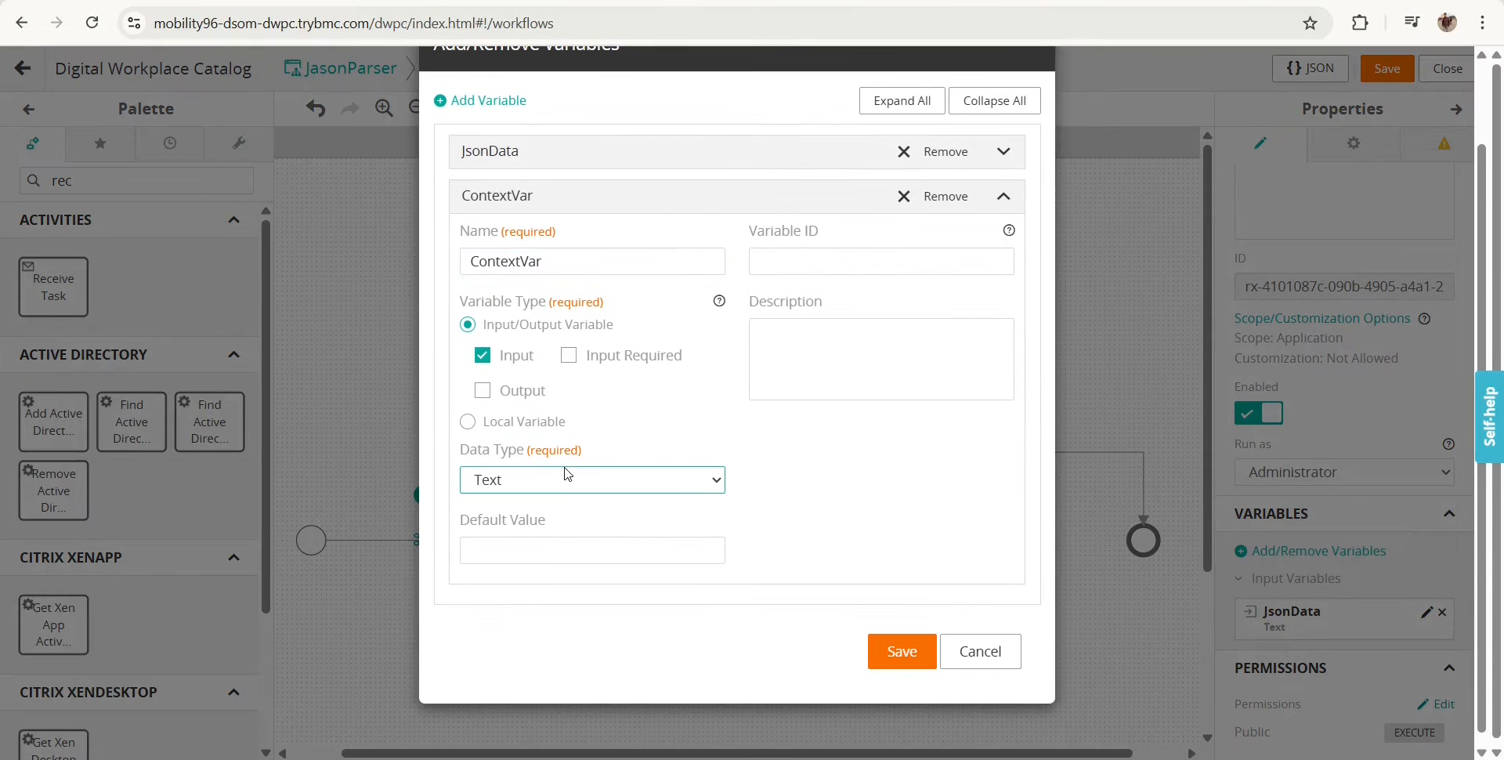
pyautogui.click(554, 406)
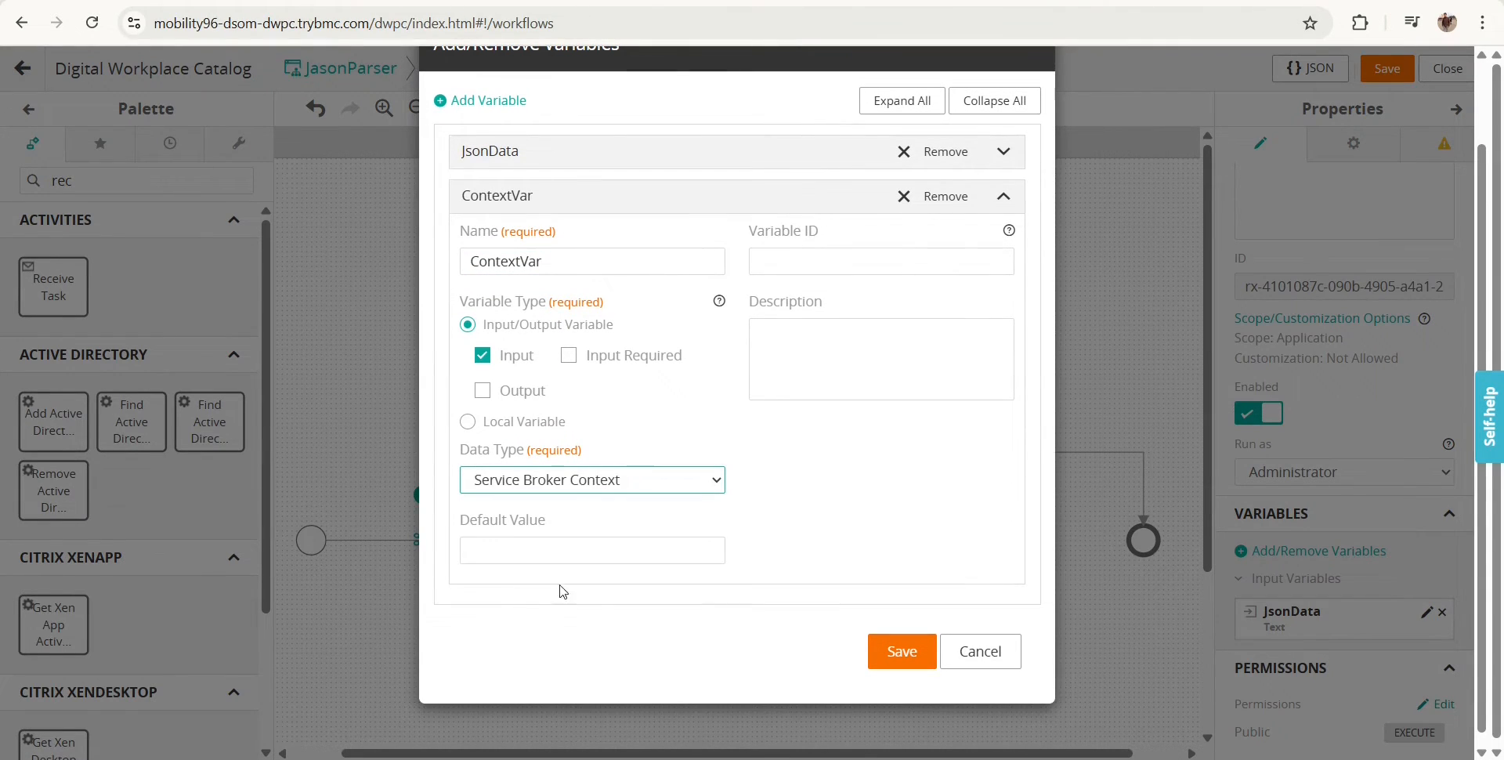
pyautogui.click(904, 647)
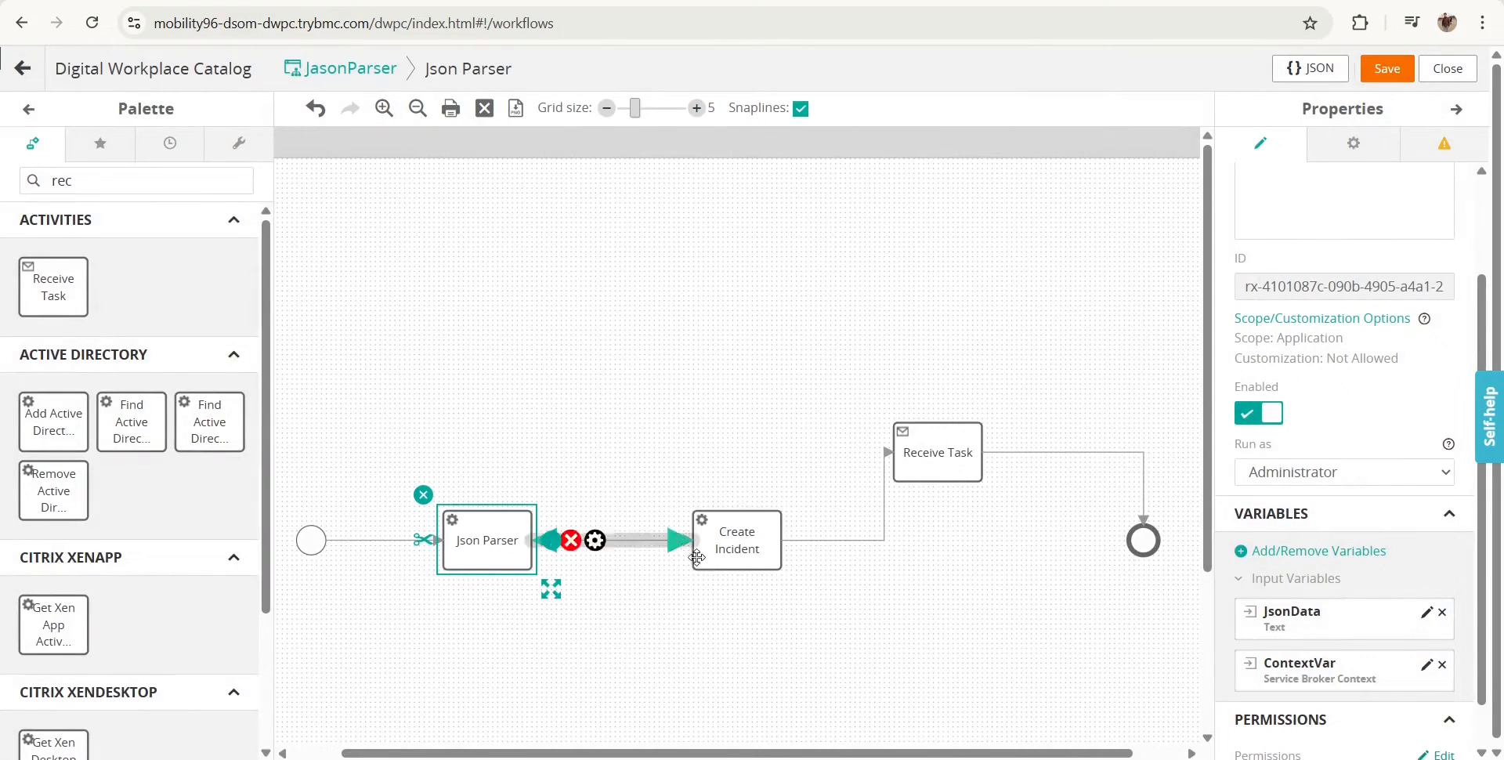
# Examine the ContextVar values available for the Create Incident action's Impact expression, including the Service Request and Requested For User groups
pyautogui.click(721, 539)
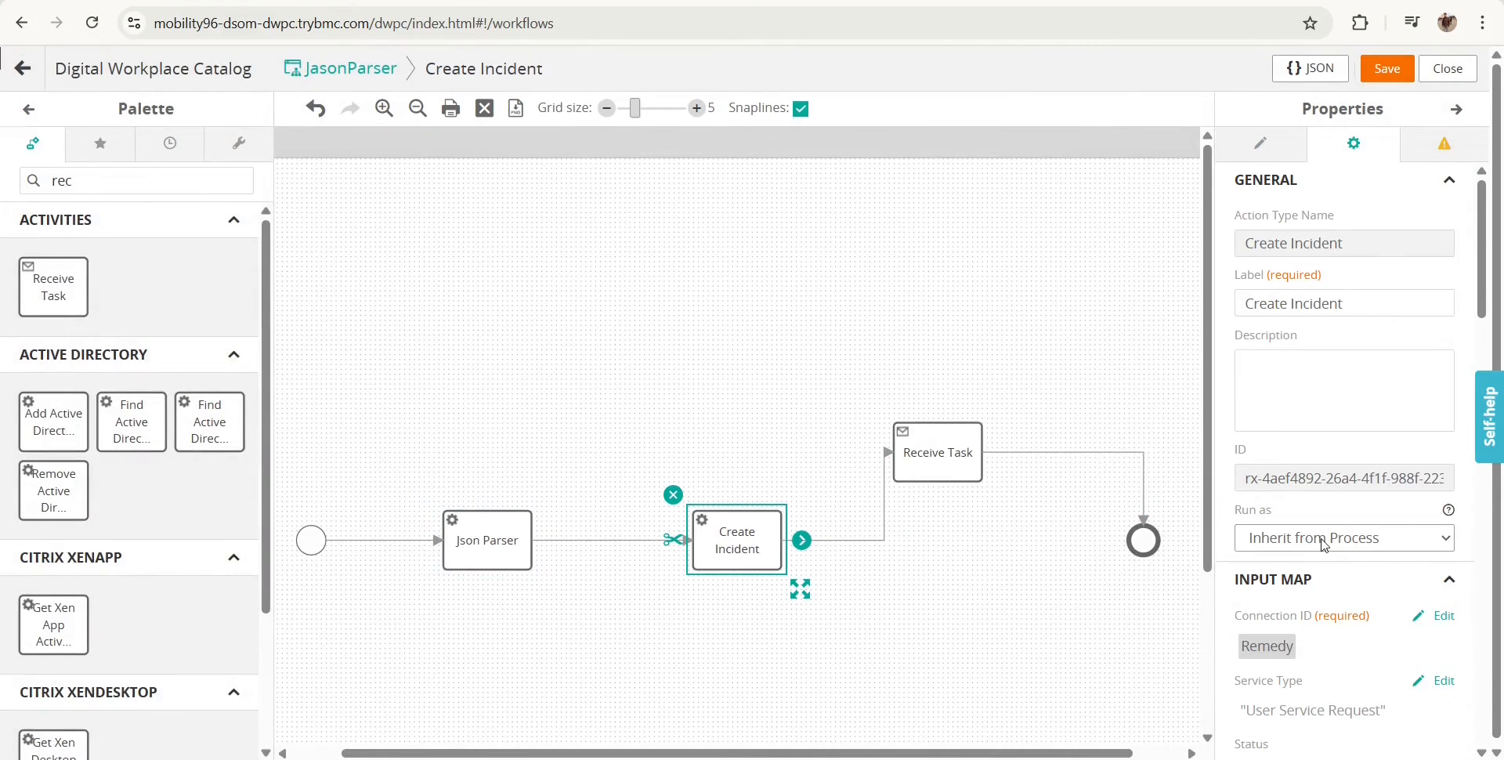
pyautogui.scroll(-3, 1357, 548)
pyautogui.scroll(-1, 1406, 501)
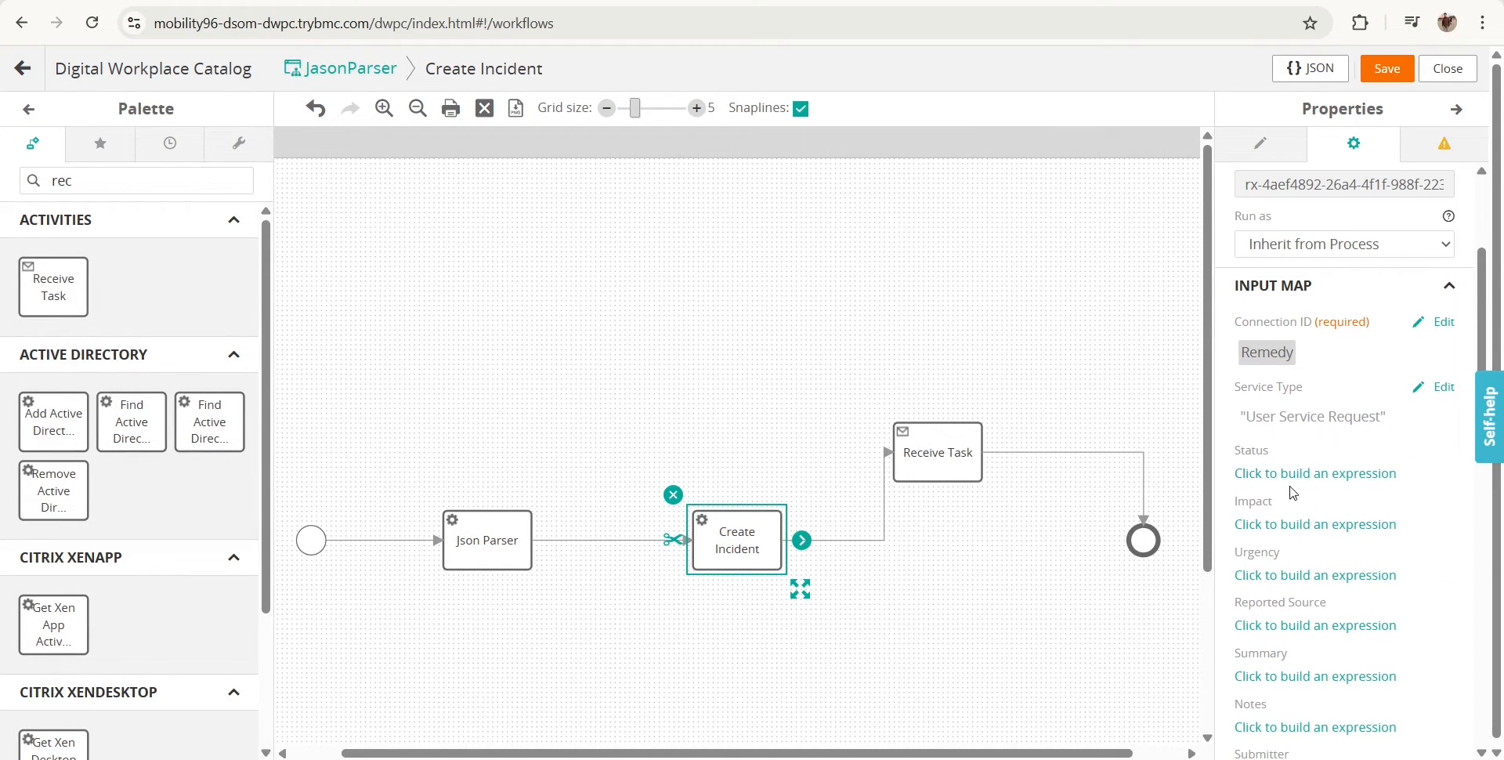
pyautogui.scroll(-1, 1292, 477)
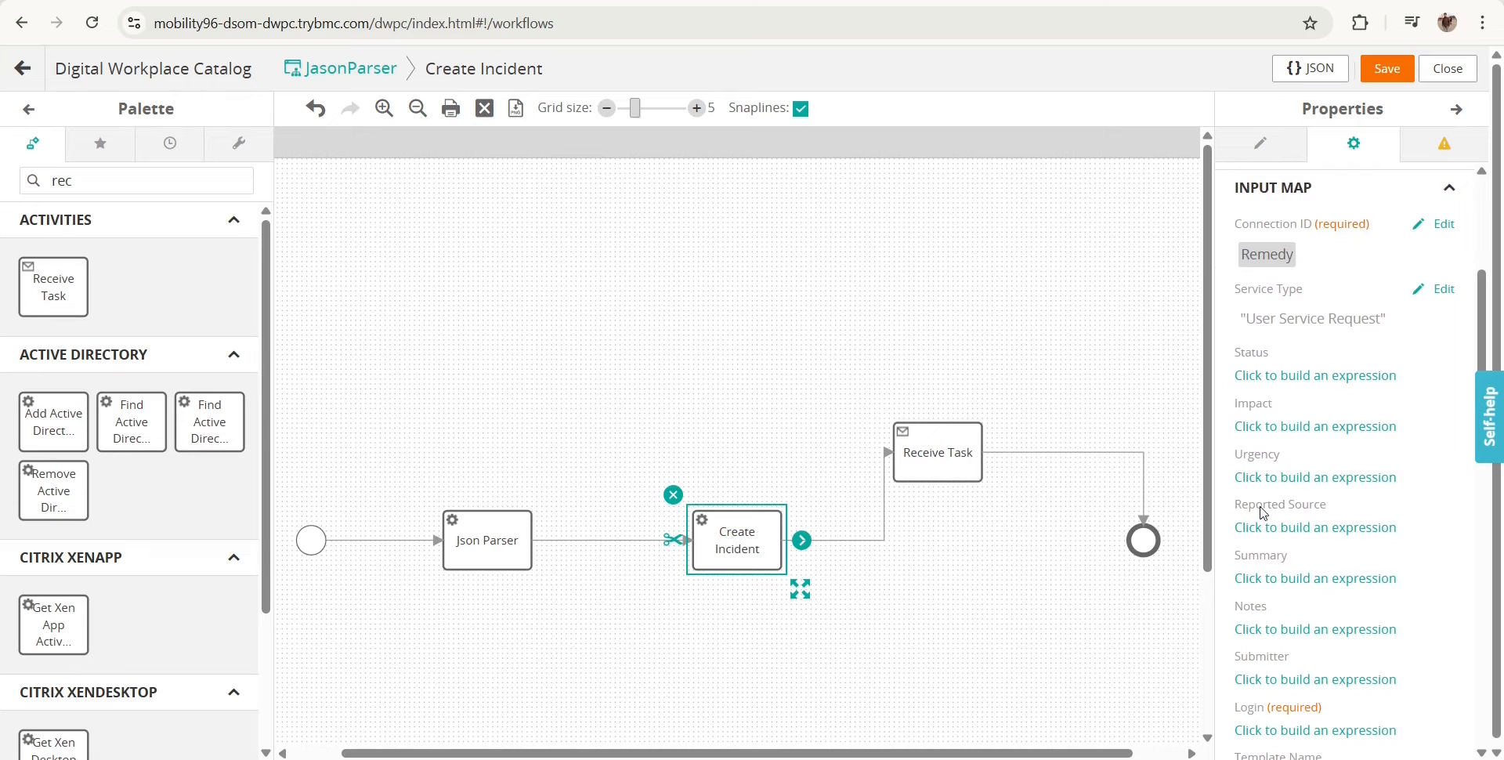
pyautogui.click(1282, 427)
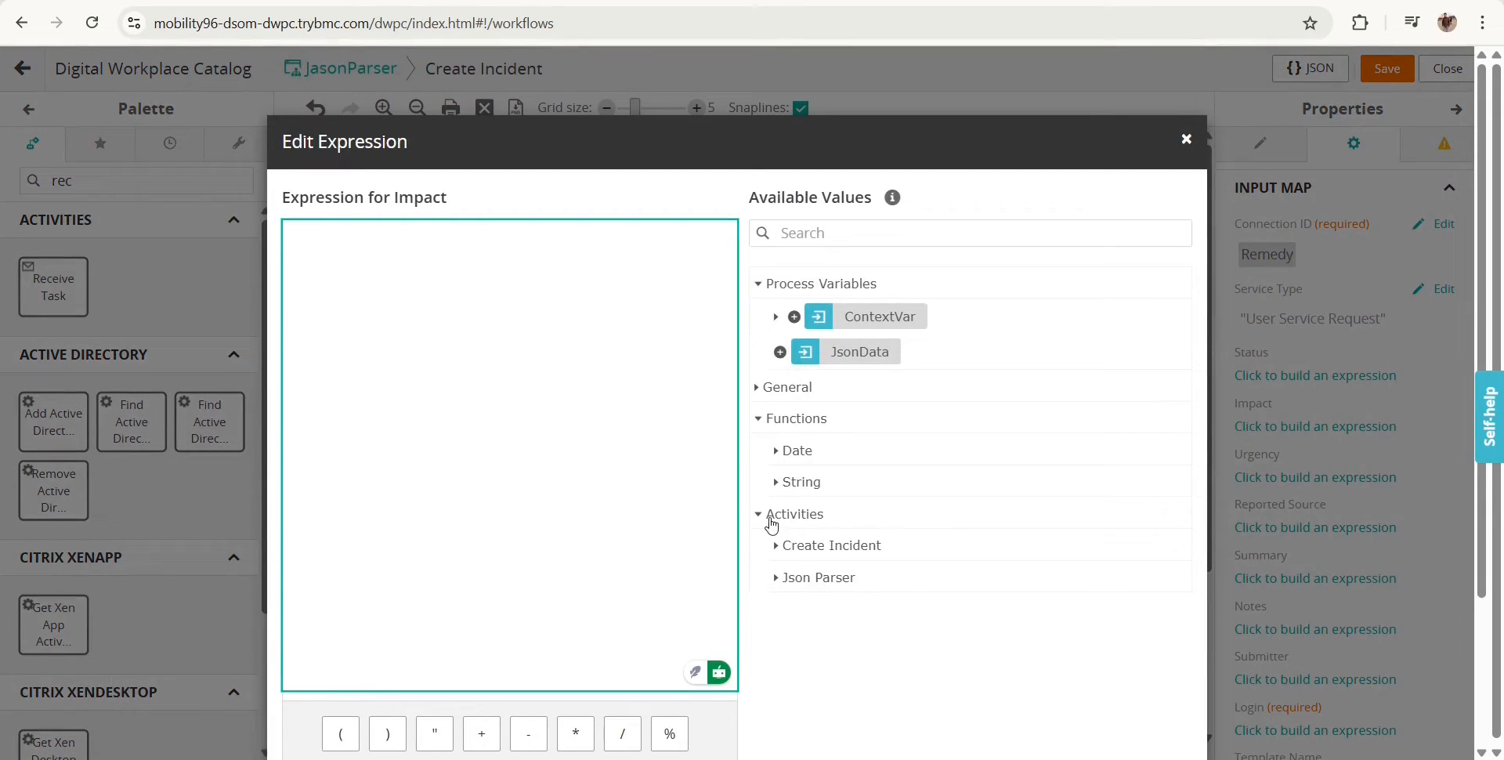
pyautogui.click(776, 317)
pyautogui.scroll(-1, 782, 394)
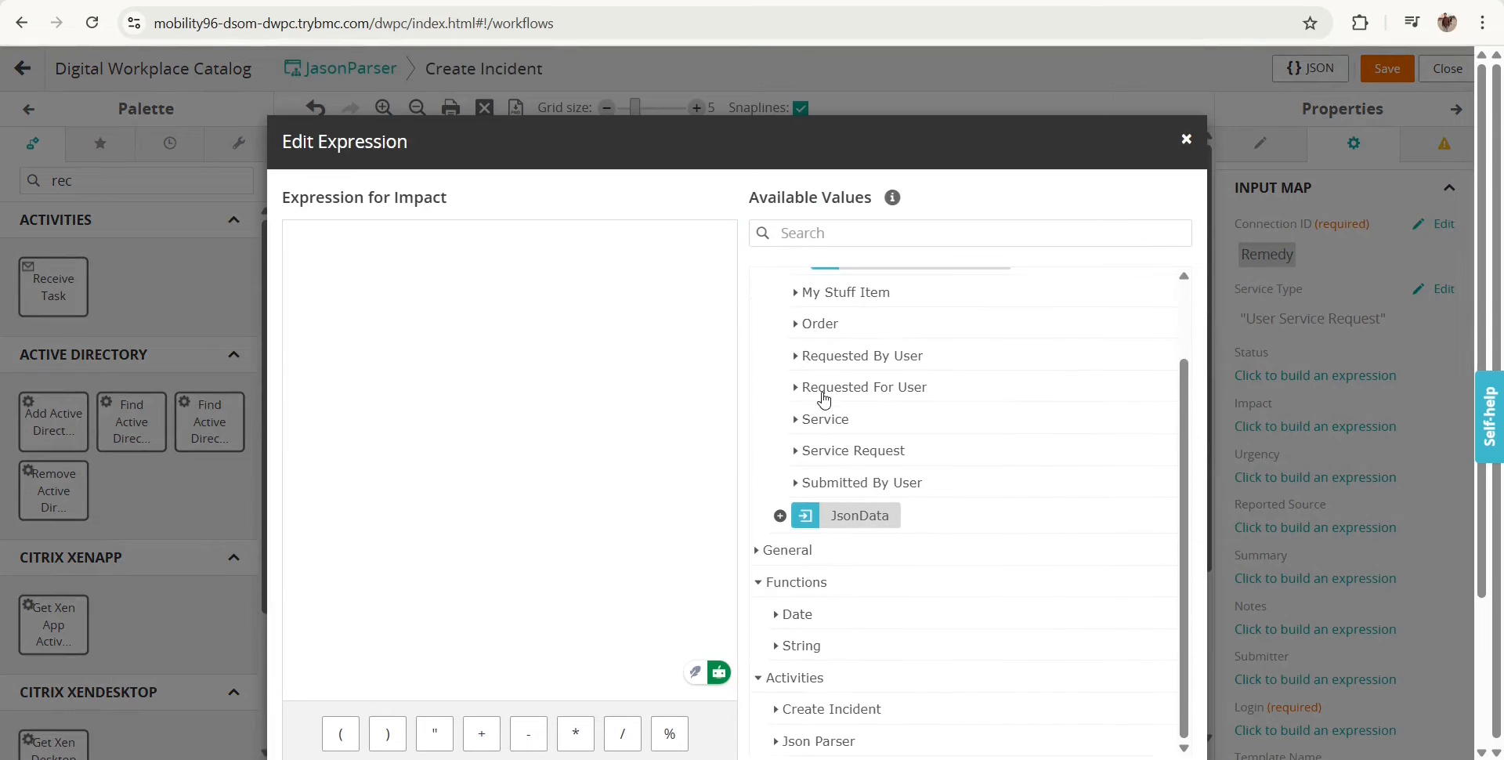
pyautogui.scroll(1, 805, 386)
pyautogui.scroll(-1, 811, 402)
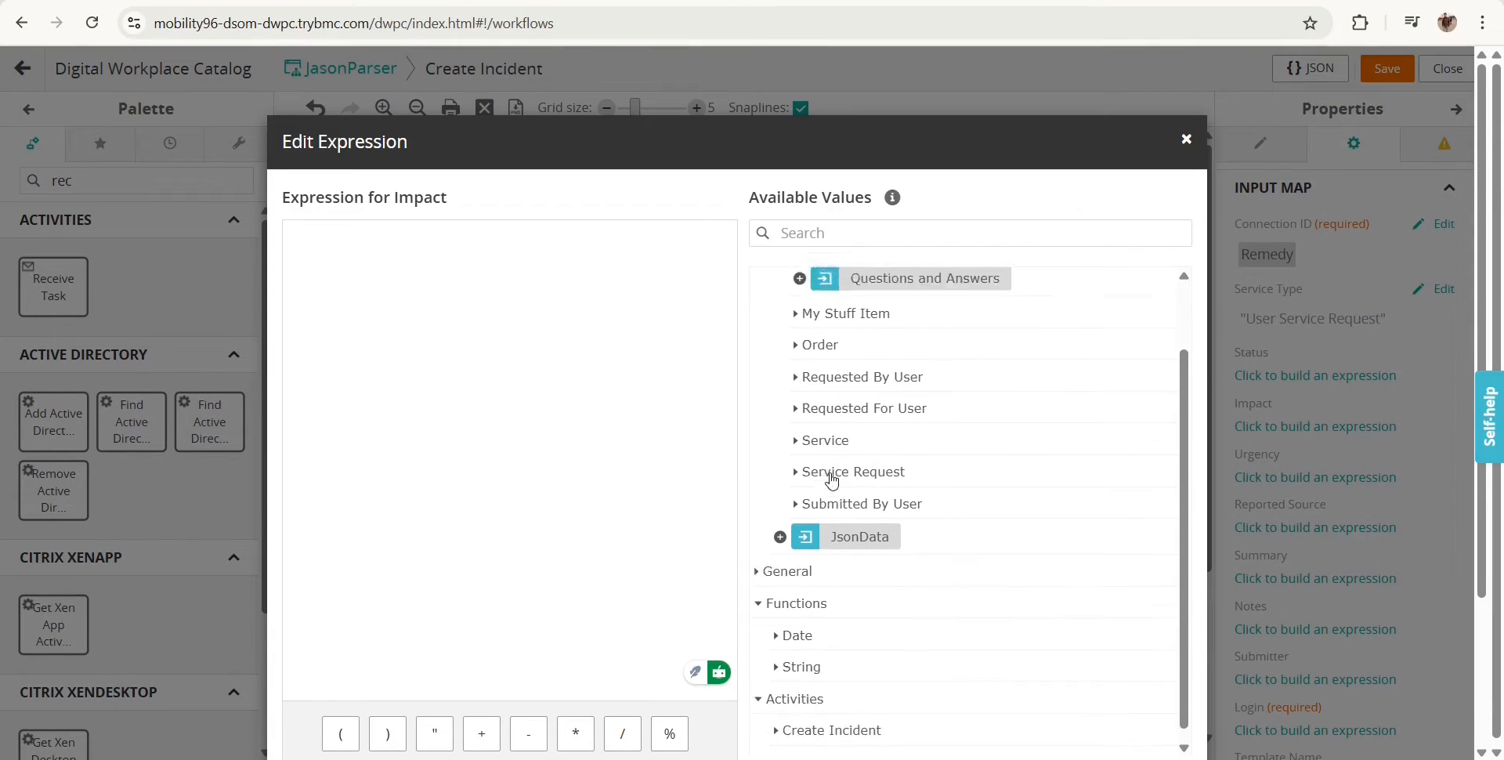
pyautogui.click(797, 451)
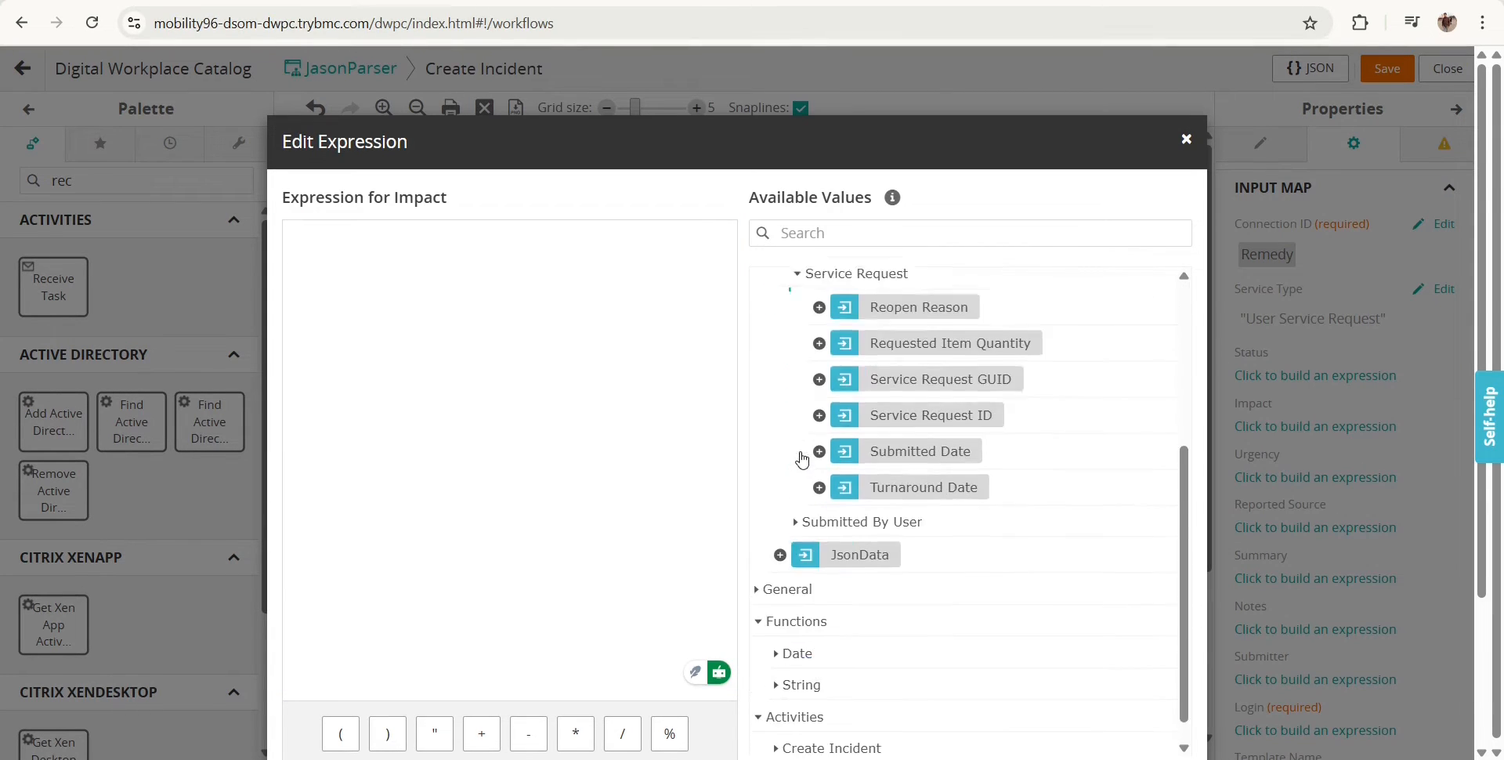
pyautogui.scroll(-1, 796, 451)
pyautogui.scroll(3, 775, 410)
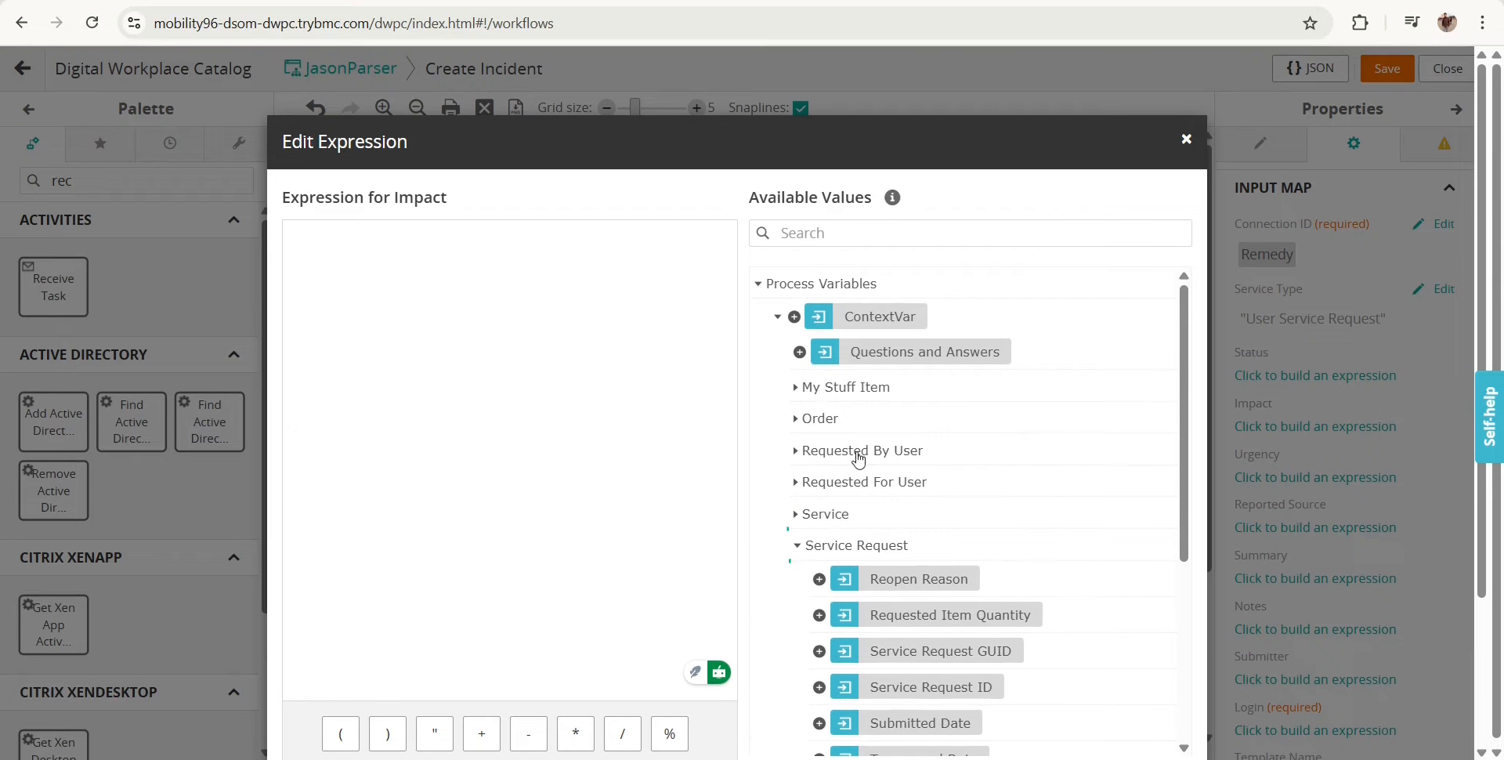
pyautogui.click(795, 482)
pyautogui.scroll(-5, 889, 513)
pyautogui.scroll(-1, 896, 525)
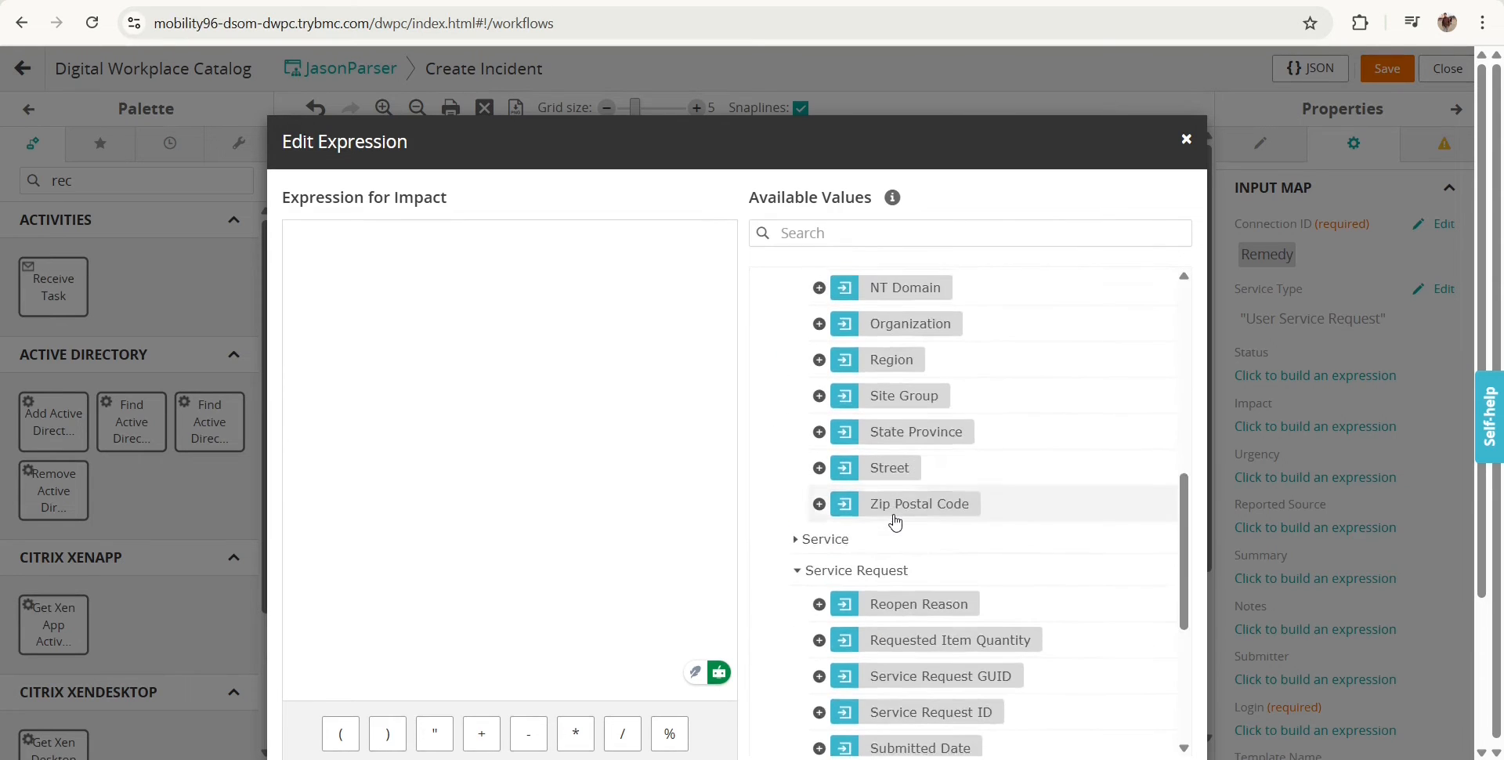
pyautogui.scroll(5, 896, 521)
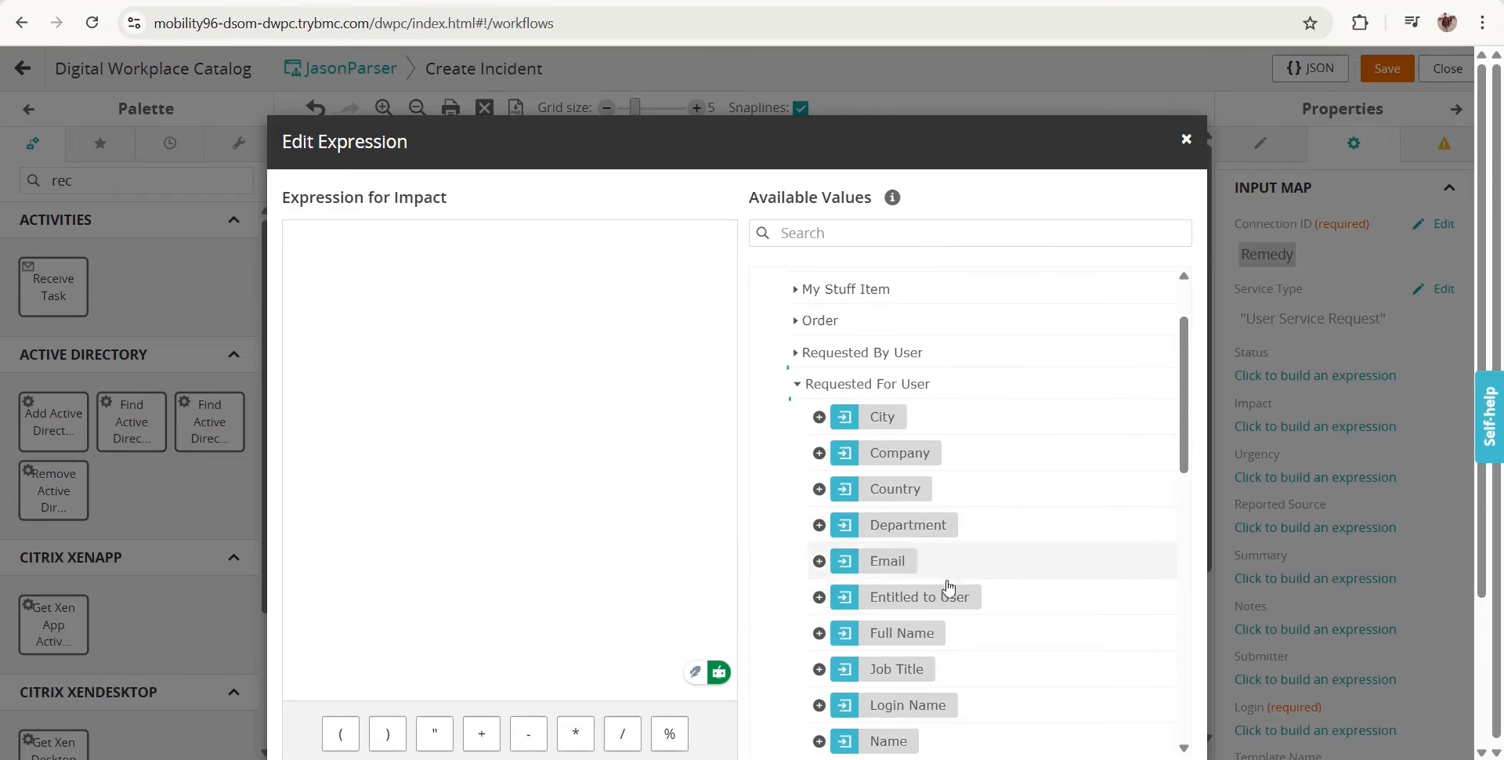
pyautogui.click(1187, 139)
pyautogui.scroll(-3, 1392, 468)
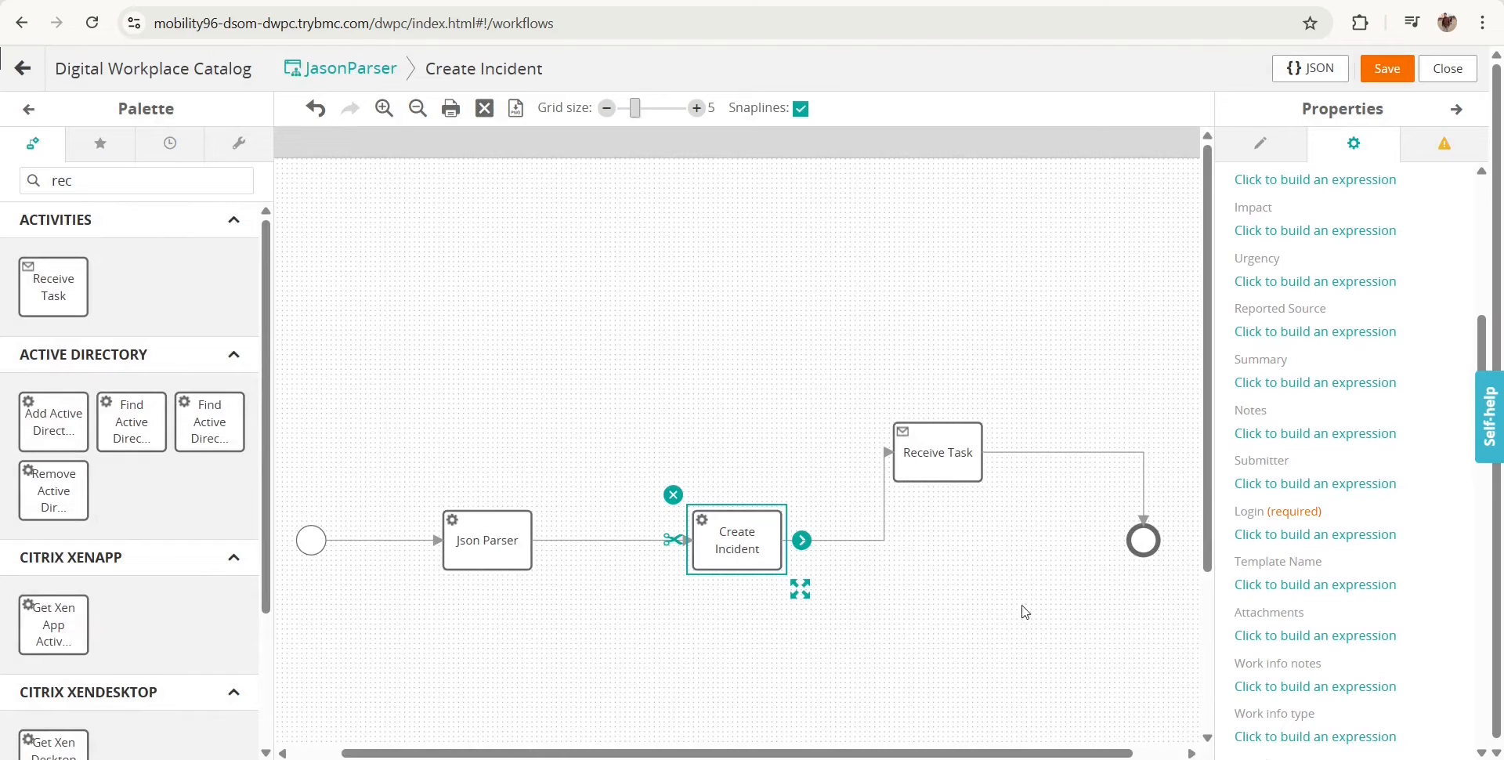
pyautogui.scroll(3, 1437, 383)
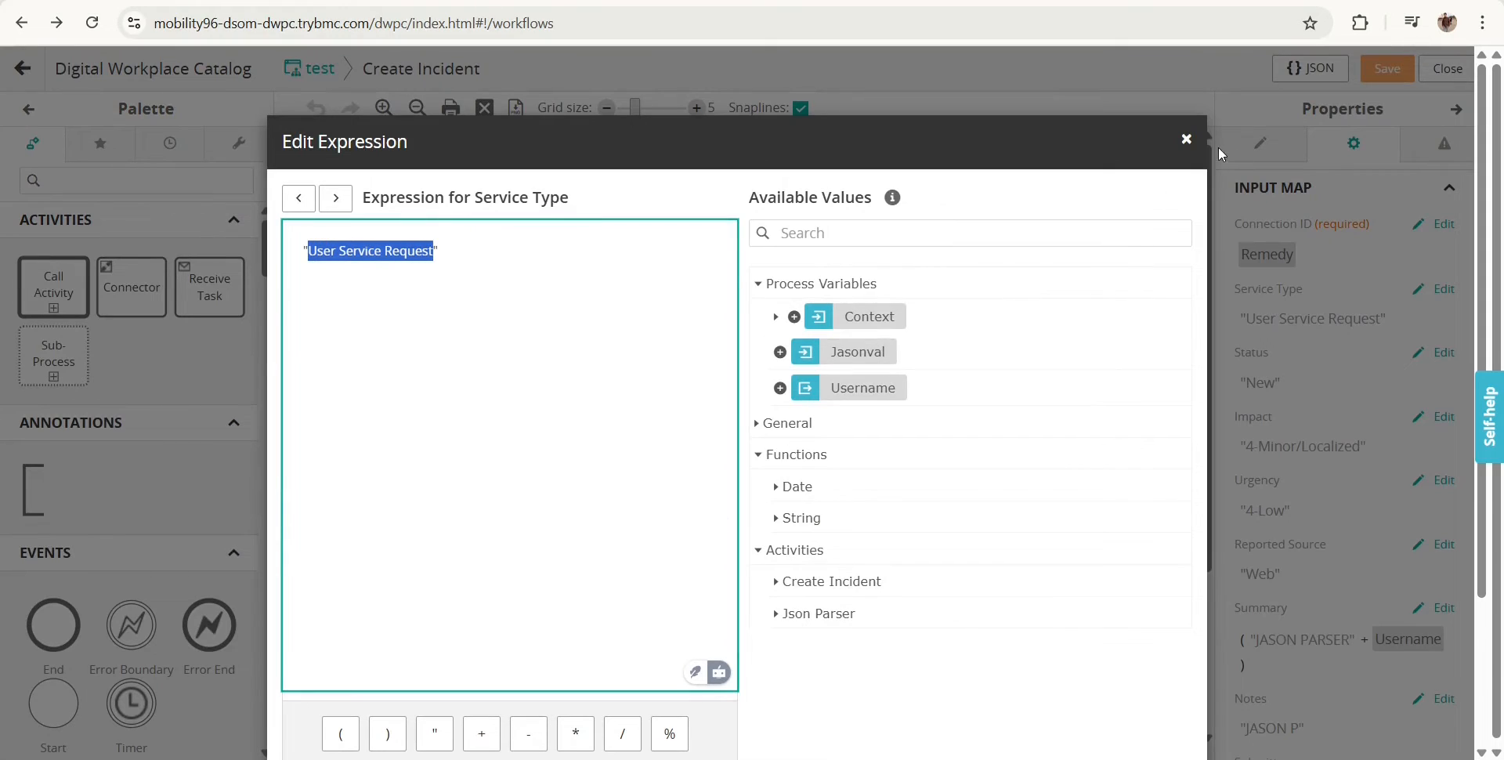
# Copy the Impact value 4-Minor/Localized from the test workflow's Create Incident action, leaving that expression unmodified
pyautogui.click(1187, 141)
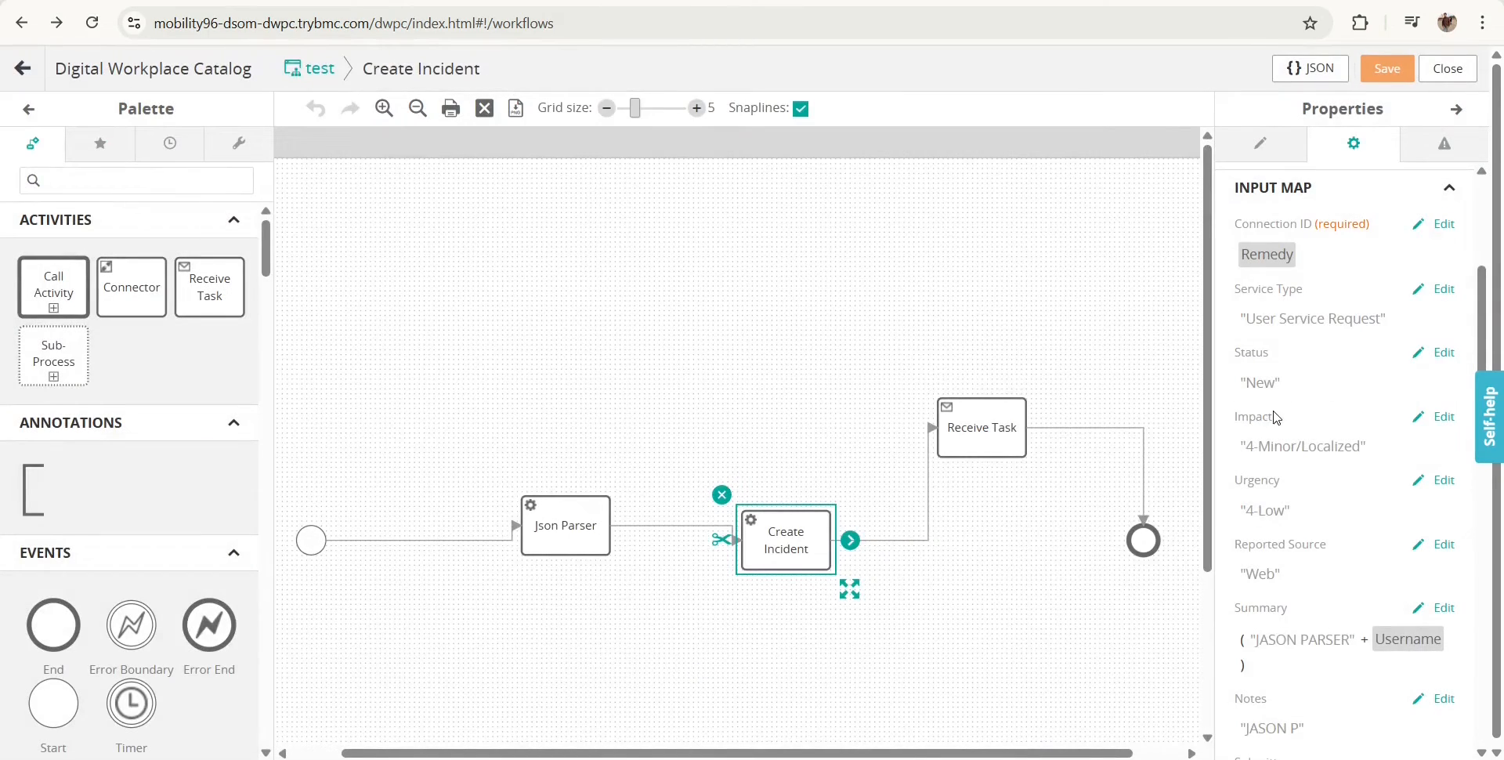
pyautogui.click(1440, 416)
pyautogui.moveTo(415, 252); pyautogui.dragTo(311, 263)
pyautogui.hotkey('ctrl', 'c')
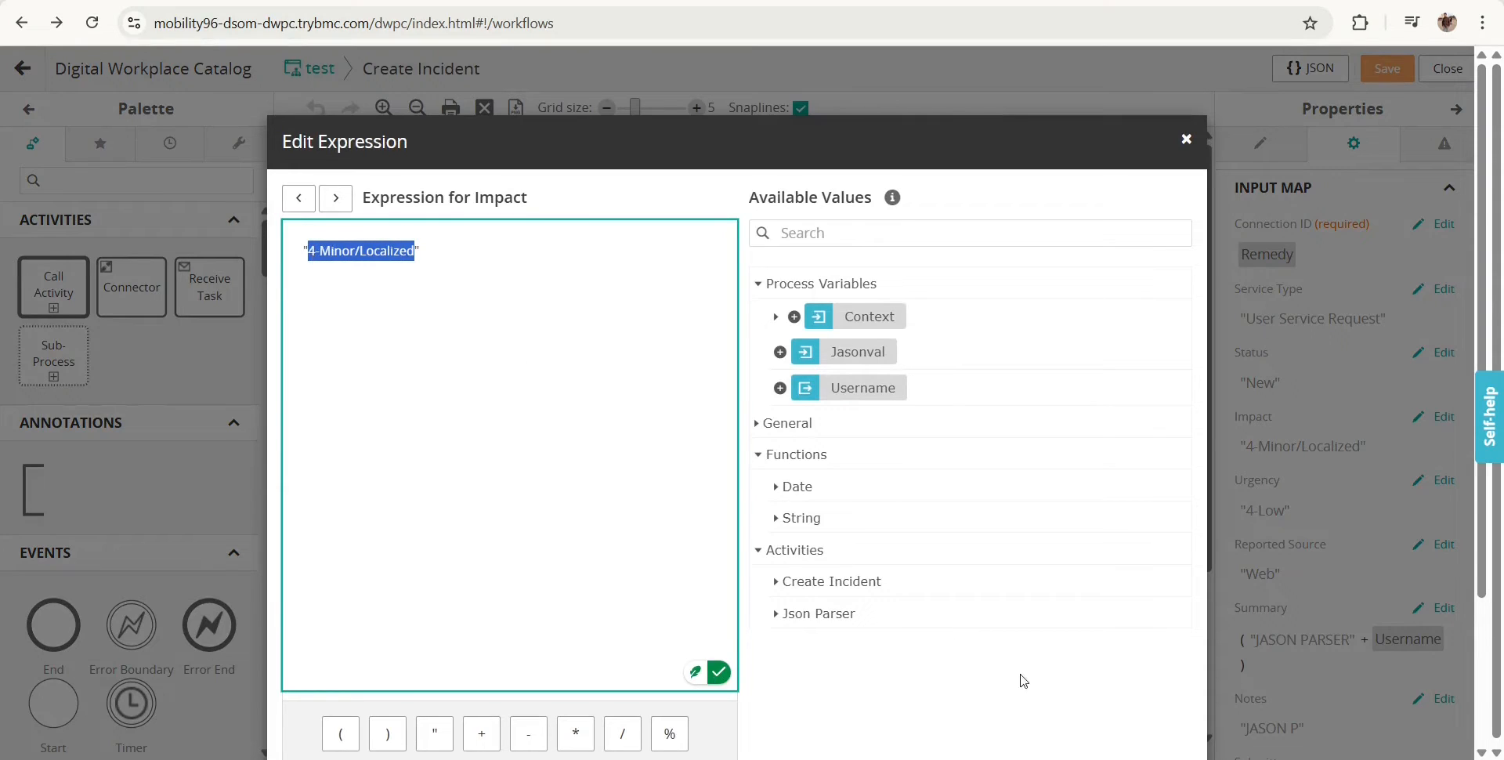
pyautogui.scroll(-3, 1024, 681)
pyautogui.click(1145, 662)
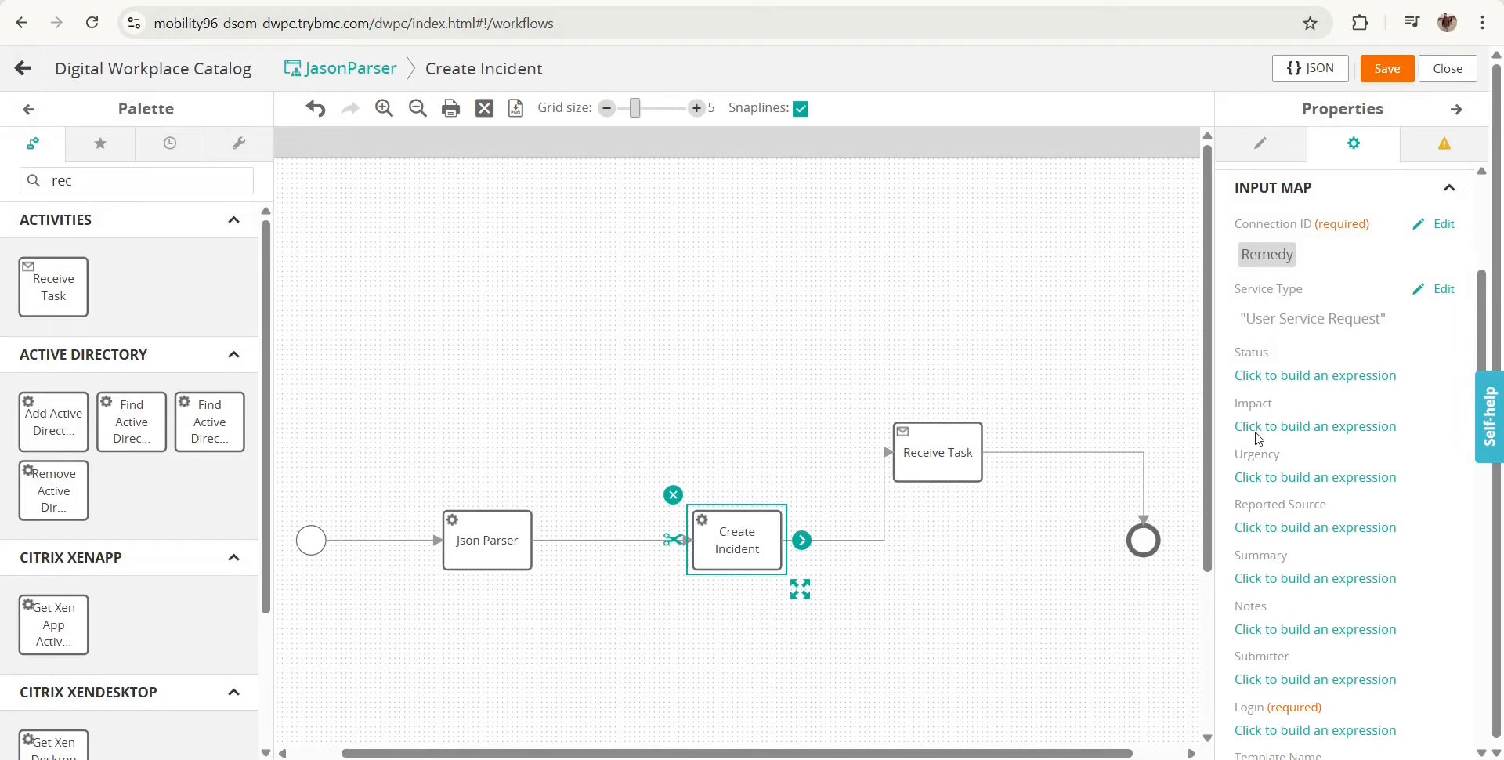
# Set the Impact expression of the JasonParser workflow's Create Incident action to "4-Minor/Localized", including the quotation marks
pyautogui.scroll(-3, 1332, 527)
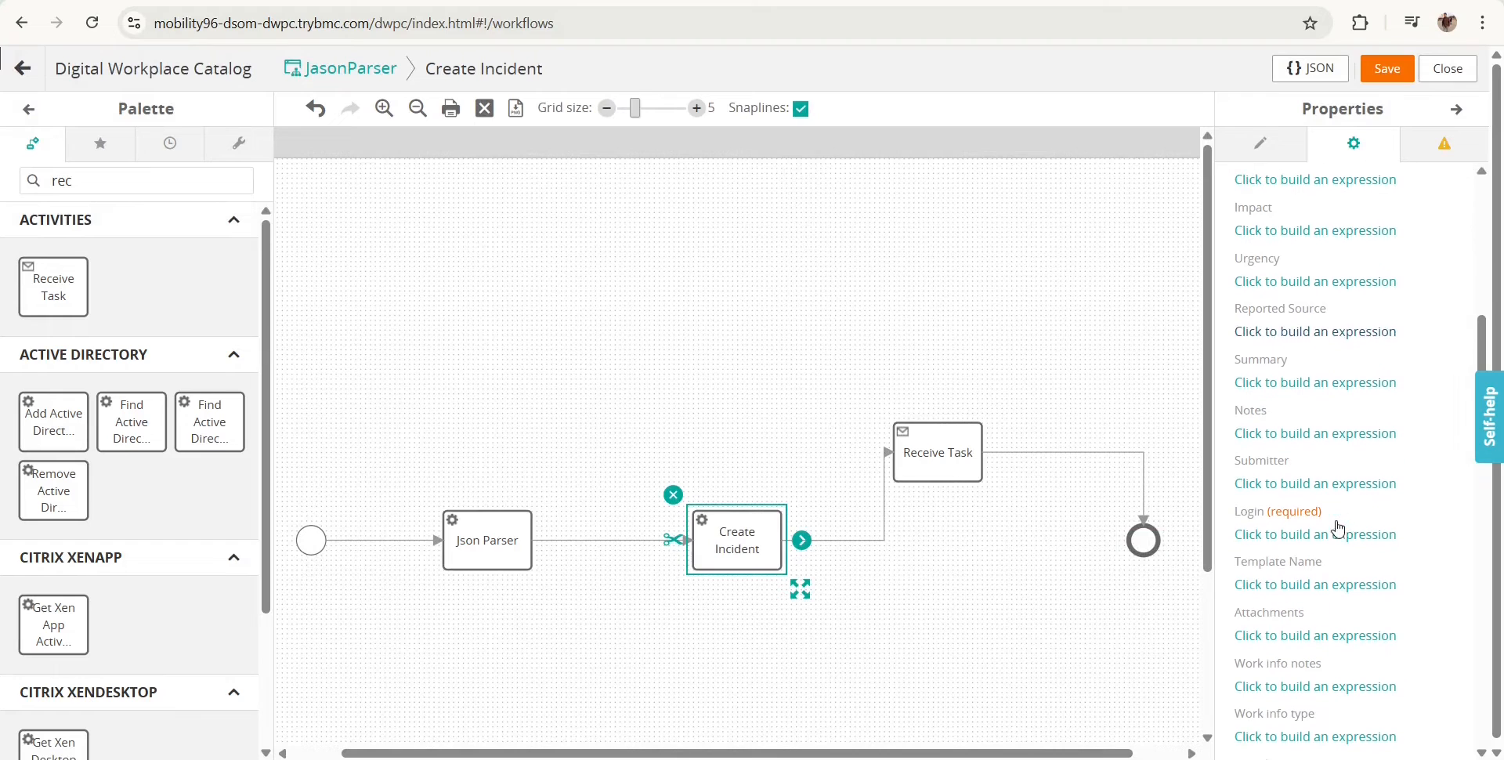
pyautogui.scroll(2, 1285, 314)
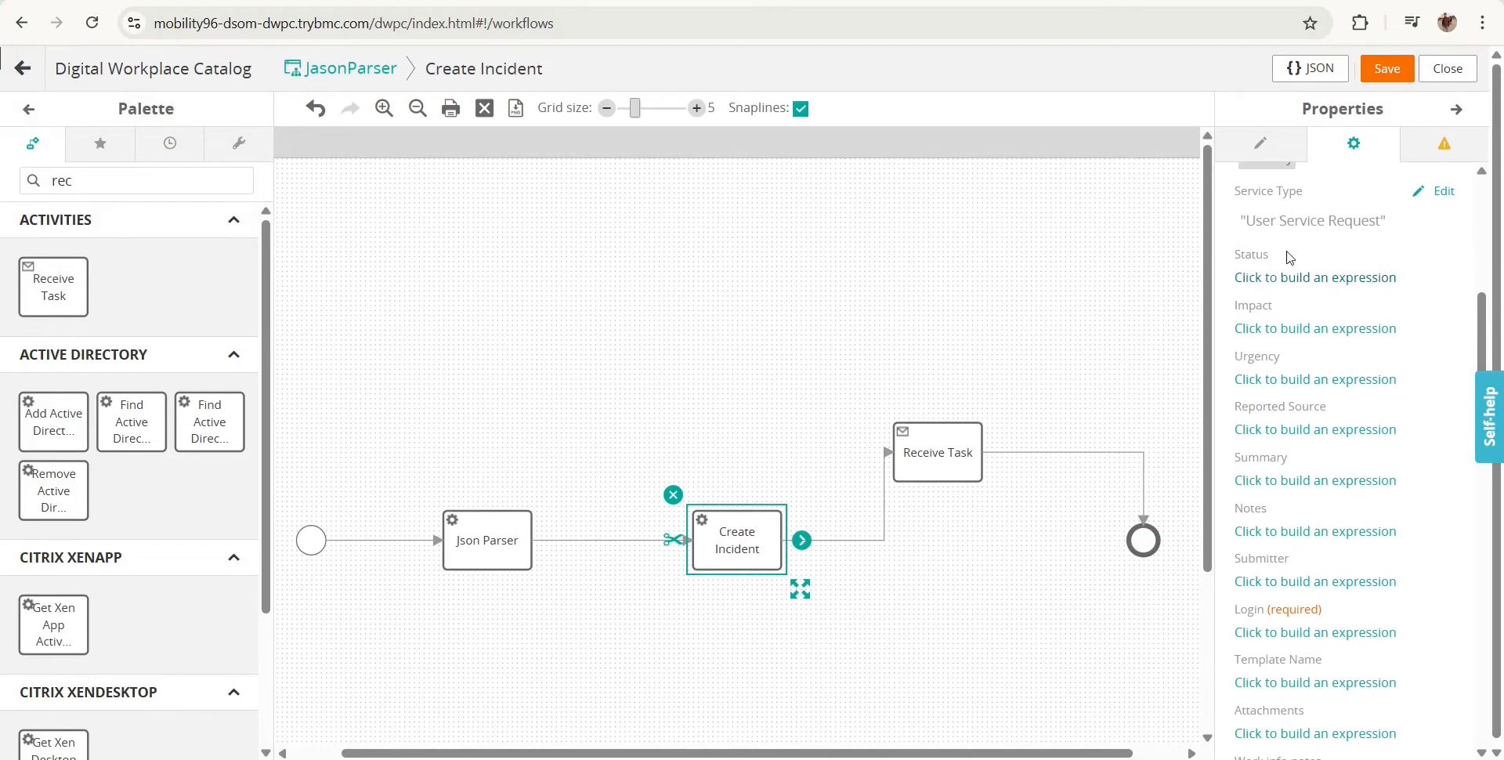
pyautogui.click(1264, 330)
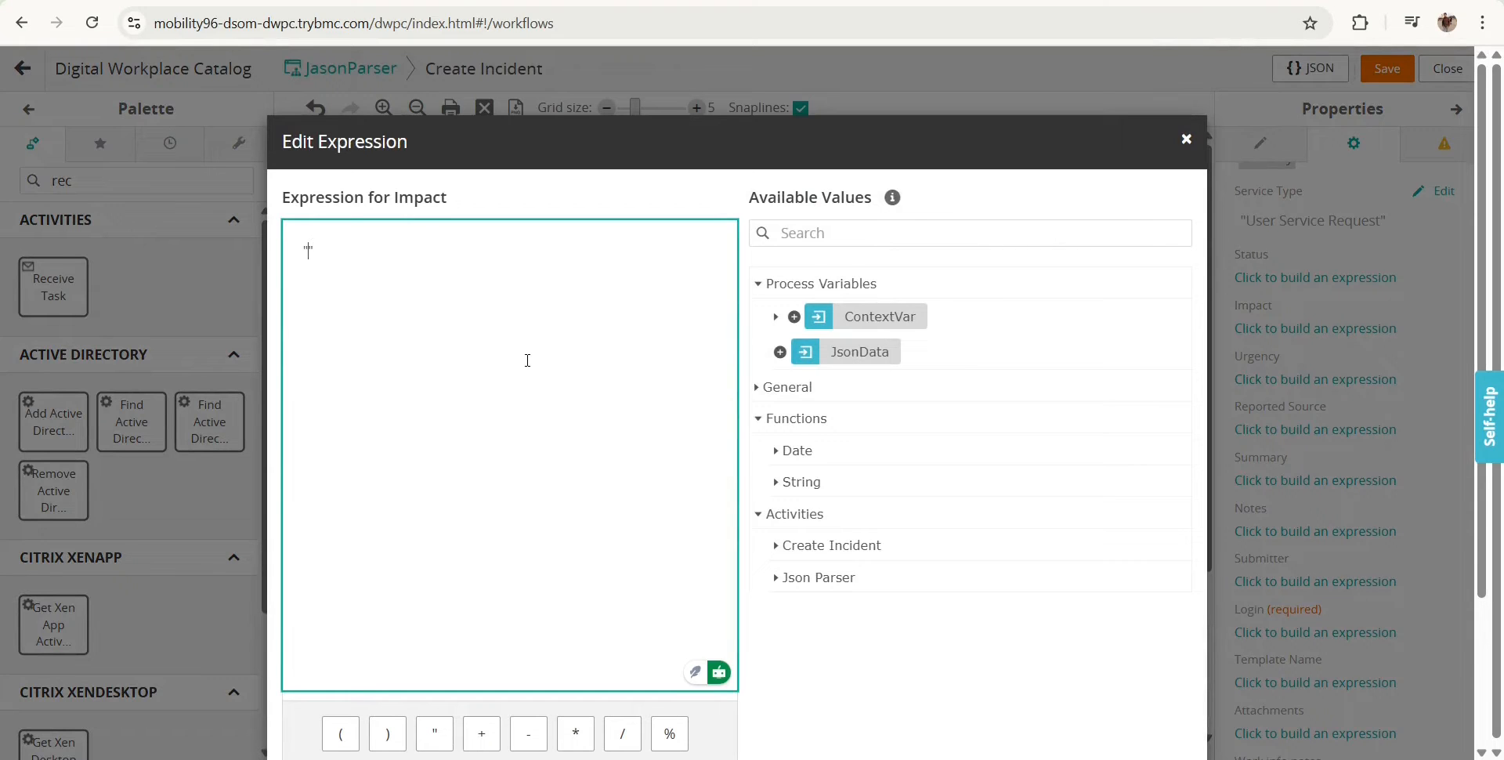
pyautogui.write('"')
pyautogui.hotkey('ctrl', 'v')
pyautogui.scroll(-3, 616, 378)
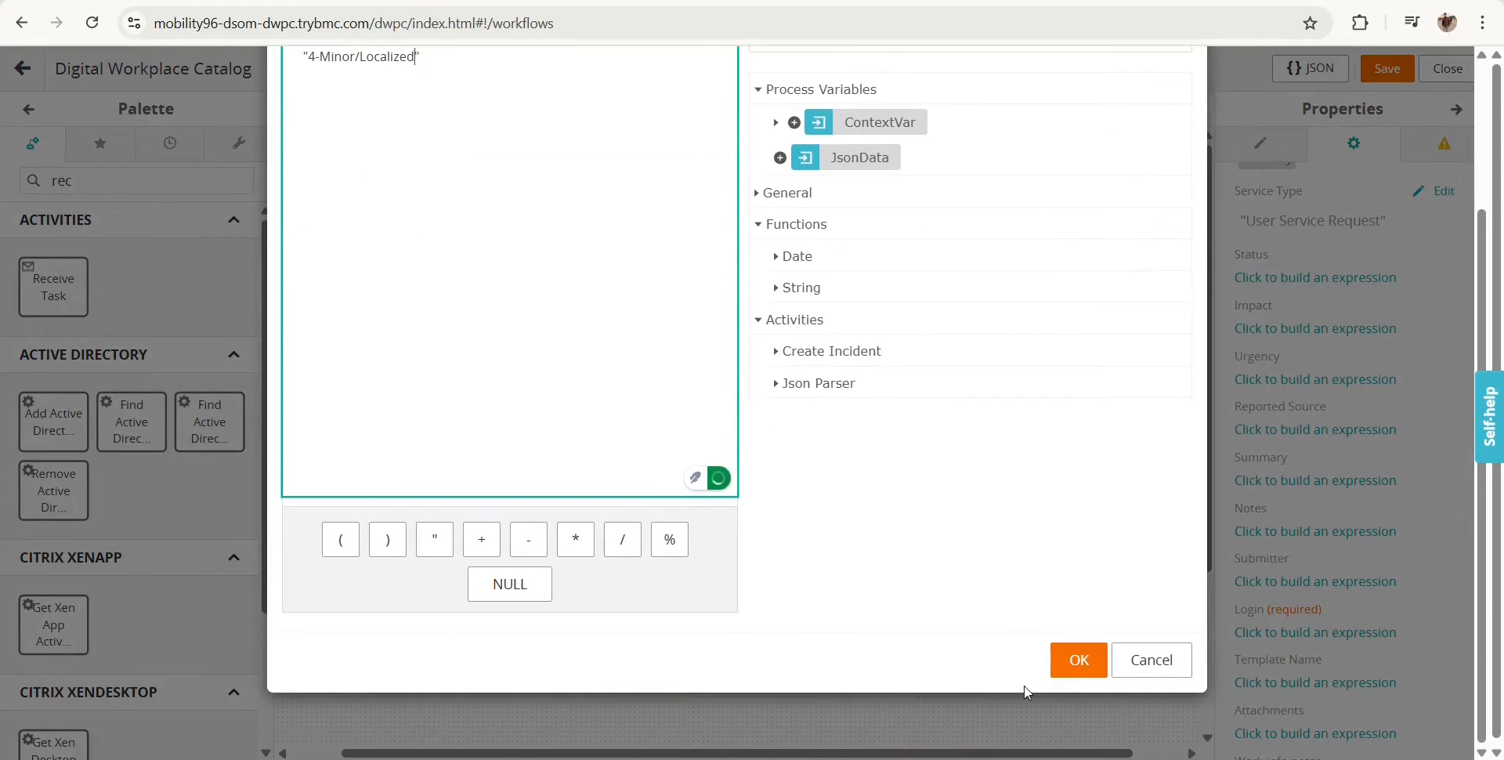
pyautogui.click(1074, 659)
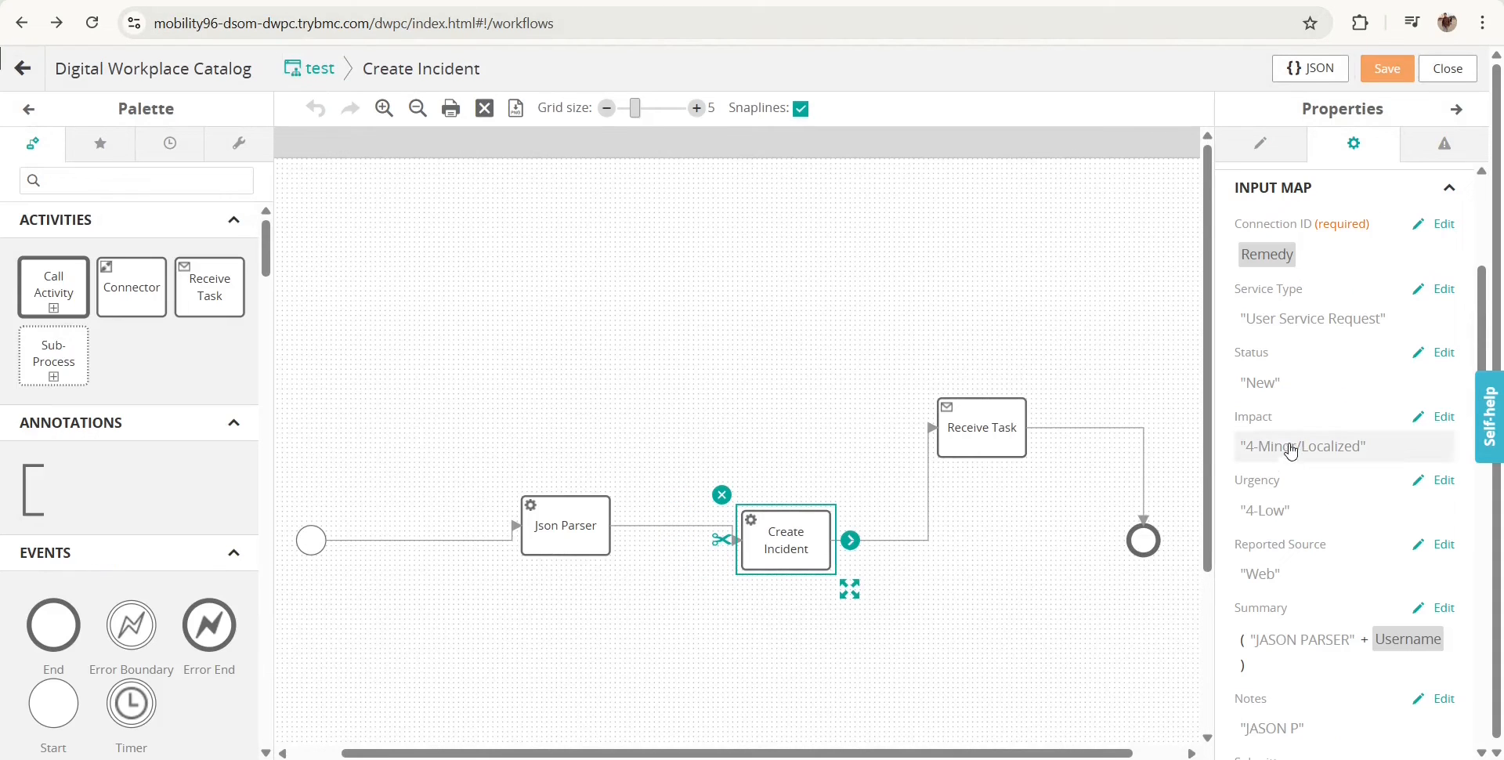
# Copy the Urgency expression "4-Low" from the test workflow's Create Incident action into the same input of the JasonParser workflow
pyautogui.click(1443, 480)
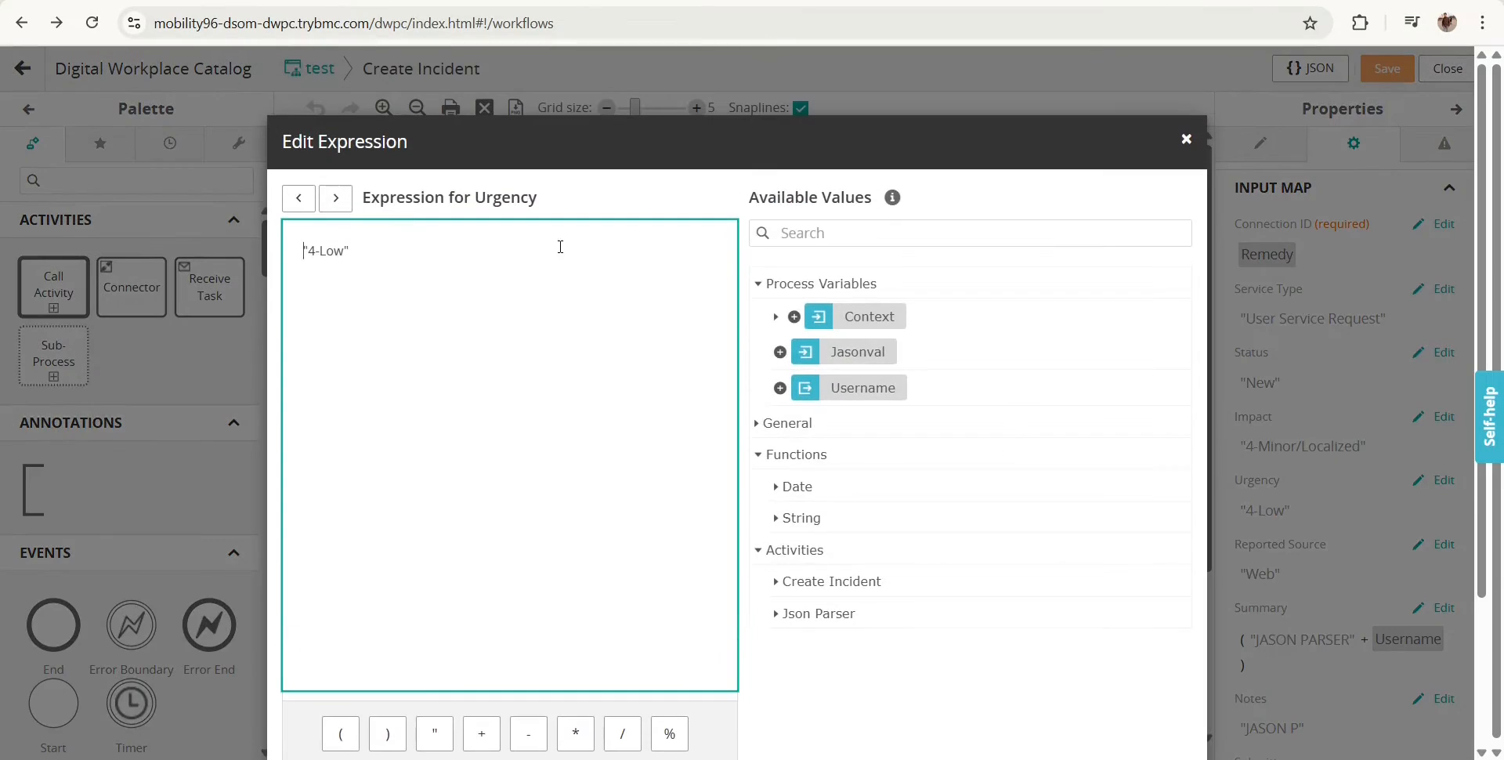
pyautogui.moveTo(383, 247); pyautogui.dragTo(195, 256)
pyautogui.hotkey('ctrl', 'c')
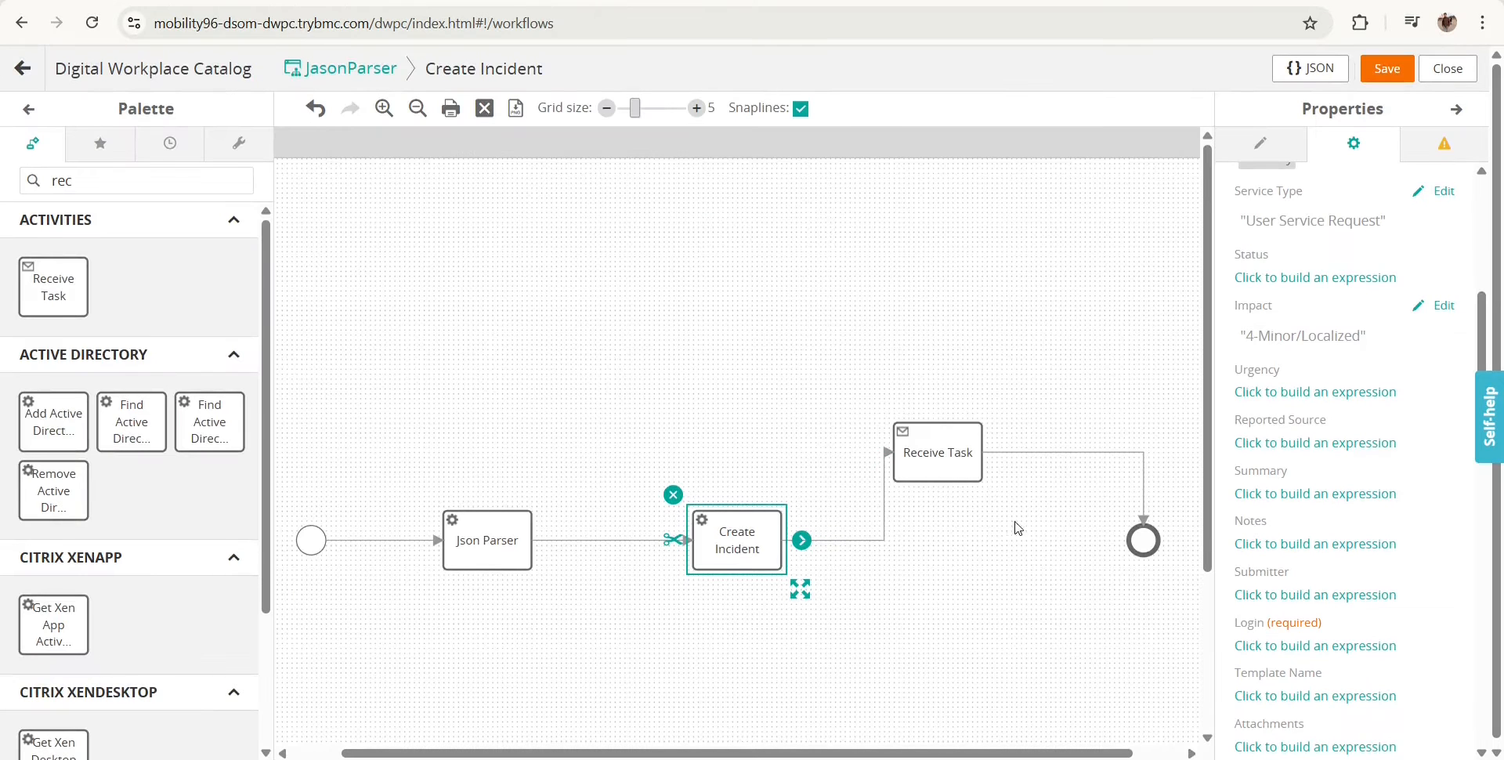
pyautogui.click(1269, 391)
pyautogui.hotkey('ctrl', 'v')
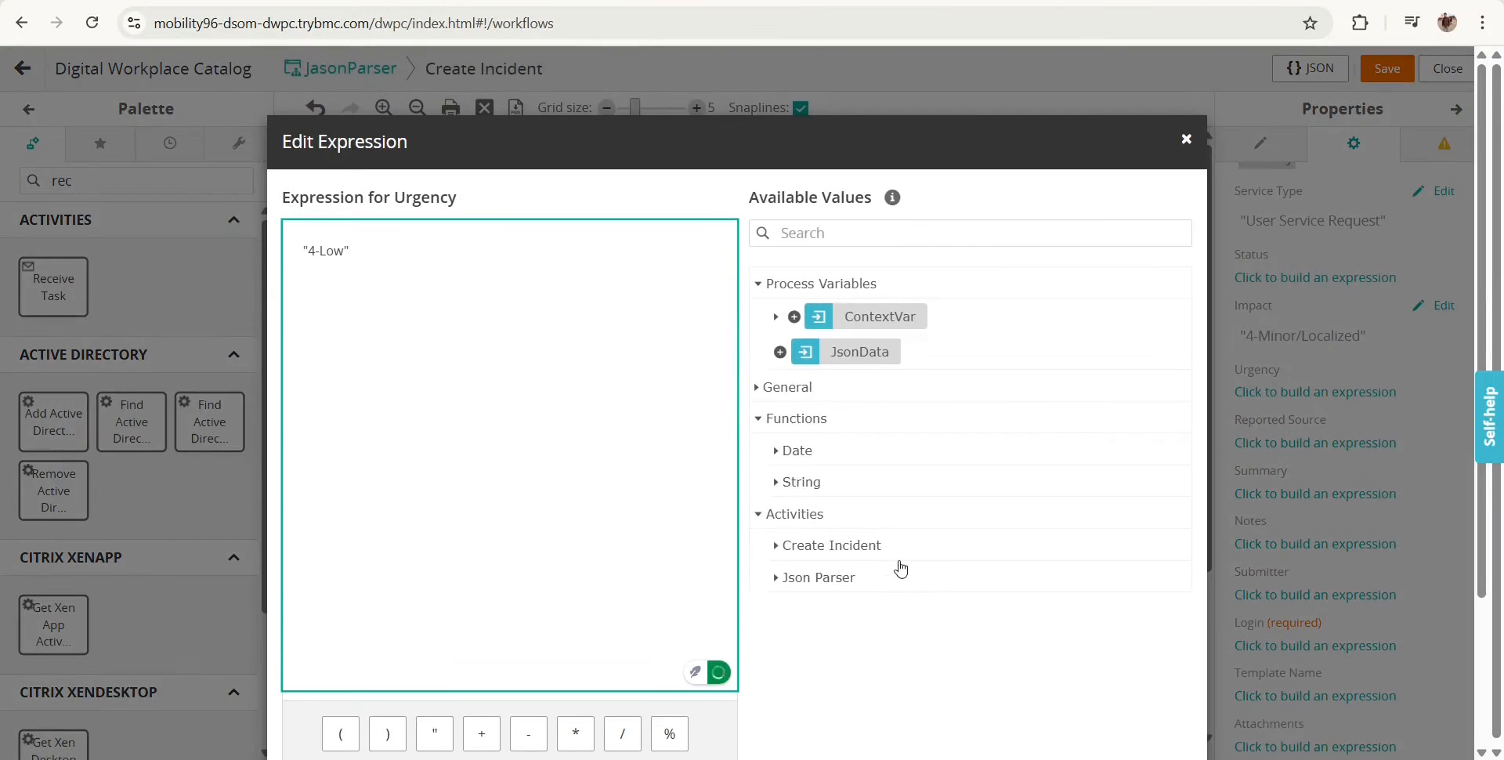
pyautogui.scroll(-3, 901, 569)
pyautogui.click(1078, 658)
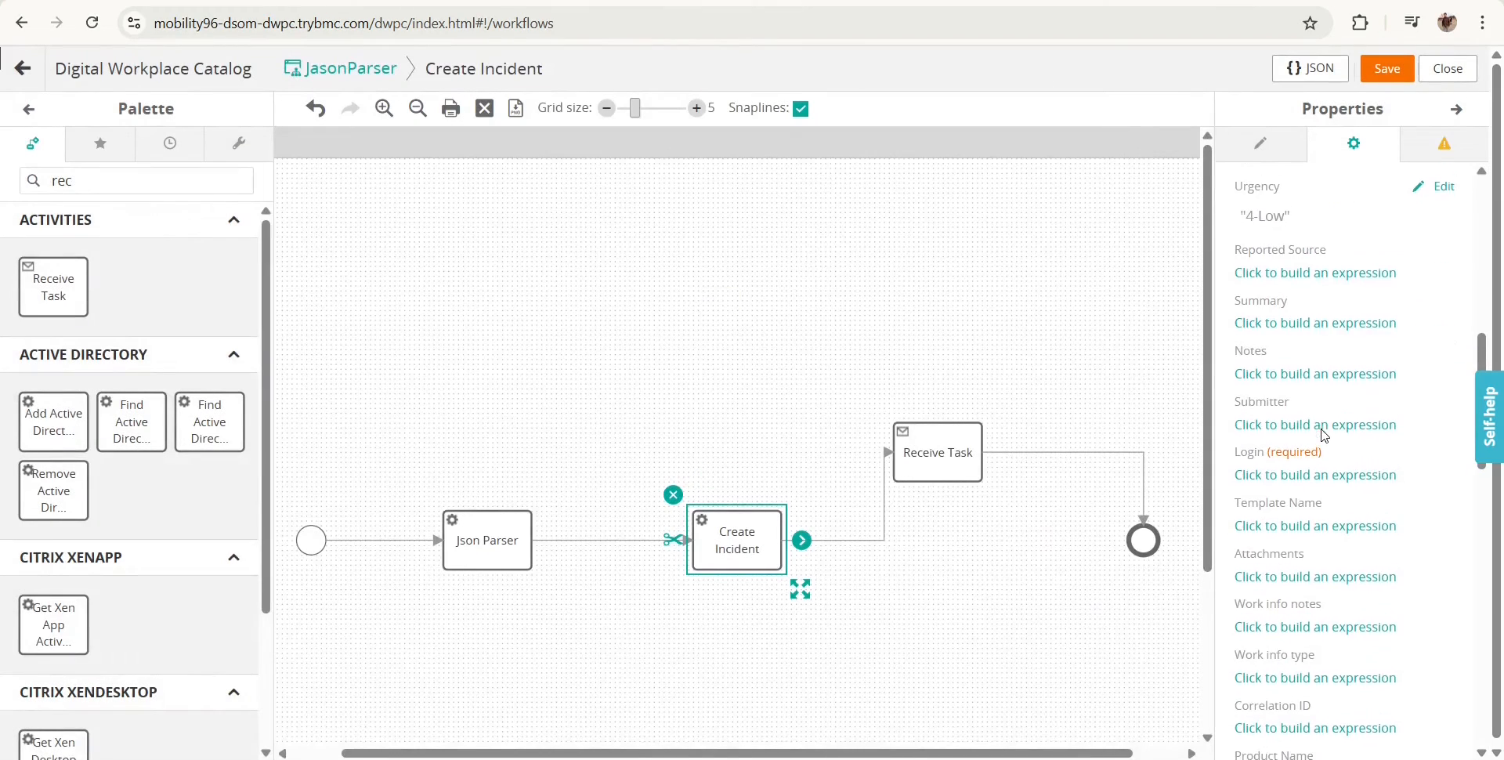
# Examine the remaining Create Incident inputs in the test workflow, including the value used in its Login expression
pyautogui.scroll(-1, 1324, 435)
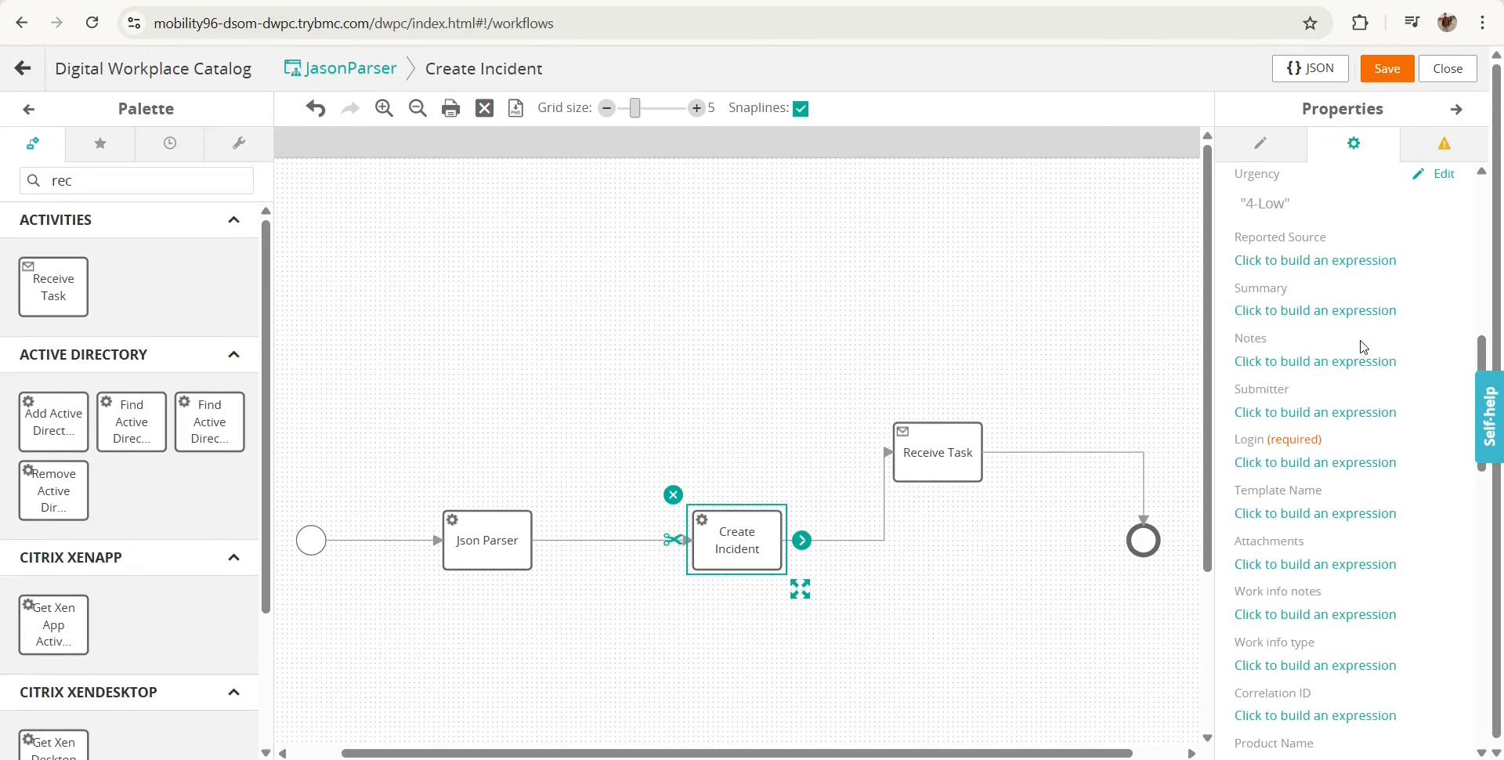
pyautogui.scroll(3, 1351, 329)
pyautogui.scroll(-5, 1344, 315)
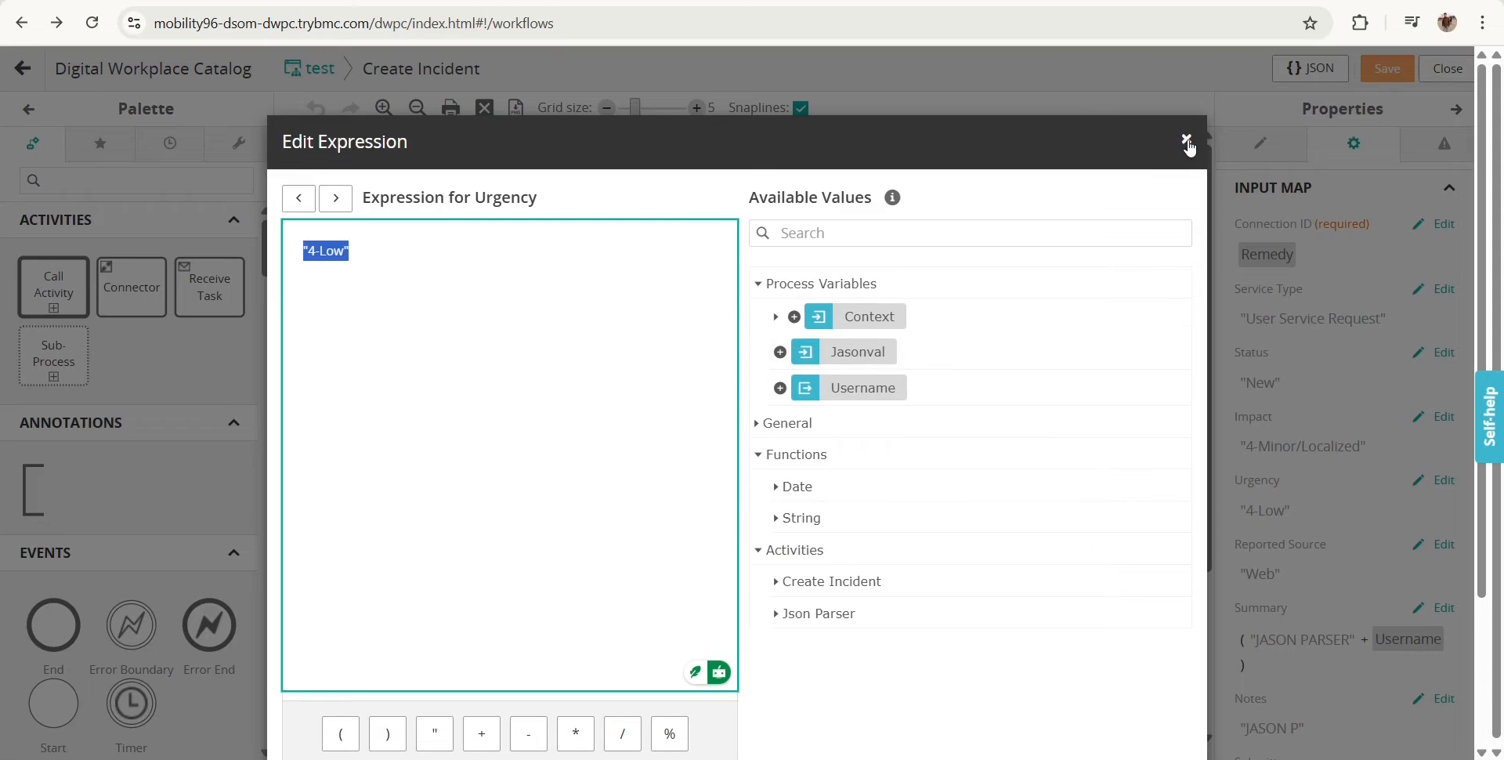
pyautogui.click(1186, 140)
pyautogui.scroll(-3, 1278, 337)
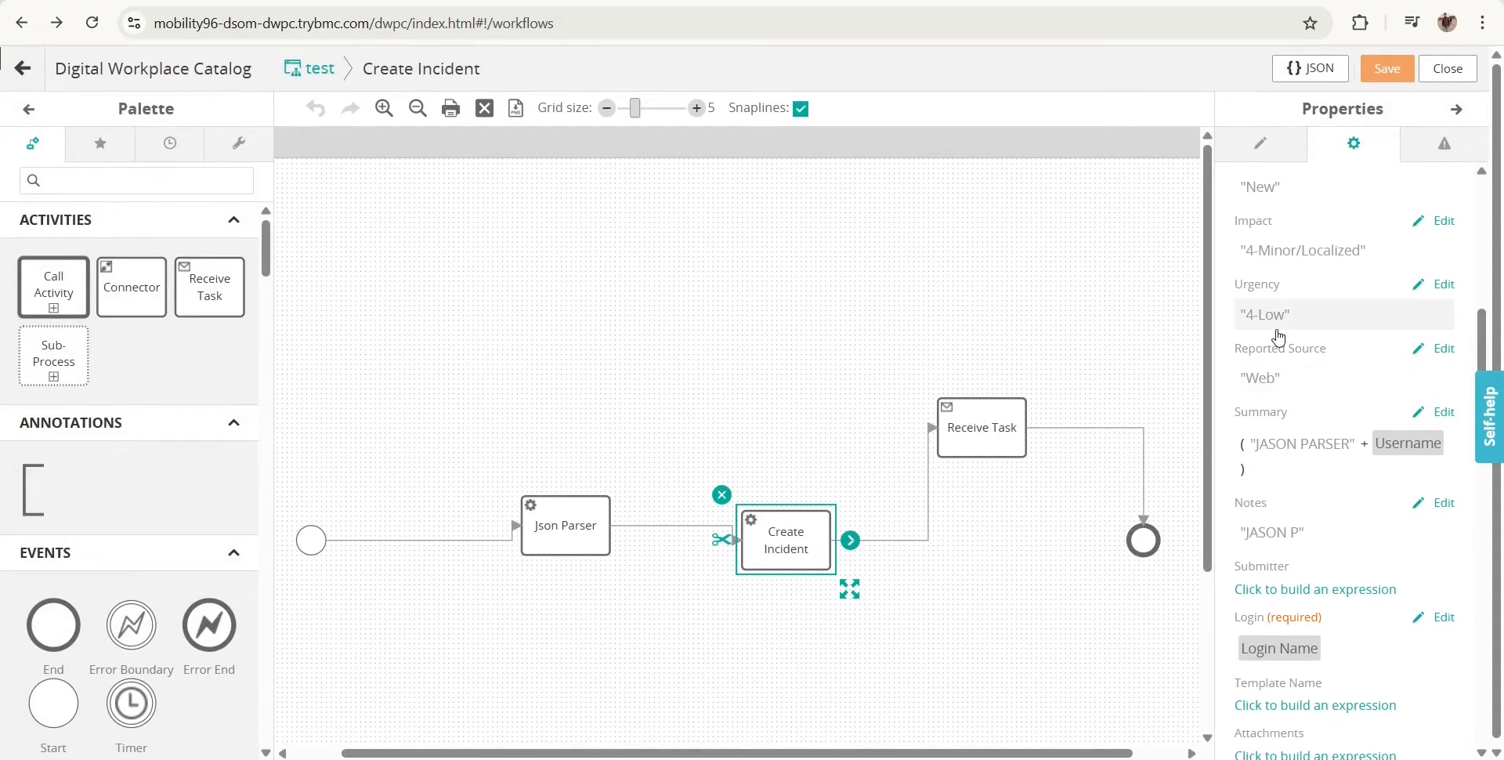
pyautogui.scroll(-1, 1277, 393)
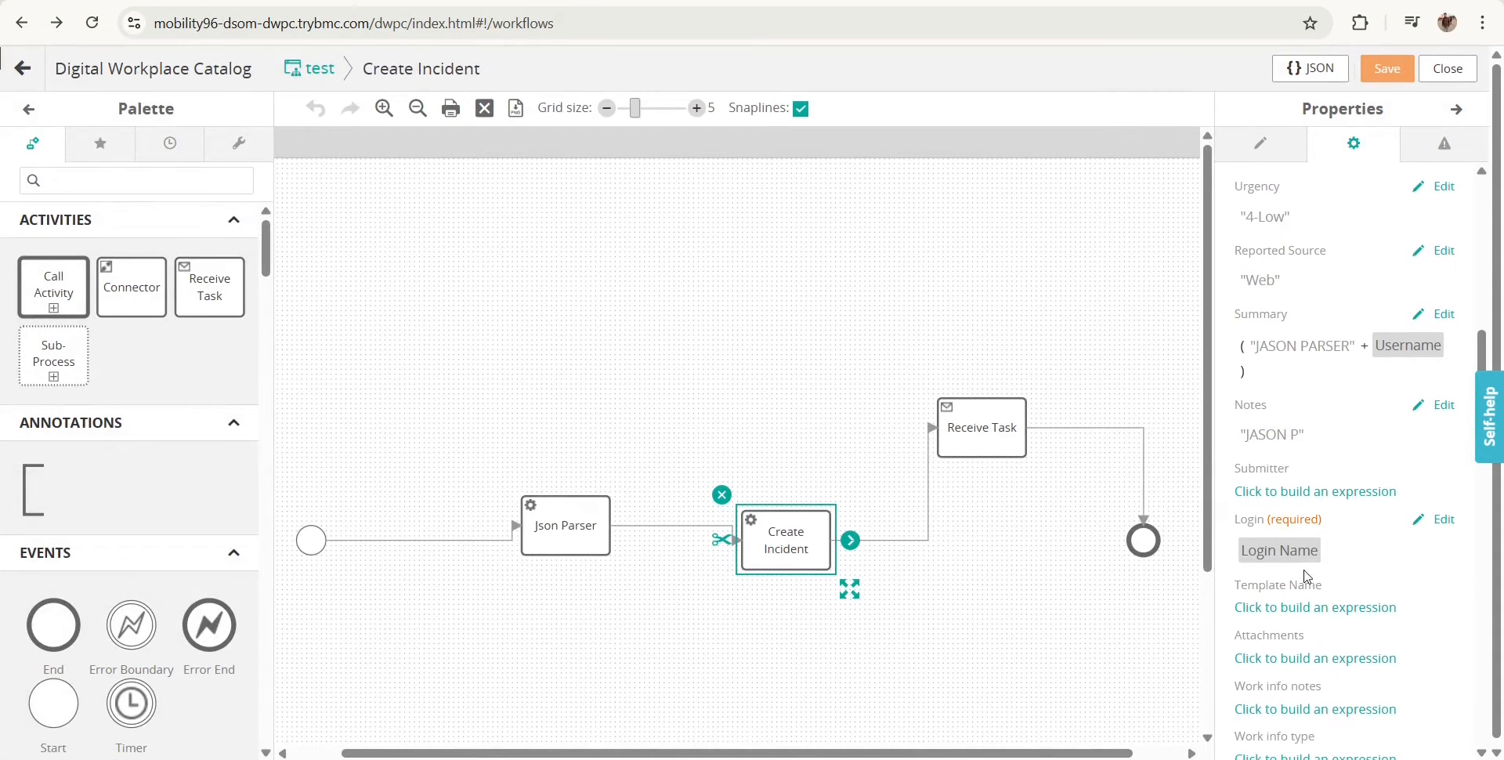
pyautogui.scroll(-2, 1324, 468)
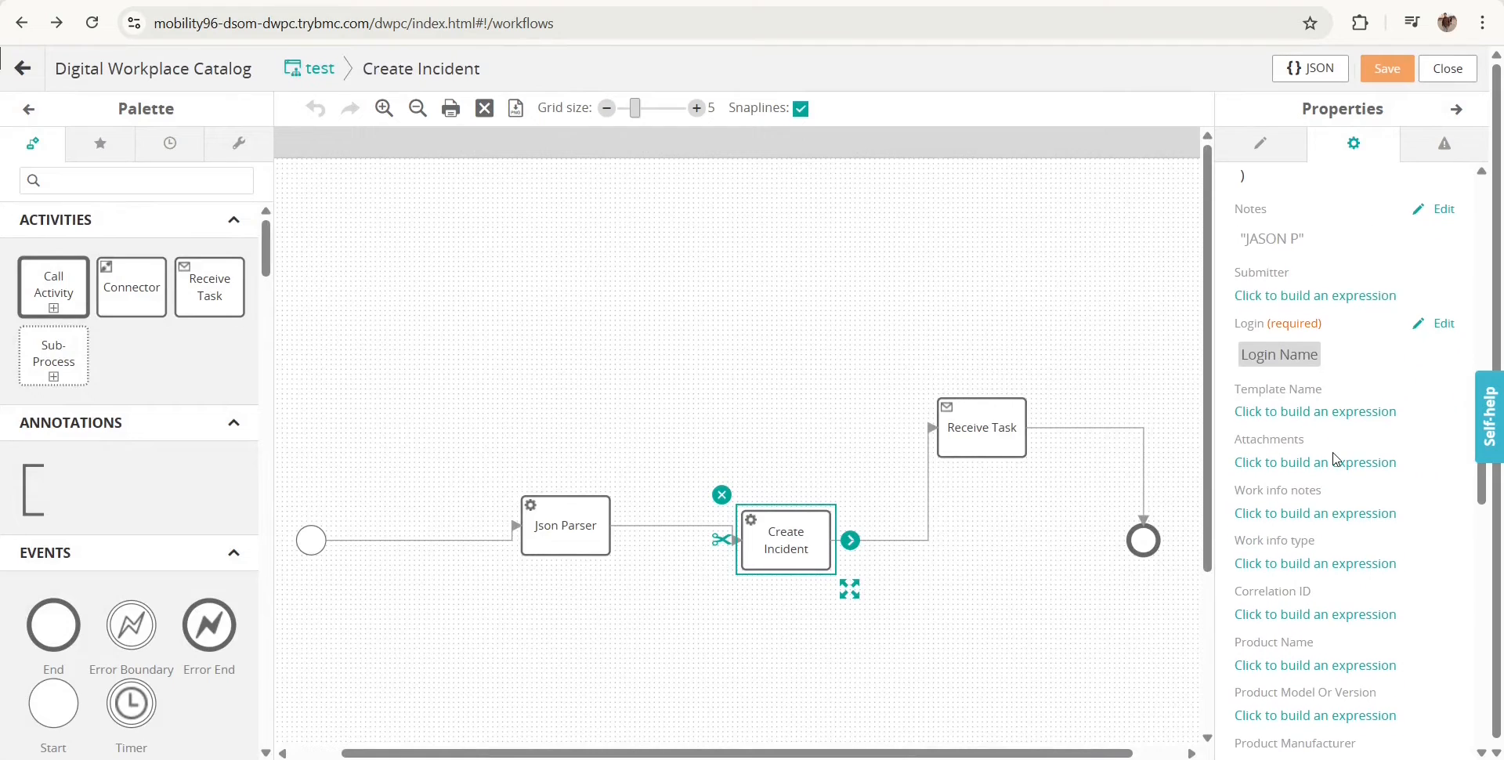
pyautogui.click(1441, 325)
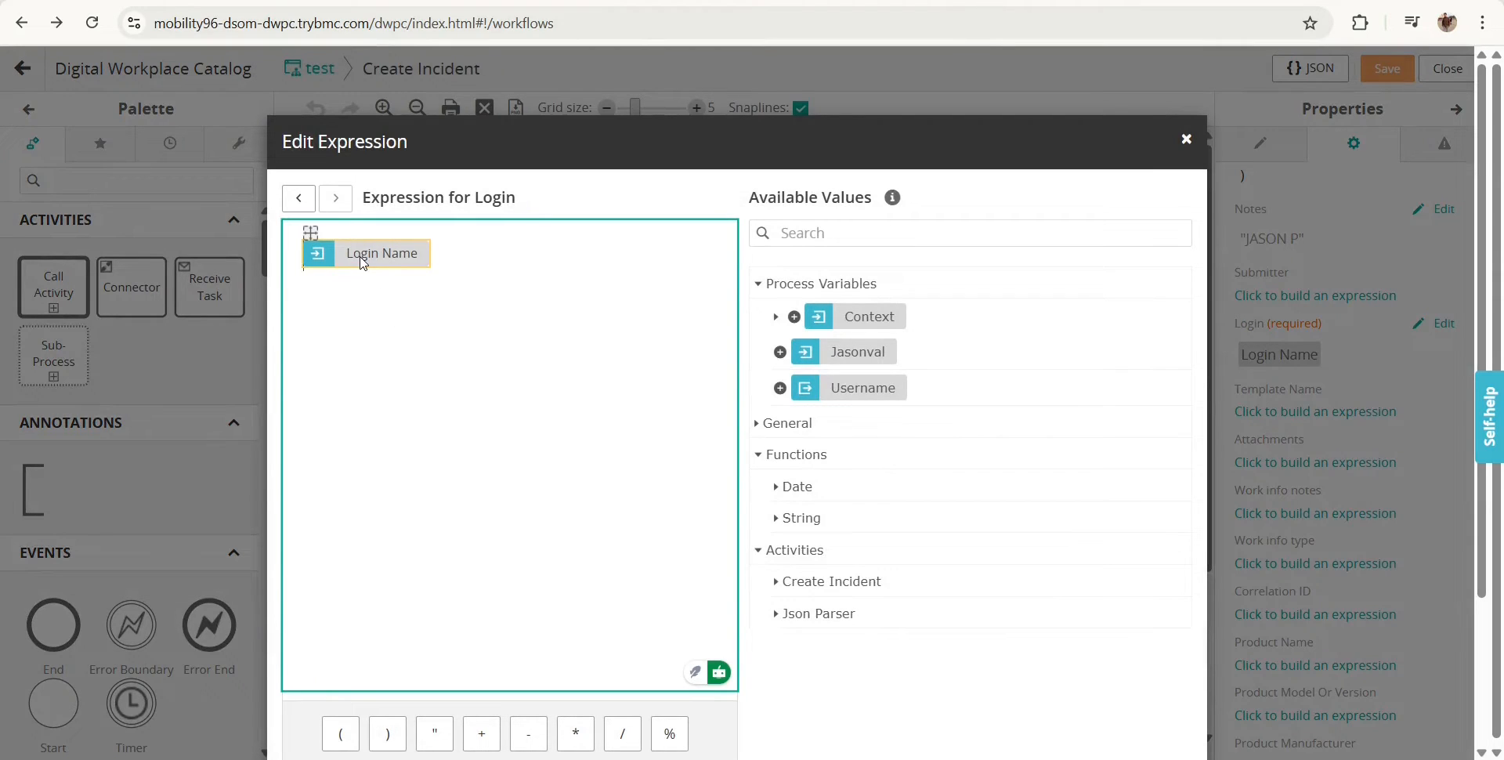
pyautogui.click(1186, 141)
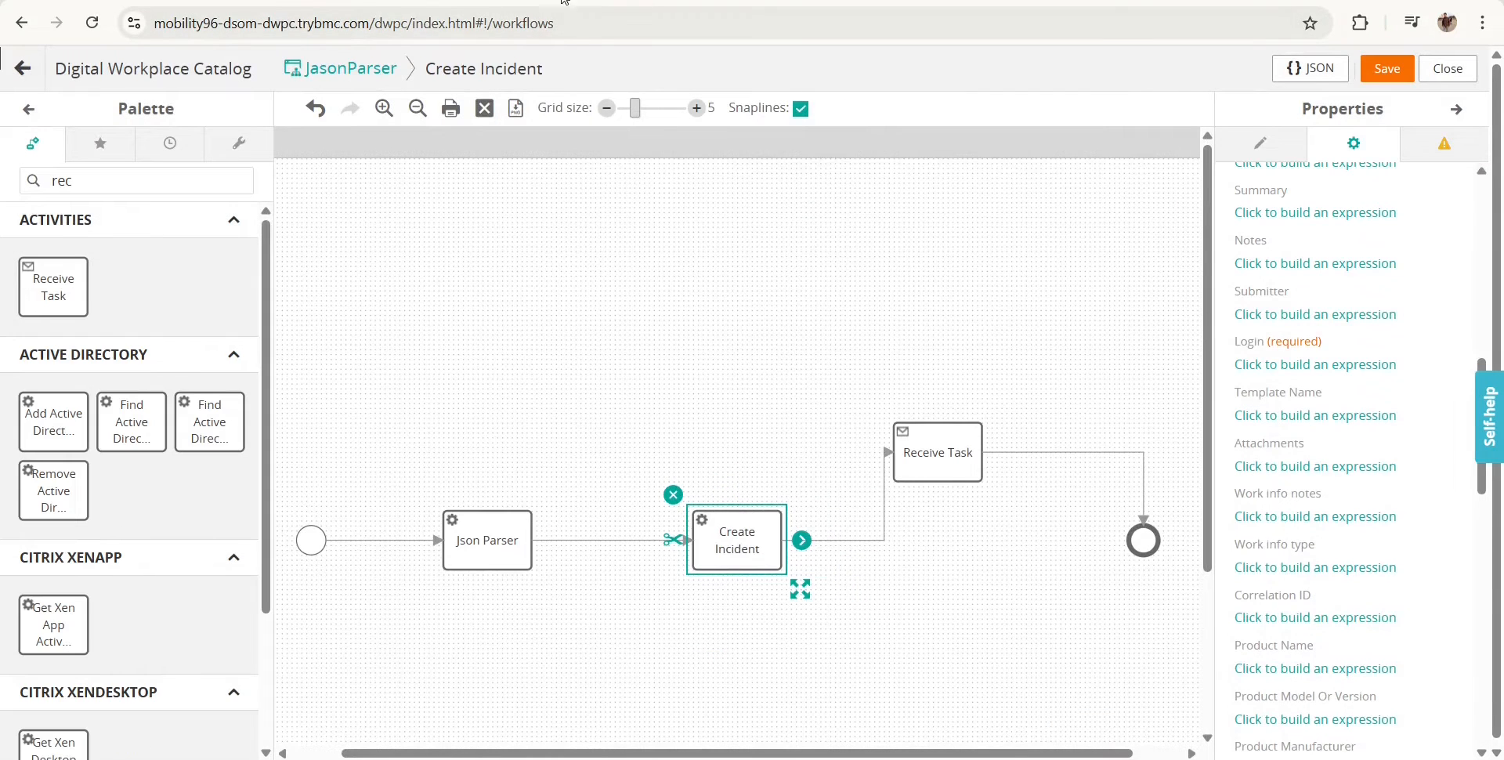
# Set the JasonParser workflow's Create Incident Login expression to Login Name from ContextVar's Requested For User group
pyautogui.click(1258, 367)
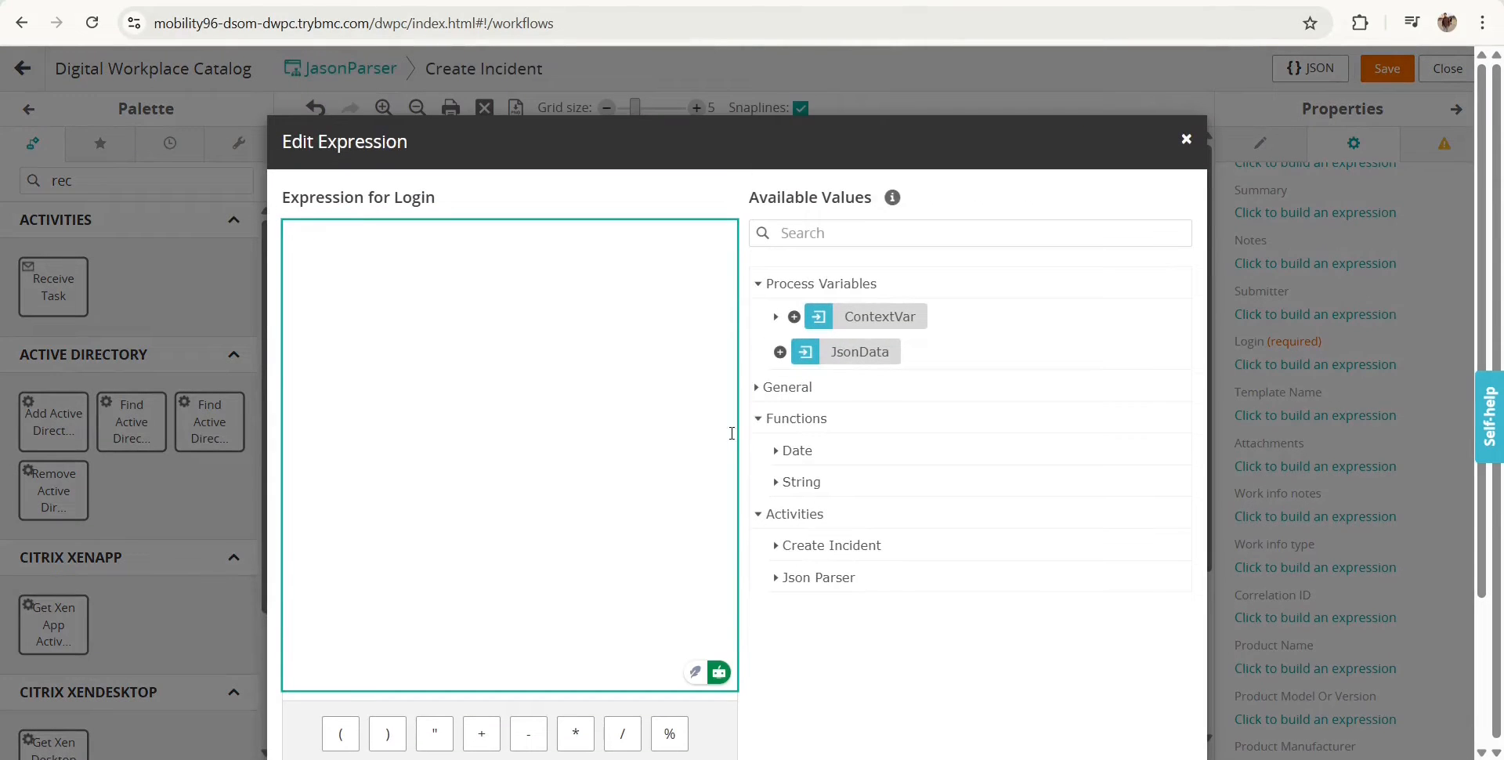
pyautogui.click(778, 321)
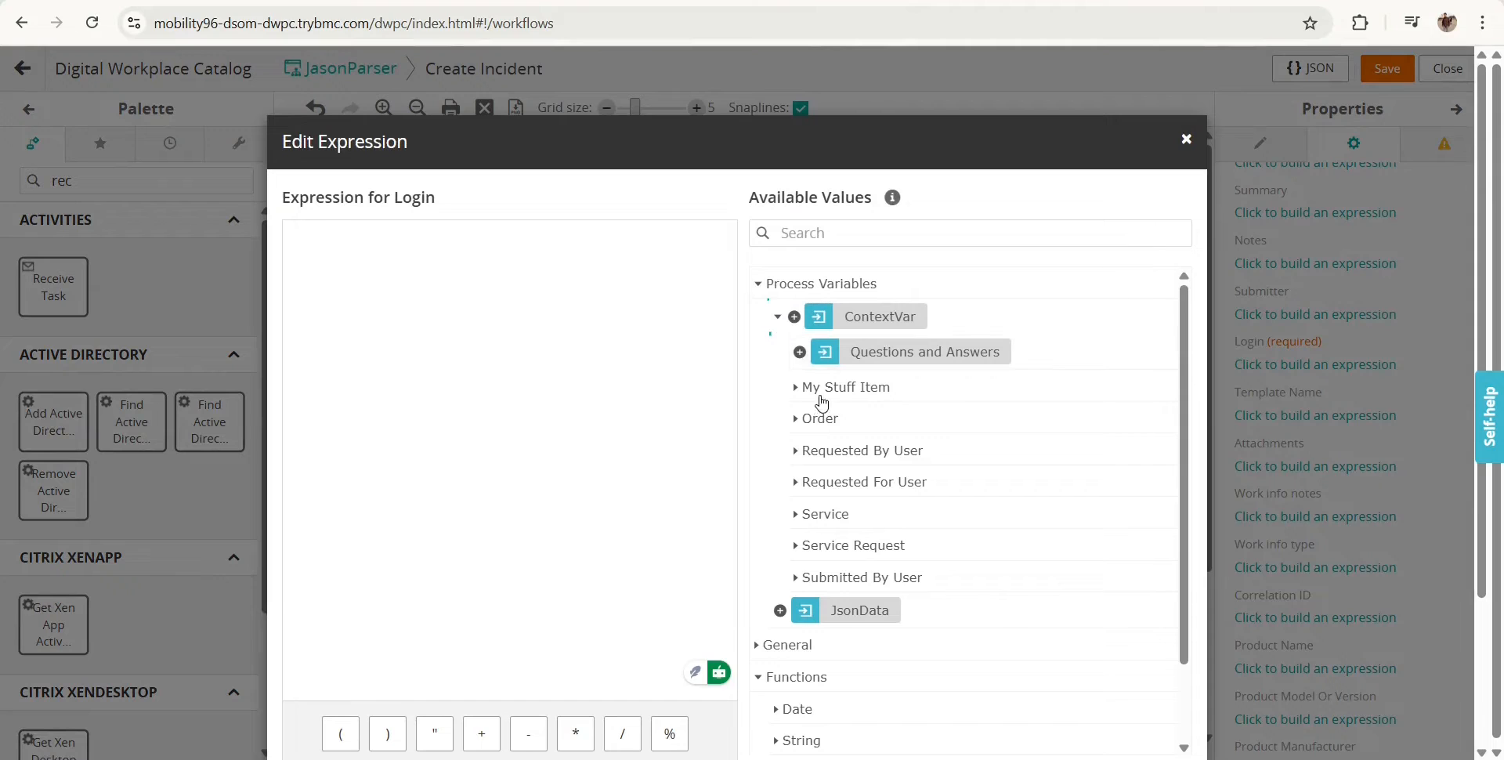
pyautogui.click(796, 481)
pyautogui.scroll(-5, 846, 517)
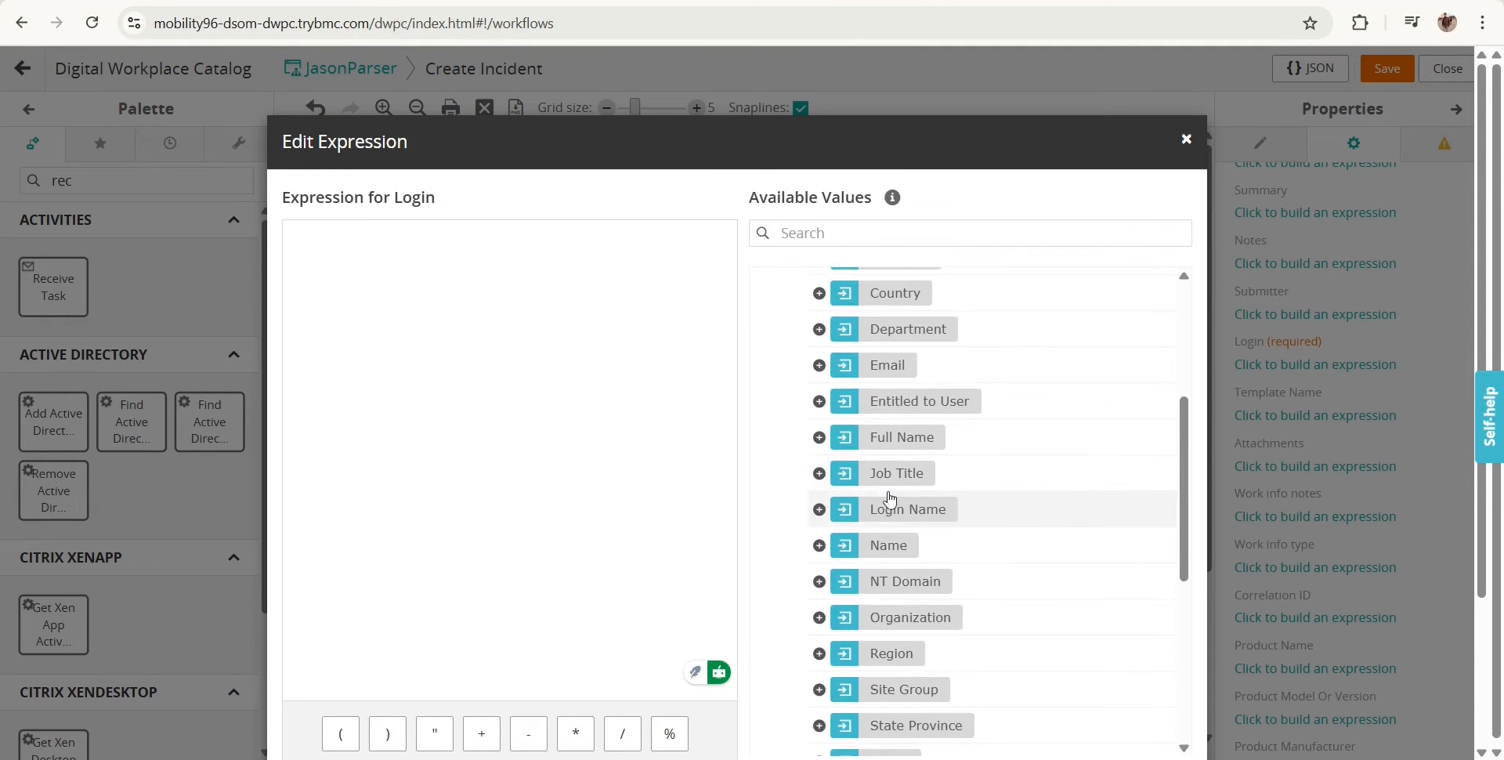
pyautogui.click(820, 509)
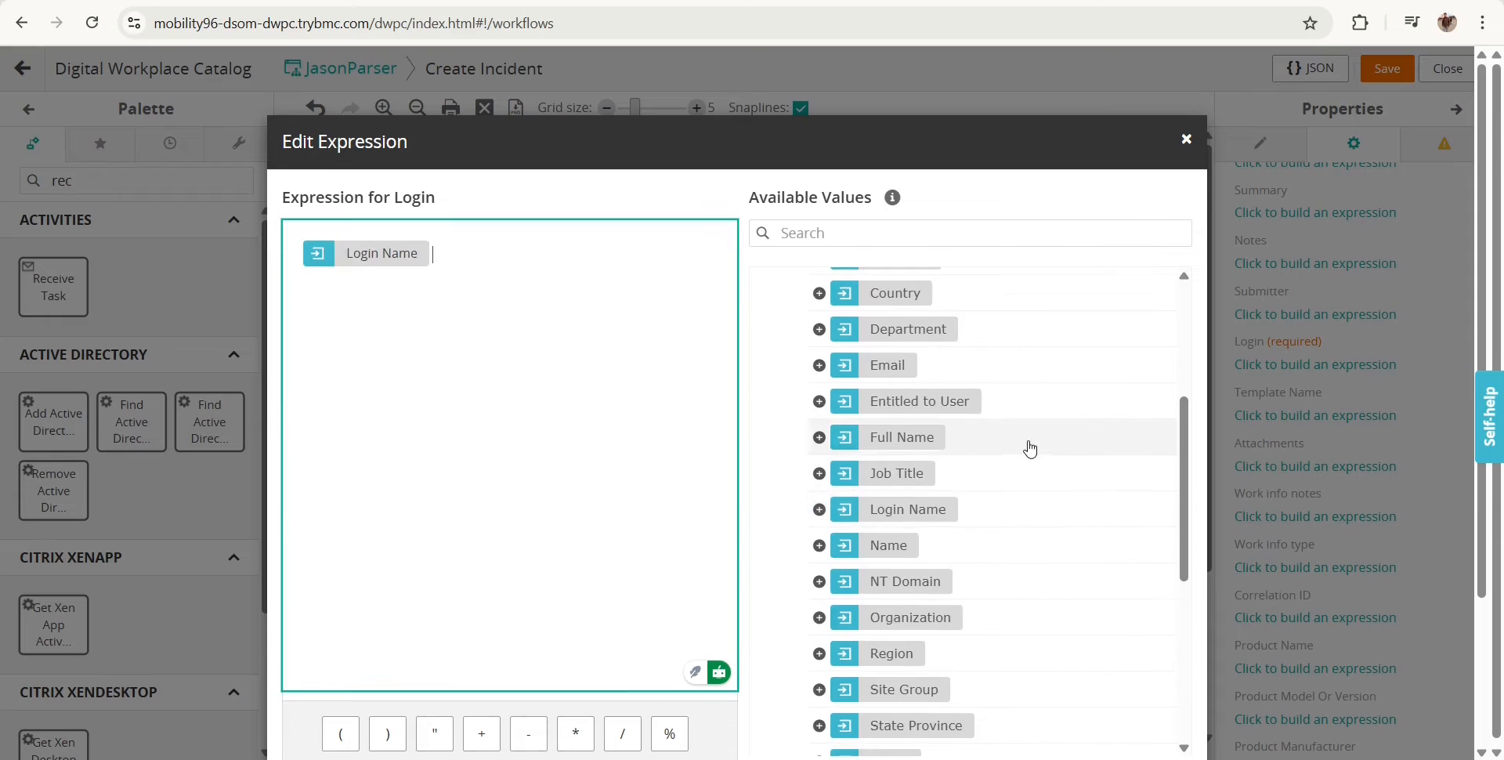
pyautogui.scroll(-5, 1042, 549)
pyautogui.scroll(-3, 1058, 675)
pyautogui.click(1078, 660)
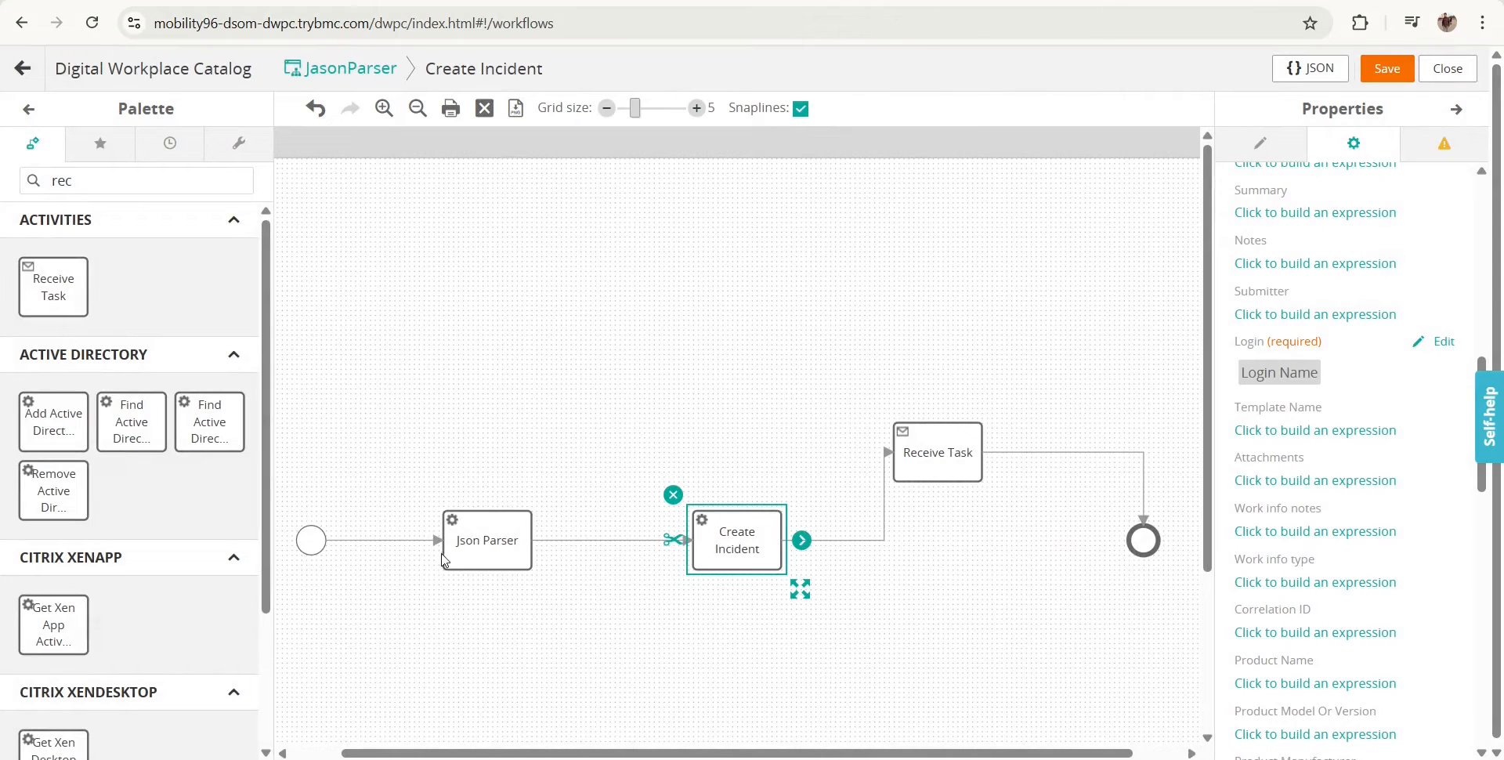
# Set the Json input of the JasonParser workflow's Json Parser action to the JsonData process variable
pyautogui.click(474, 546)
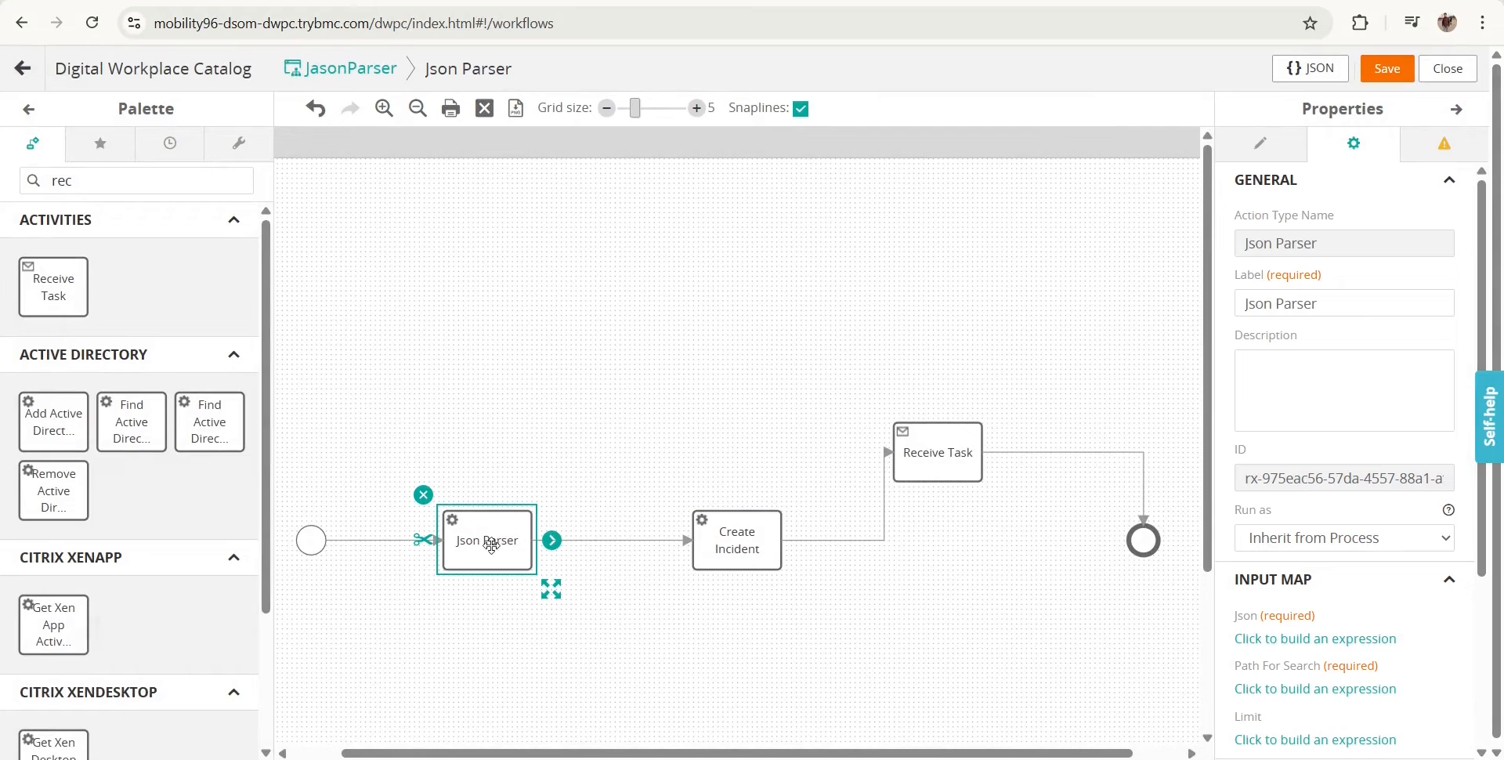
pyautogui.scroll(-1, 1303, 504)
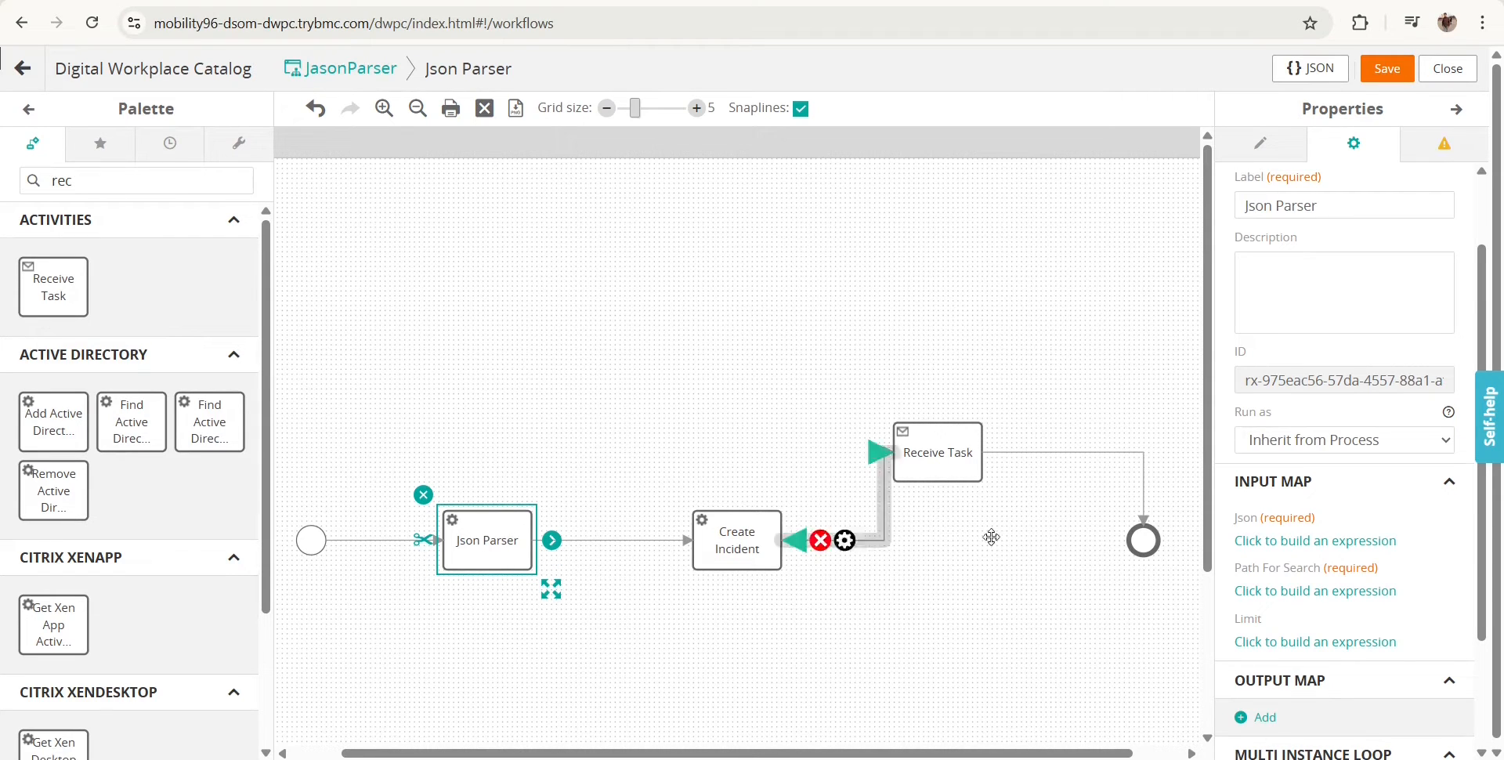
pyautogui.click(1275, 542)
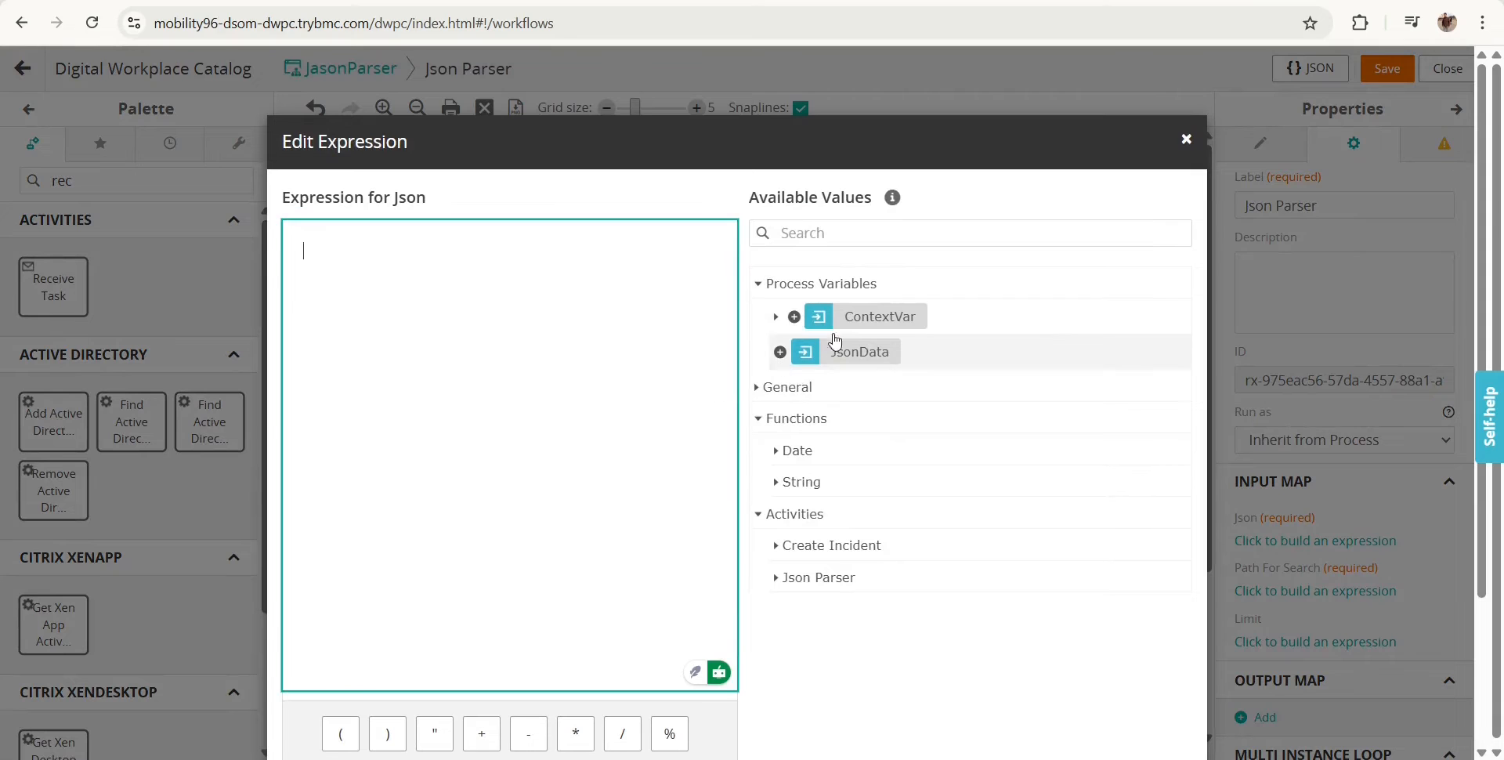
pyautogui.click(781, 352)
pyautogui.scroll(-3, 783, 533)
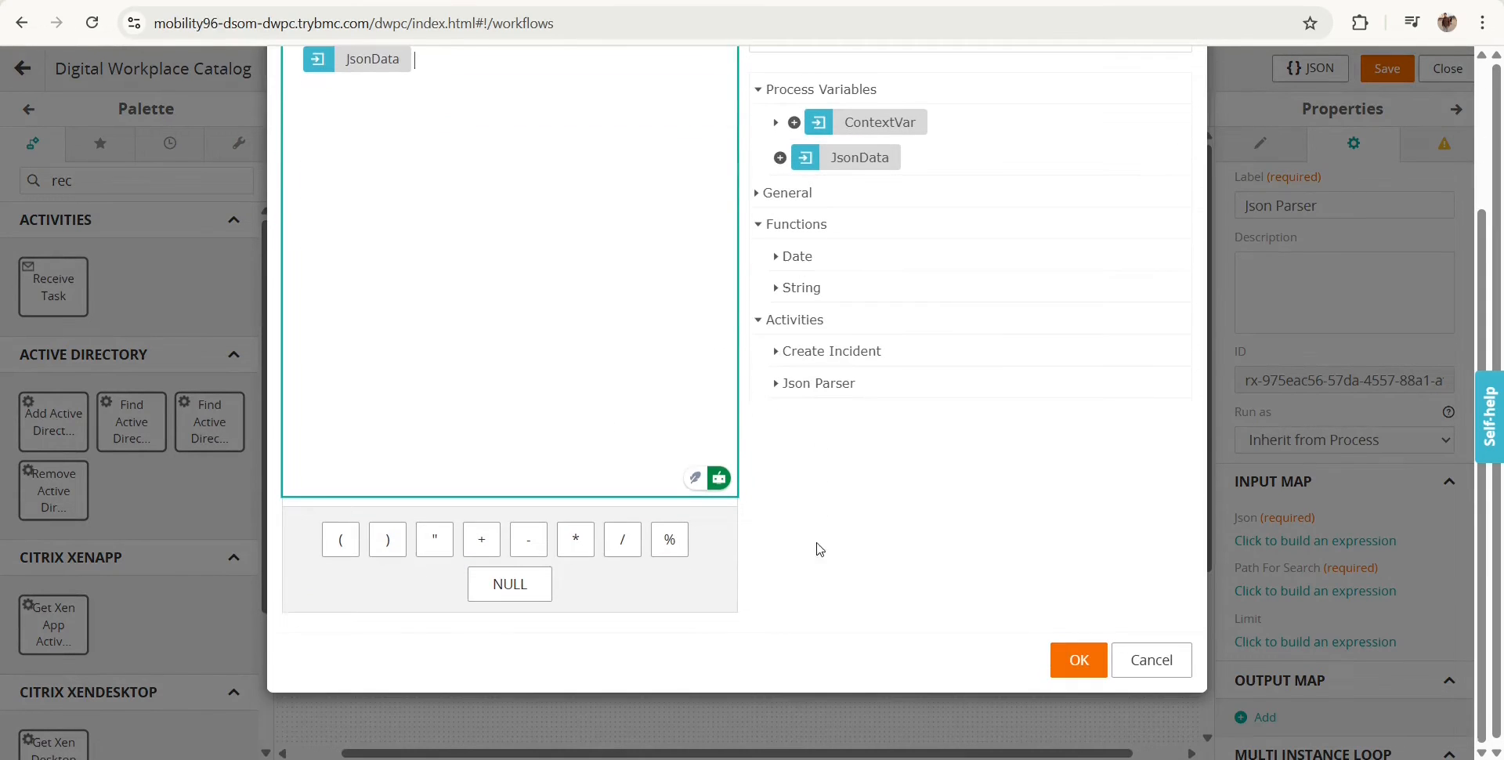
pyautogui.click(1083, 659)
# Copy the Path For Search expression "$.user.name" from the test workflow's Json Parser action, leaving that expression unmodified
pyautogui.scroll(-3, 1420, 511)
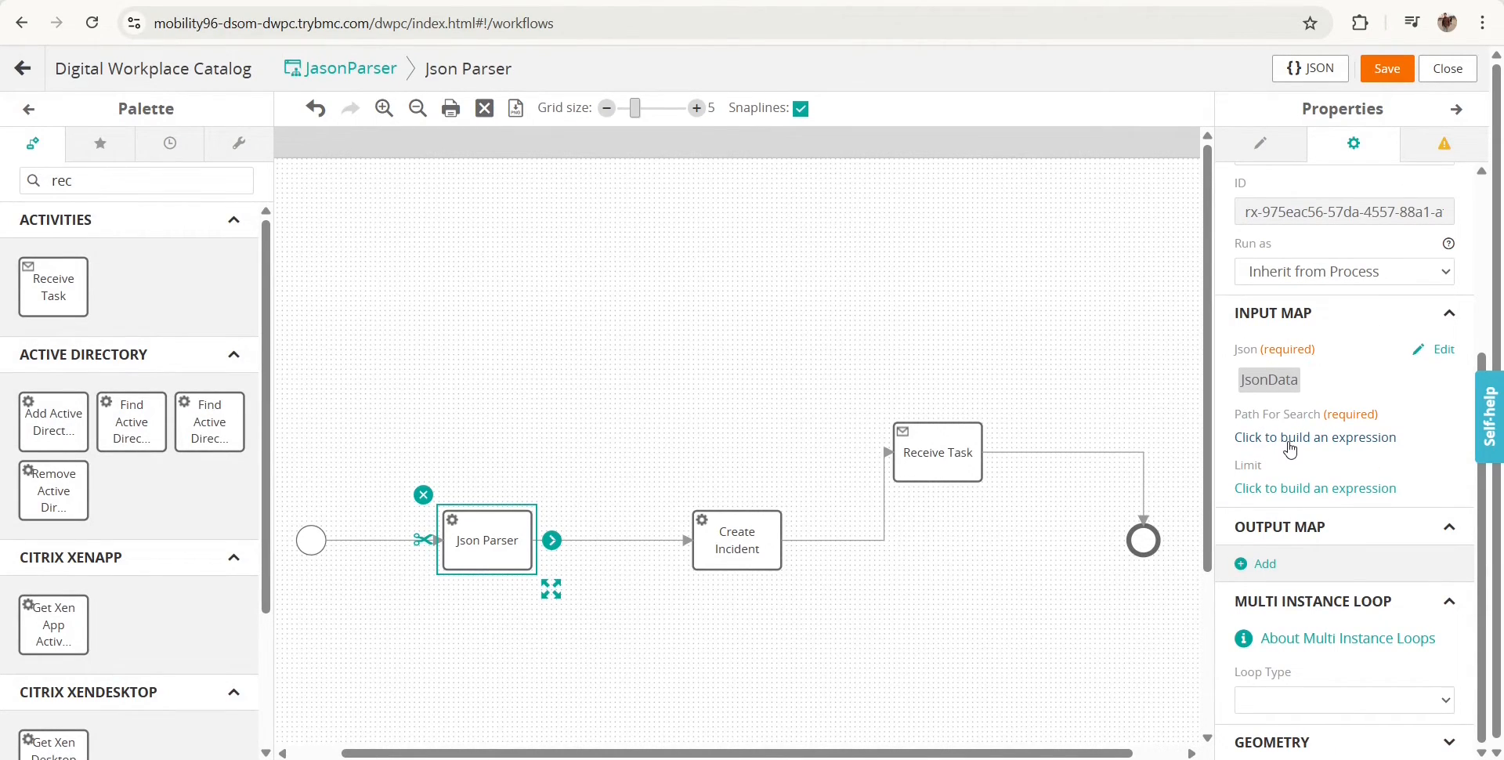
pyautogui.moveTo(856, 549)
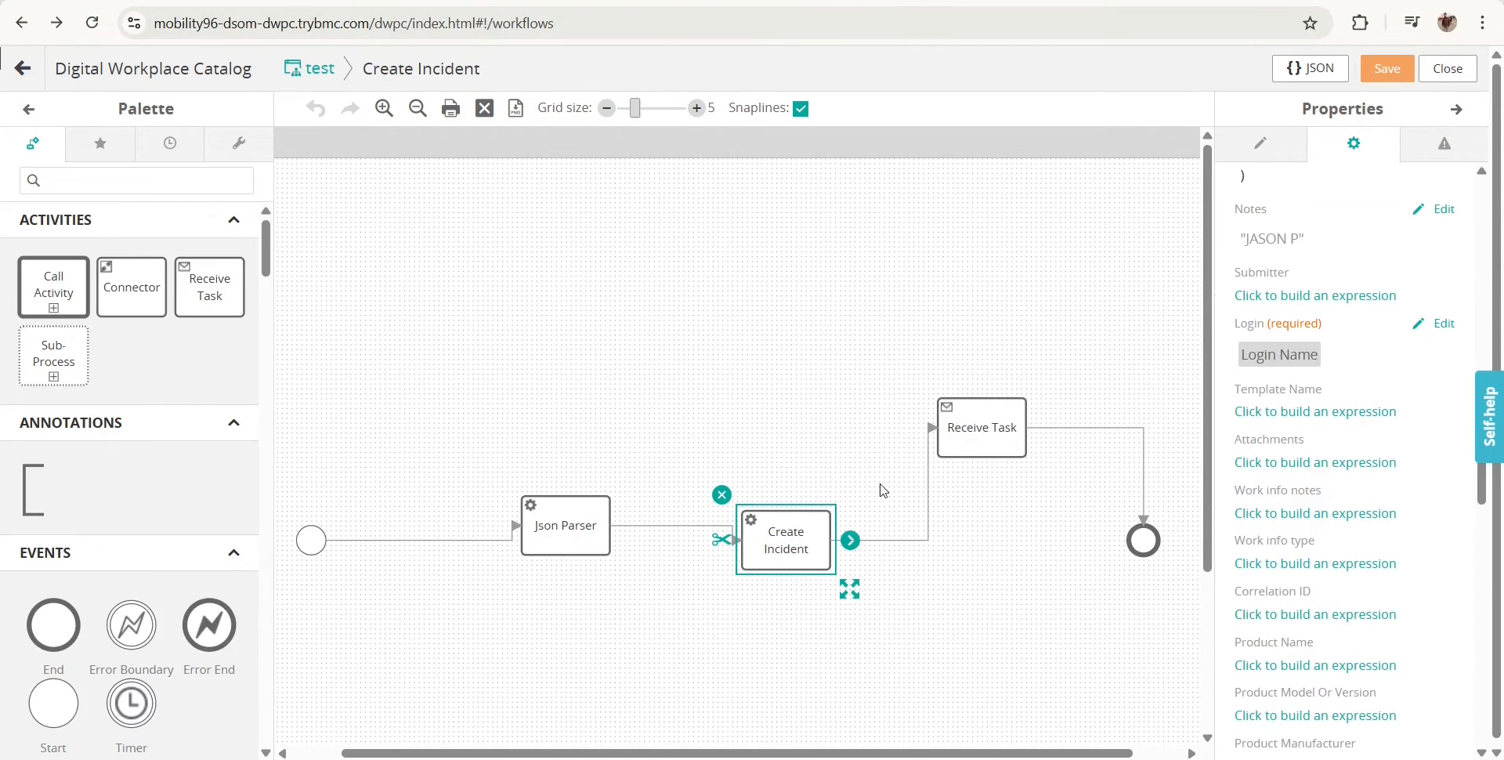
pyautogui.scroll(-1, 1334, 431)
pyautogui.scroll(5, 1332, 458)
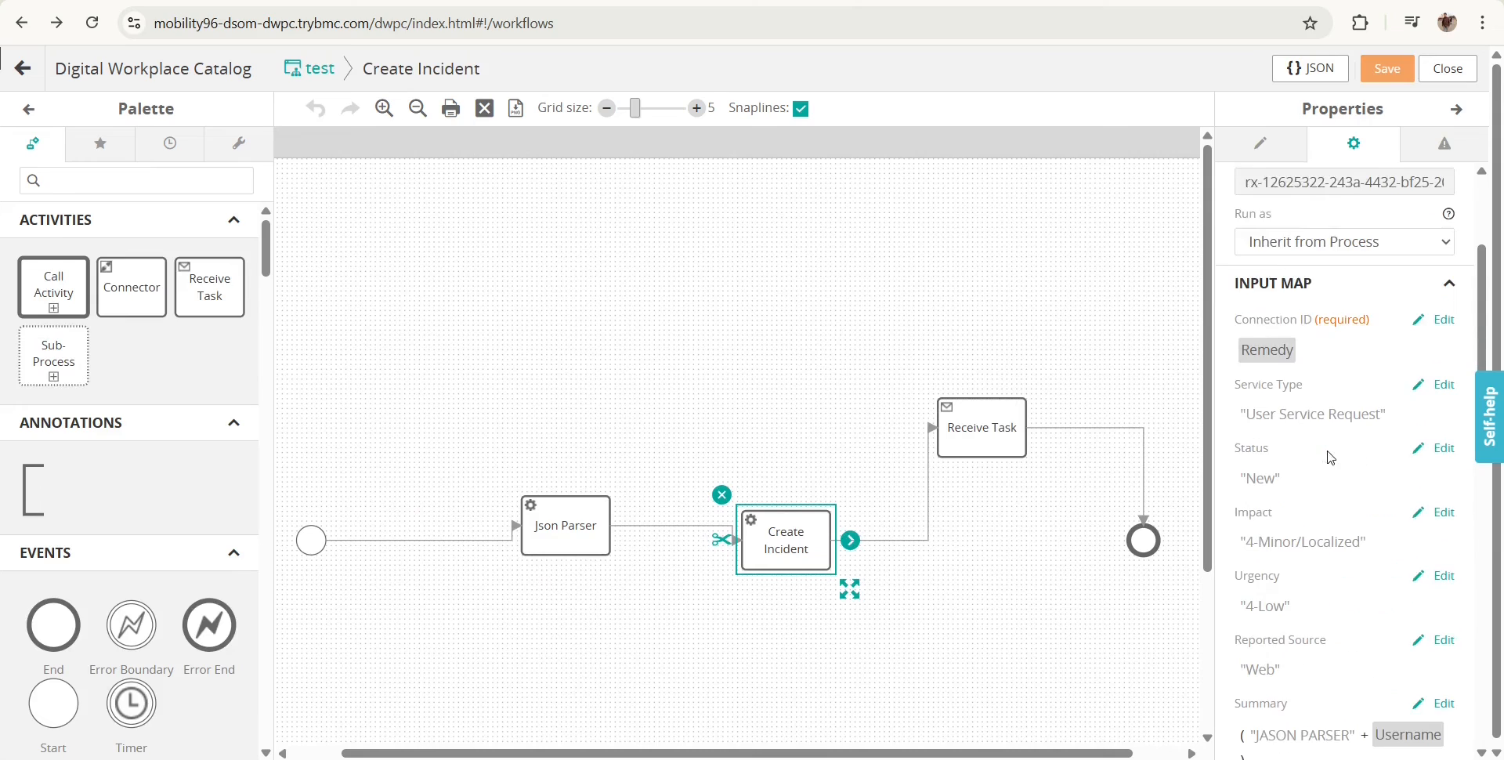
pyautogui.click(574, 519)
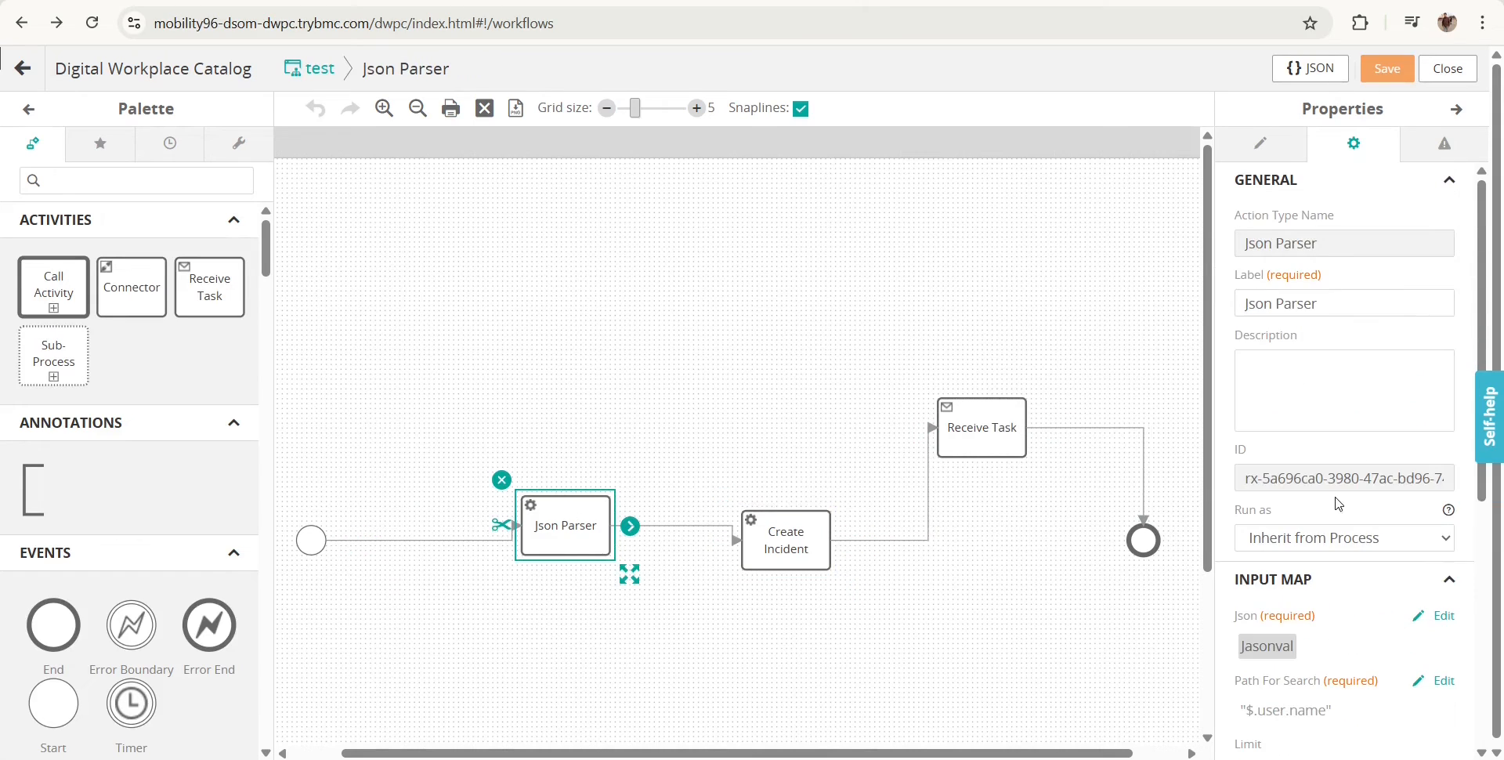
pyautogui.scroll(-3, 1348, 525)
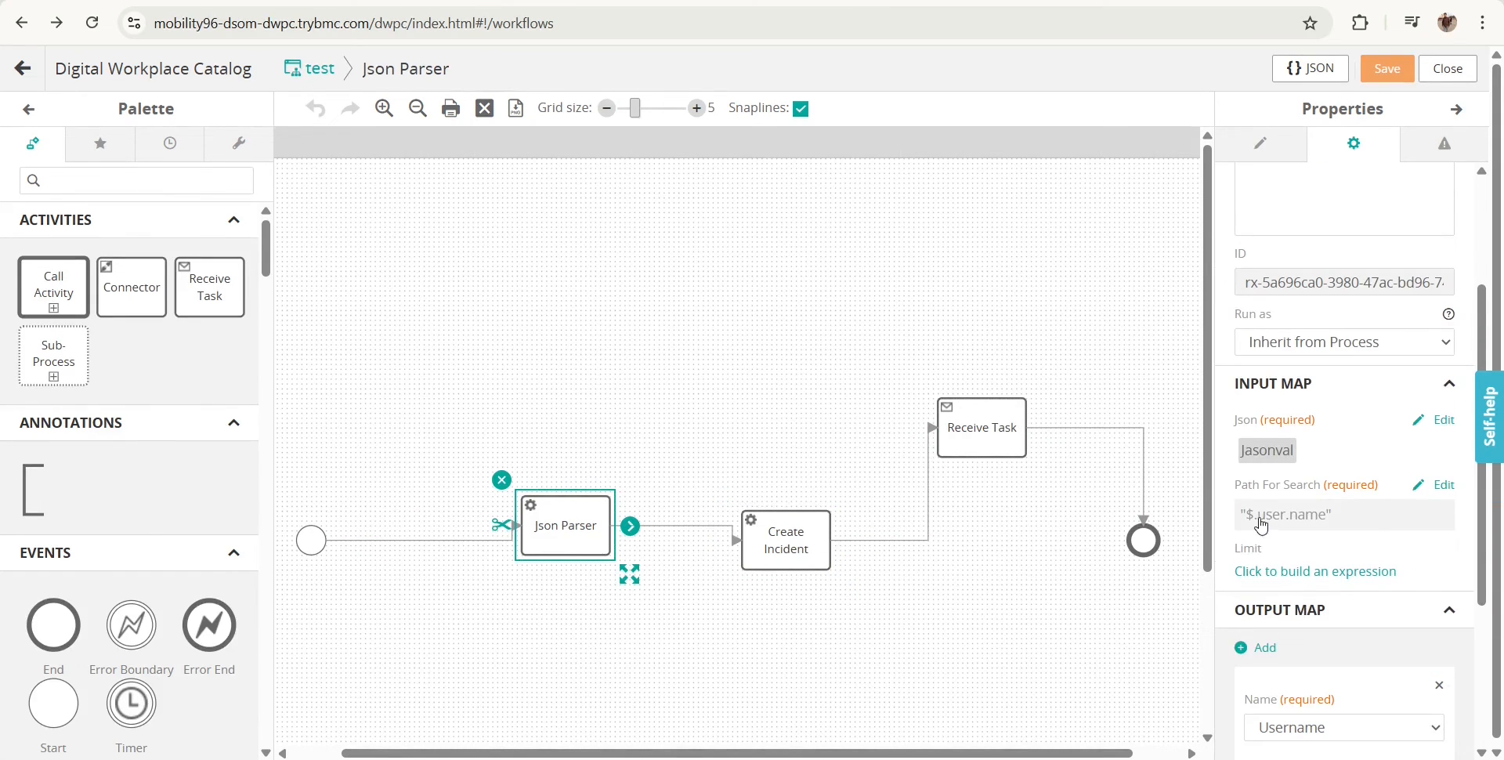
pyautogui.click(1440, 484)
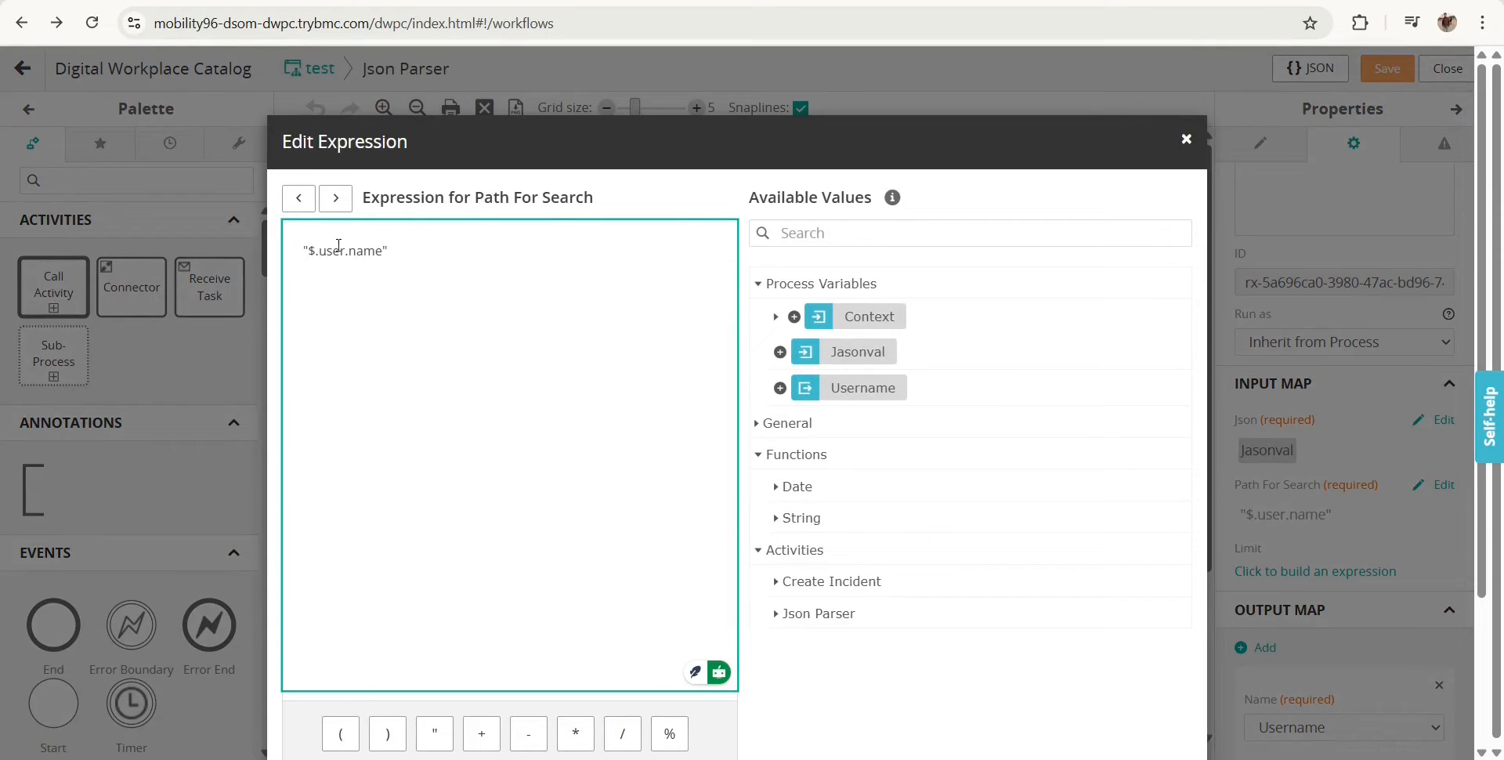
pyautogui.moveTo(408, 252); pyautogui.dragTo(245, 260)
pyautogui.hotkey('ctrl', 'c')
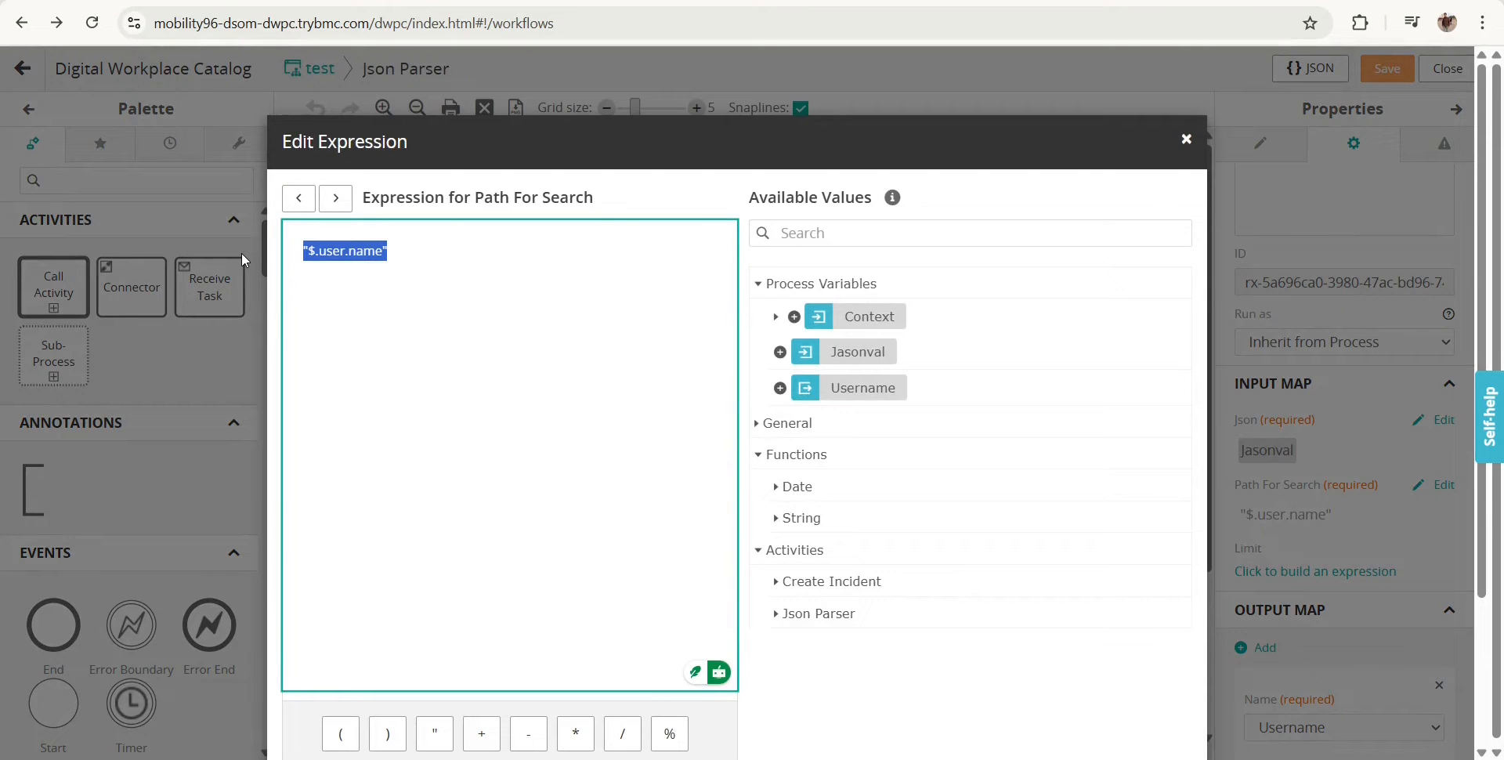
pyautogui.click(1185, 139)
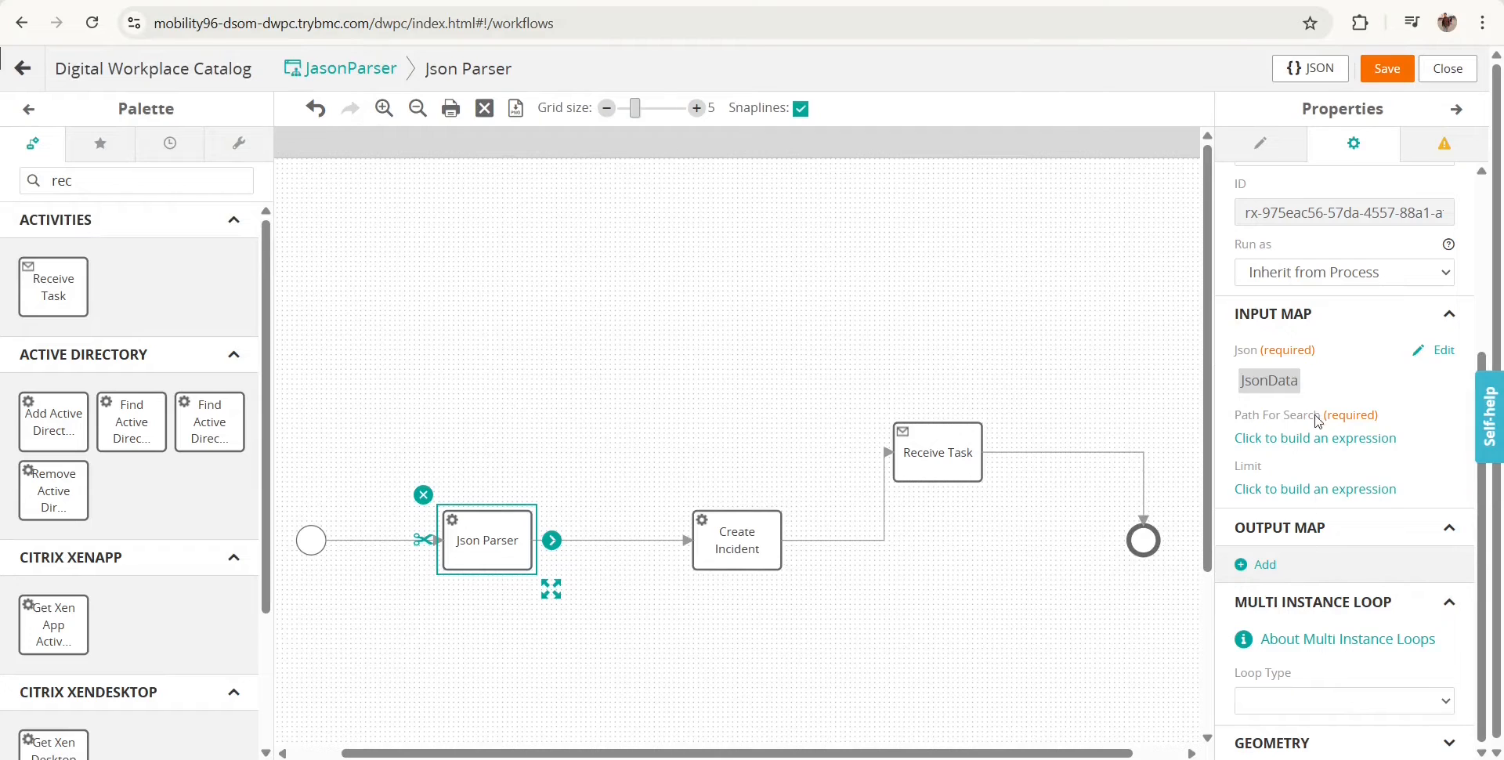
# Set the Path For Search expression of the JasonParser workflow's Json Parser action to "$.user.name", including the quotation marks
pyautogui.click(1293, 438)
pyautogui.hotkey('ctrl', 'v')
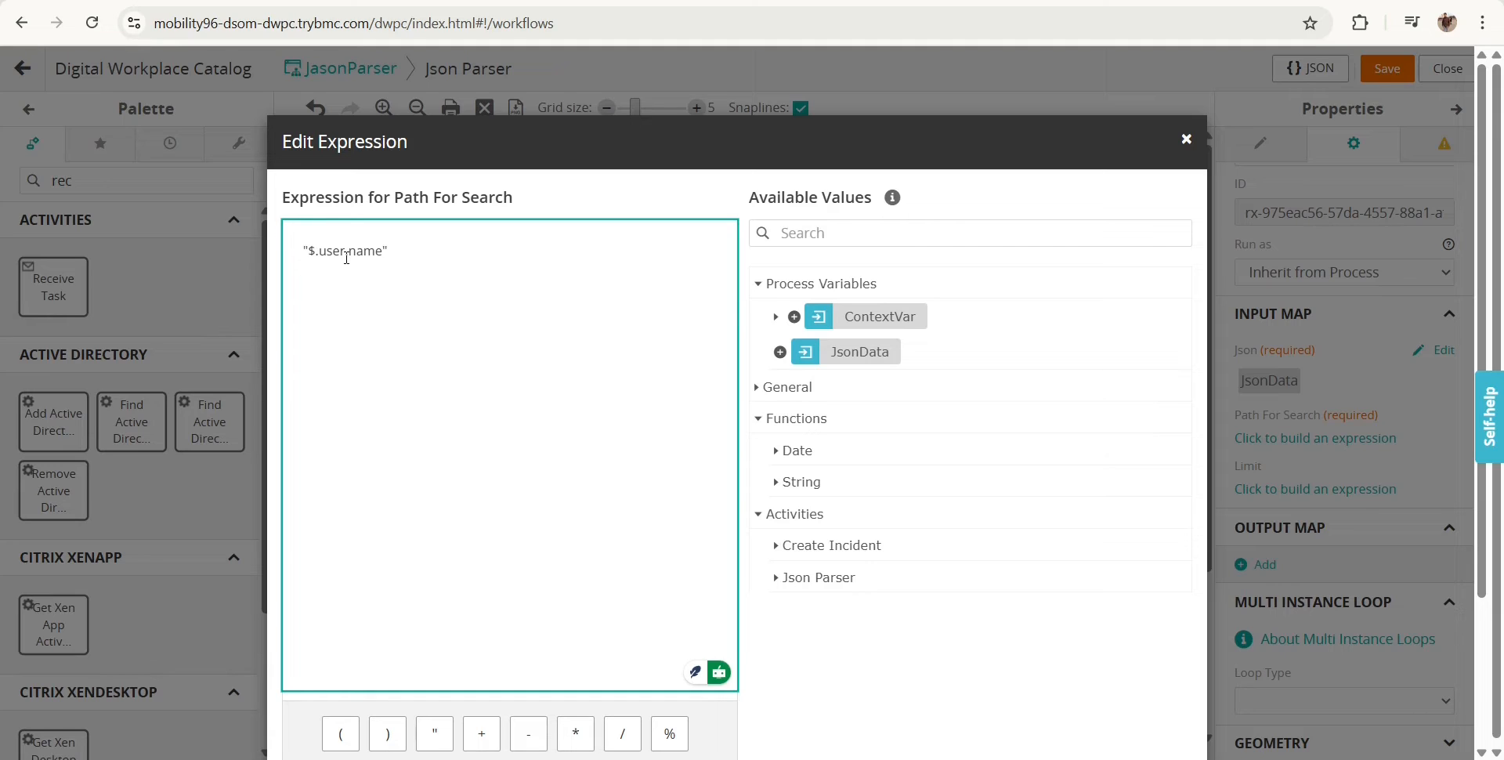
pyautogui.doubleClick(372, 251)
pyautogui.click(595, 758)
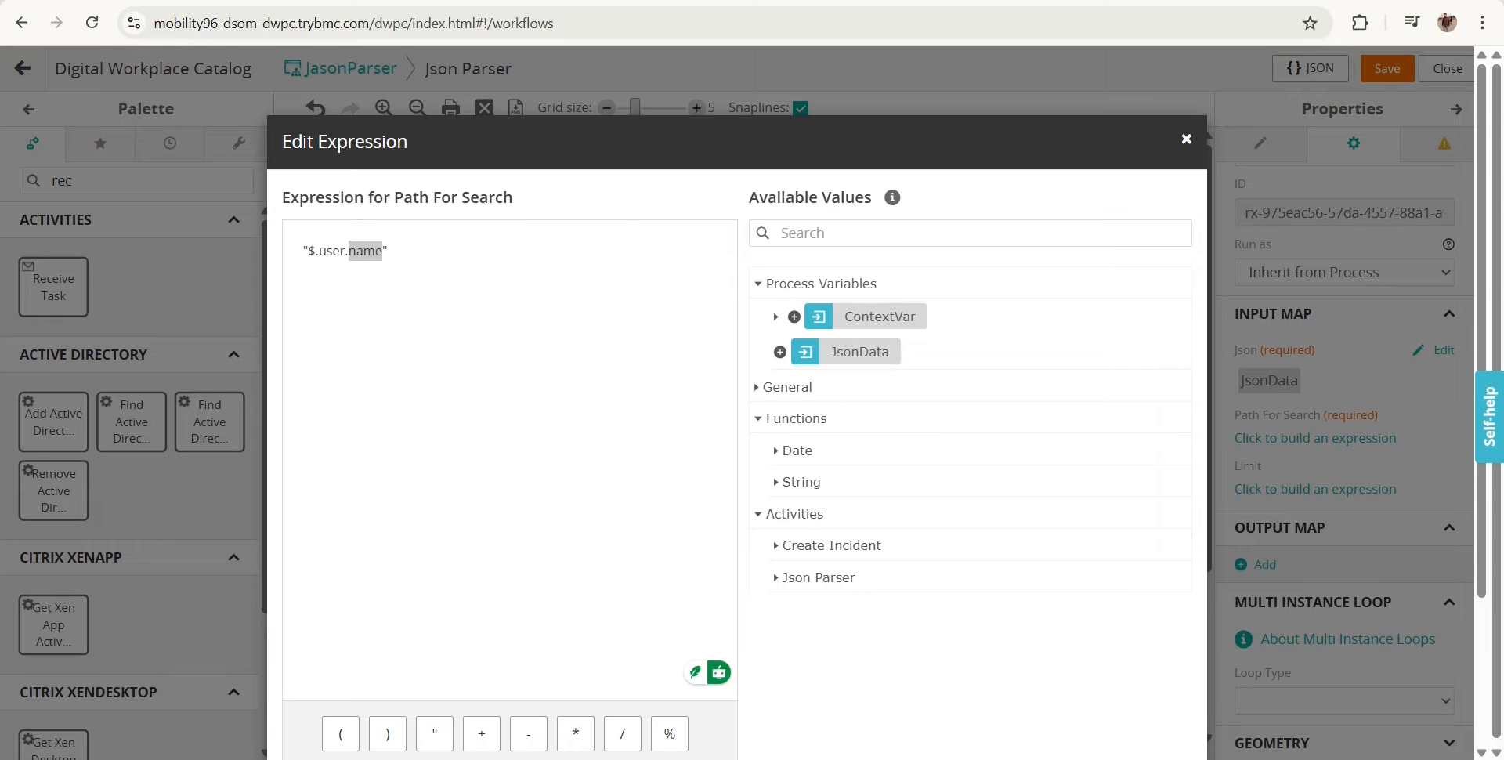
pyautogui.scroll(-3, 815, 509)
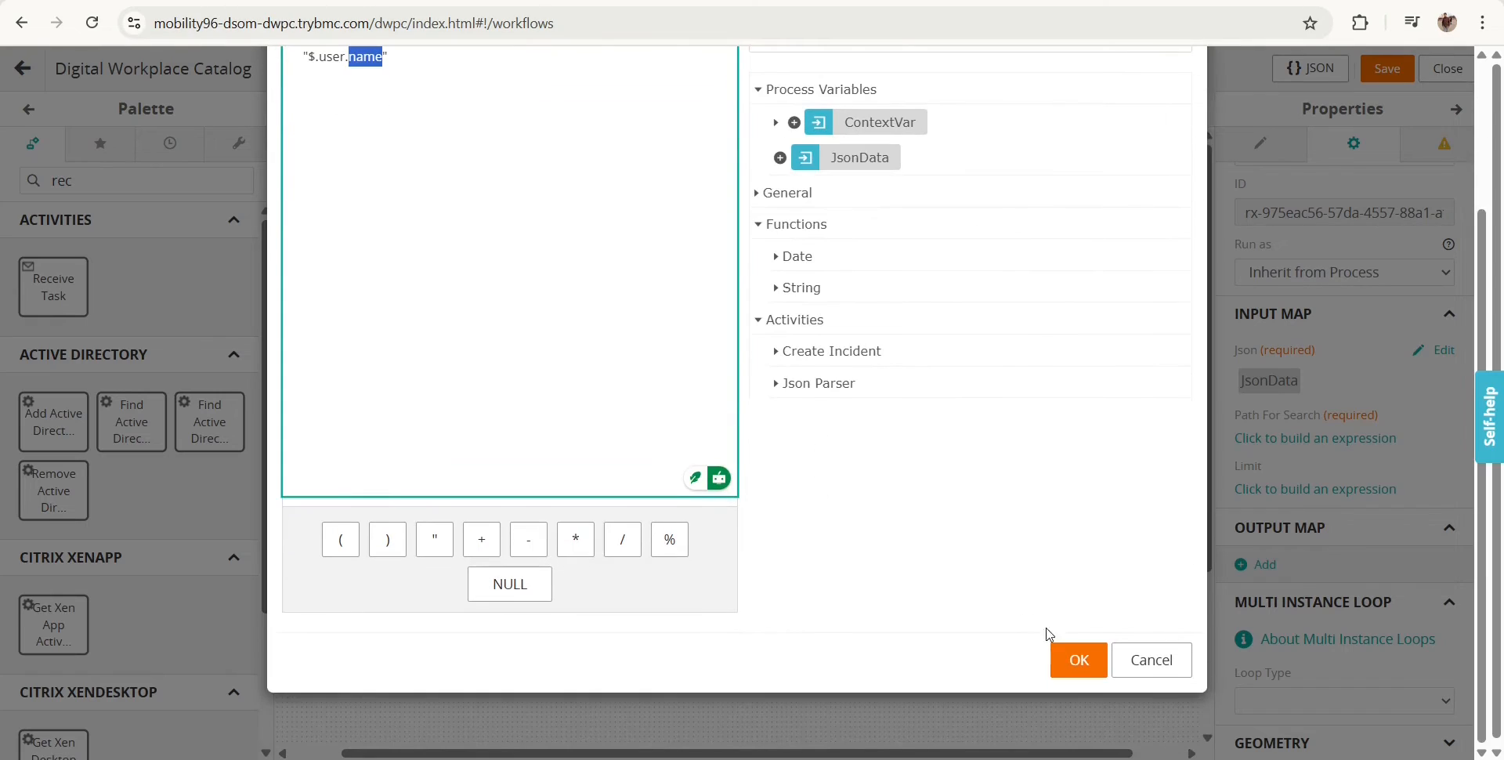
pyautogui.click(1077, 660)
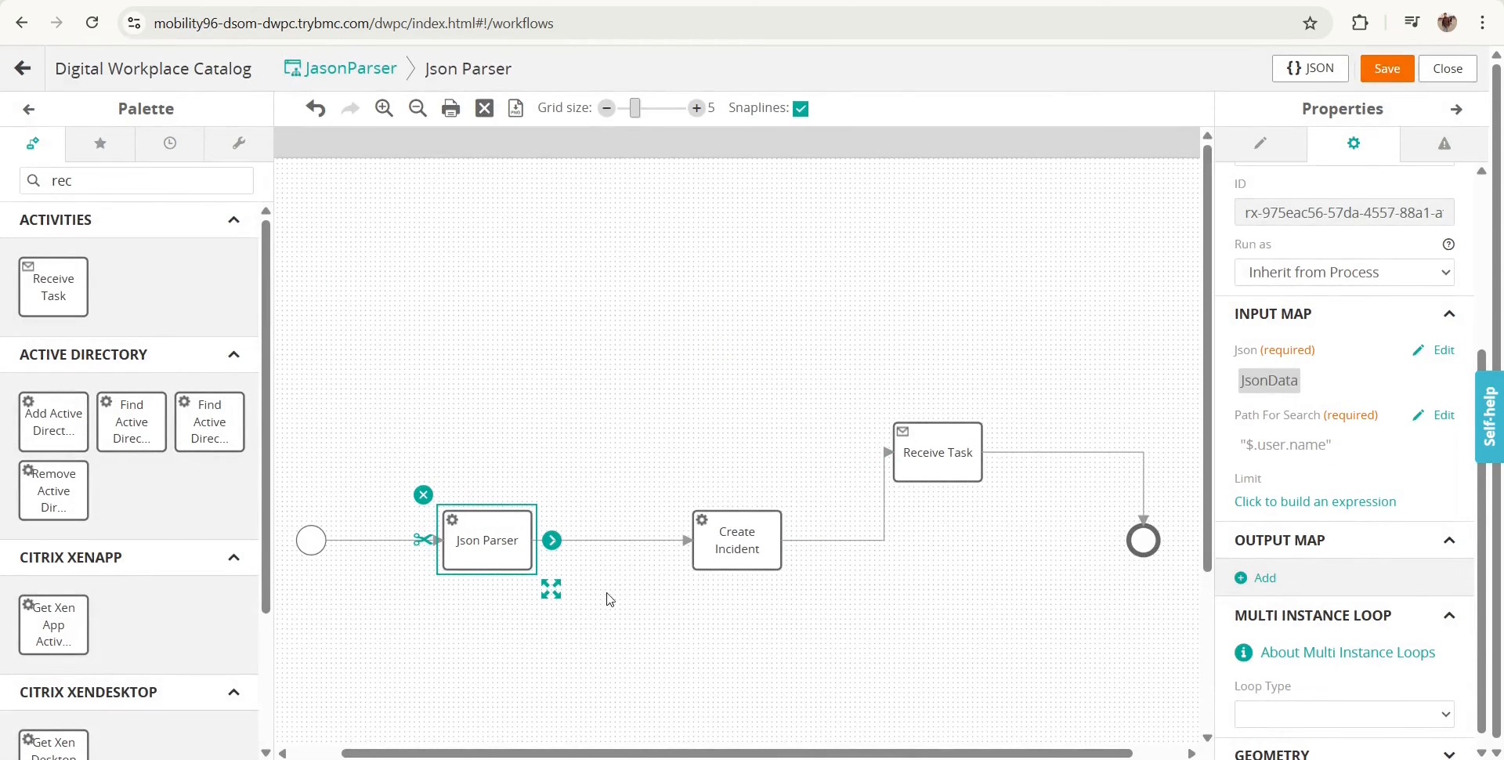
pyautogui.click(731, 544)
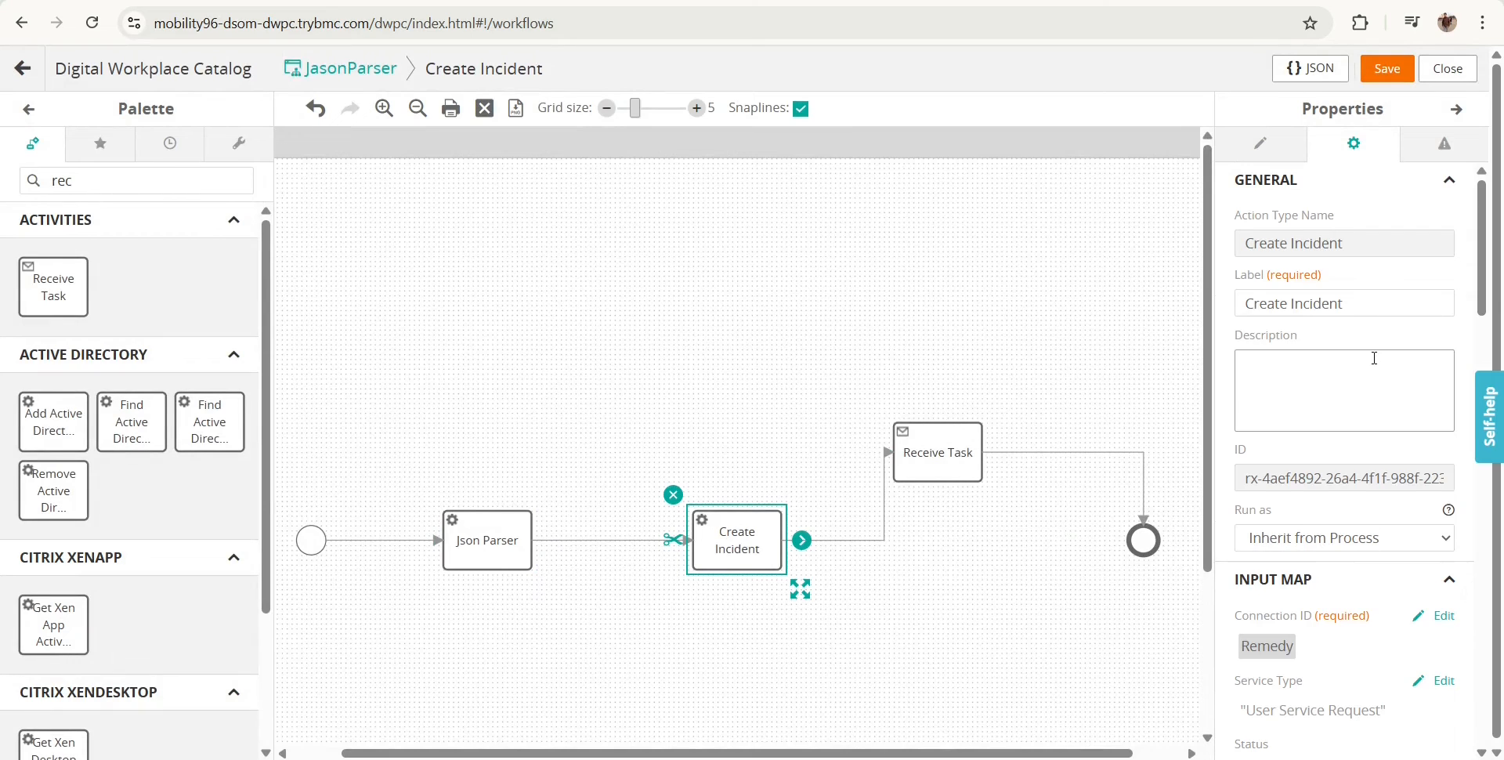
pyautogui.scroll(-6, 1374, 358)
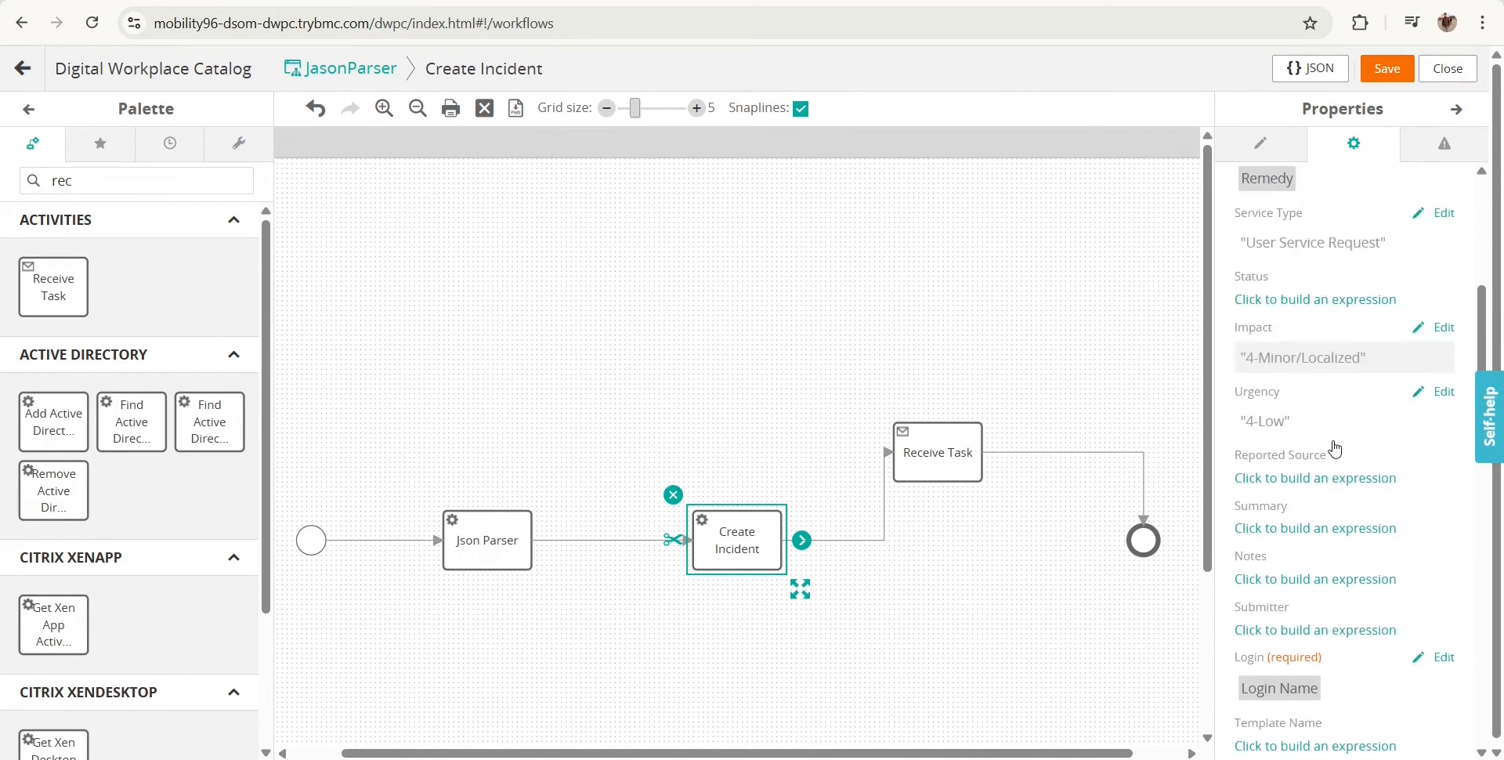
pyautogui.scroll(-3, 1336, 449)
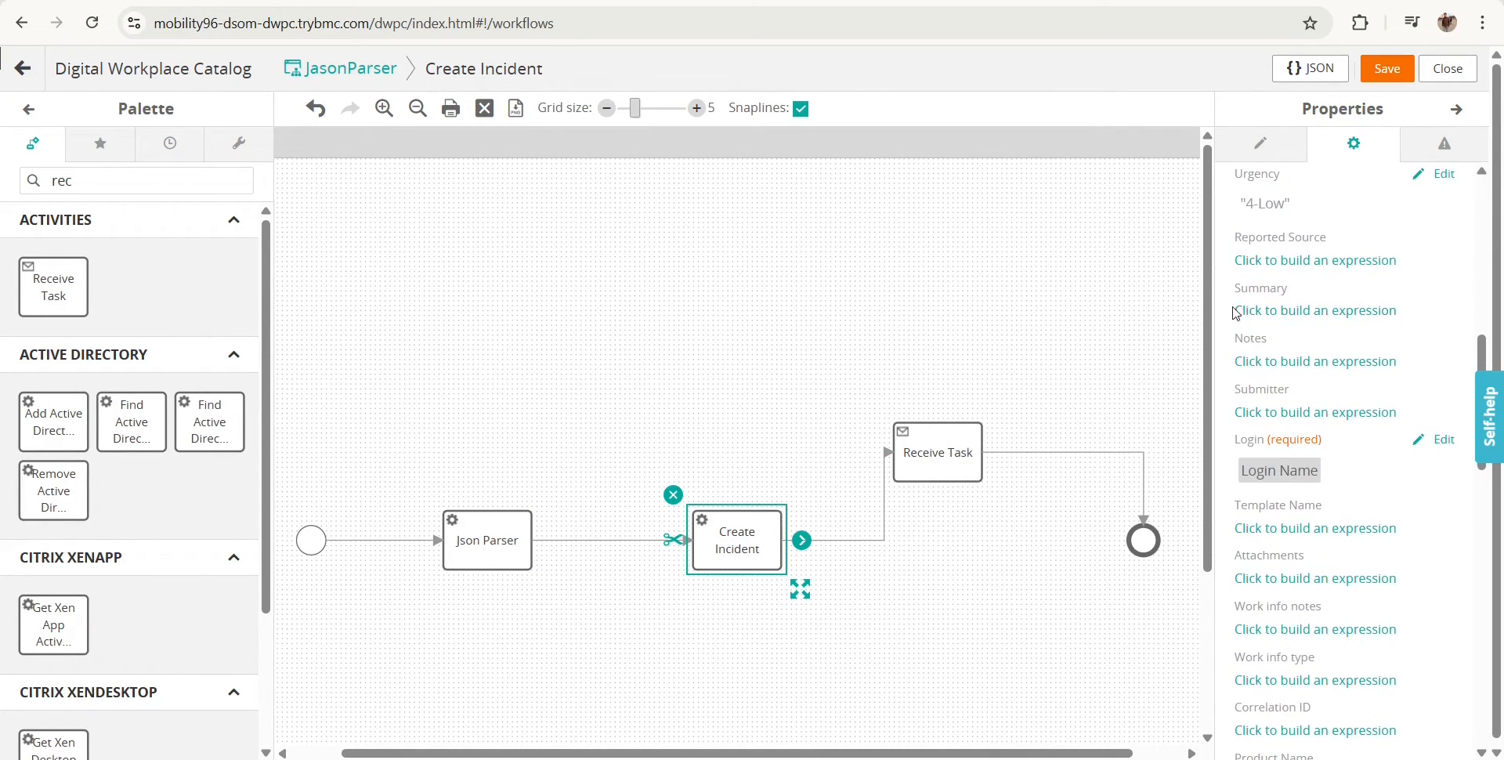
pyautogui.click(1237, 311)
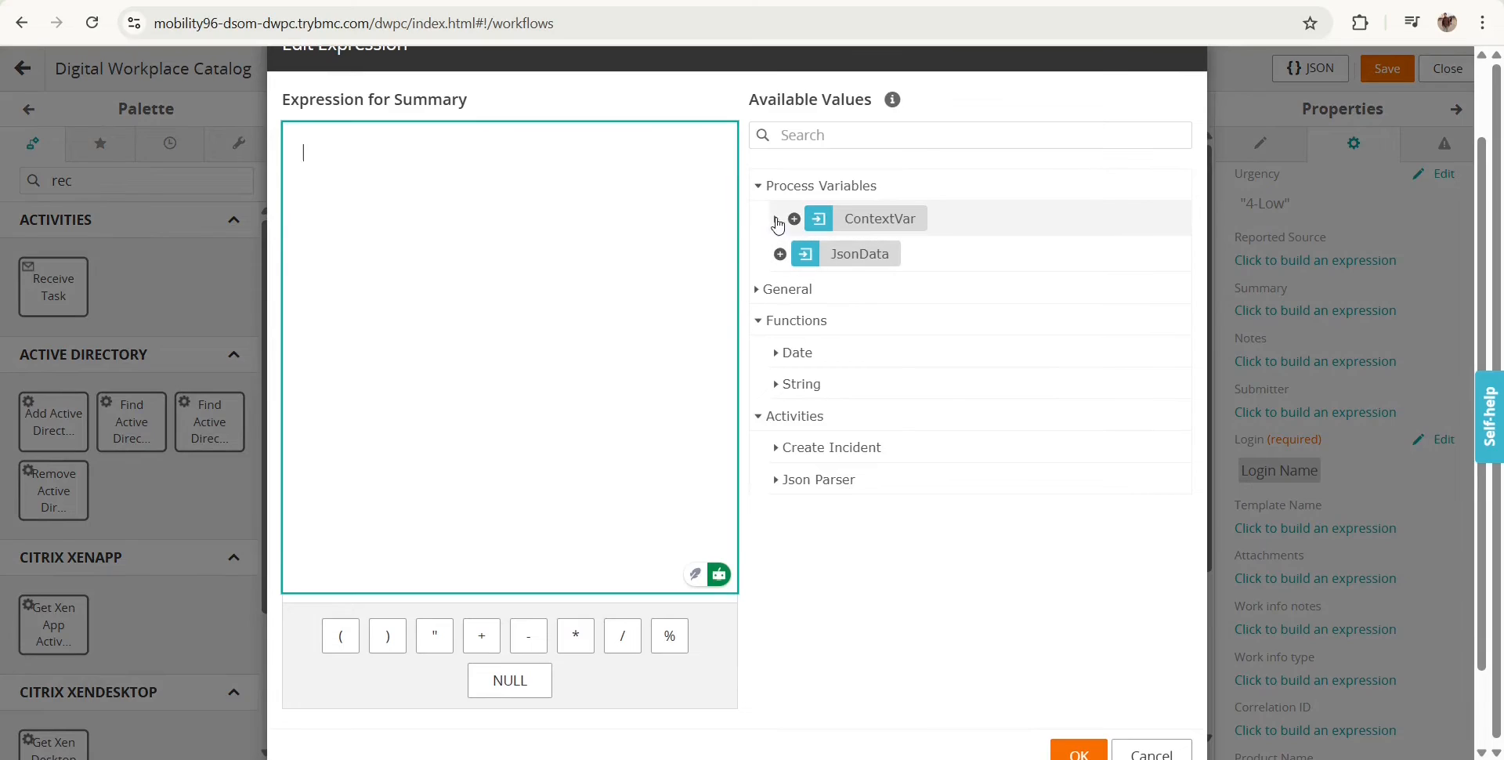
pyautogui.click(1148, 752)
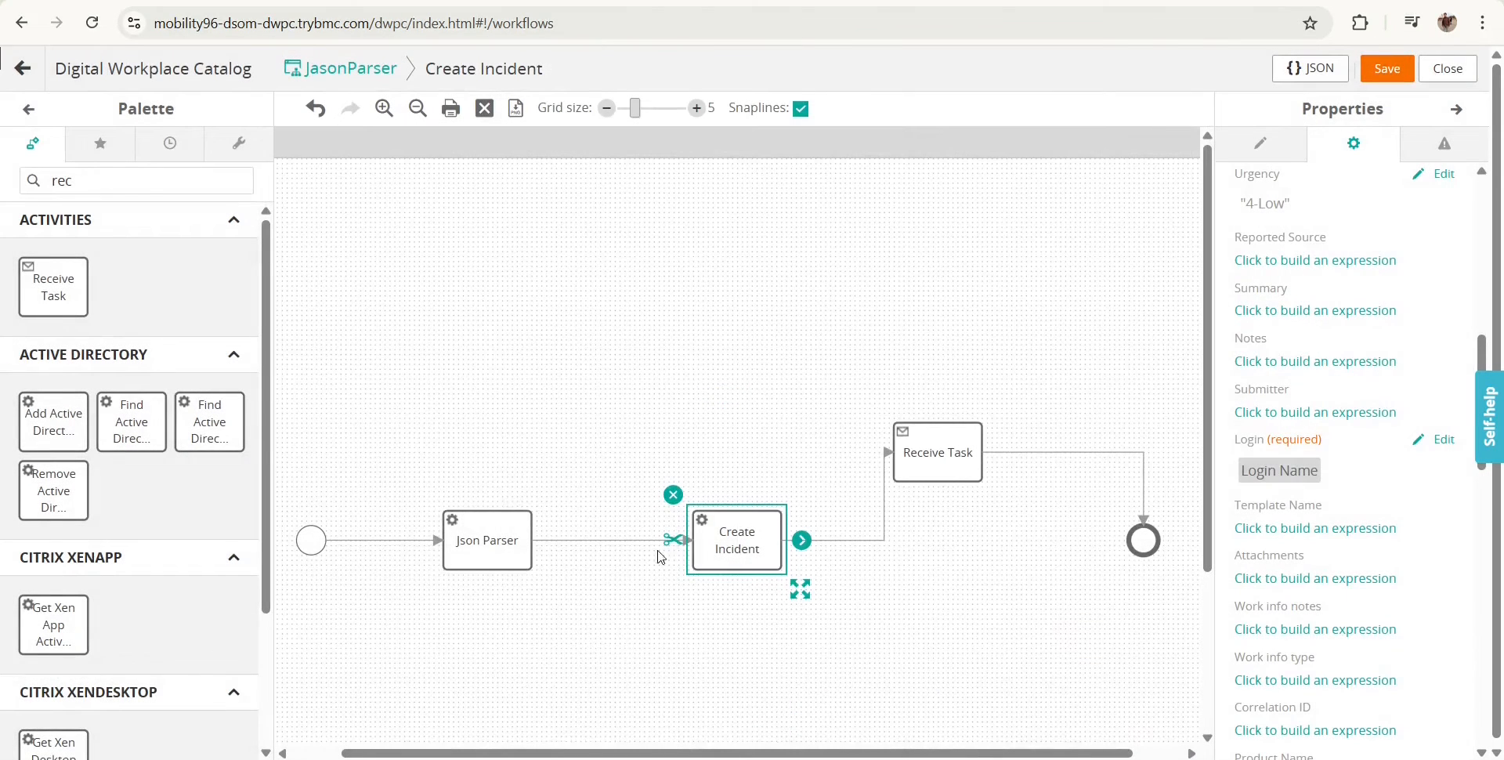
# Add a new process variable to the JasonParser workflow, enabled as Output only with Input turned off
pyautogui.click(497, 536)
pyautogui.scroll(-3, 1381, 511)
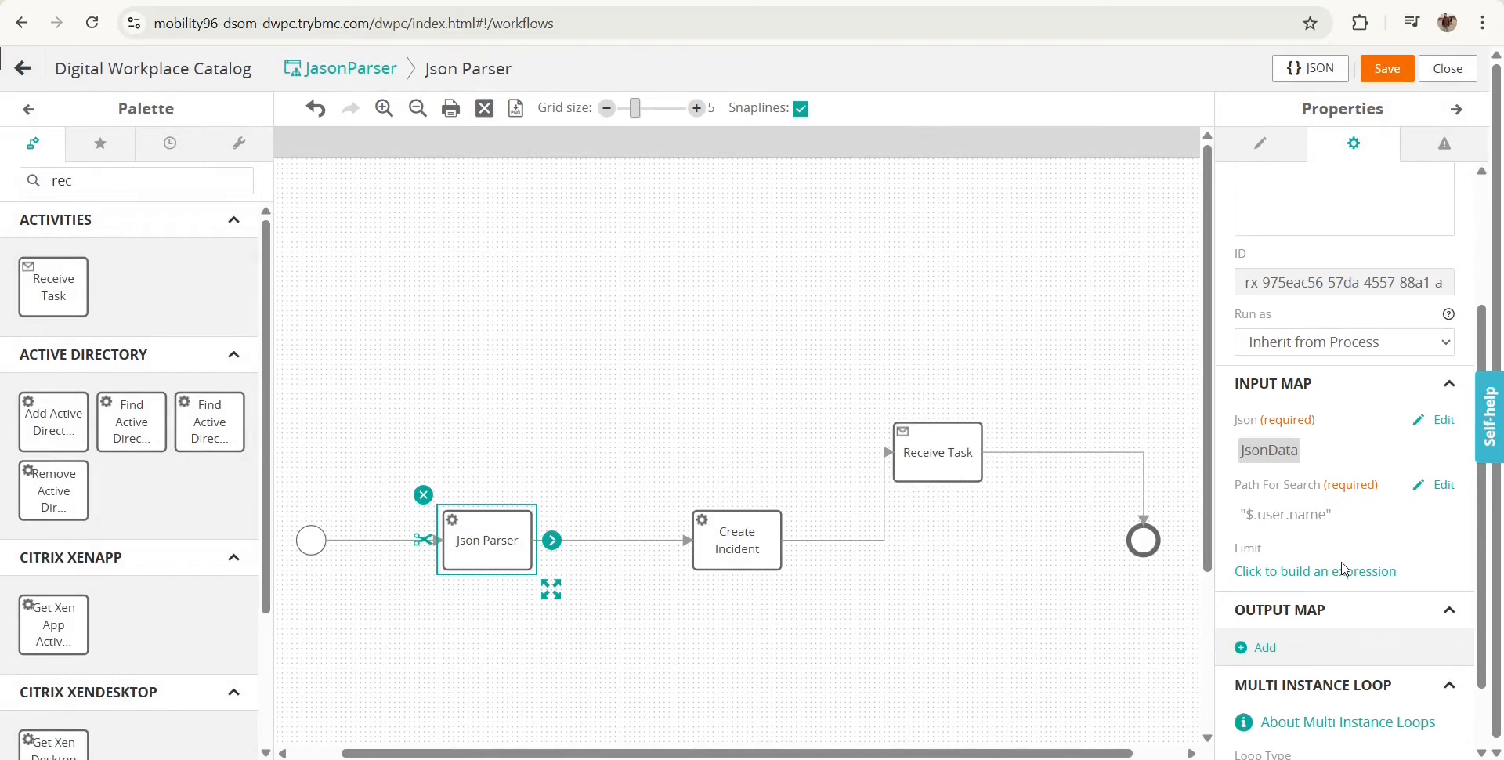
pyautogui.scroll(-1, 1339, 649)
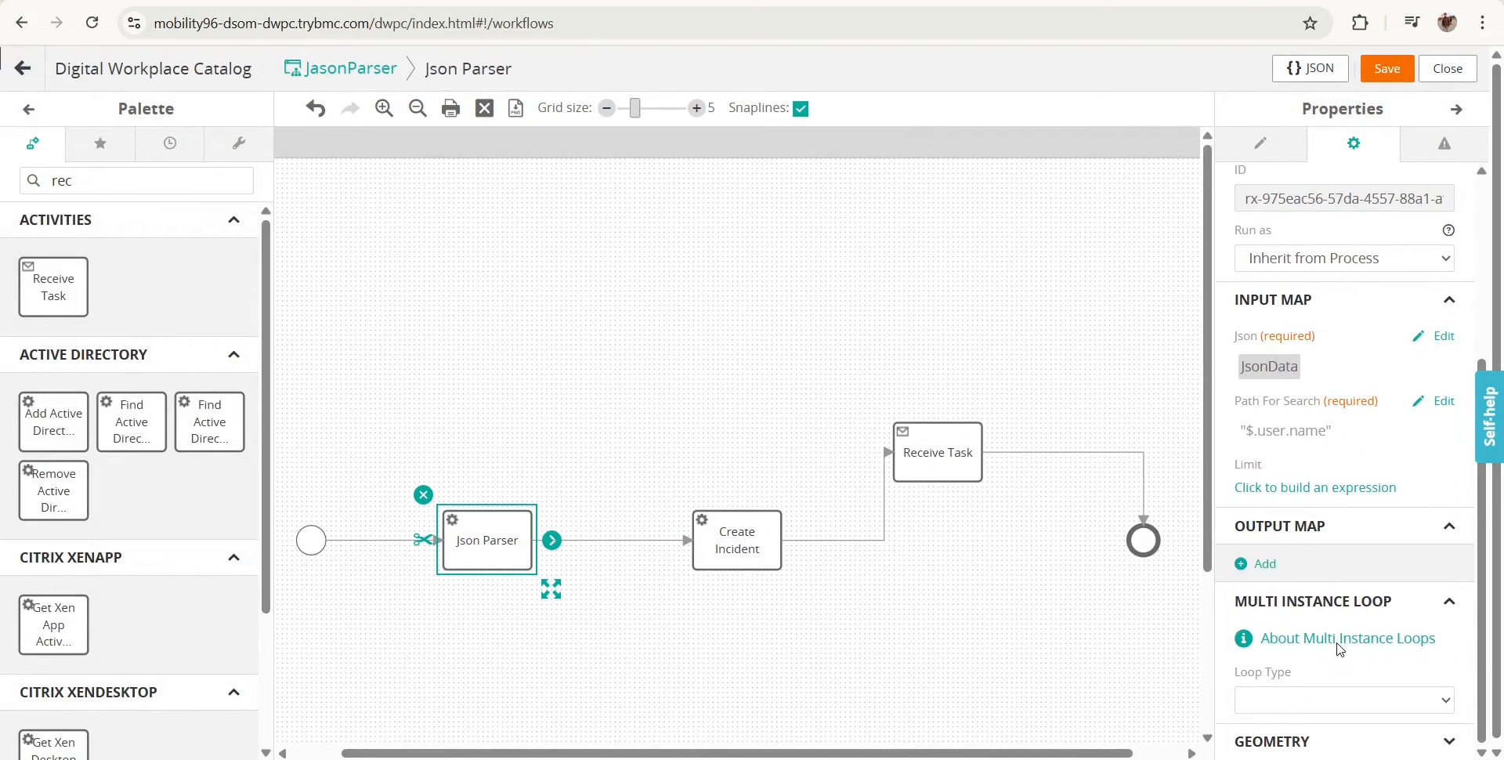
pyautogui.scroll(-1, 1332, 677)
pyautogui.click(1260, 143)
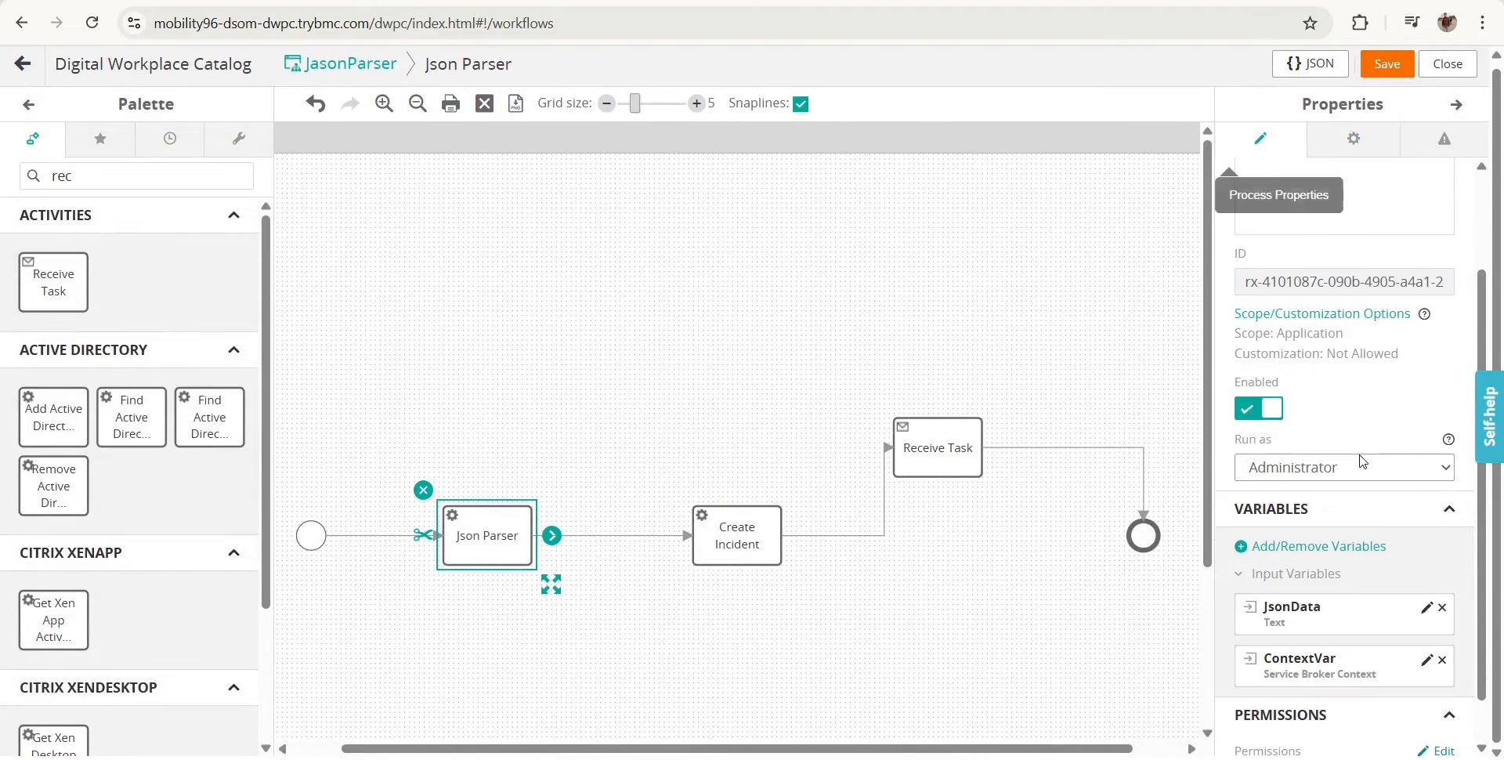
pyautogui.scroll(-1, 1338, 525)
pyautogui.click(1307, 494)
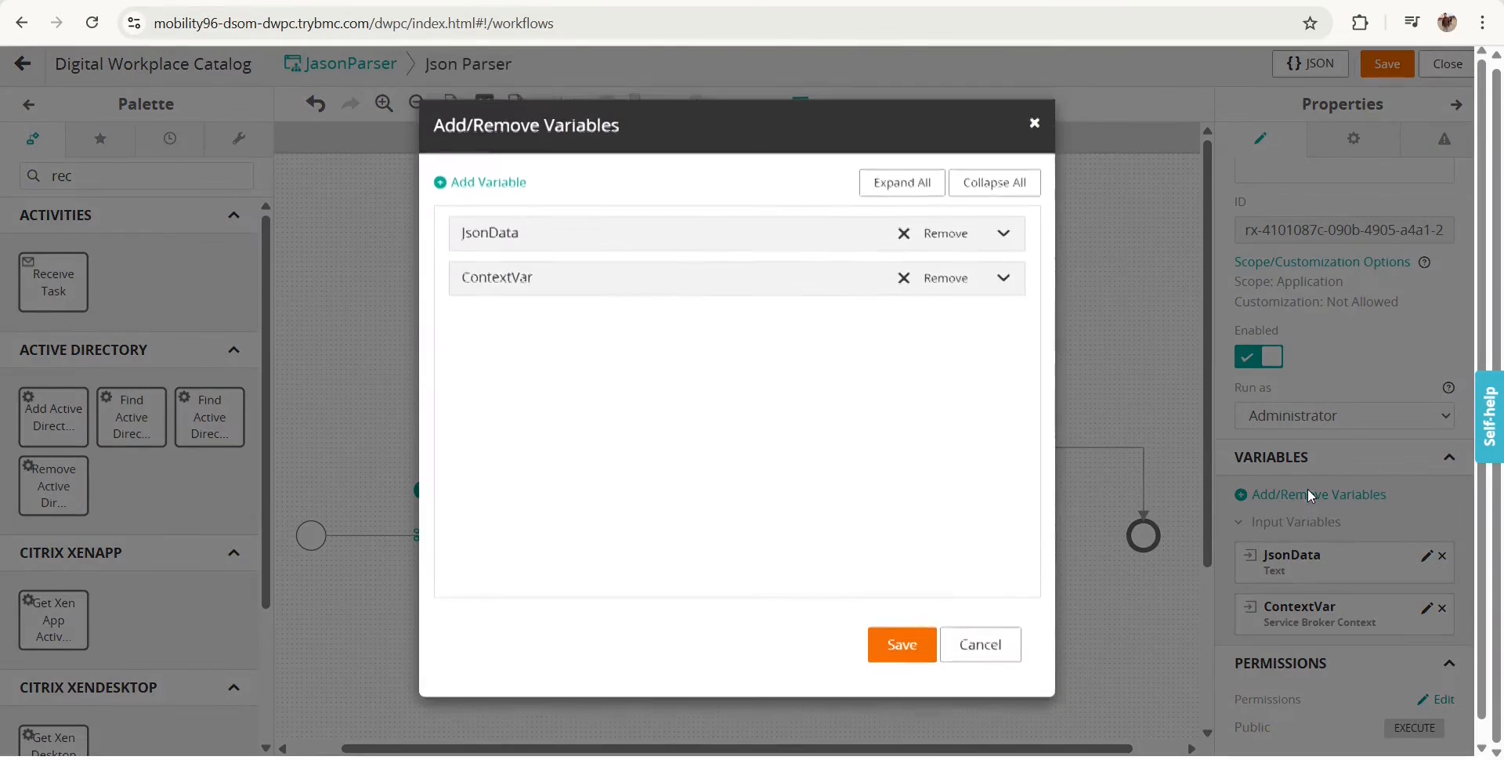
pyautogui.click(495, 195)
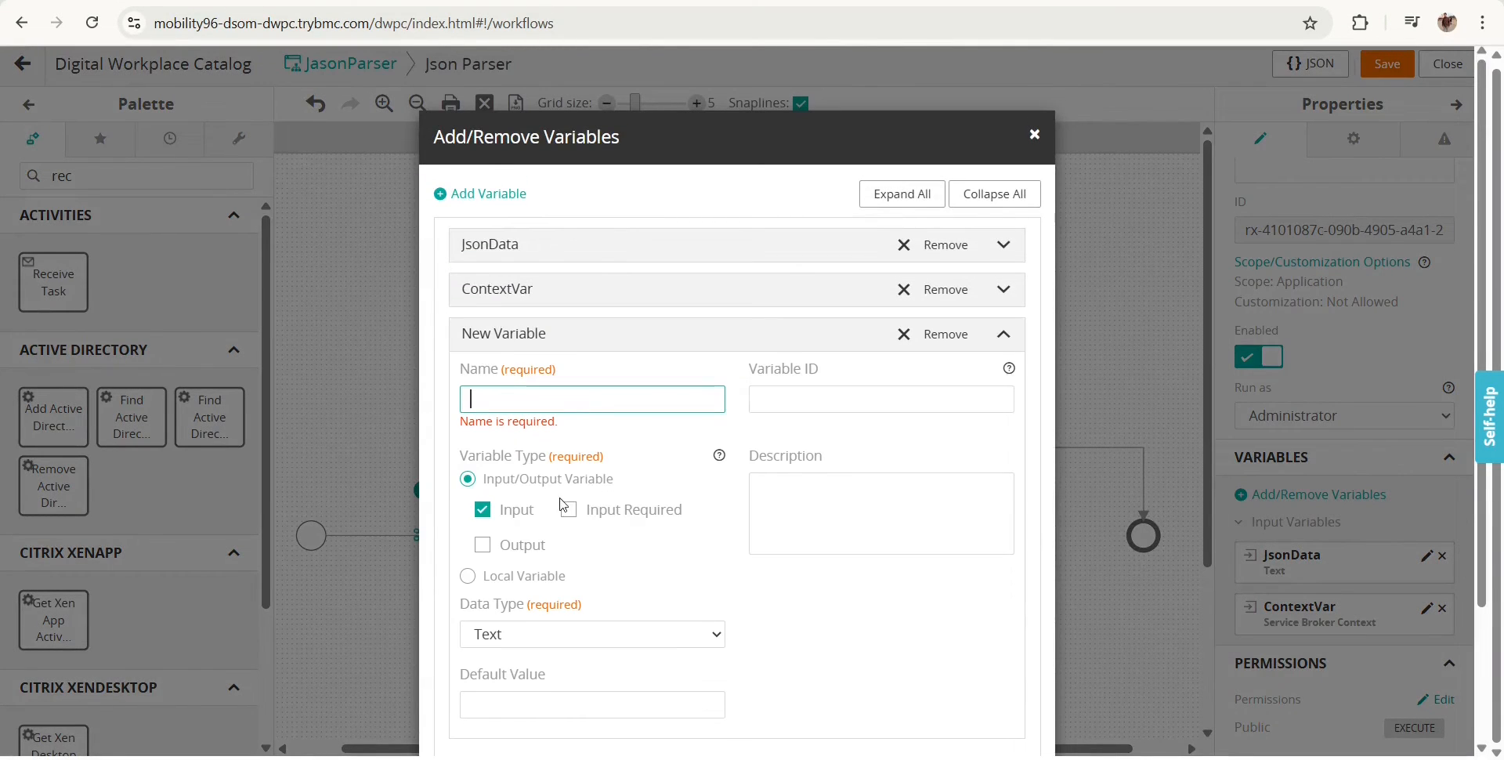
pyautogui.click(484, 546)
pyautogui.click(493, 514)
pyautogui.scroll(-3, 792, 561)
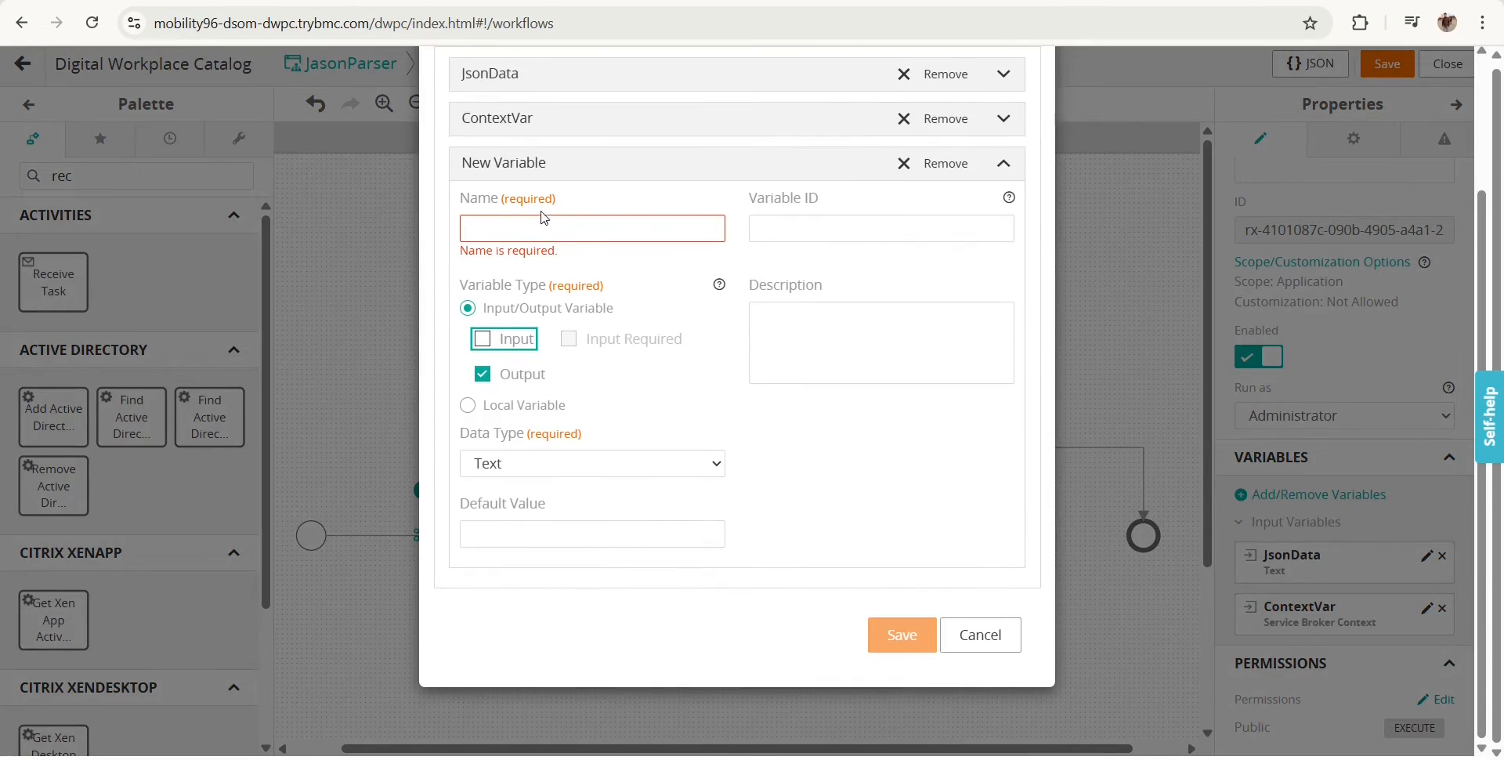
# Name the new output variable UserName and save the workflow's variable list
pyautogui.click(532, 226)
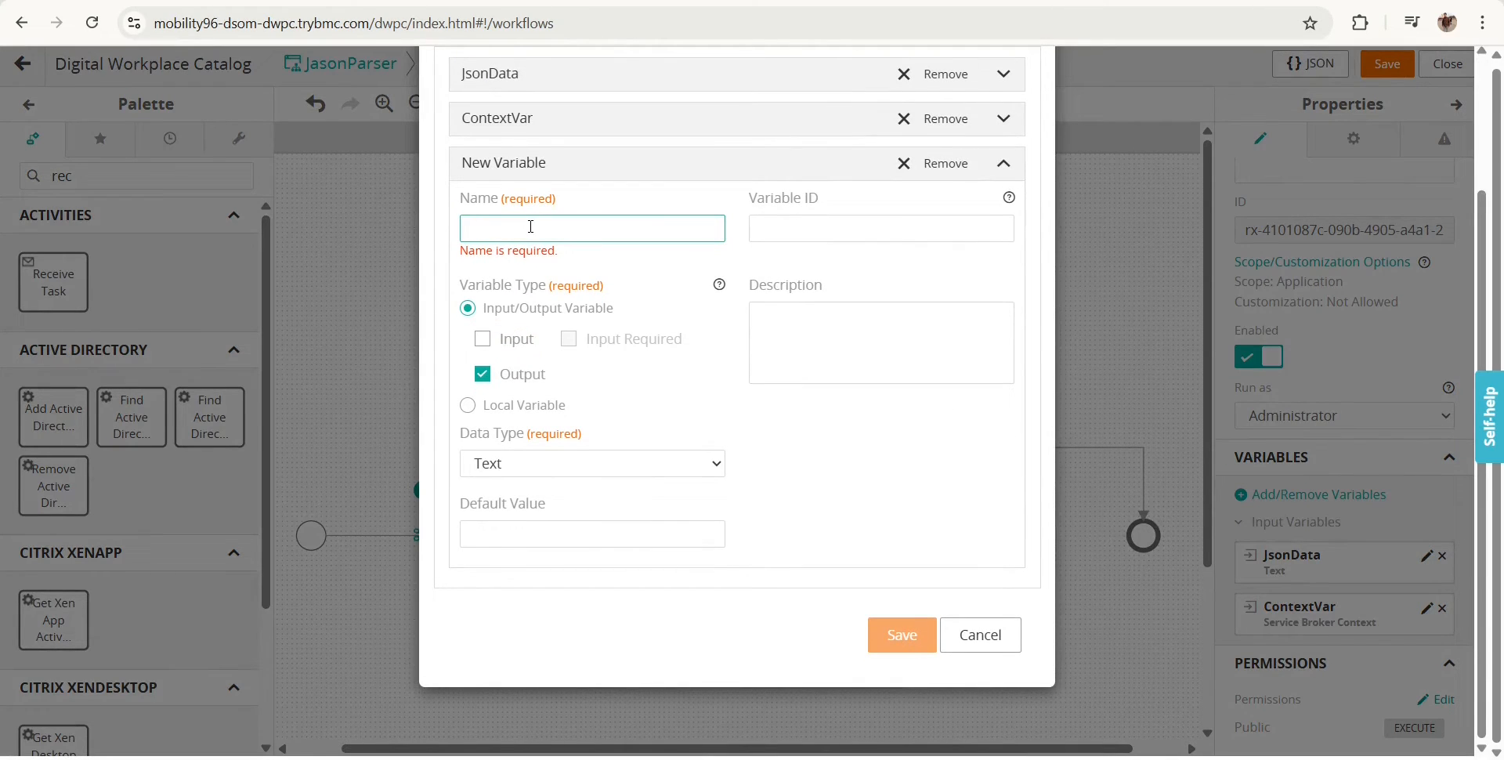
pyautogui.write('USer')
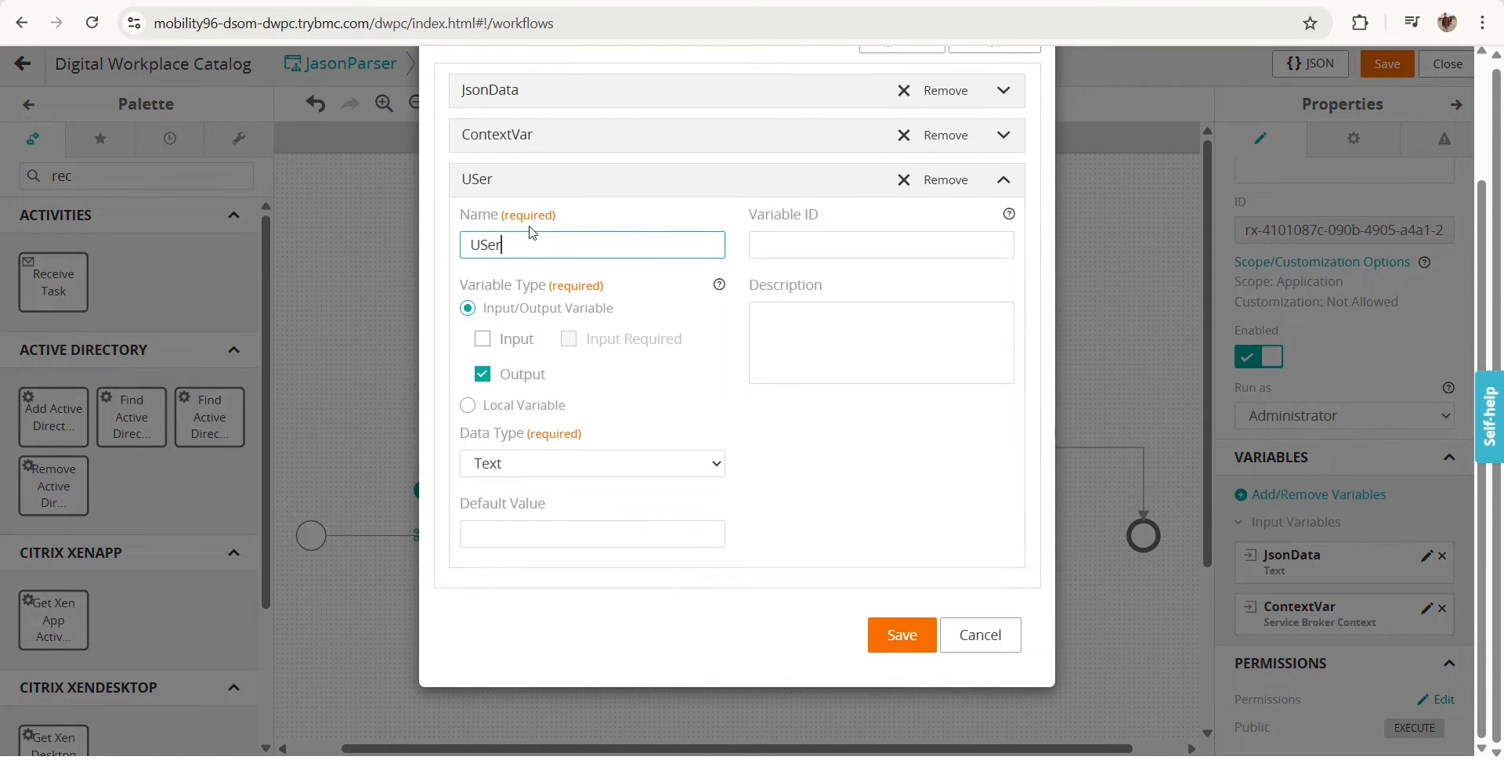
pyautogui.press('BackSpace')
pyautogui.press('BackSpace')
pyautogui.press('BackSpace')
pyautogui.press('BackSpace')
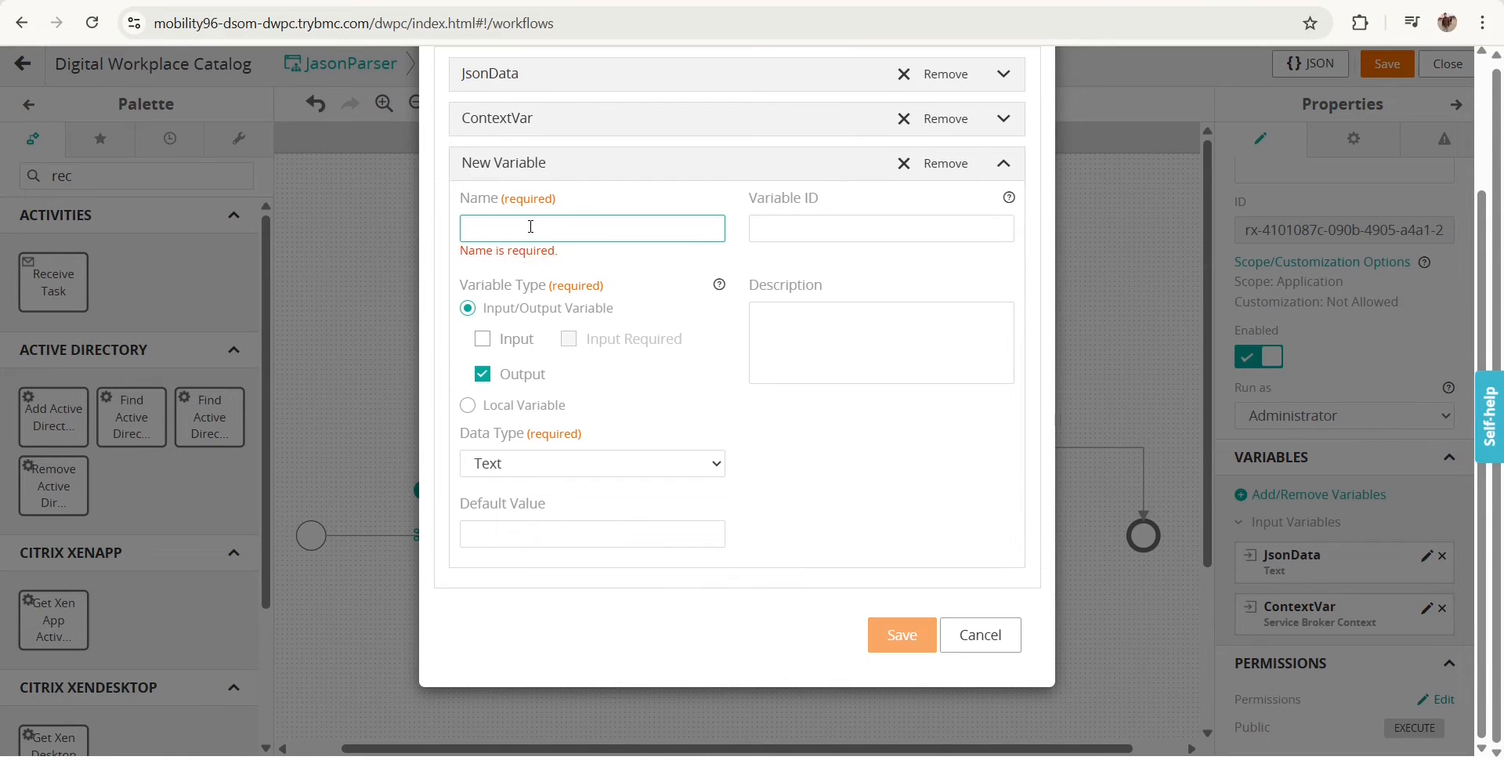
pyautogui.write('UserName')
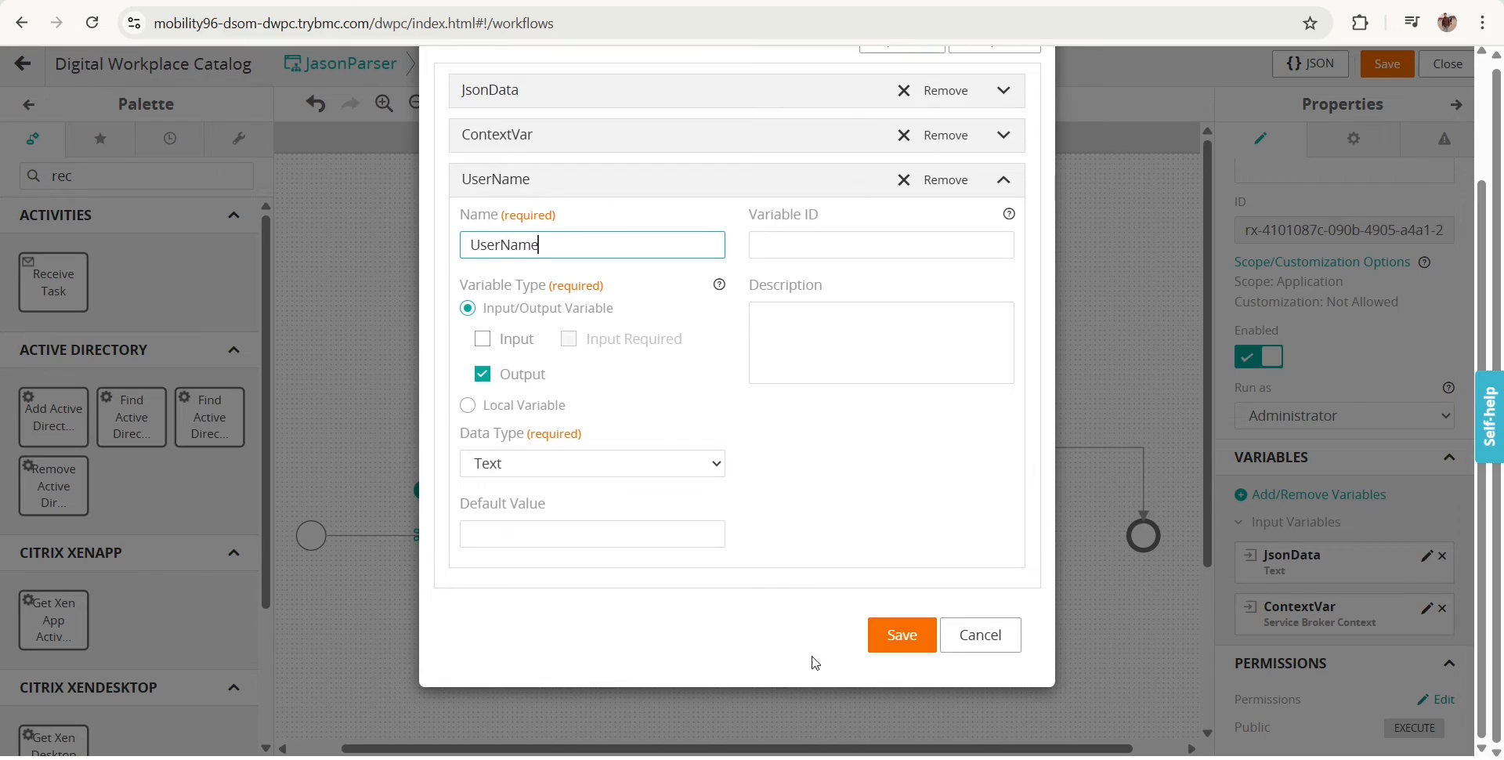
pyautogui.click(901, 634)
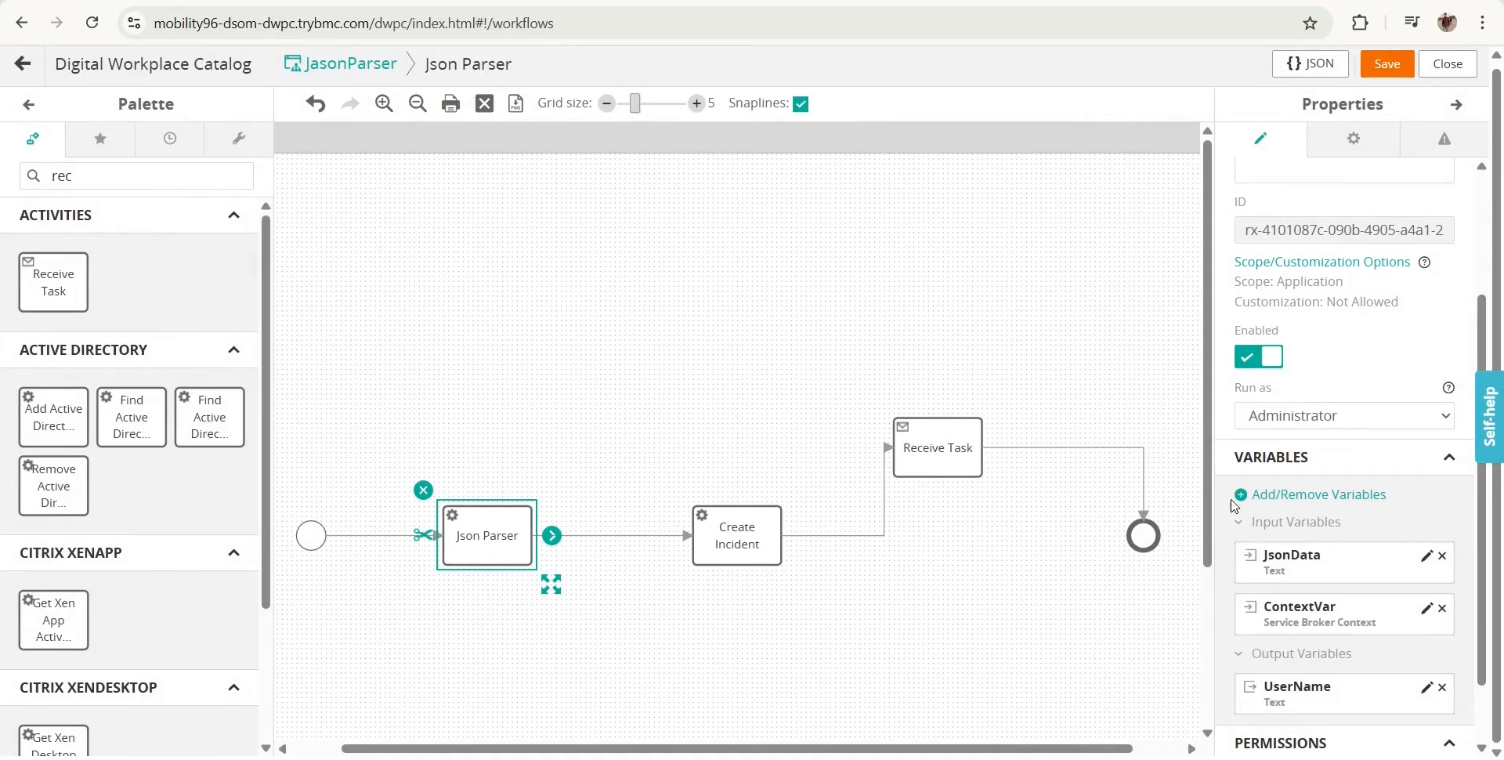
# Add an output map entry to the JasonParser workflow's Json Parser action with UserName as its Name
pyautogui.scroll(-1, 1256, 515)
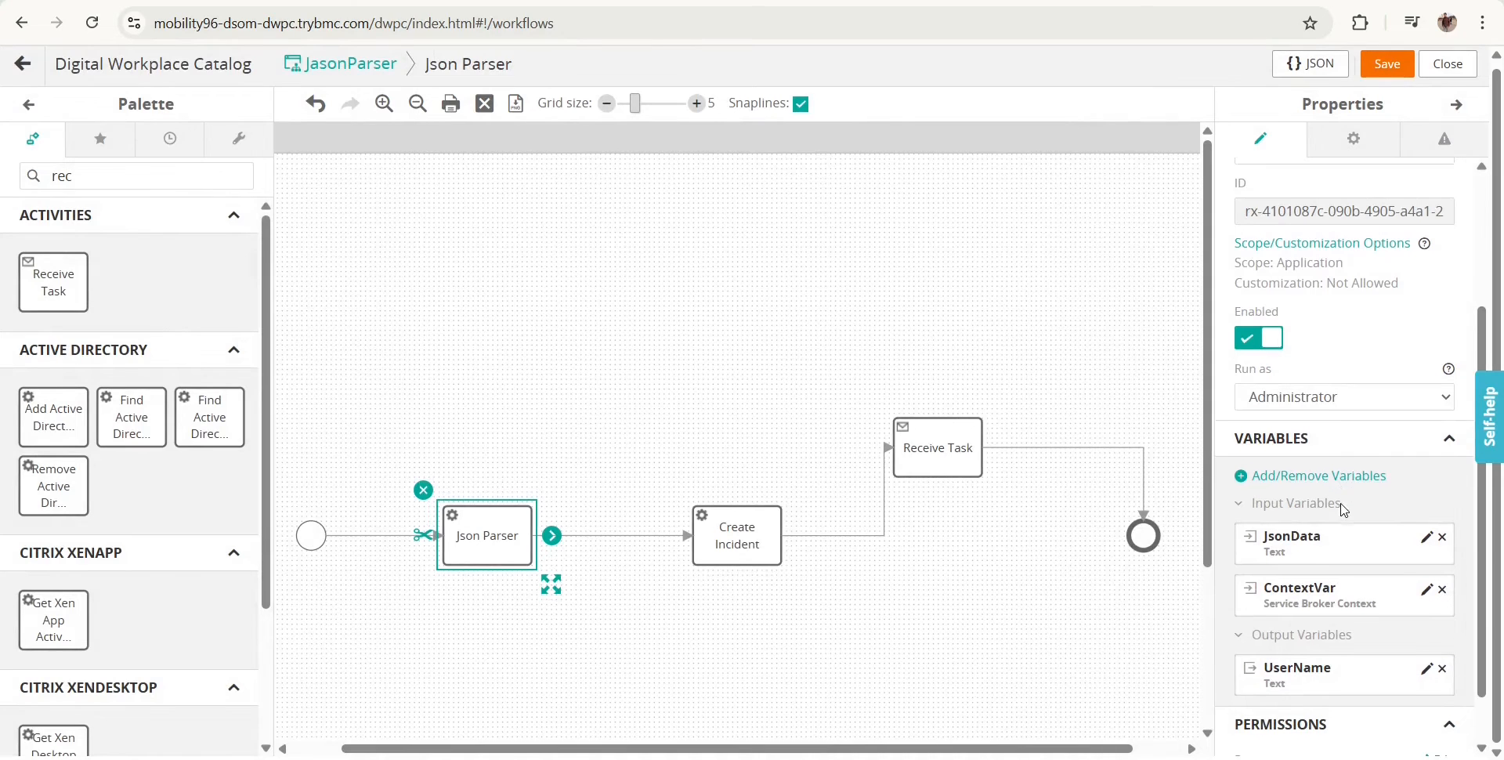
pyautogui.click(1363, 141)
pyautogui.scroll(-2, 1329, 577)
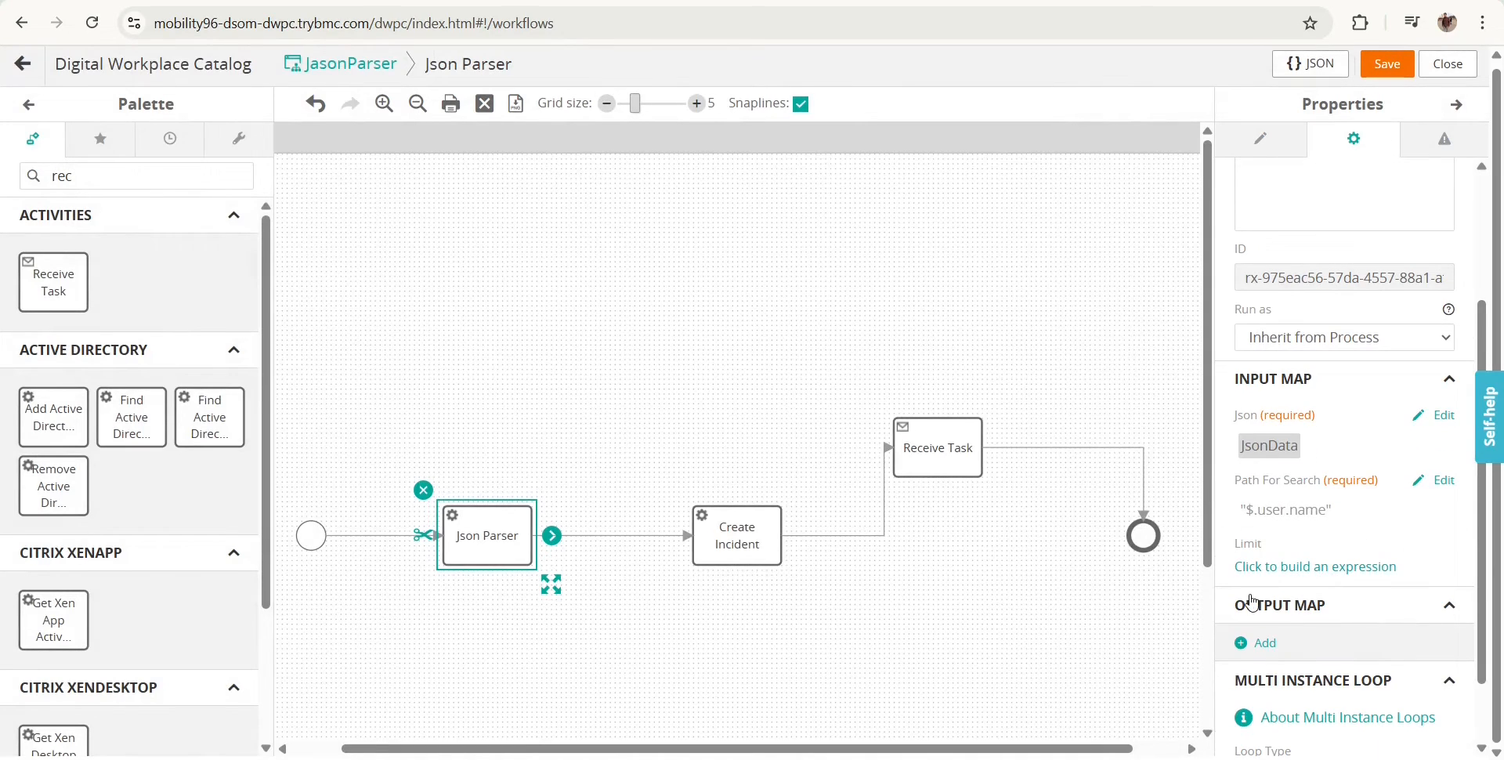
pyautogui.scroll(-1, 1293, 665)
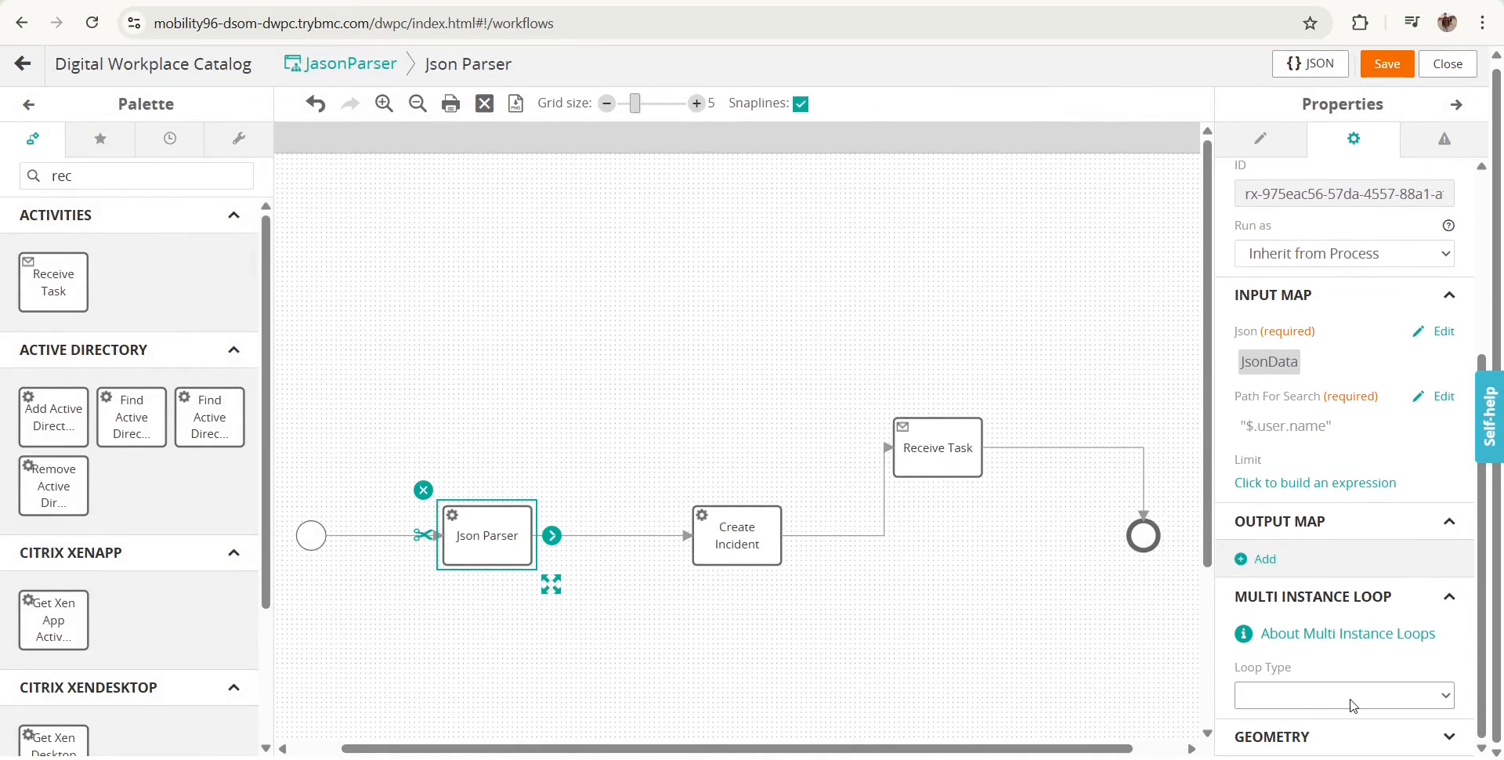
pyautogui.click(1259, 561)
pyautogui.scroll(-2, 1324, 648)
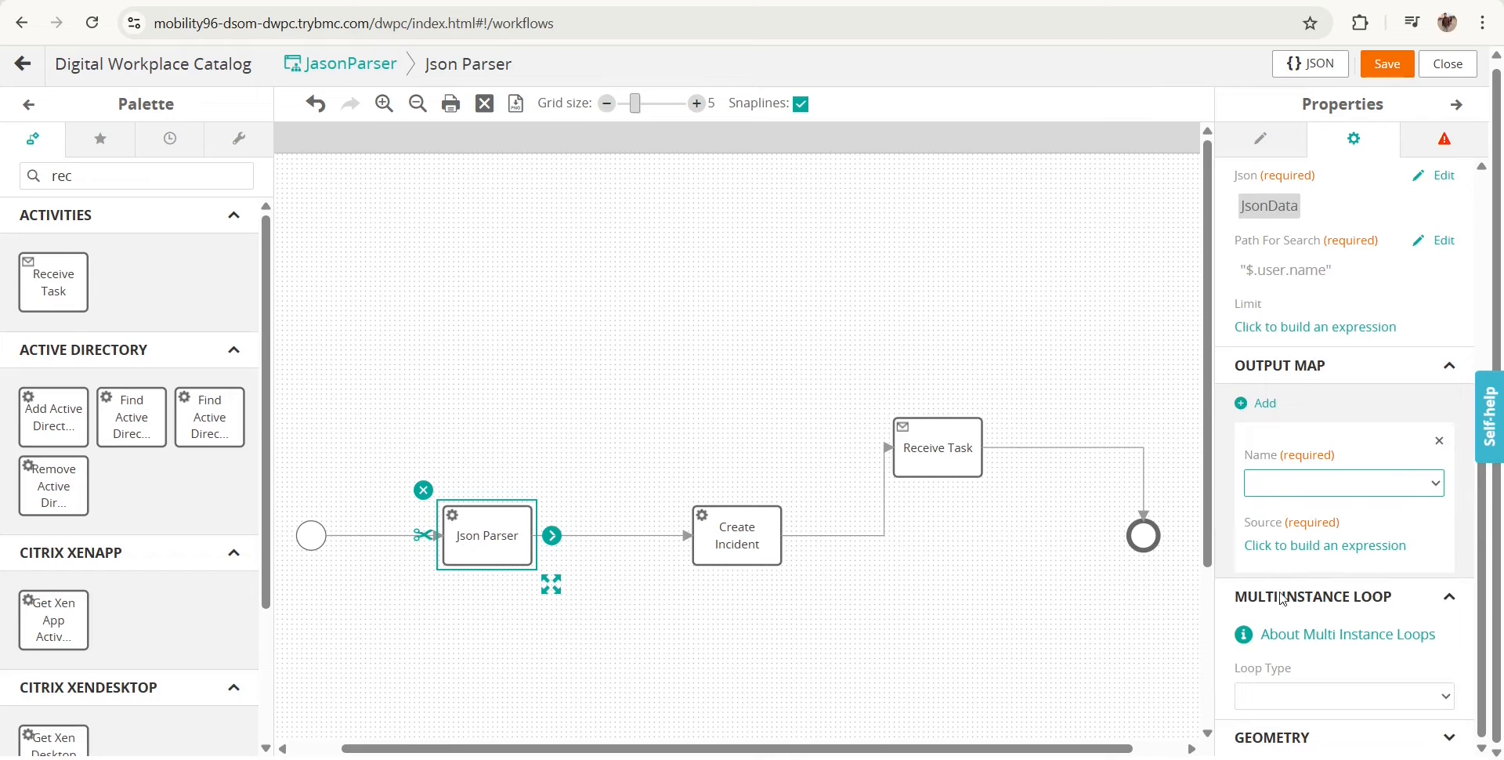
pyautogui.click(1310, 594)
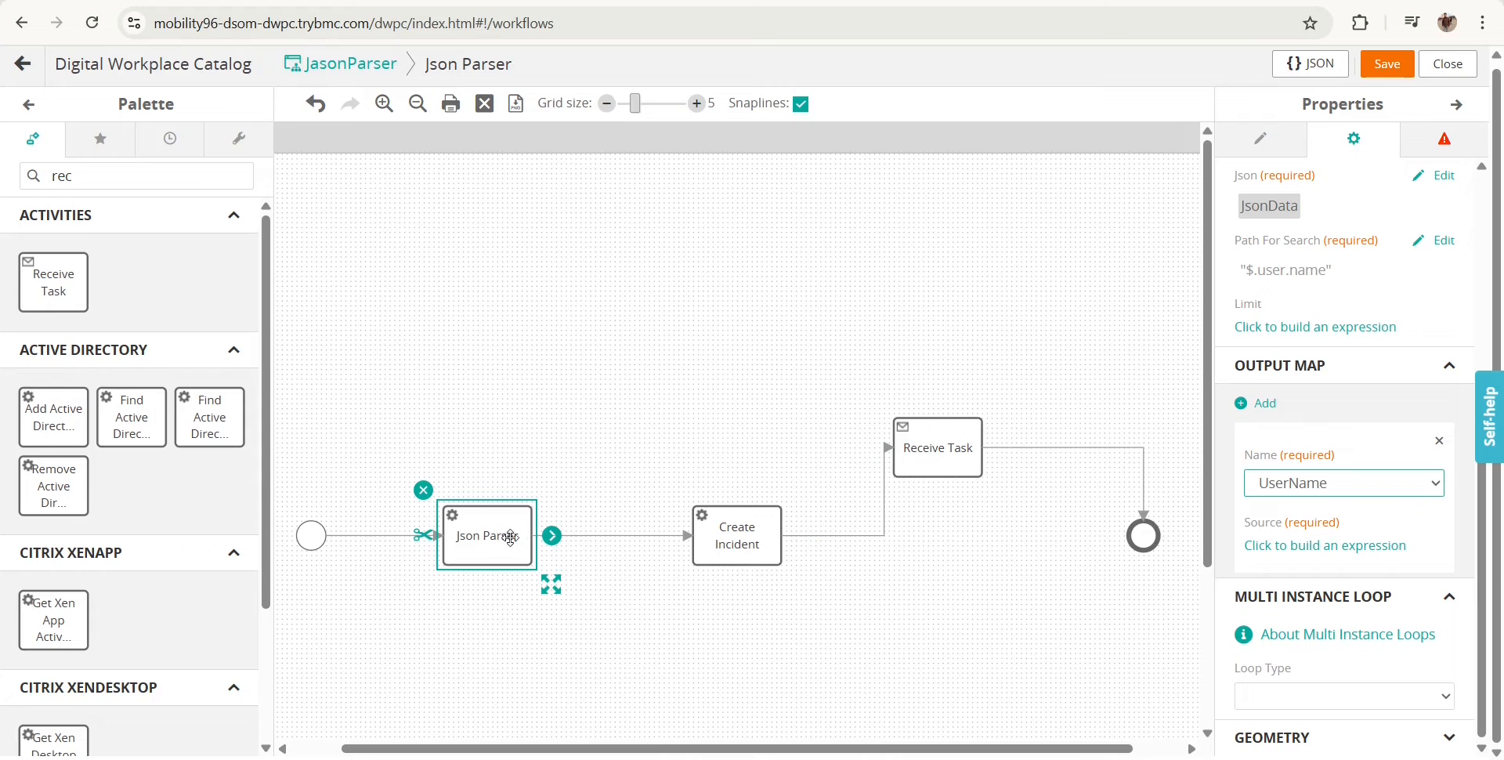
pyautogui.click(1284, 546)
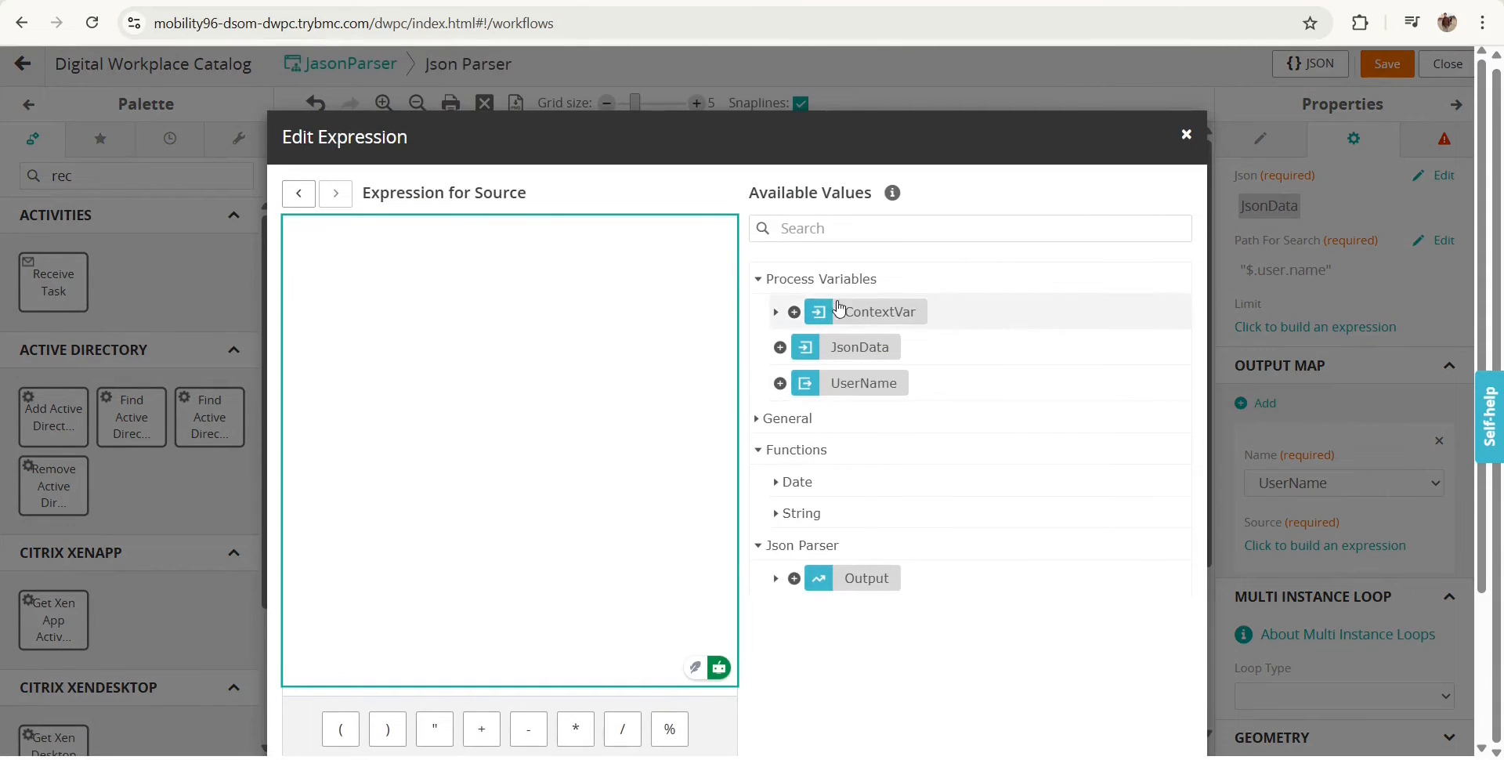
pyautogui.click(776, 313)
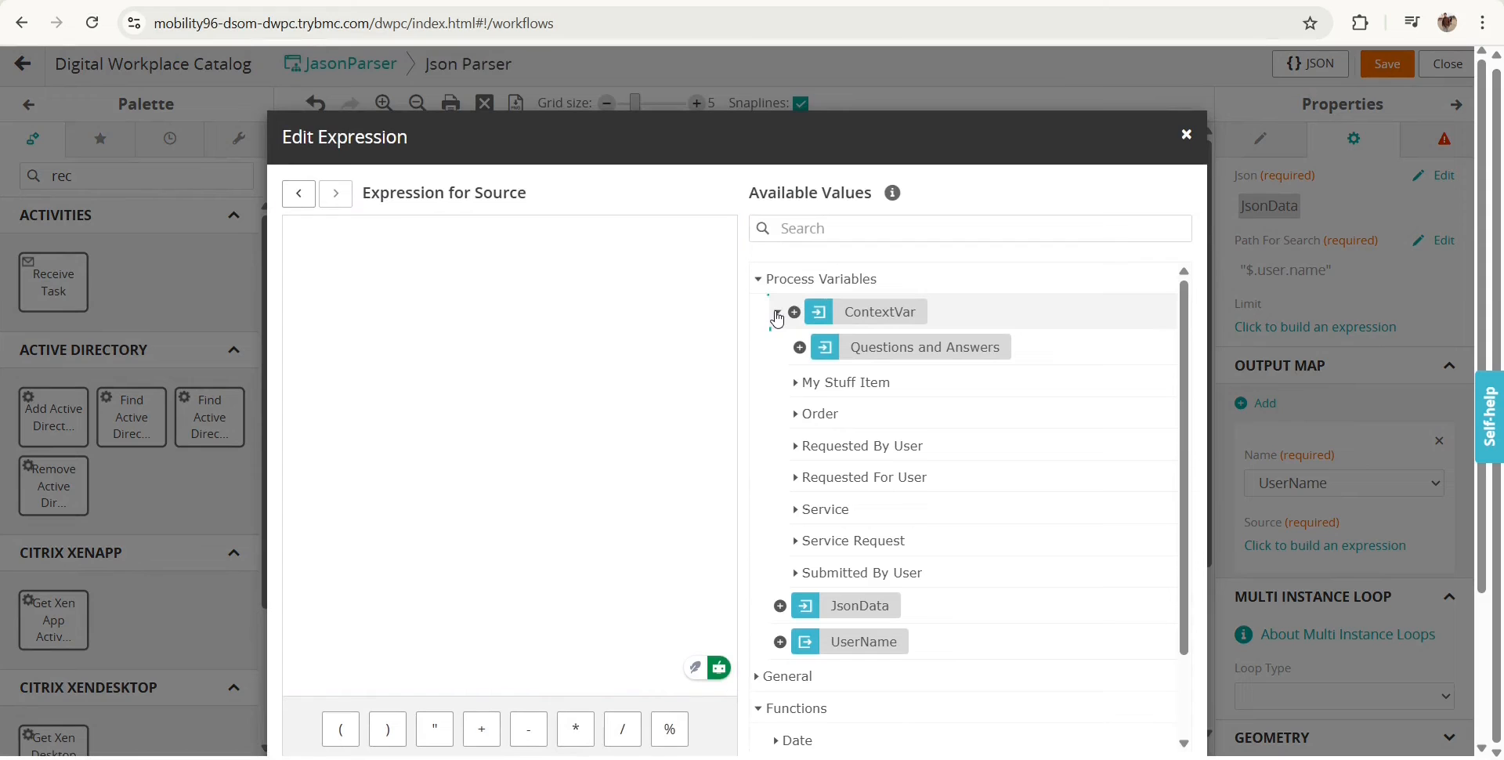
pyautogui.click(777, 316)
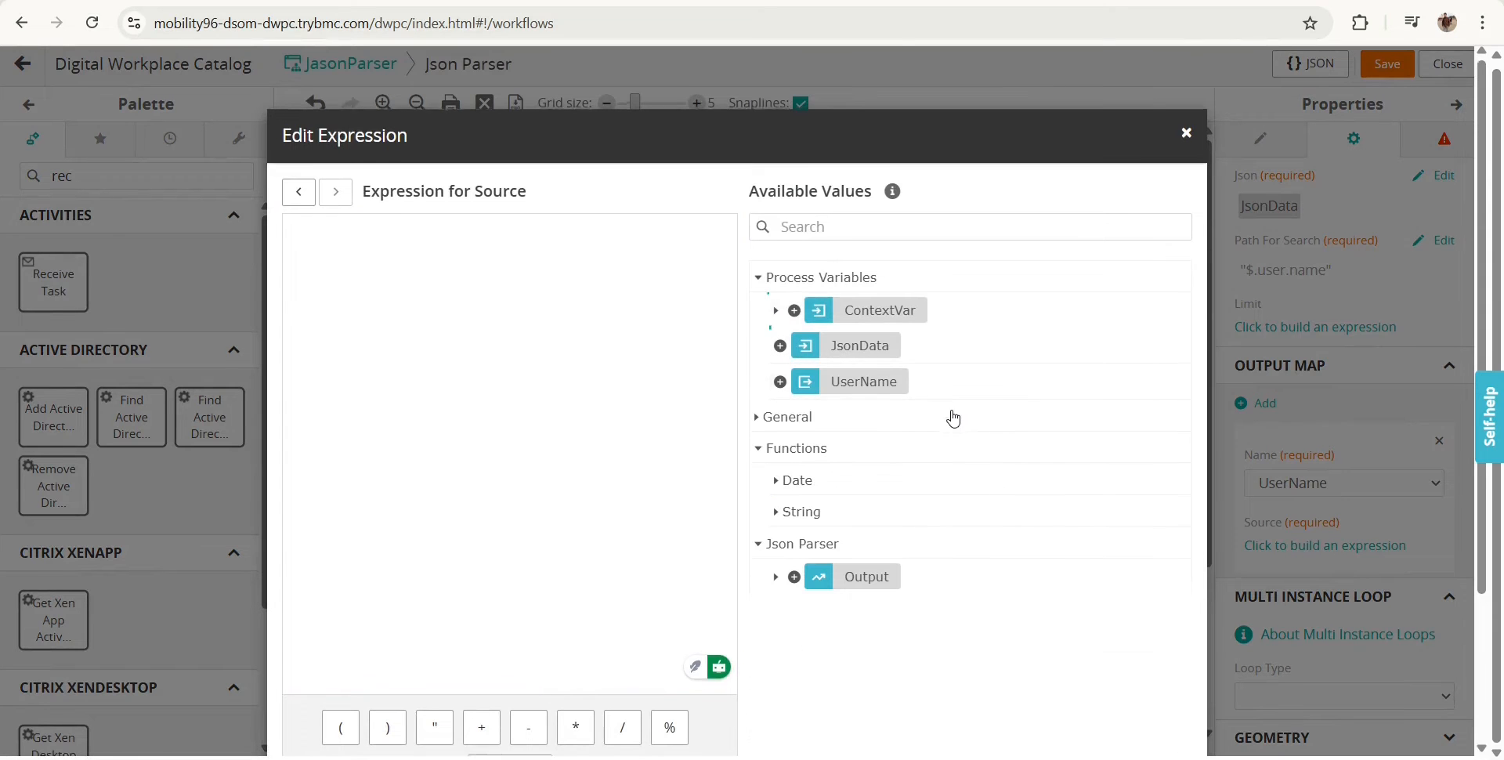
pyautogui.scroll(-3, 909, 479)
pyautogui.scroll(3, 893, 423)
pyautogui.scroll(-3, 1136, 705)
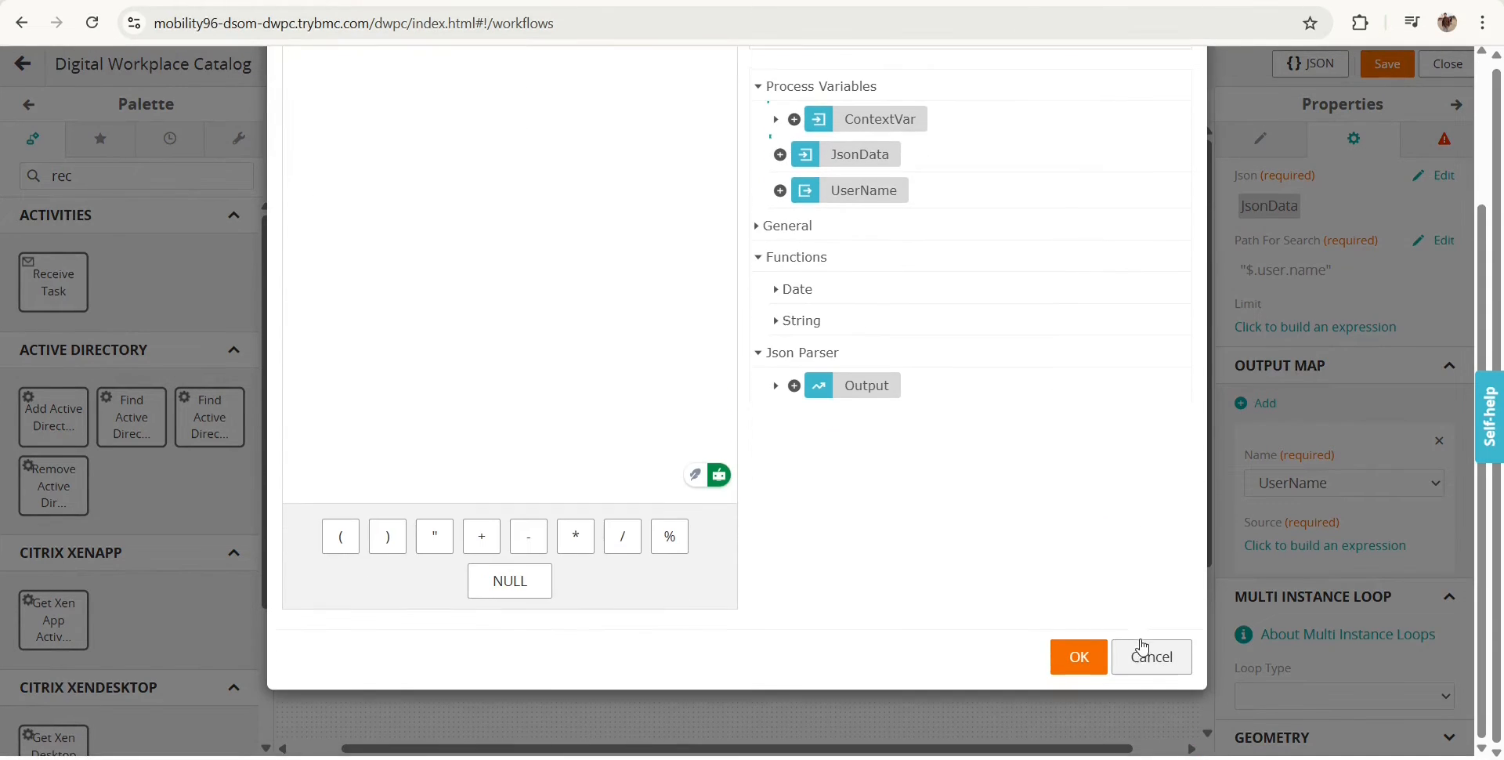
pyautogui.click(1156, 658)
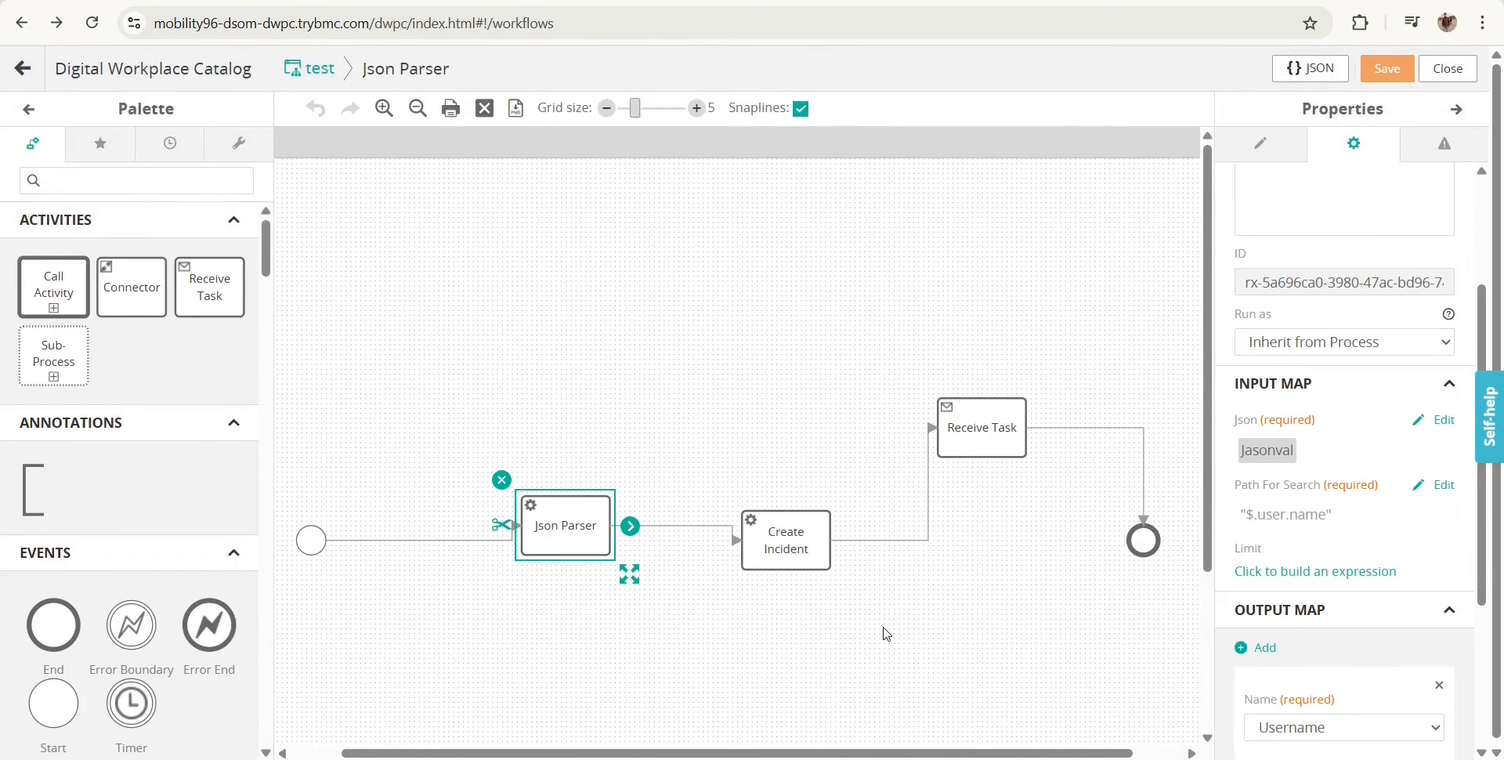
# Examine the test workflow's Create Incident inputs and its Json Parser action's output mapping for reference
pyautogui.click(781, 536)
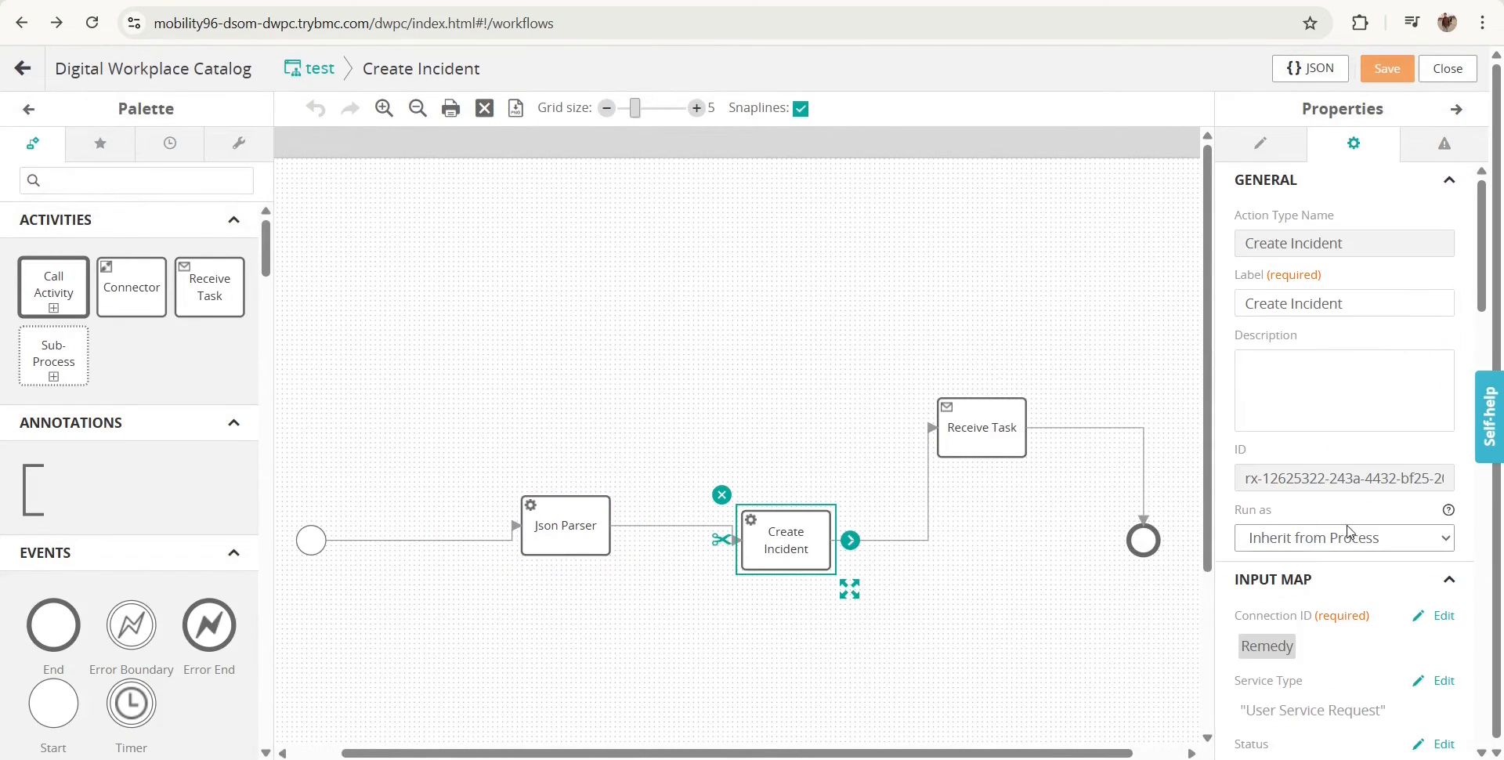
pyautogui.scroll(-4, 1343, 530)
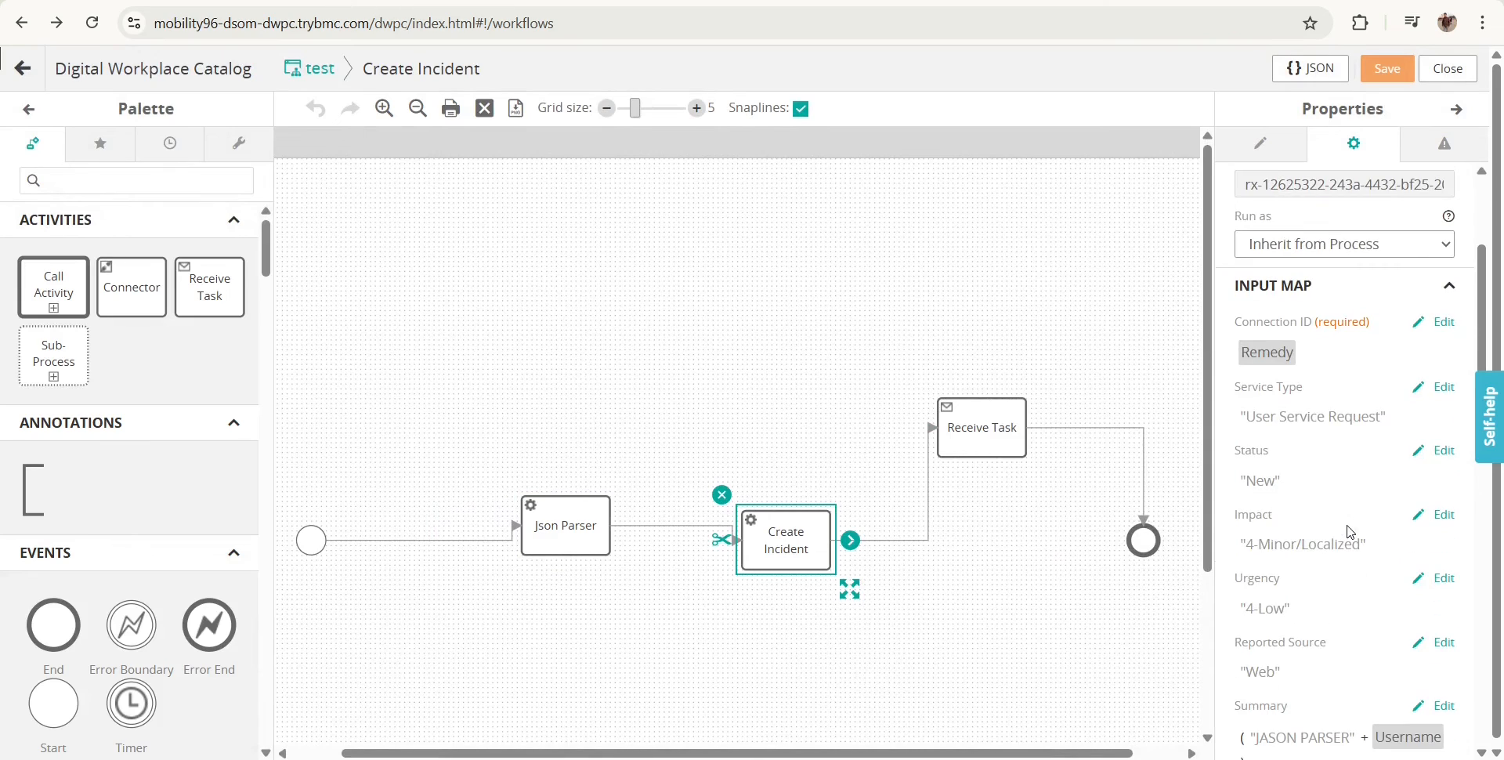
pyautogui.click(1260, 143)
pyautogui.click(571, 533)
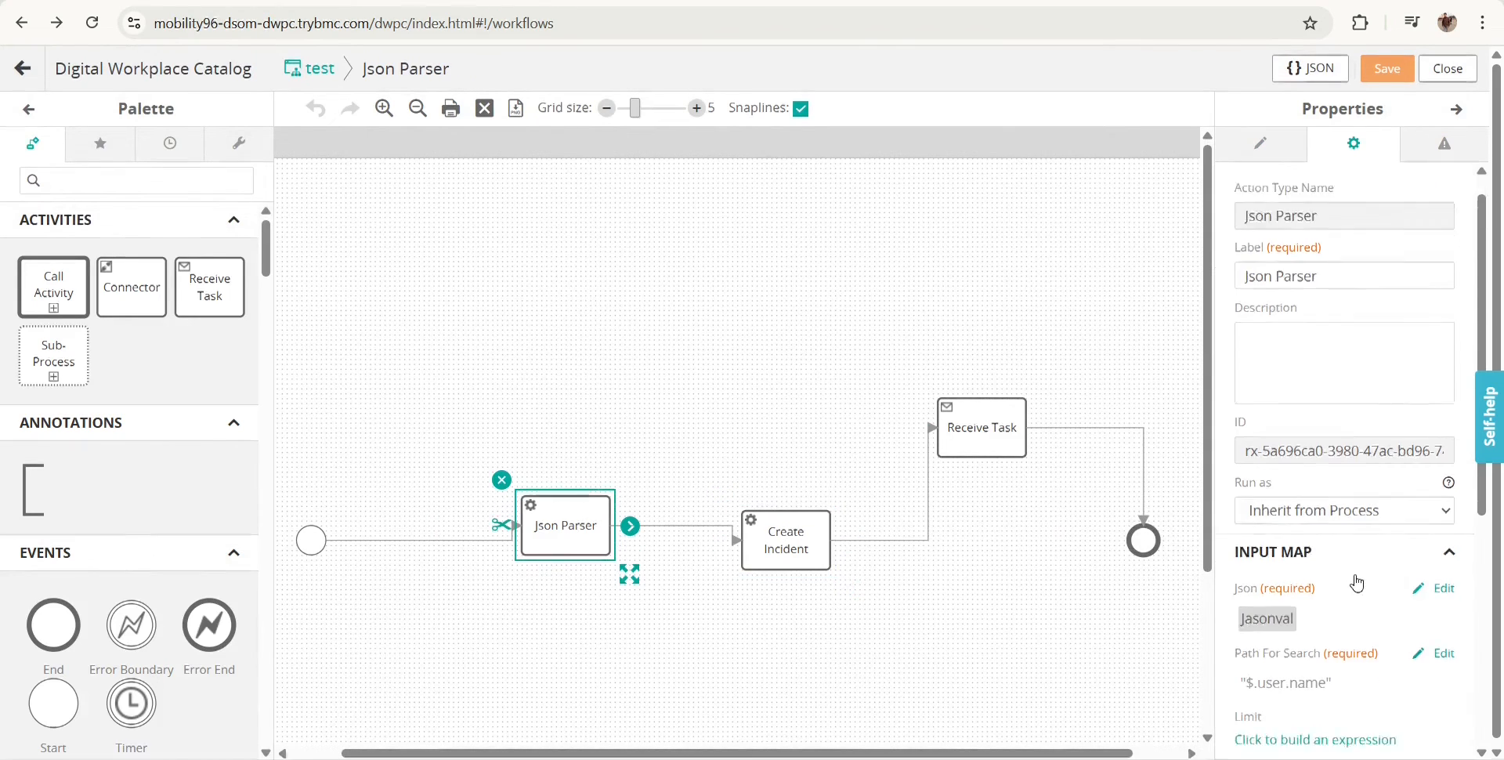
pyautogui.scroll(-3, 1352, 580)
pyautogui.scroll(-2, 1357, 583)
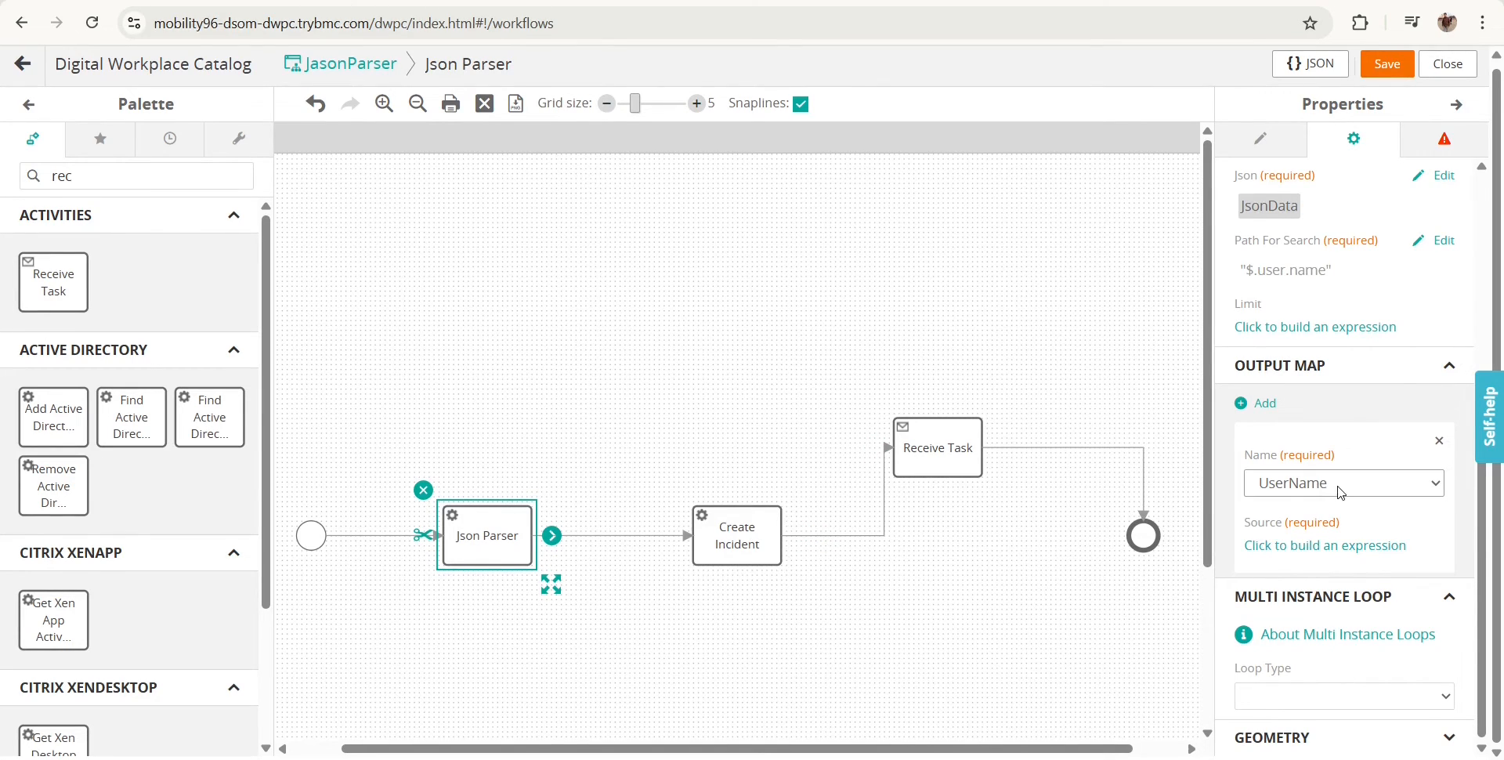
# Set the Source expression of the Json Parser action's UserName output in JasonParser to the UserName process variable
pyautogui.click(1322, 548)
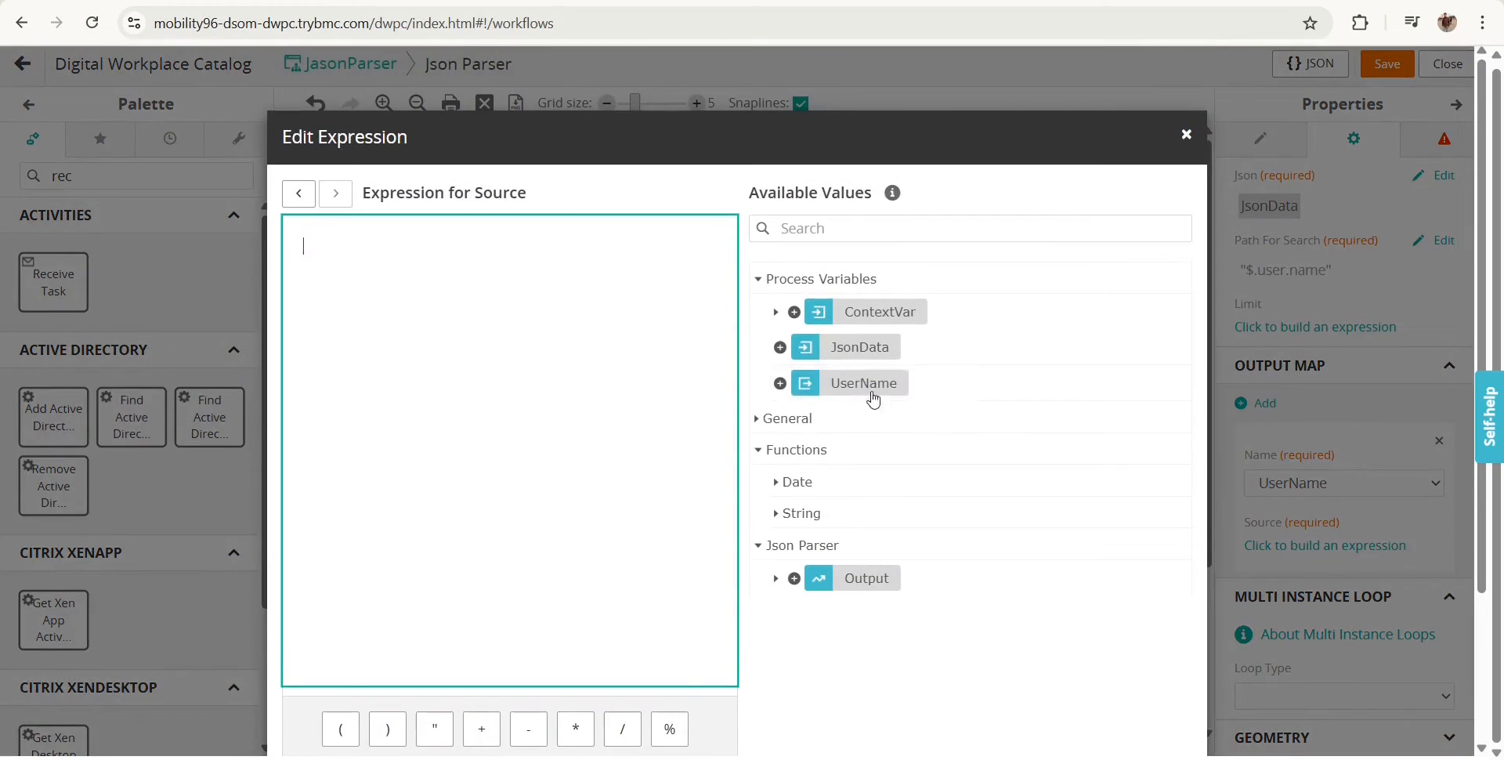
pyautogui.click(780, 383)
pyautogui.scroll(-3, 841, 441)
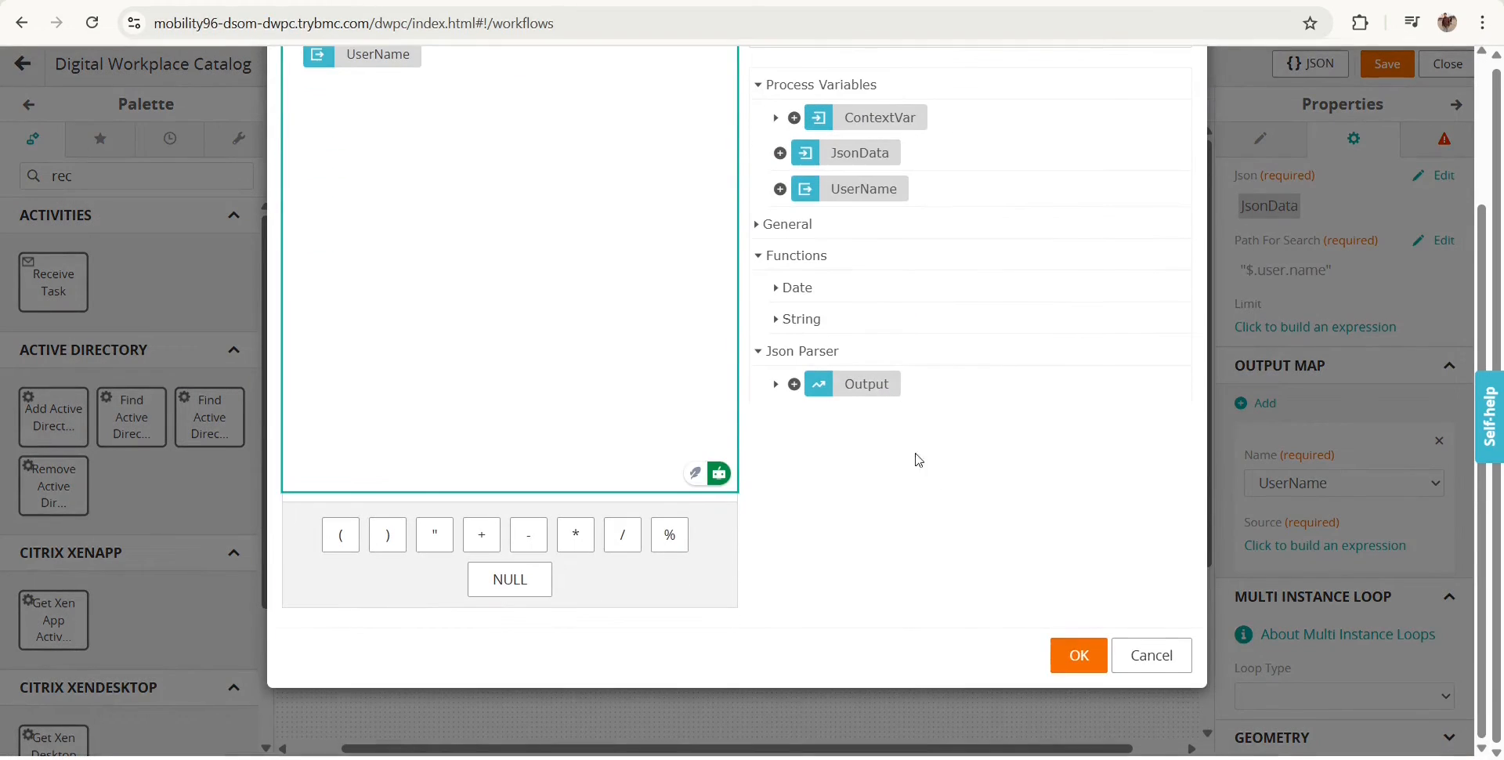
pyautogui.click(1069, 665)
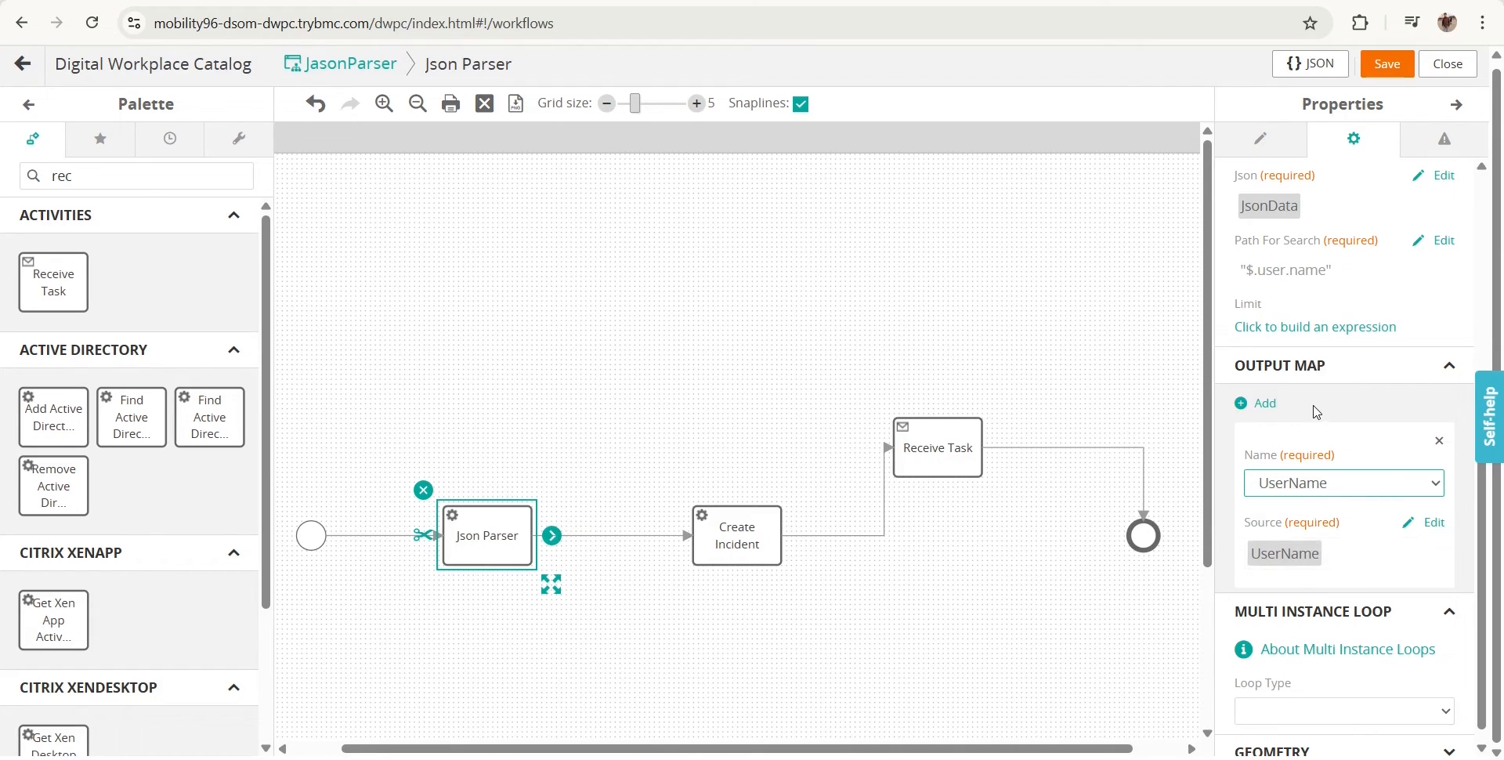
# Review the JasonParser workflow's variables and the Json Parser action's input and output mappings
pyautogui.click(1260, 142)
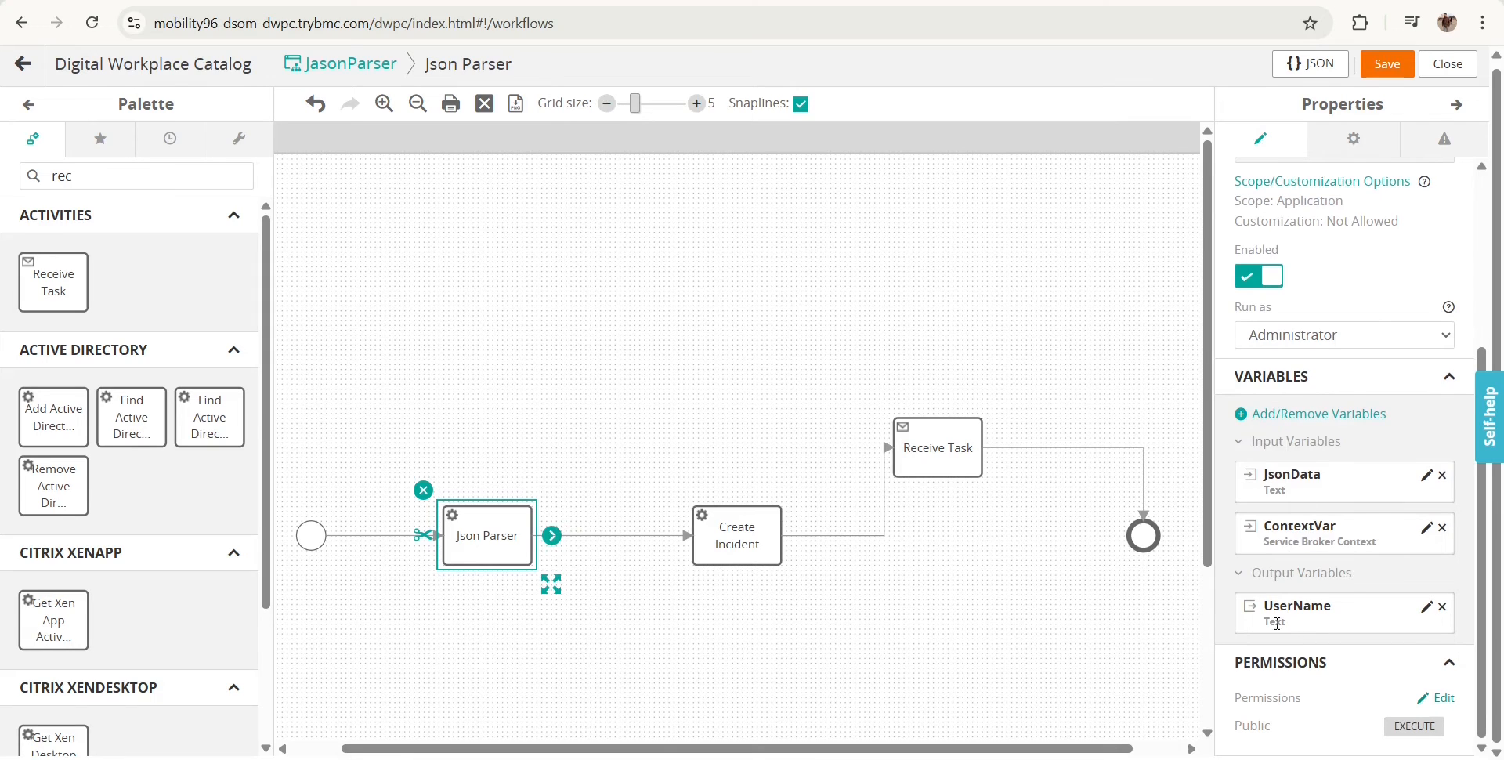
pyautogui.click(1346, 140)
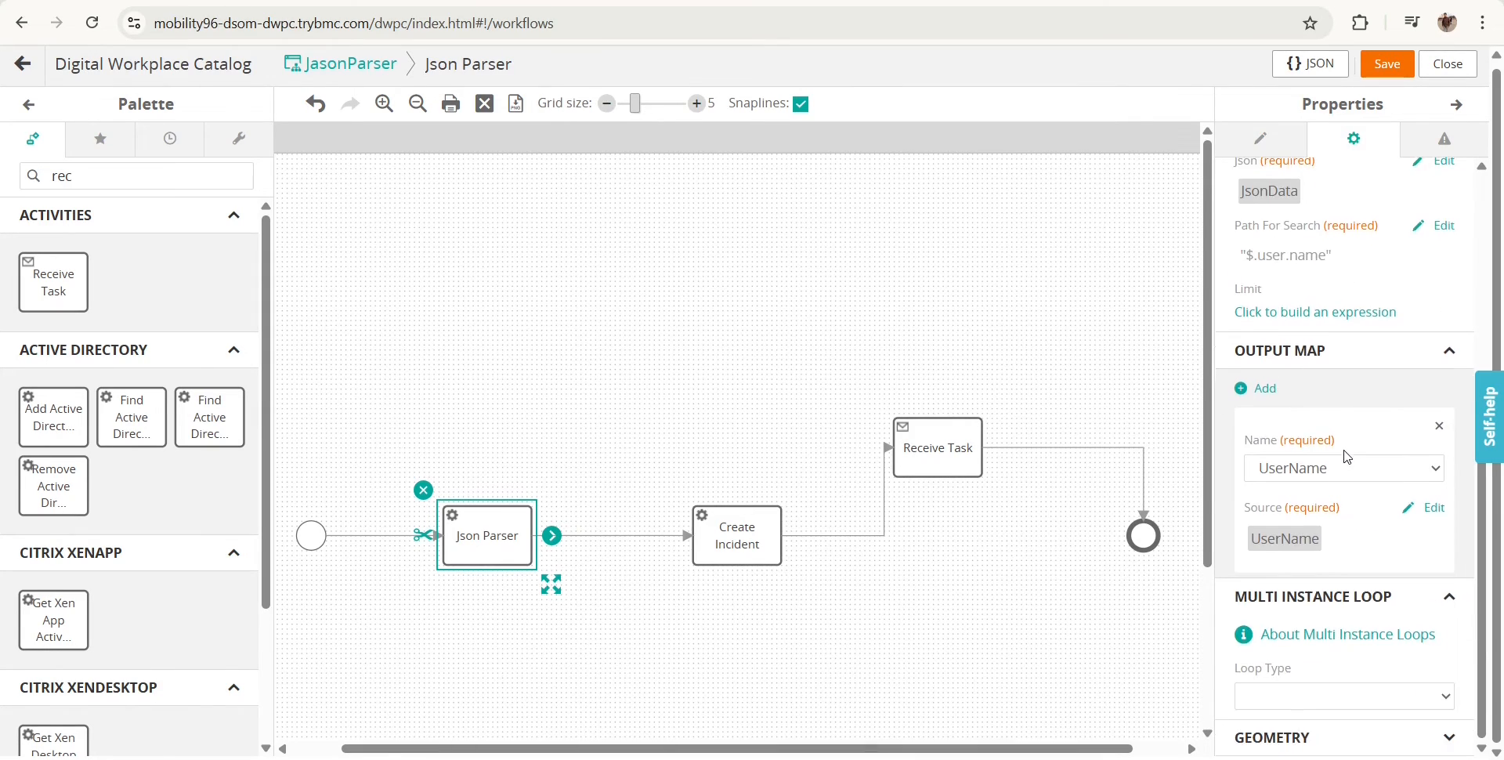
pyautogui.scroll(4, 1347, 457)
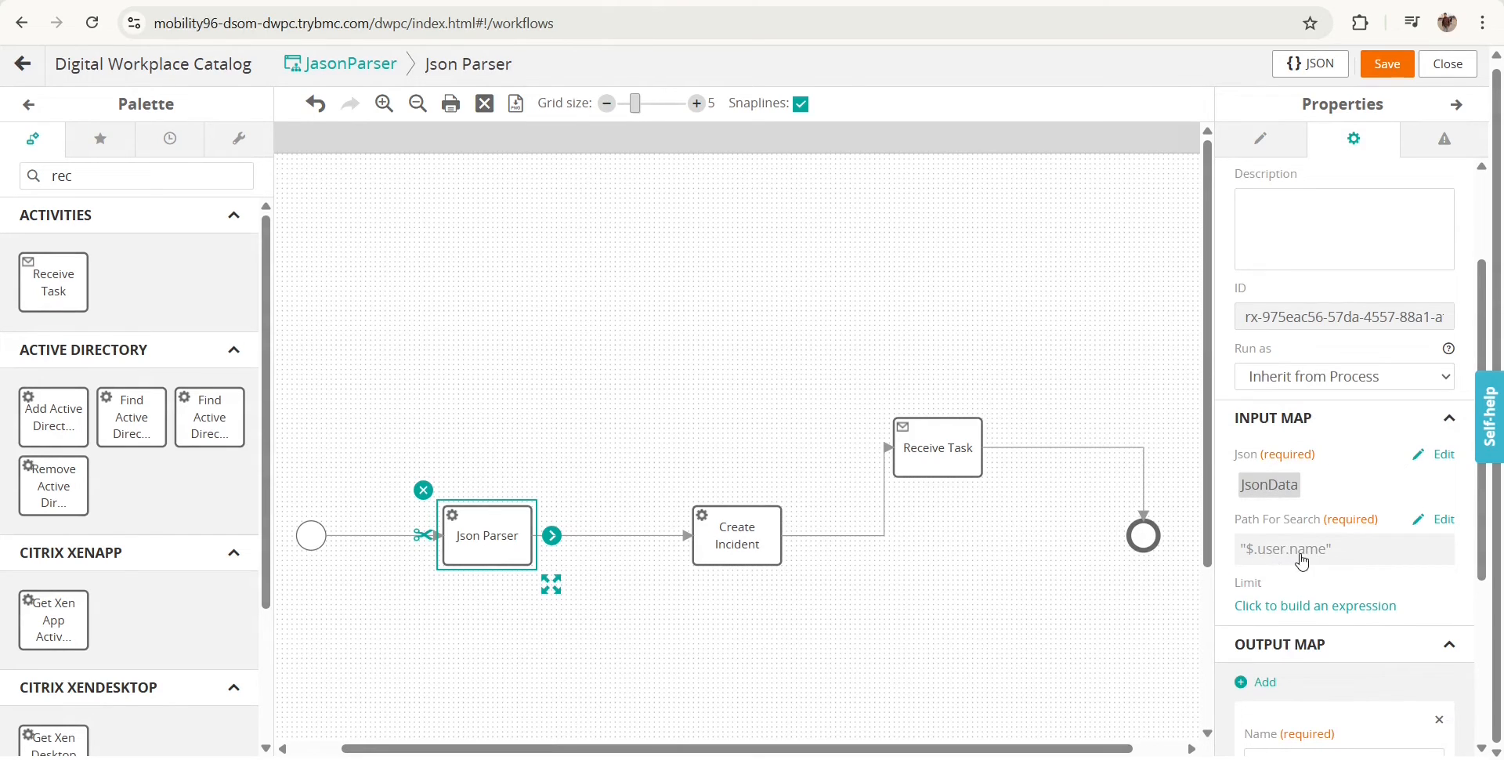
pyautogui.scroll(-3, 1303, 562)
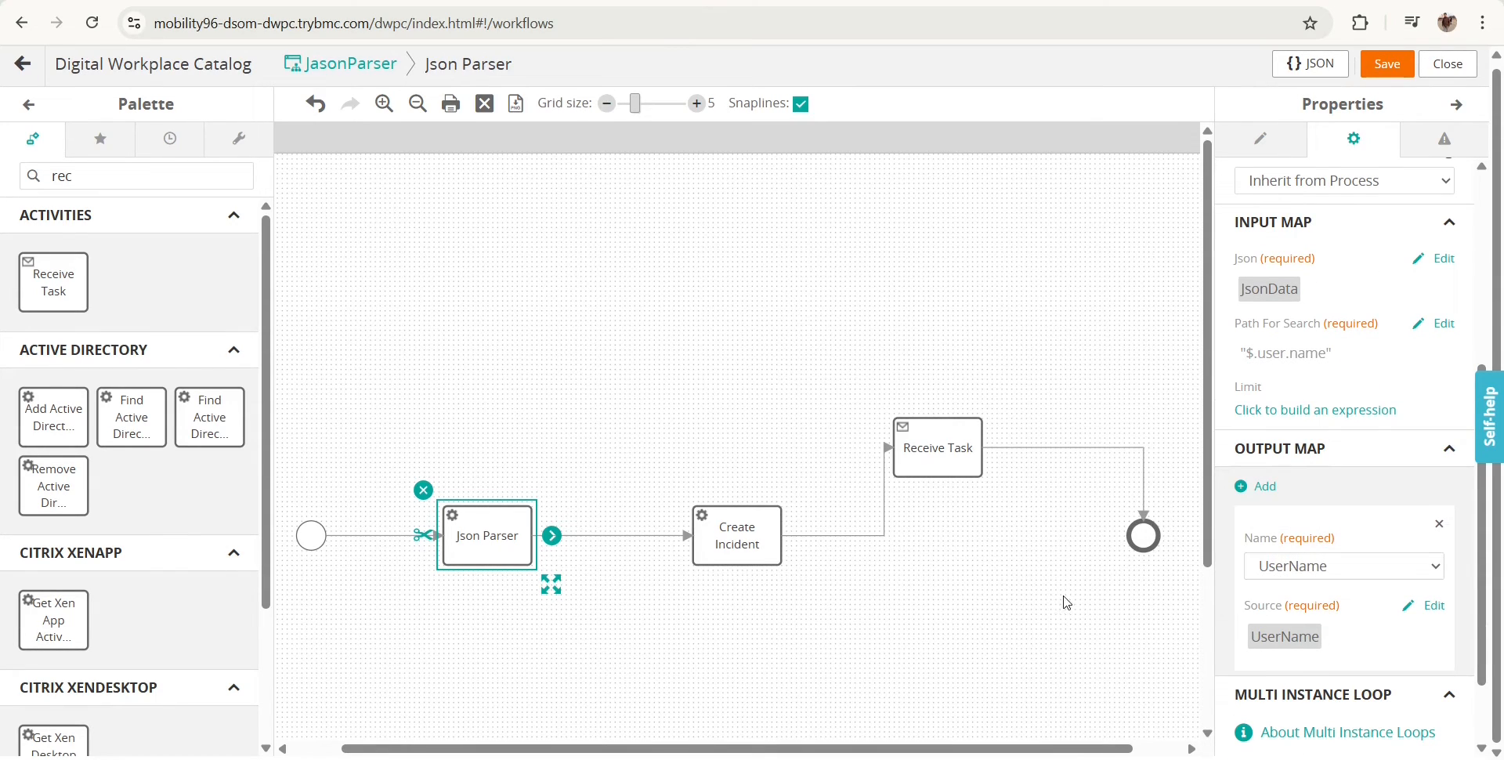
# Set the Create Incident action's Summary expression to "Incident Summary" + the UserName process variable
pyautogui.click(741, 538)
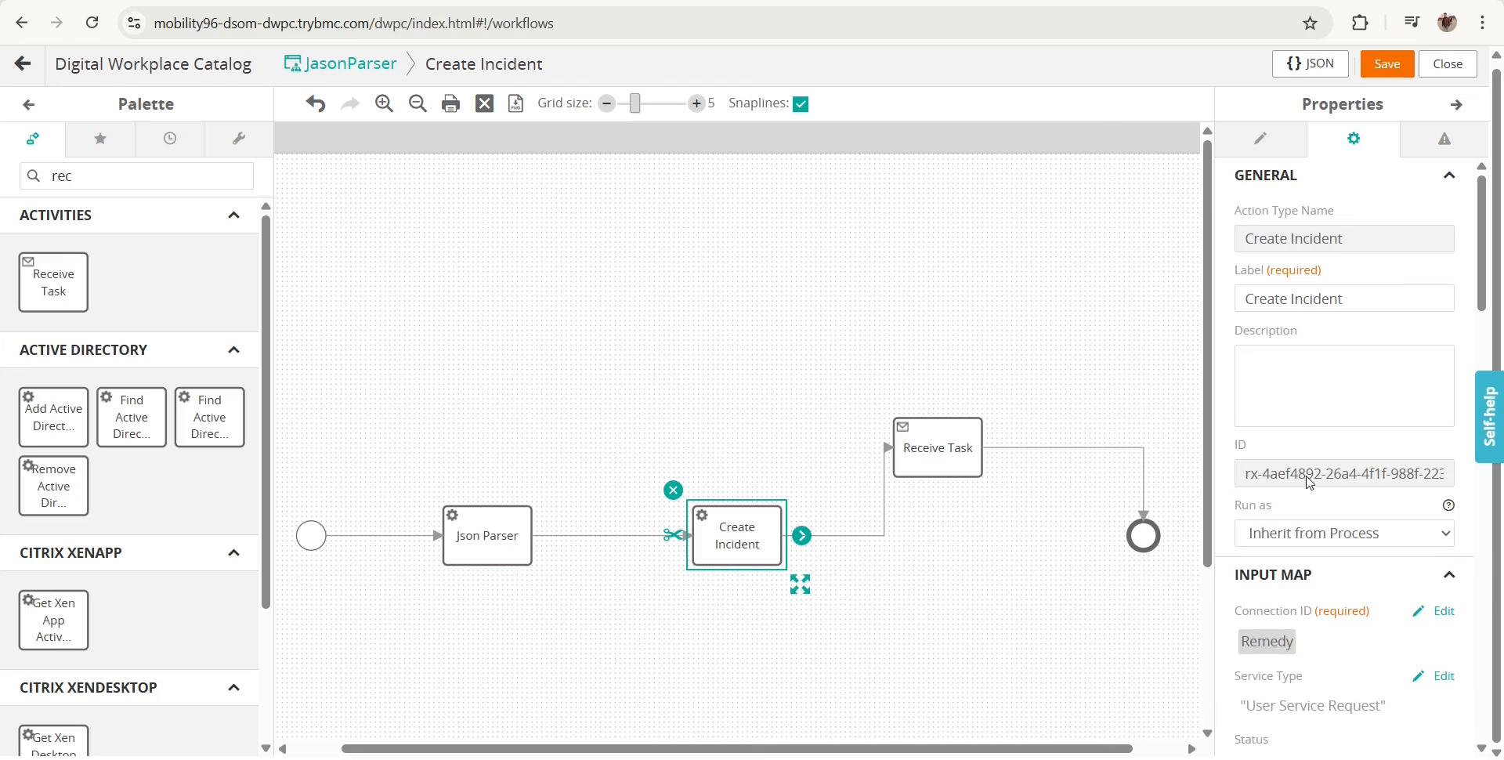
pyautogui.click(1261, 138)
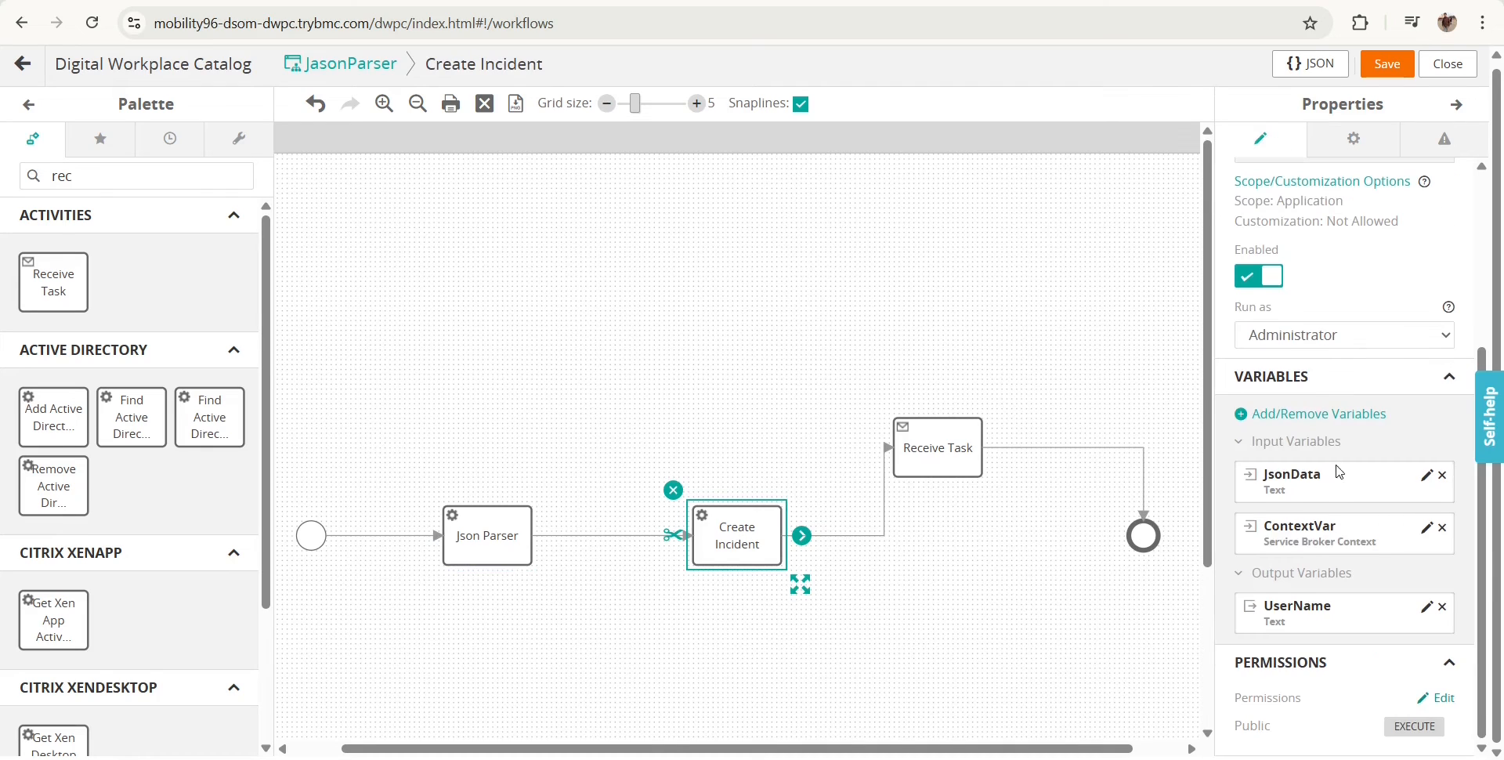
pyautogui.click(1351, 141)
pyautogui.scroll(-4, 1354, 357)
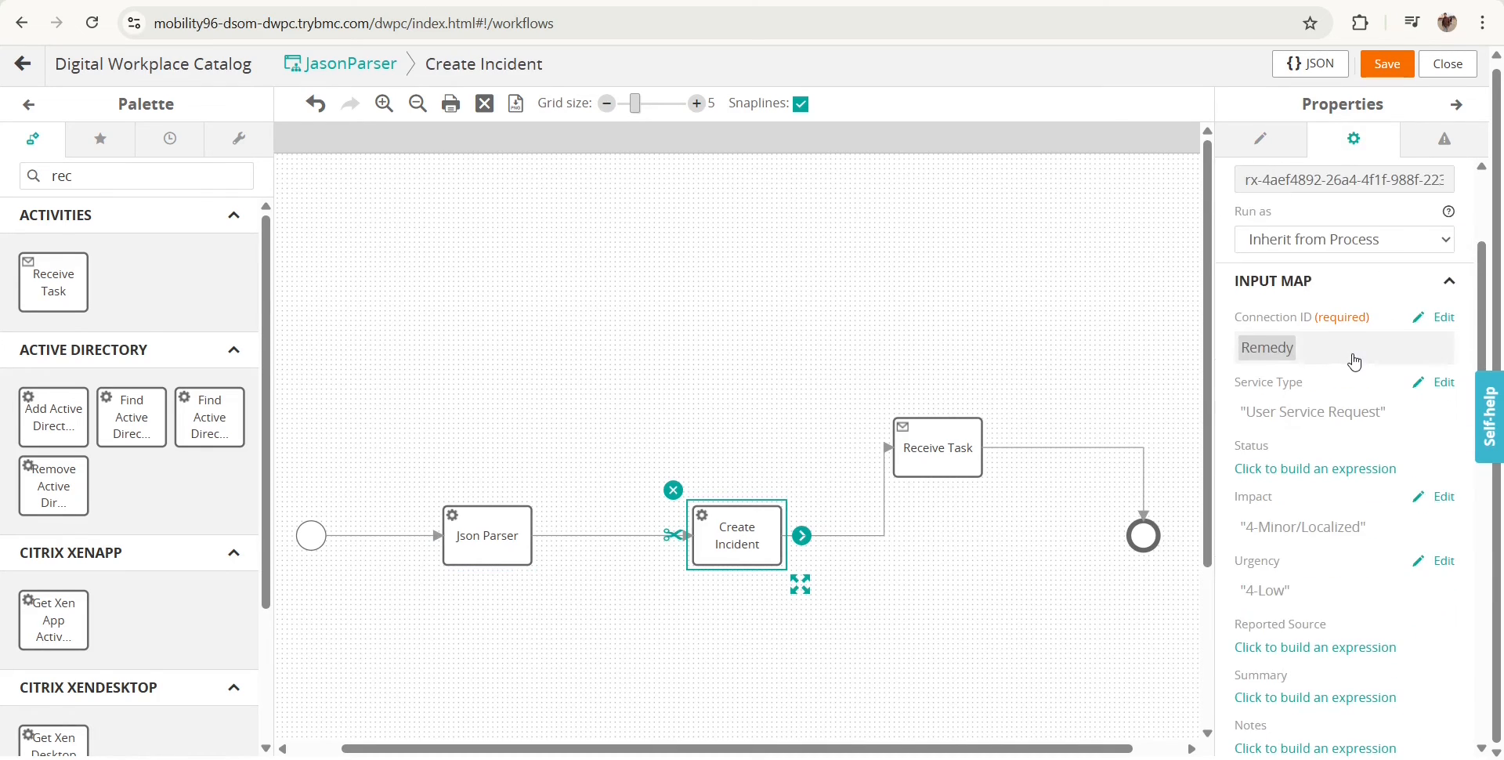
pyautogui.click(1268, 502)
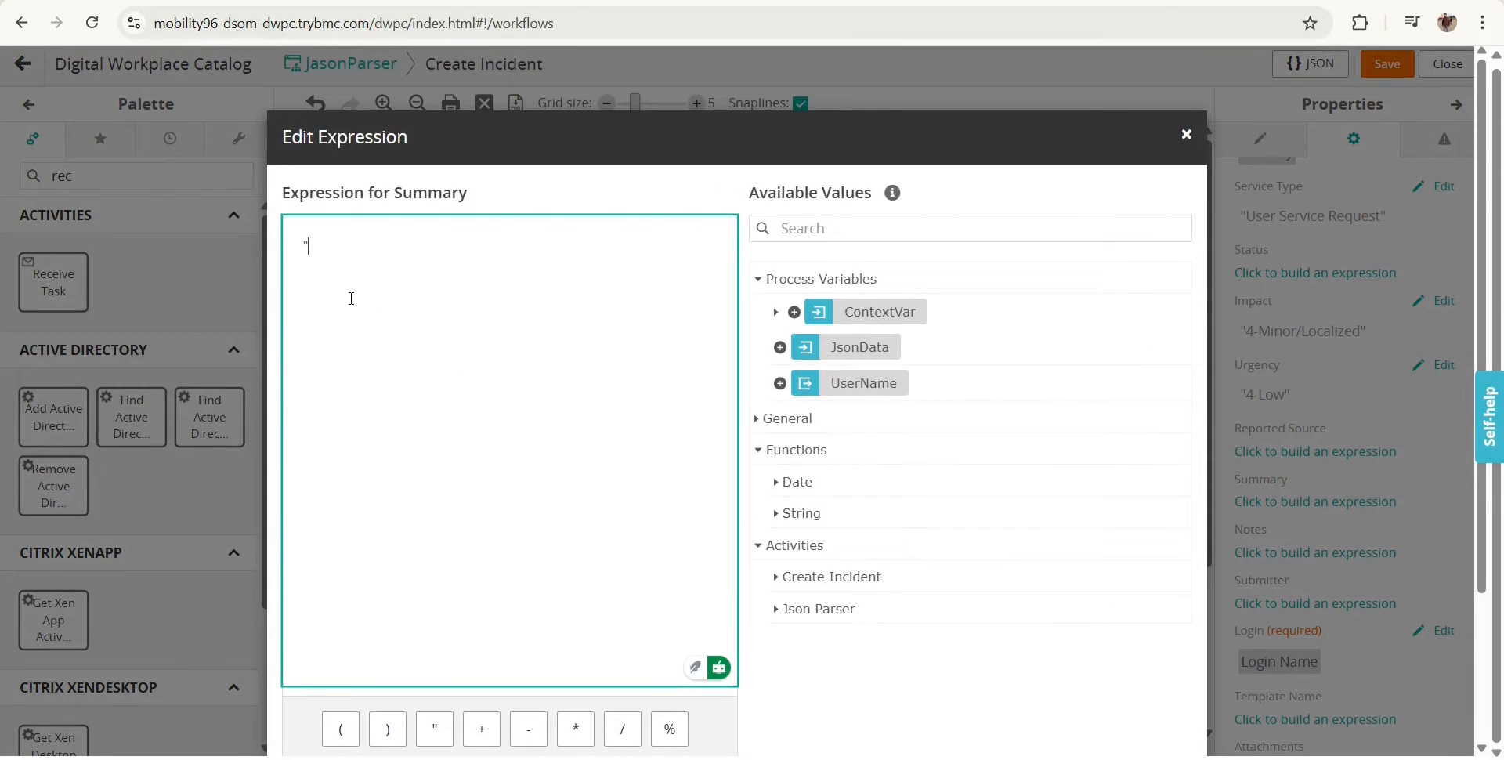
pyautogui.write('"Incident Syummary" +')
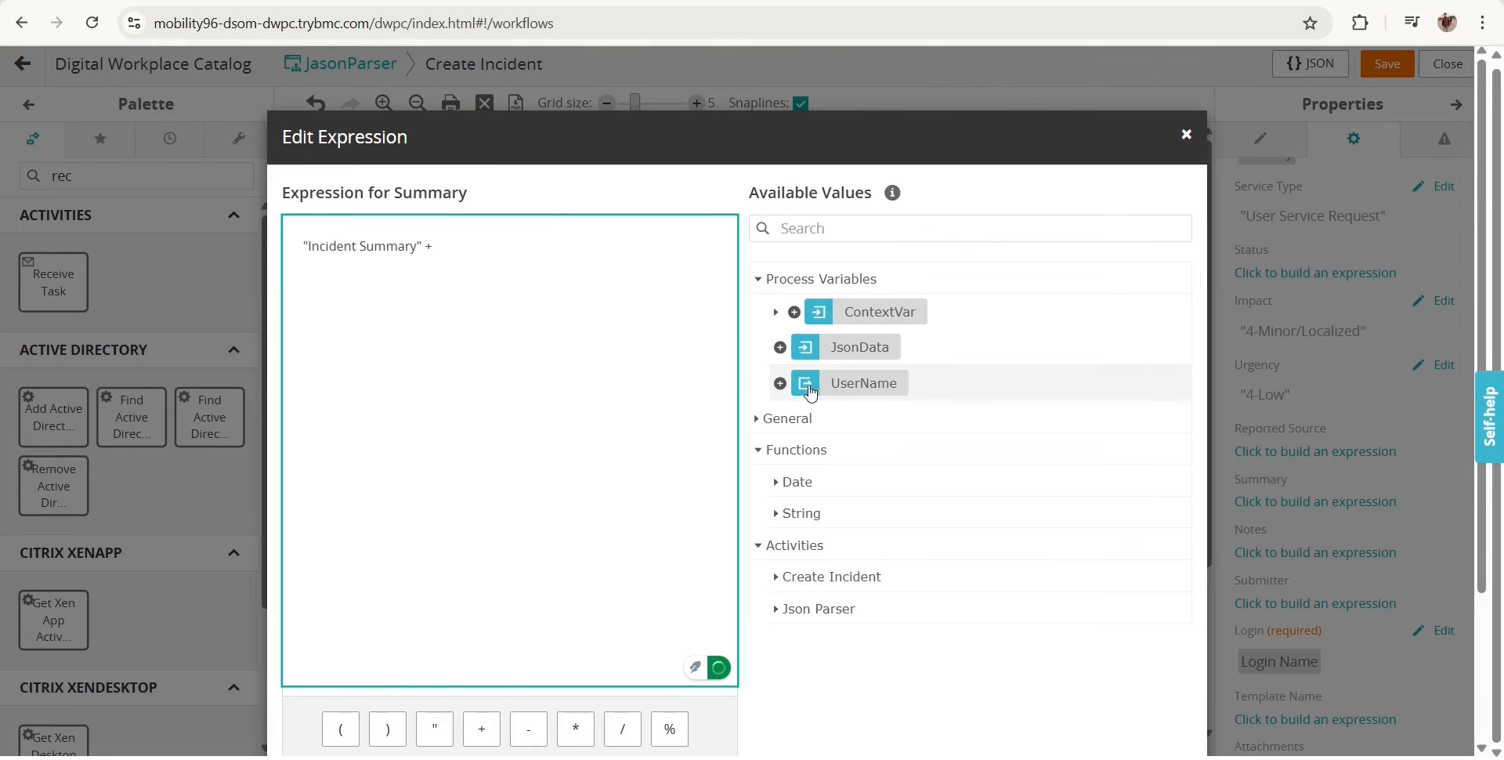
pyautogui.click(780, 383)
pyautogui.scroll(-3, 924, 572)
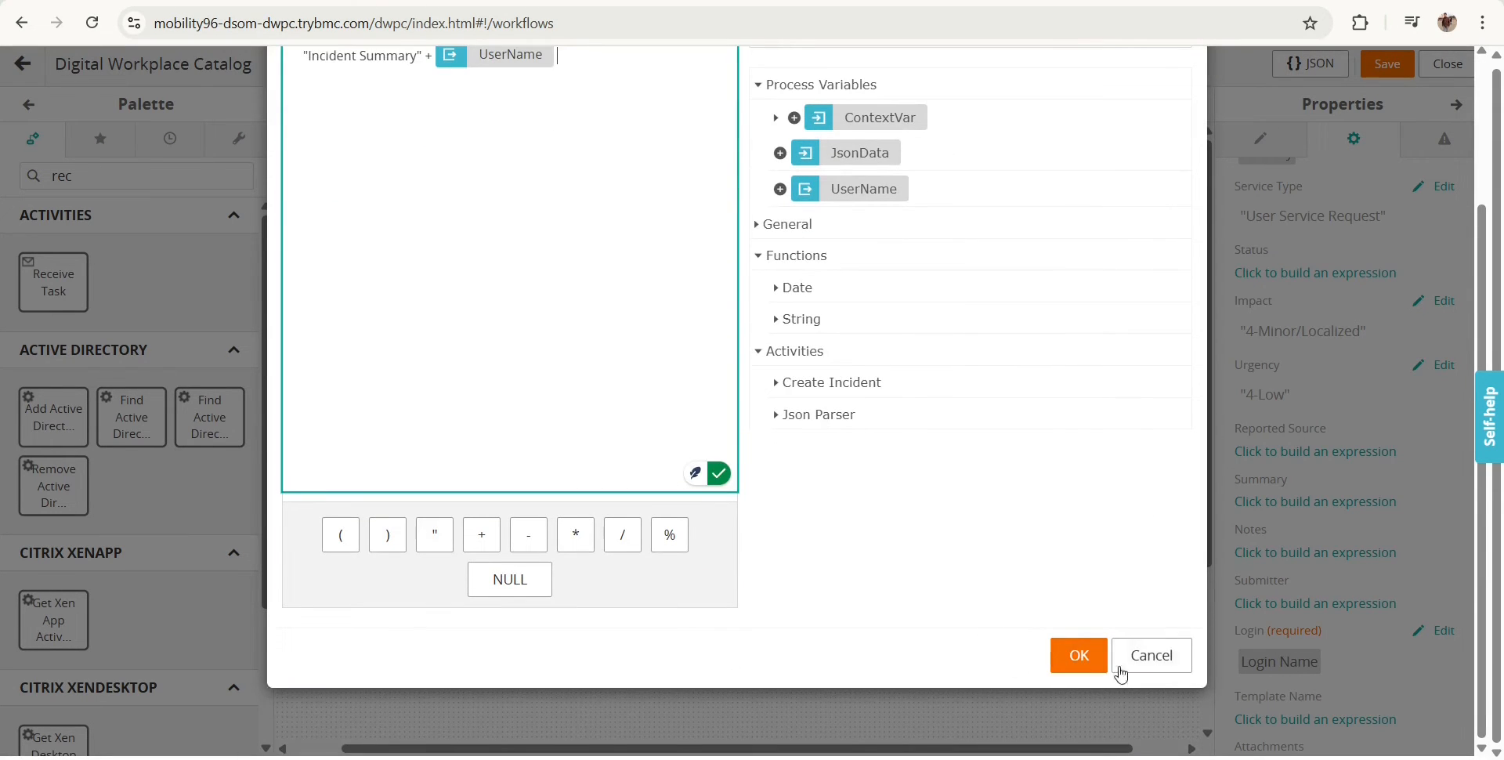
pyautogui.click(1078, 655)
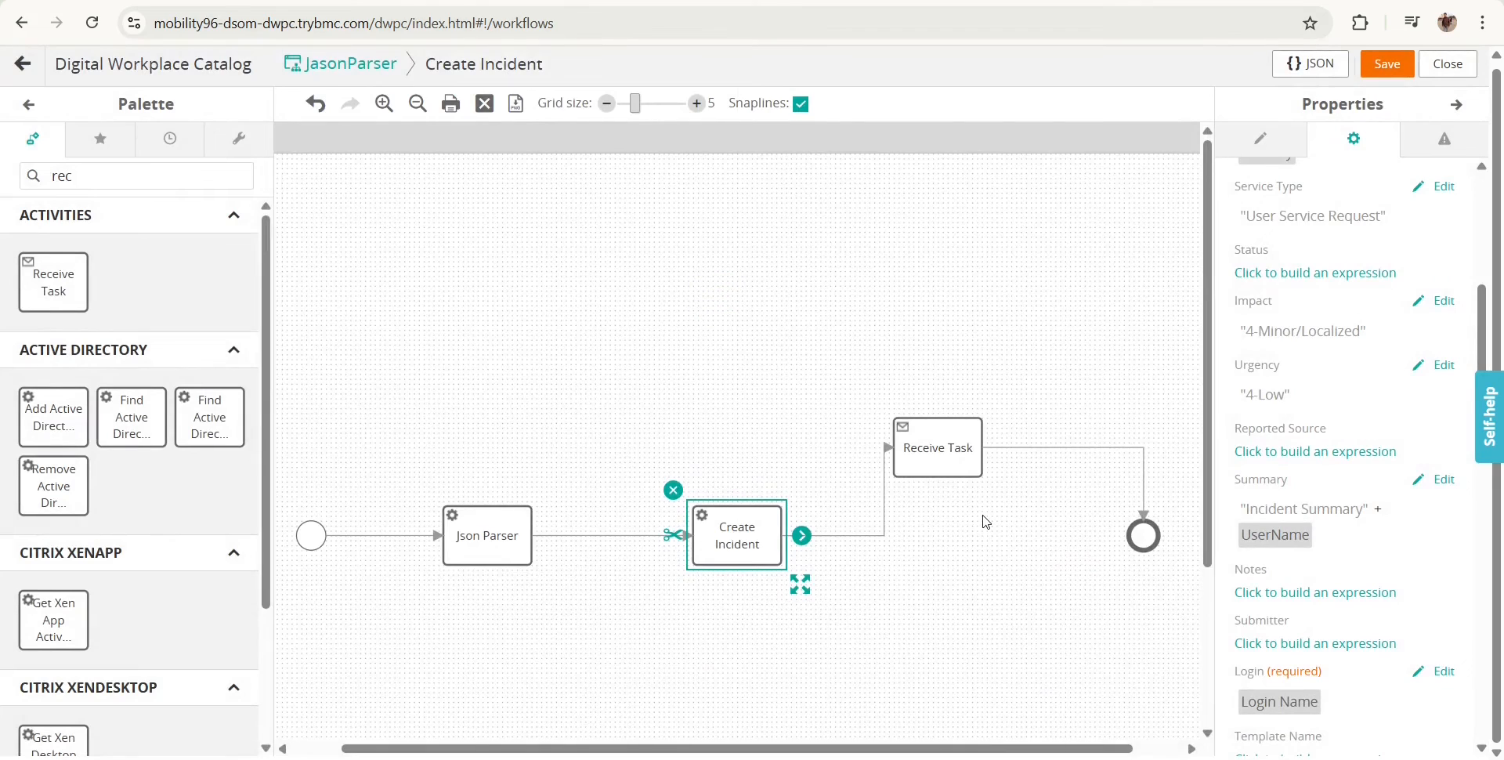
# Save the JasonParser workflow and search the workflow list for "jason"
pyautogui.click(1388, 64)
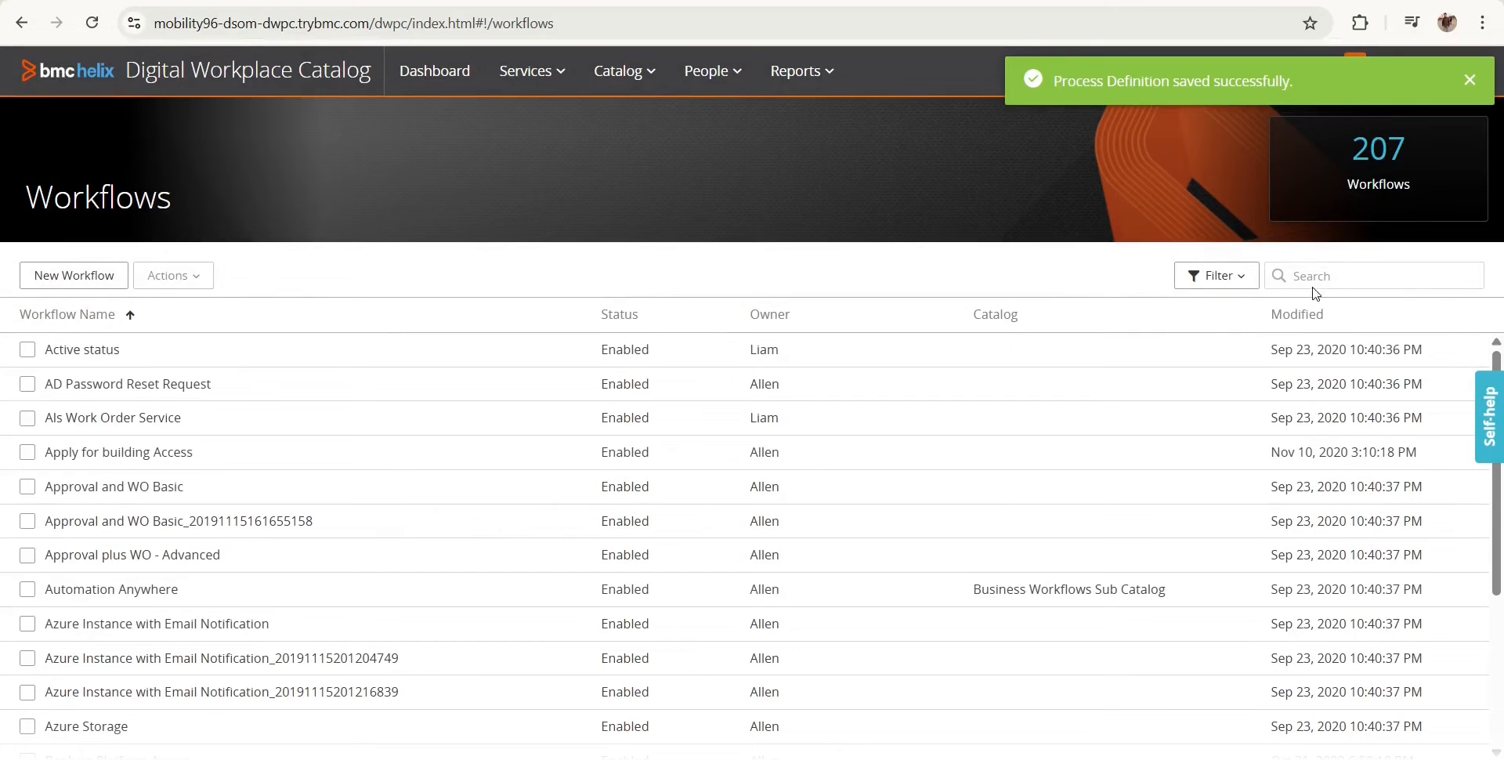
pyautogui.click(1330, 267)
pyautogui.write('jason')
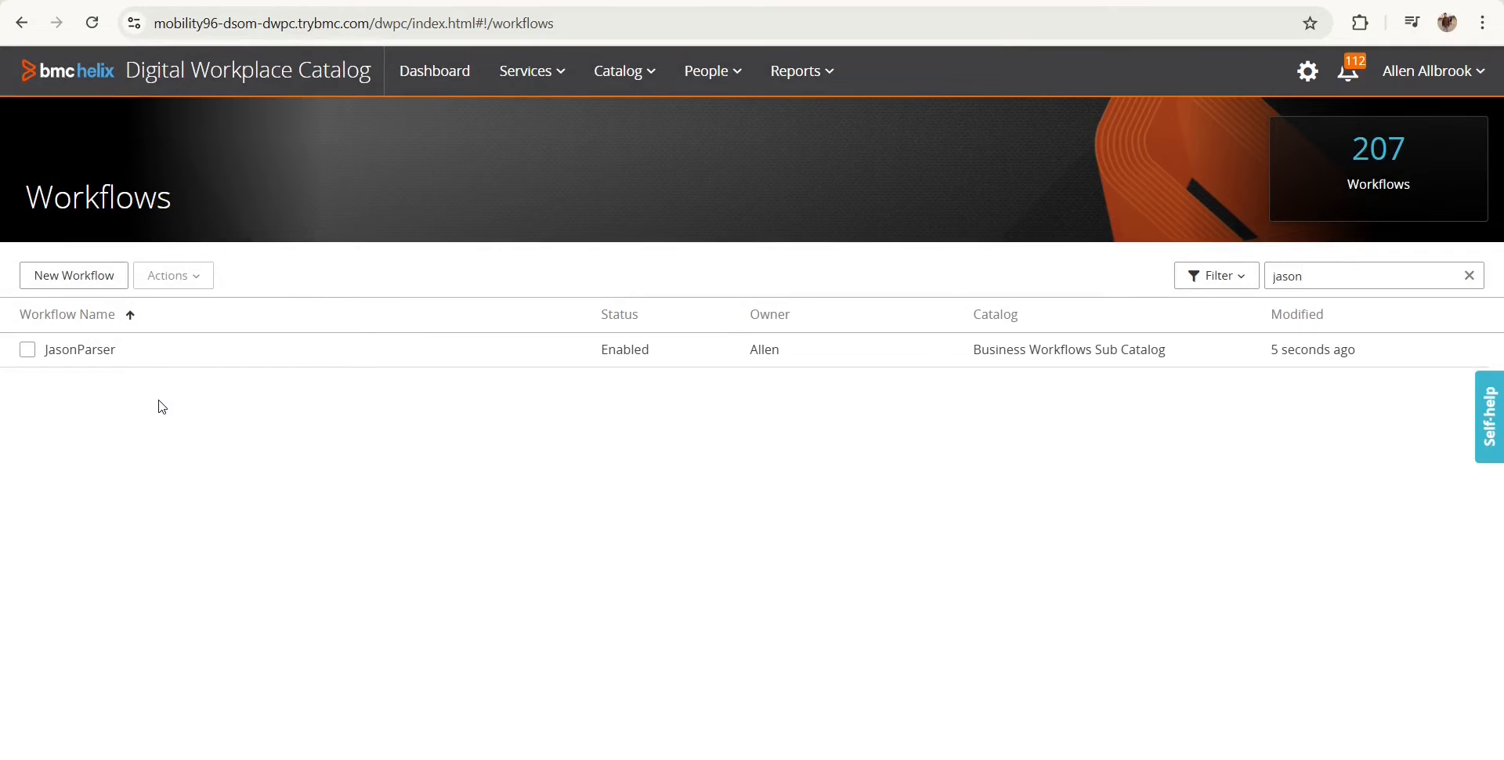
# Return to the dashboard and open the services queue
pyautogui.click(428, 86)
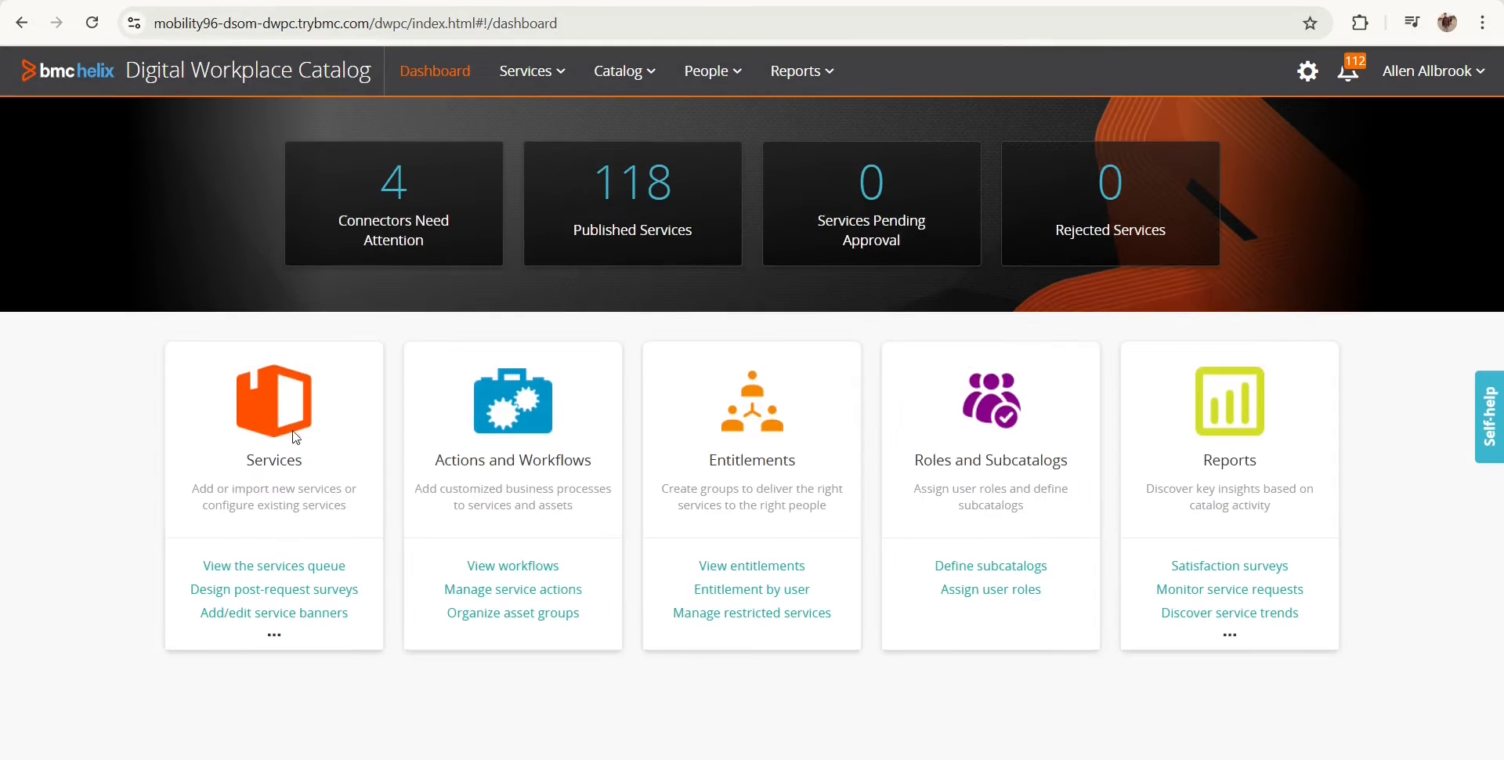
pyautogui.click(242, 572)
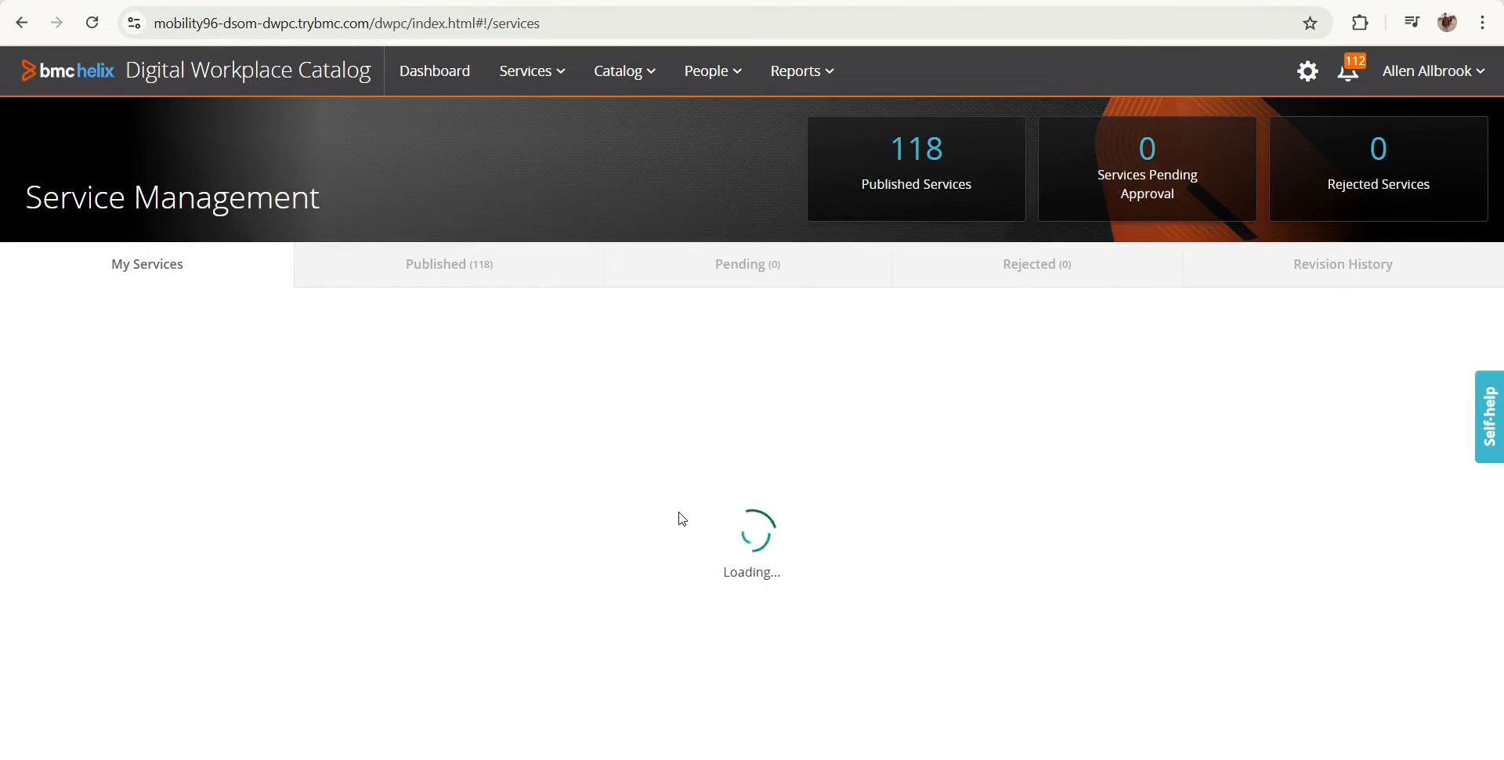
pyautogui.click(93, 321)
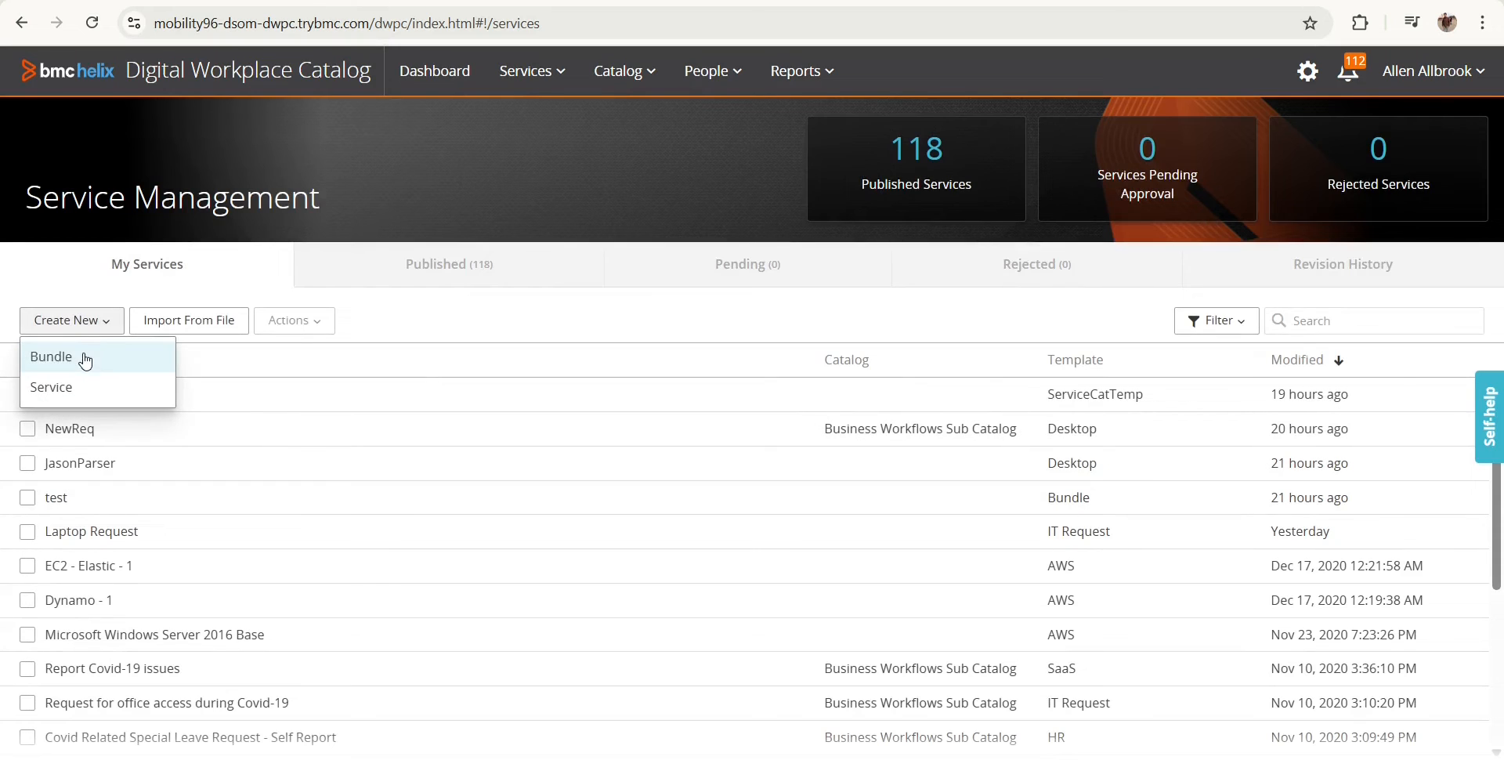
pyautogui.click(72, 389)
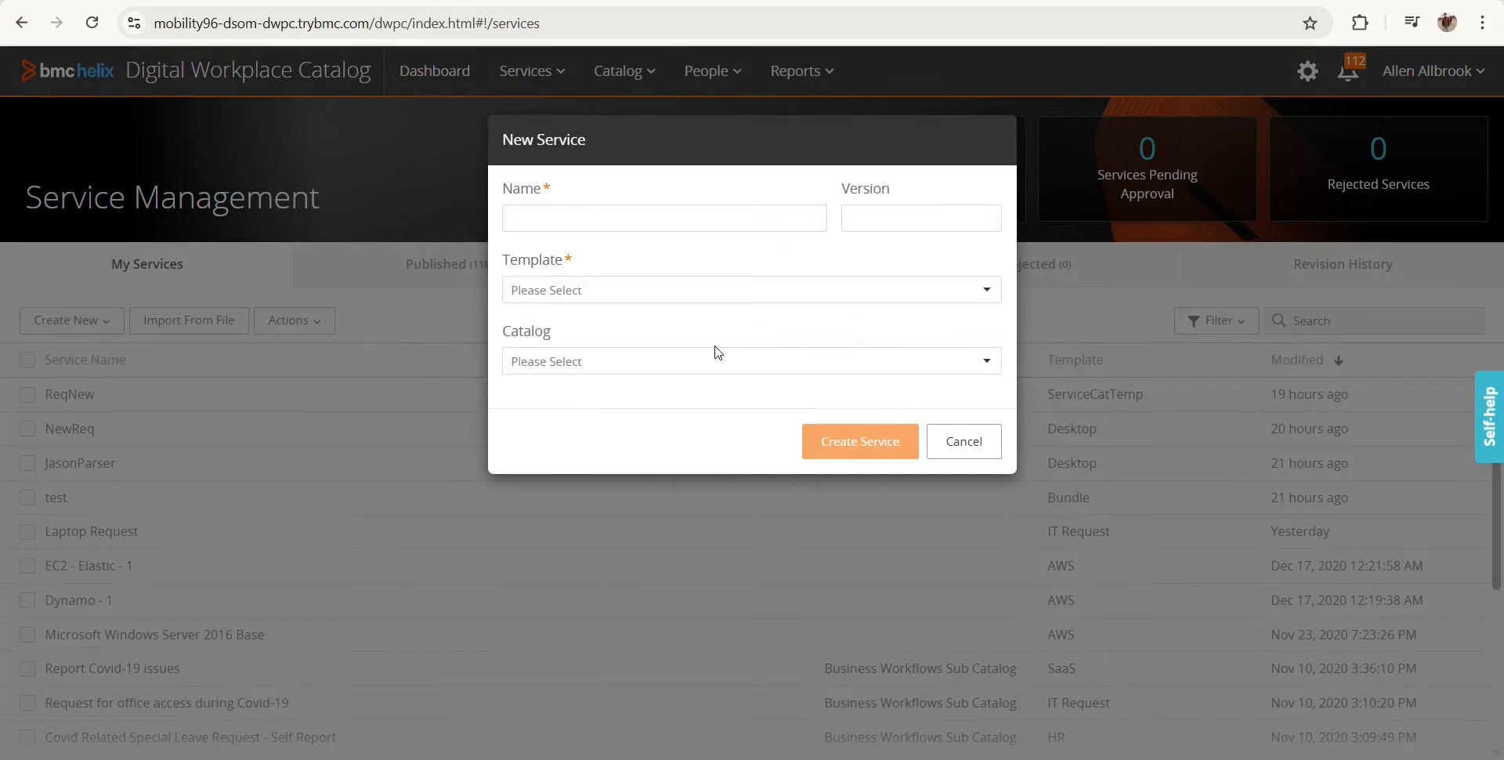
pyautogui.click(577, 220)
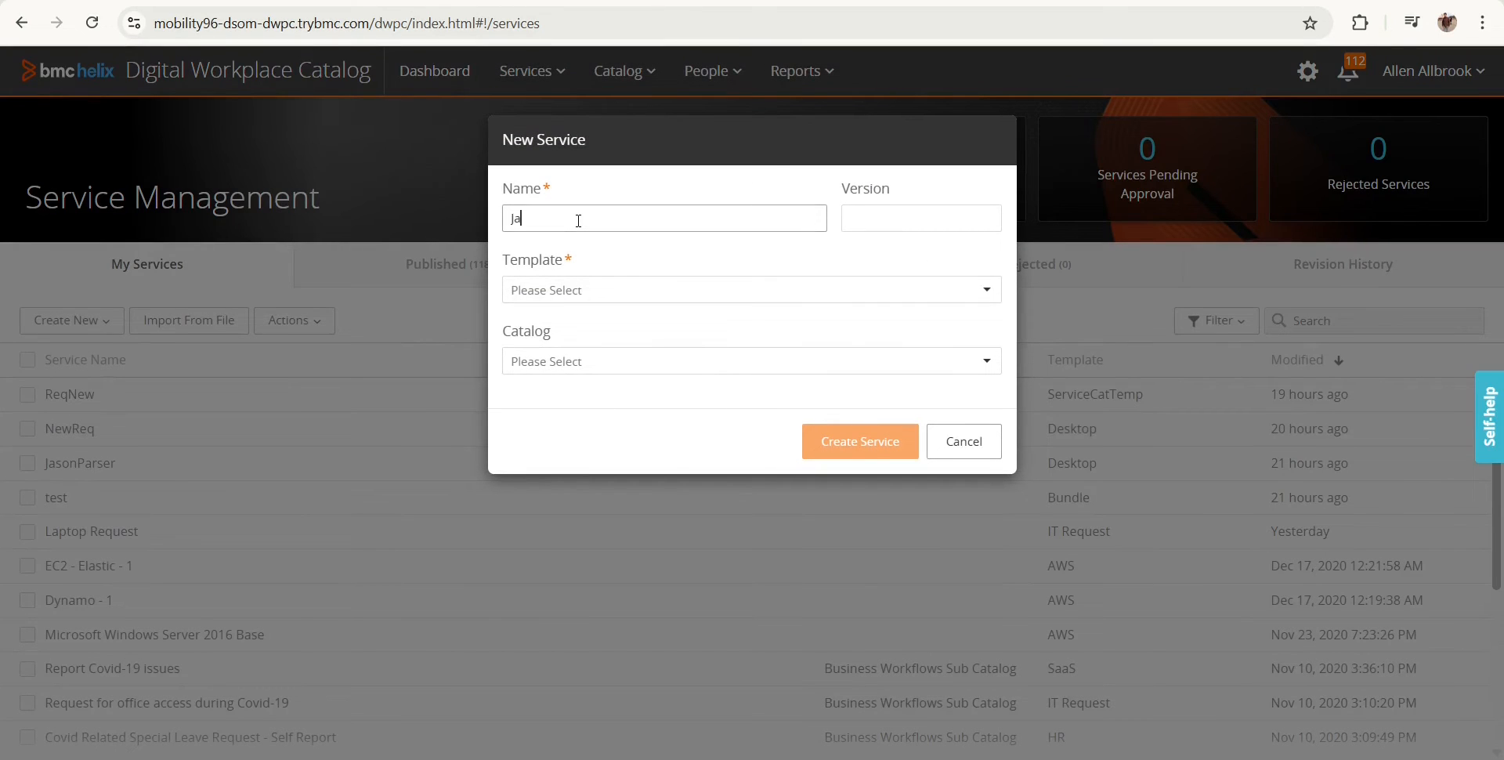
pyautogui.write('Ja')
pyautogui.click(659, 273)
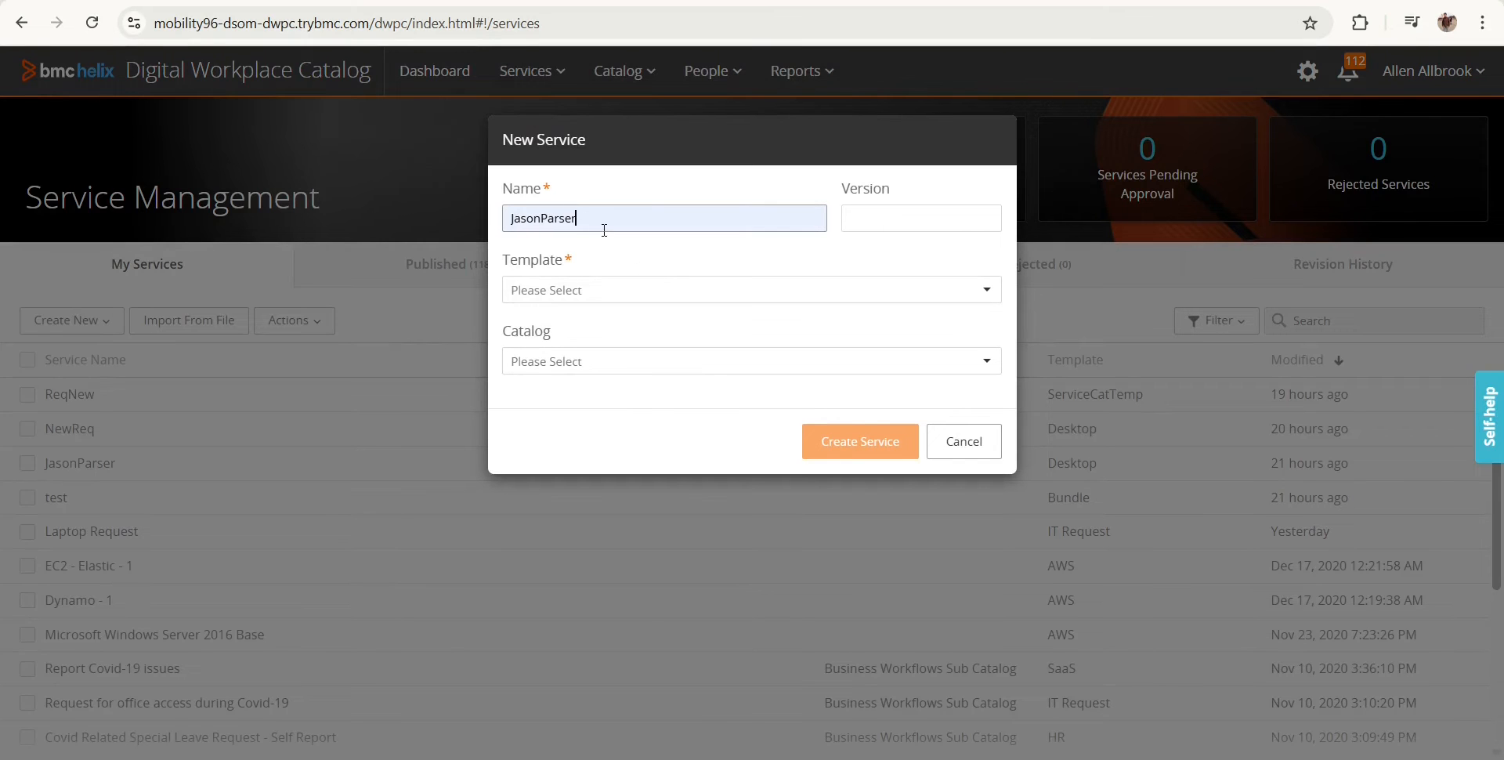
pyautogui.write('1')
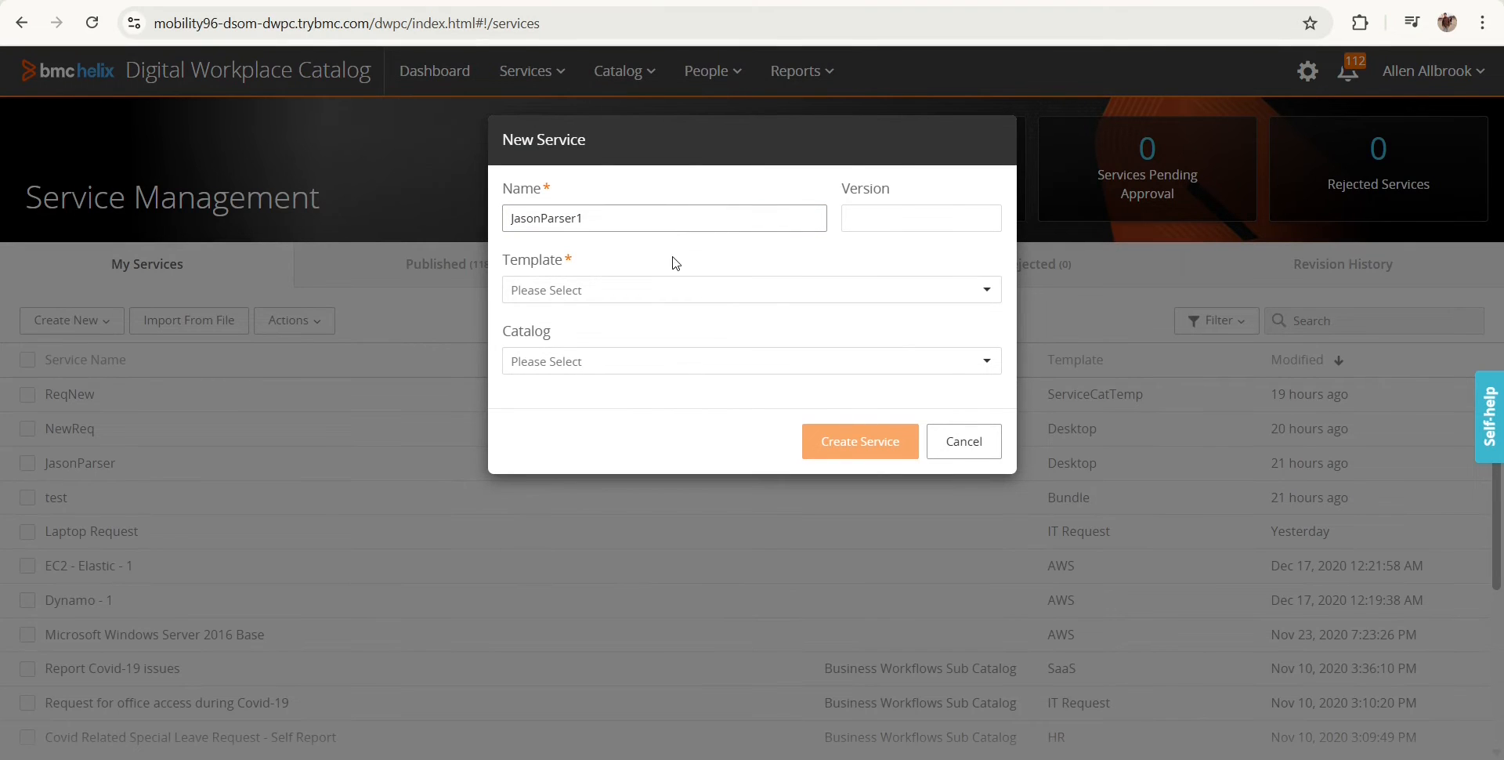
pyautogui.moveTo(589, 217); pyautogui.dragTo(493, 219)
pyautogui.click(415, 225)
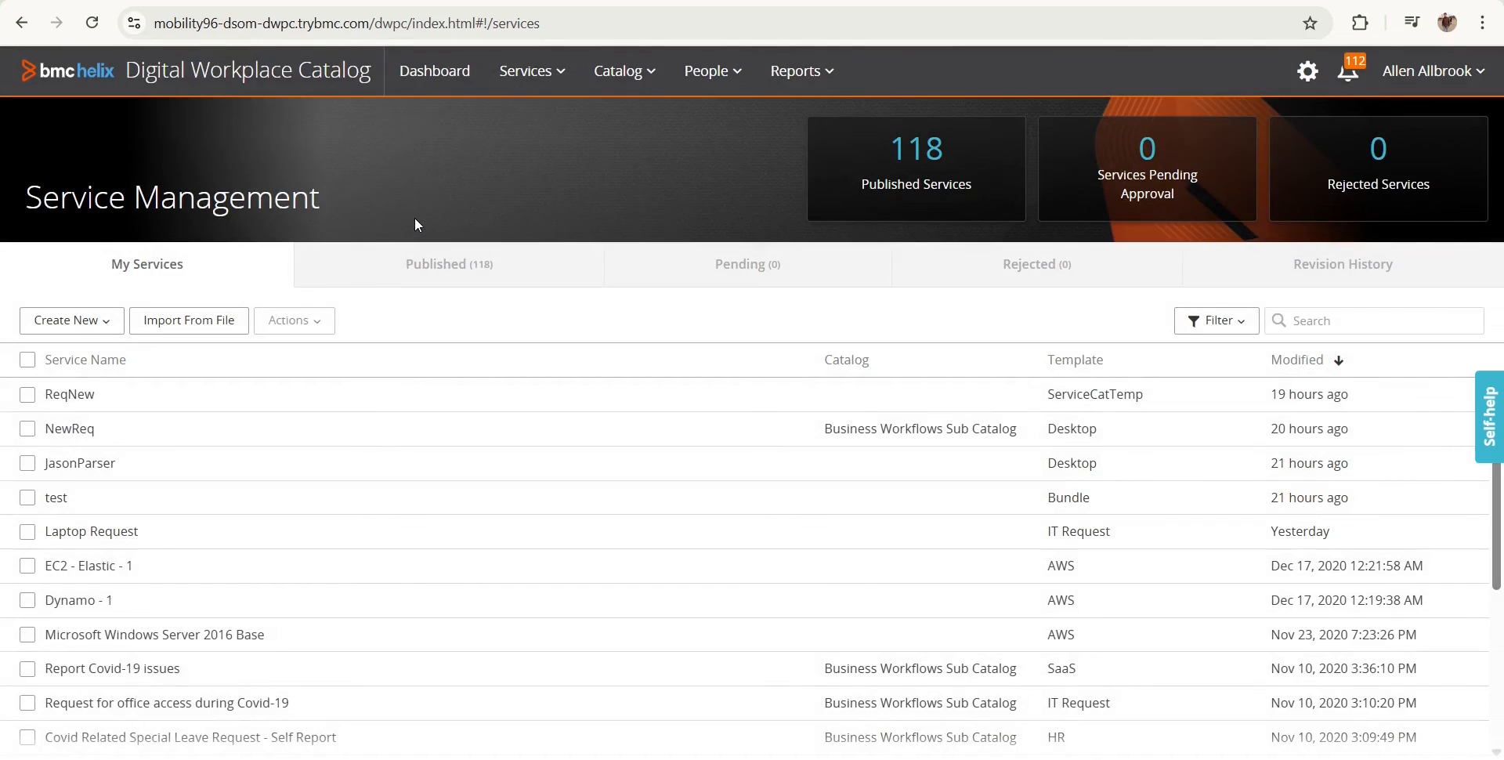
pyautogui.click(72, 320)
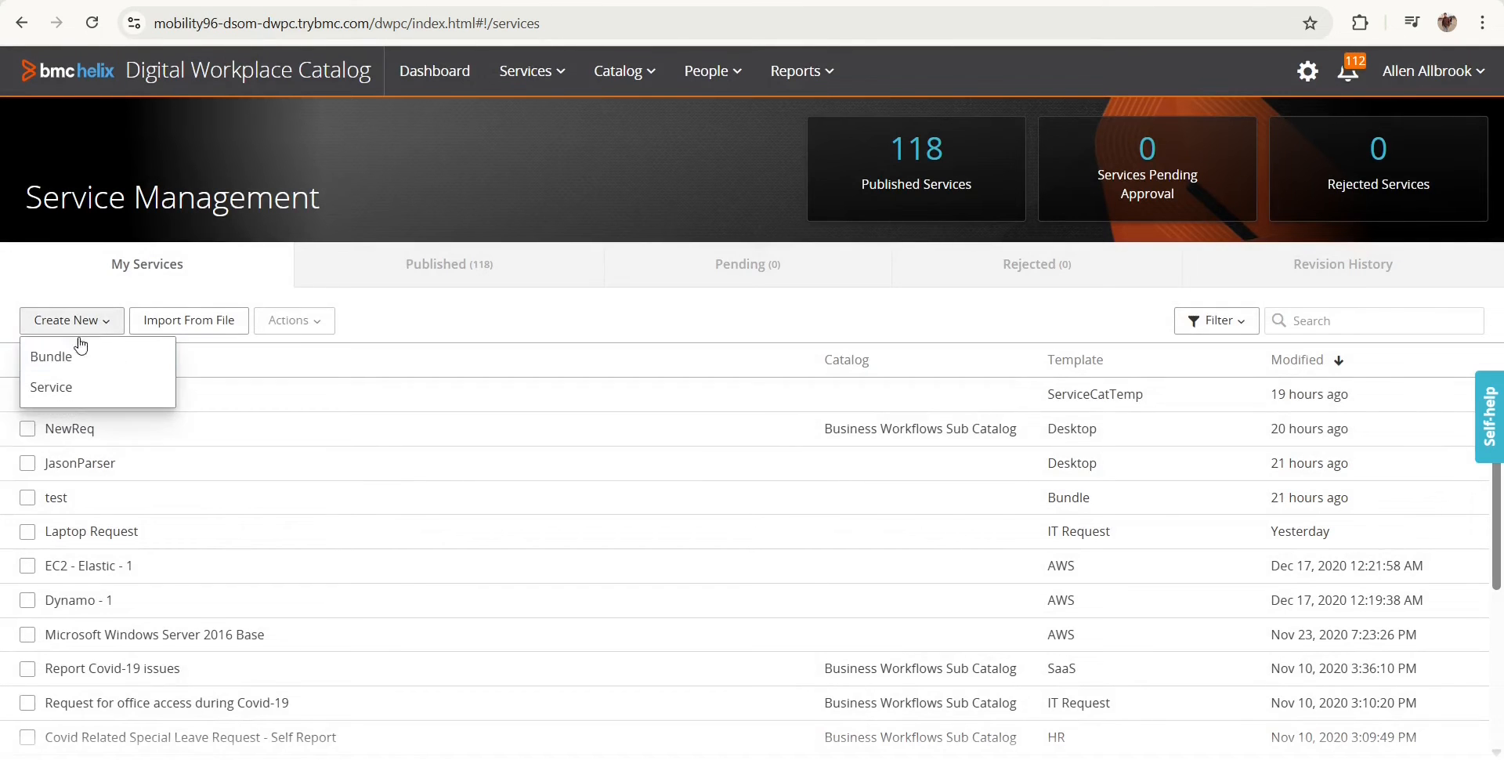
pyautogui.click(72, 350)
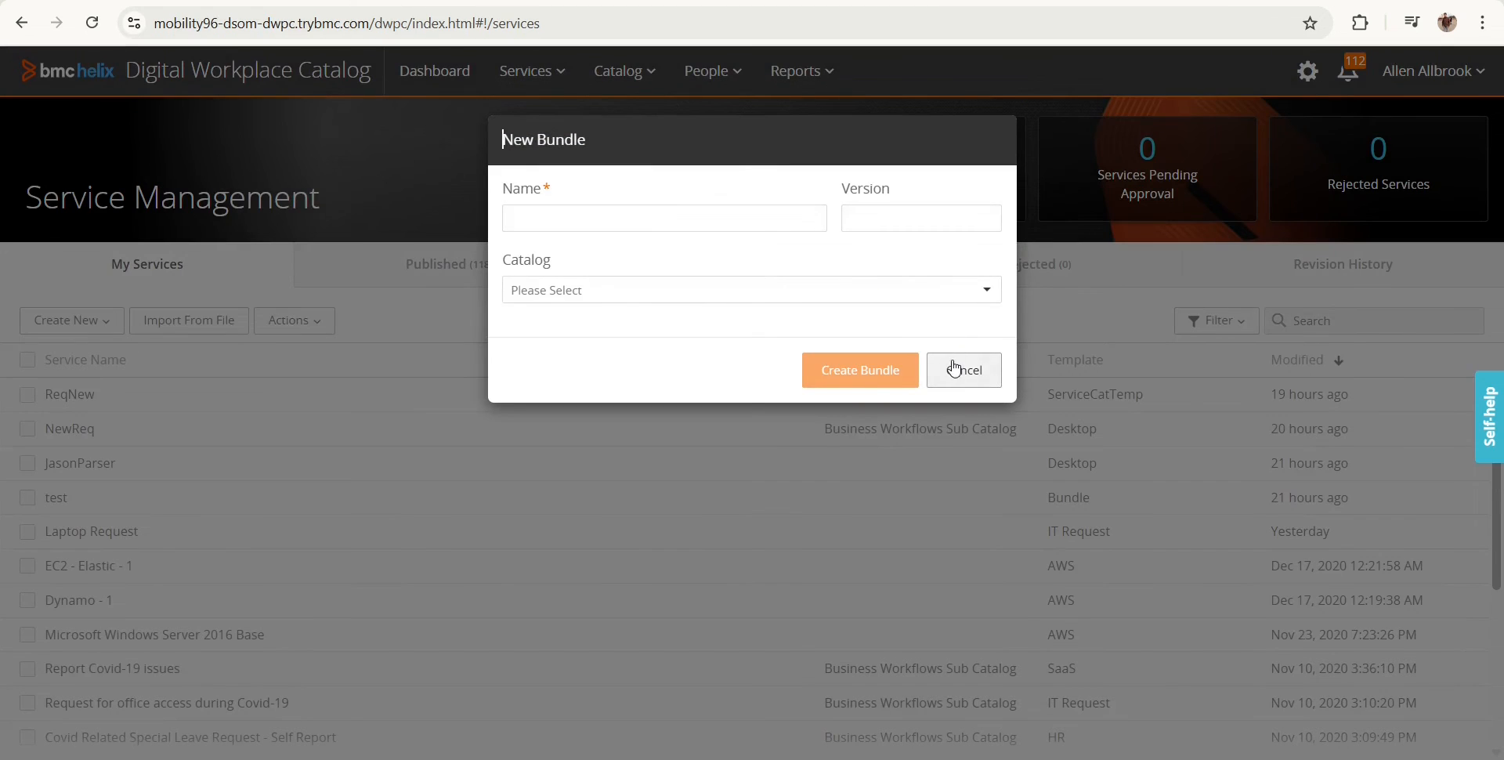
pyautogui.click(957, 368)
# Create a new service named JsonParsorCat with the Desktop template in the Business Workflows Sub Catalog
pyautogui.click(72, 321)
pyautogui.click(74, 383)
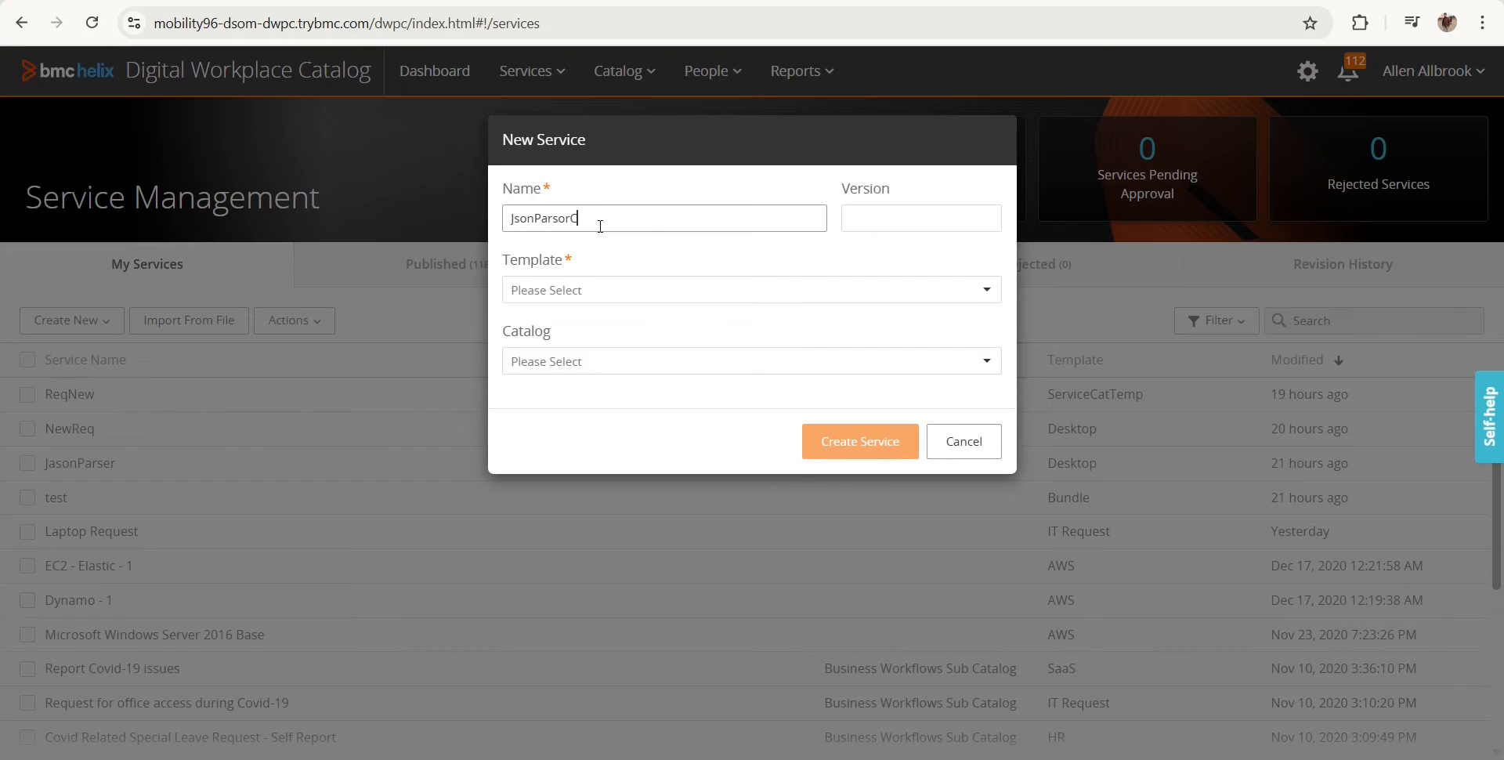
pyautogui.doubleClick(600, 226)
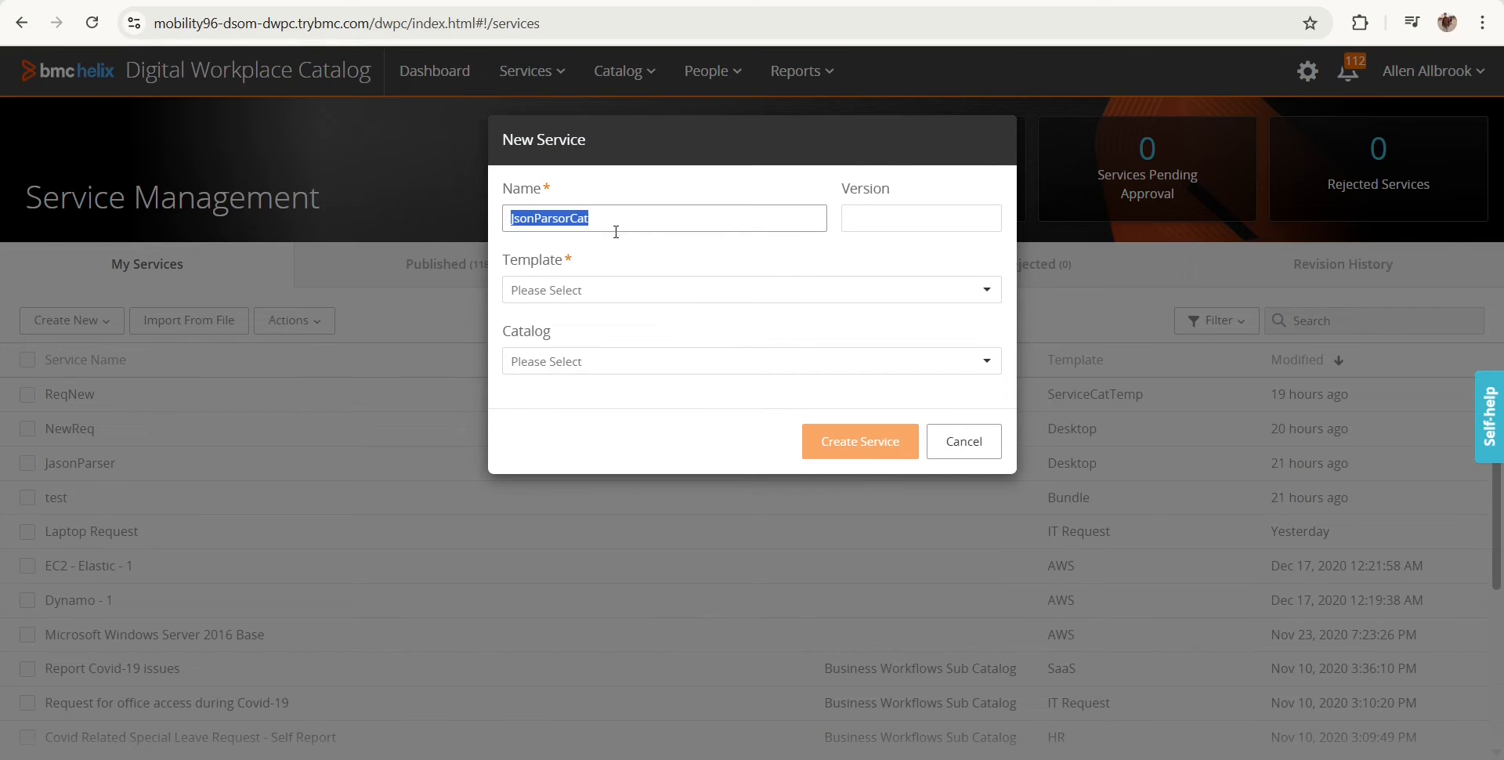
pyautogui.click(588, 292)
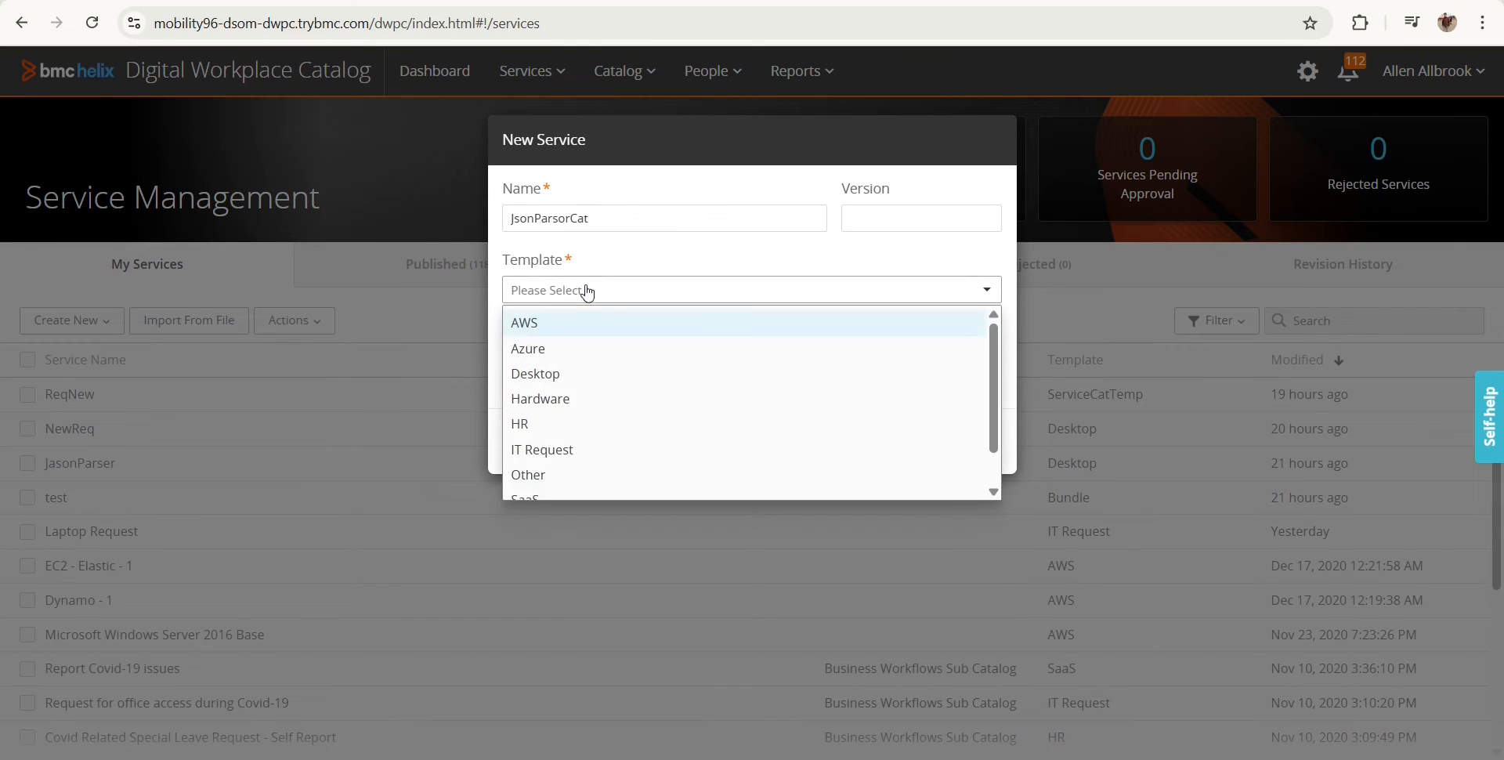
pyautogui.scroll(-1, 597, 423)
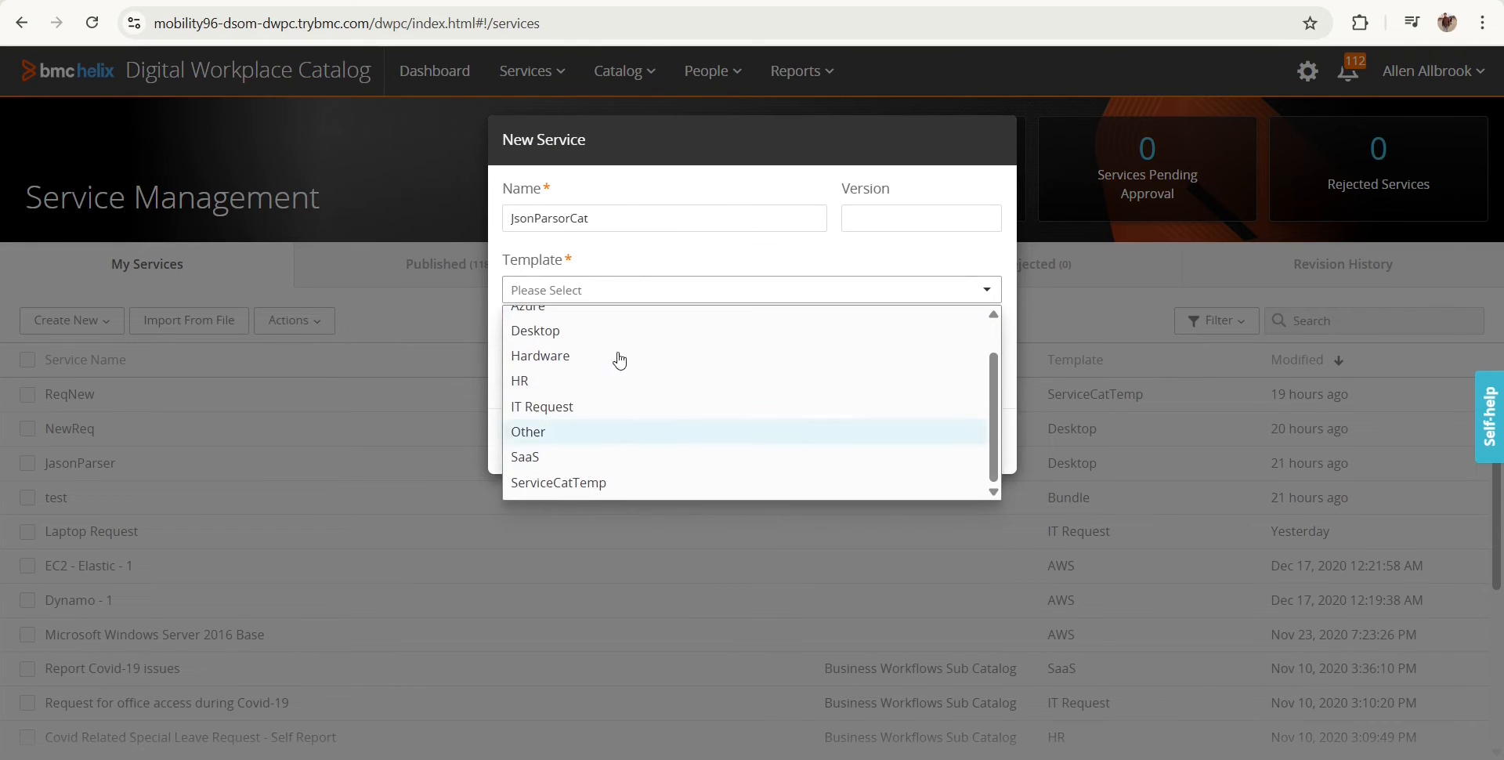
pyautogui.scroll(1, 571, 346)
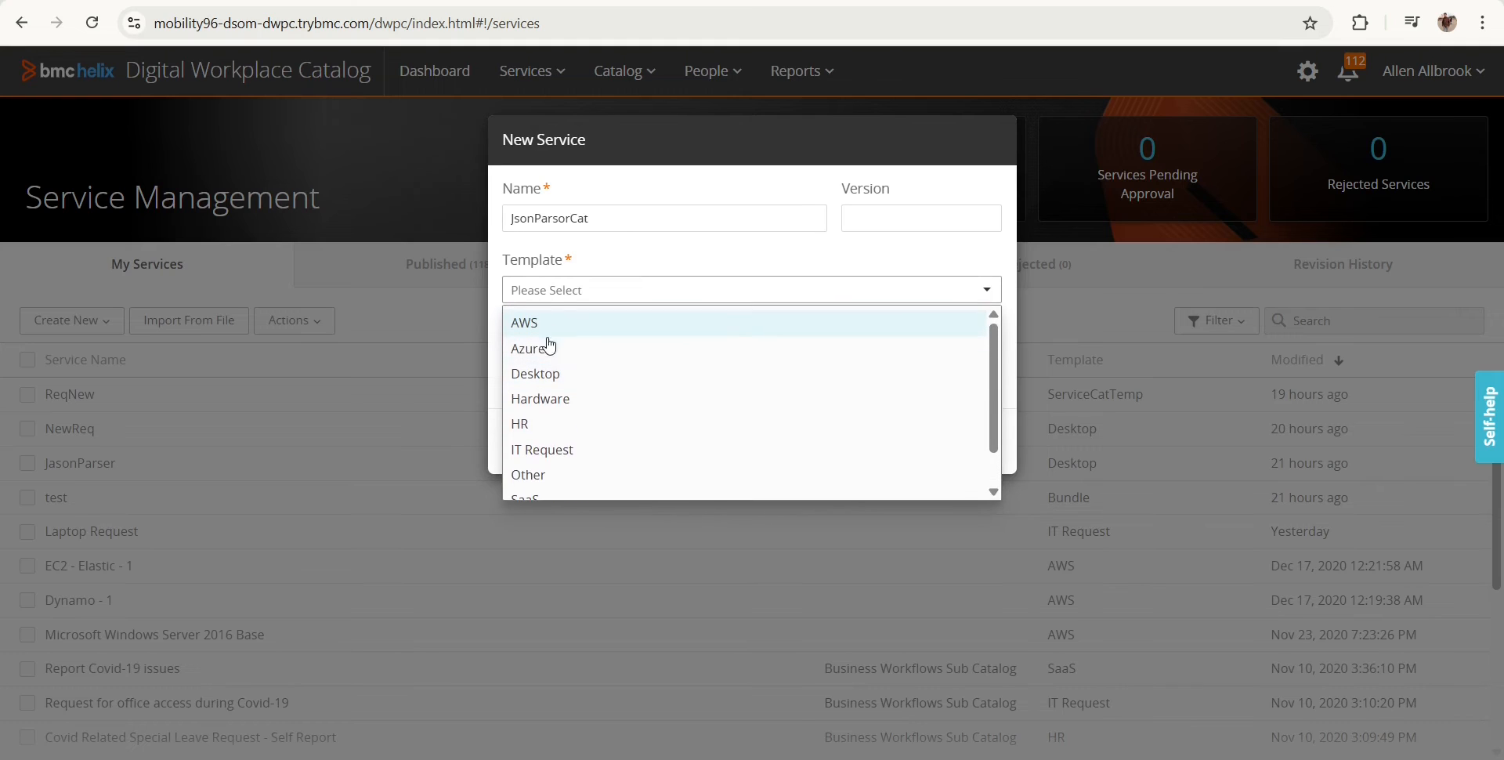
pyautogui.click(555, 383)
pyautogui.click(604, 361)
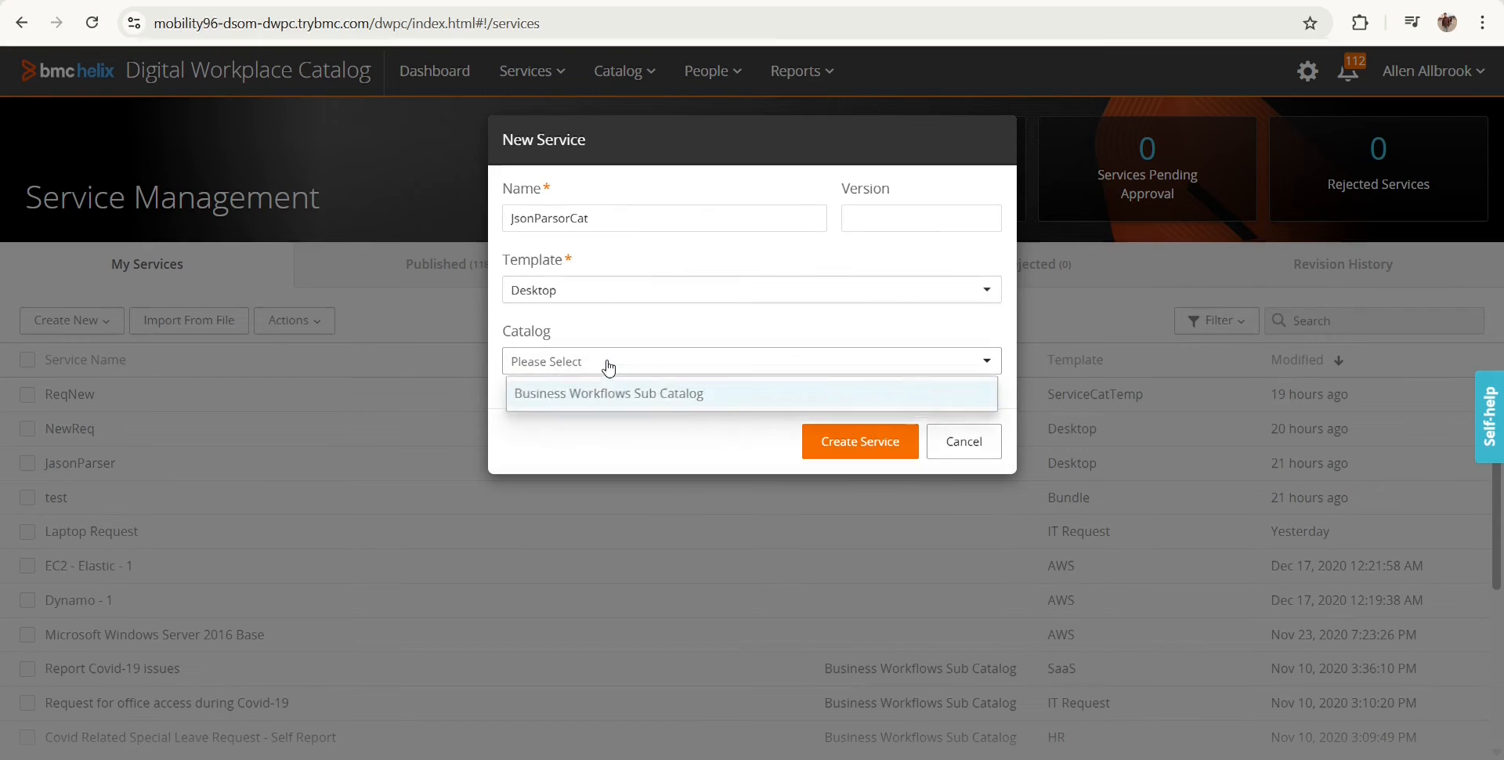
pyautogui.click(599, 393)
pyautogui.click(834, 437)
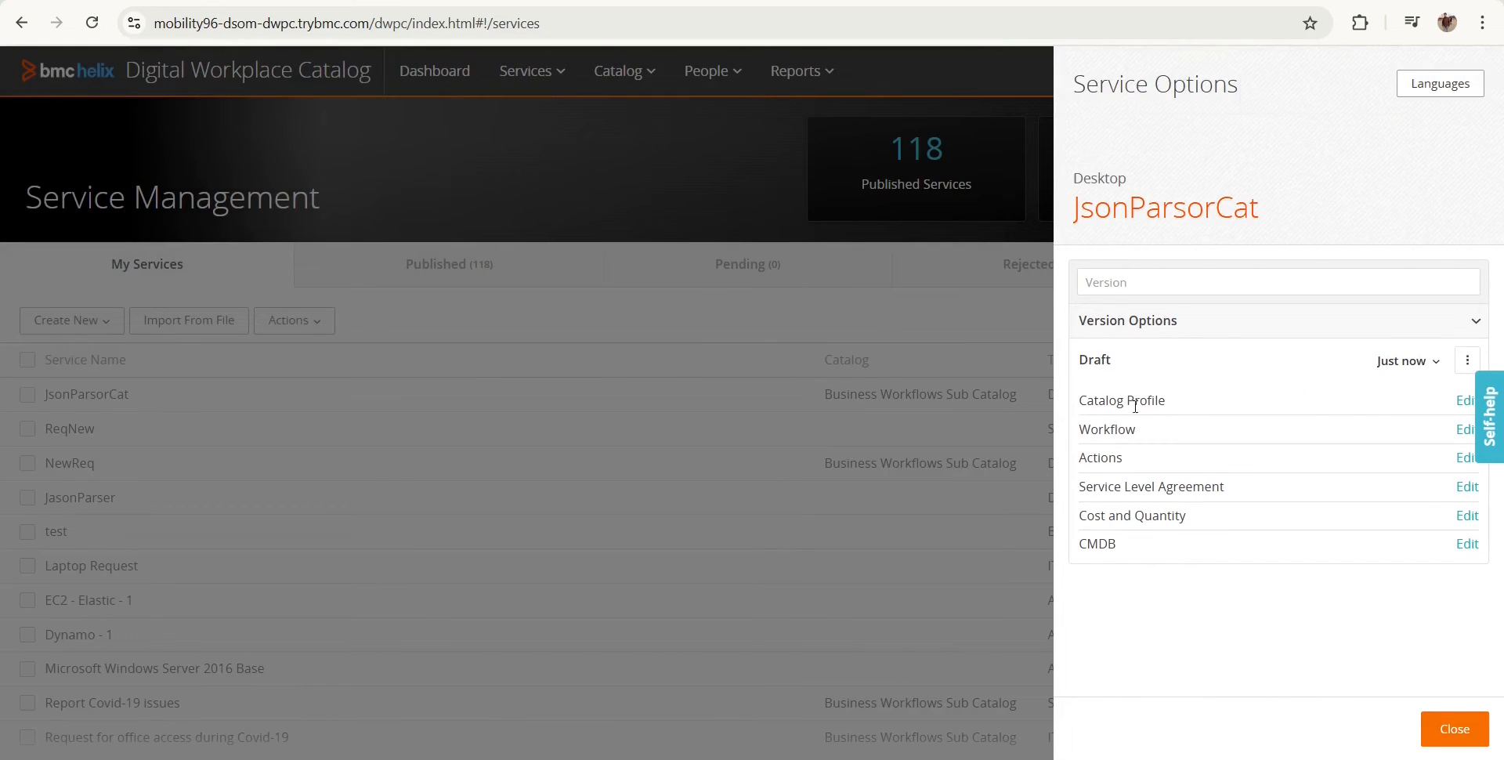
# Open JsonParsorCat's Catalog Profile for editing and set the LearnTech Bot image as its logo
pyautogui.click(1473, 404)
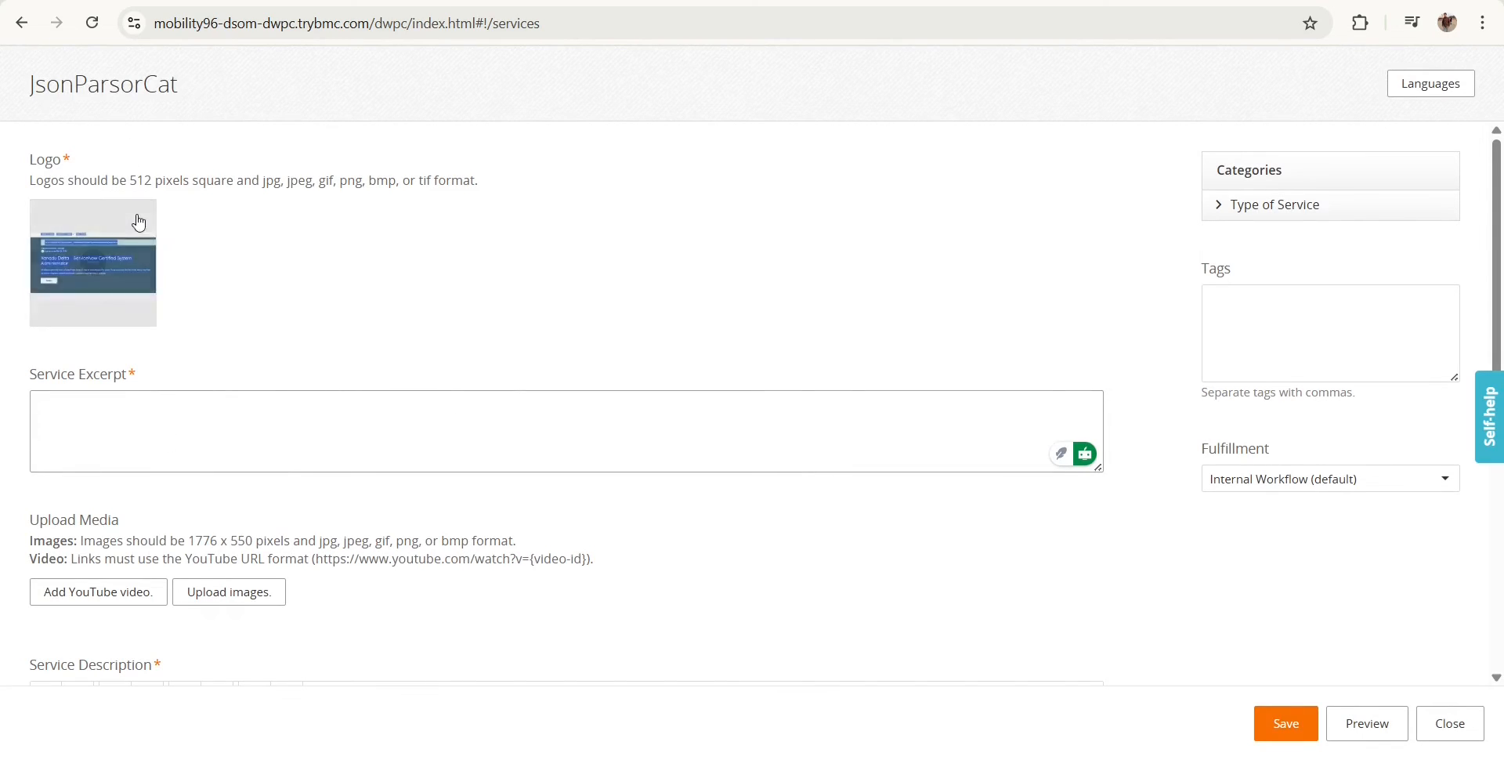
pyautogui.click(89, 268)
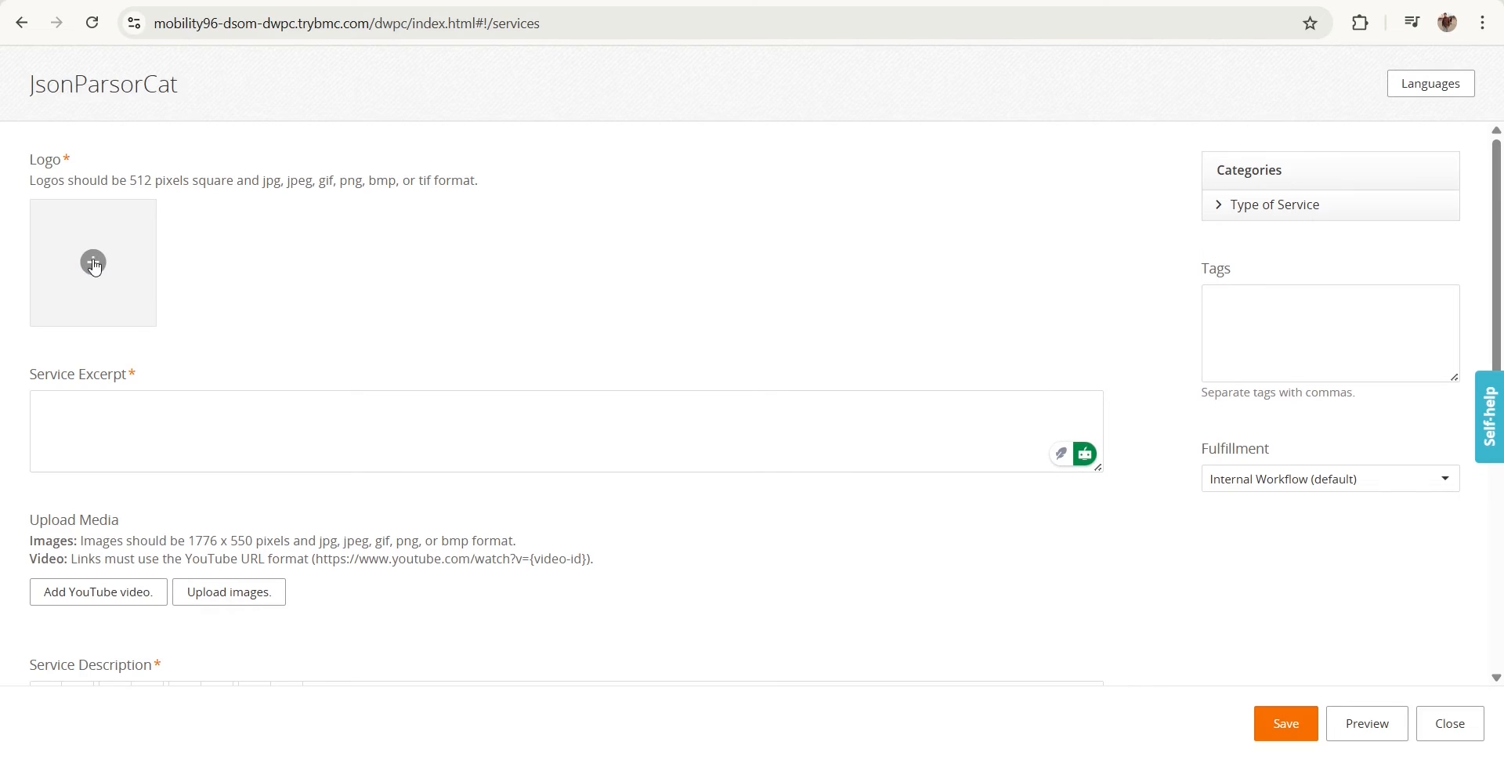
pyautogui.click(95, 262)
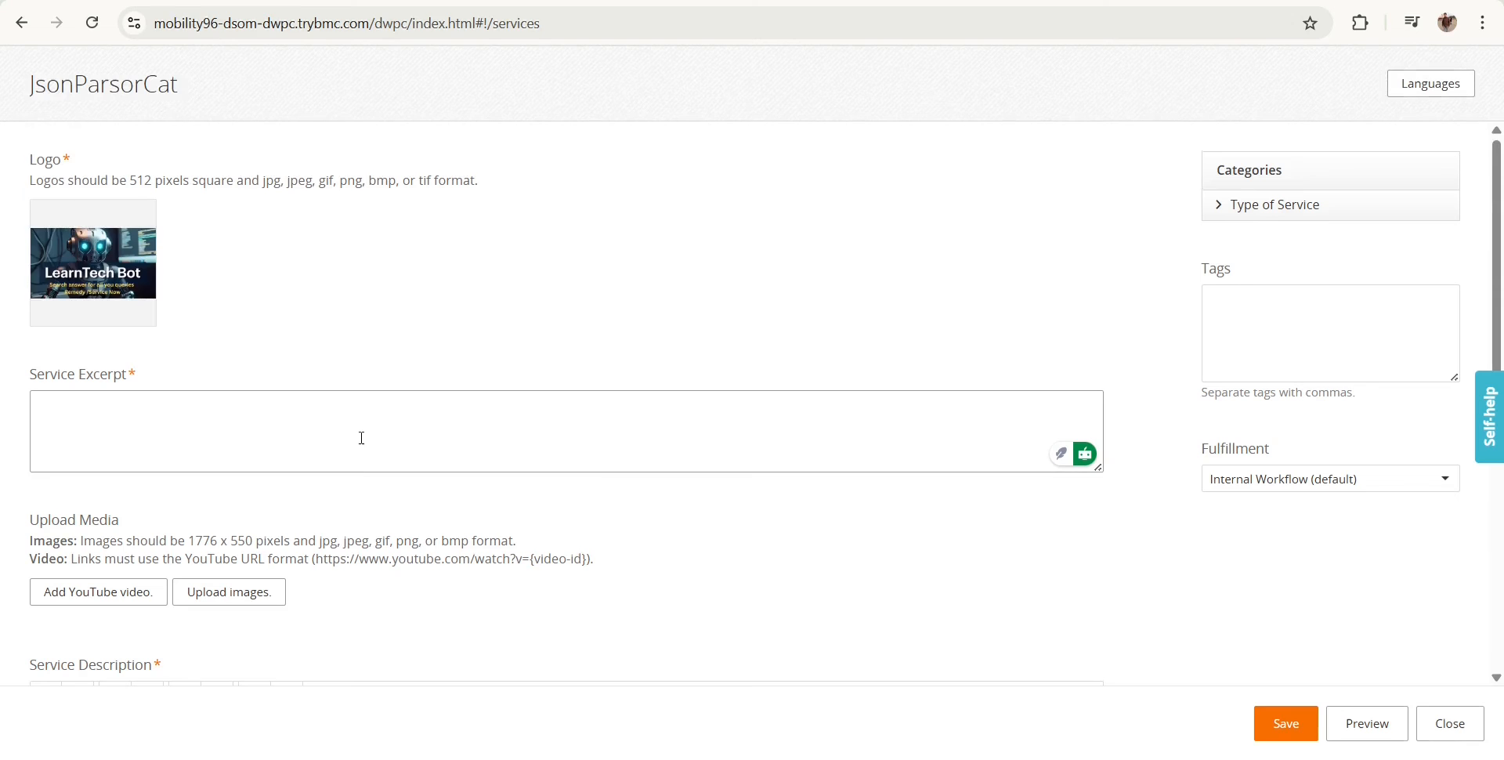
# Enter "Test" as the Service Description and try to save the catalog profile
pyautogui.scroll(-3, 362, 438)
pyautogui.click(235, 472)
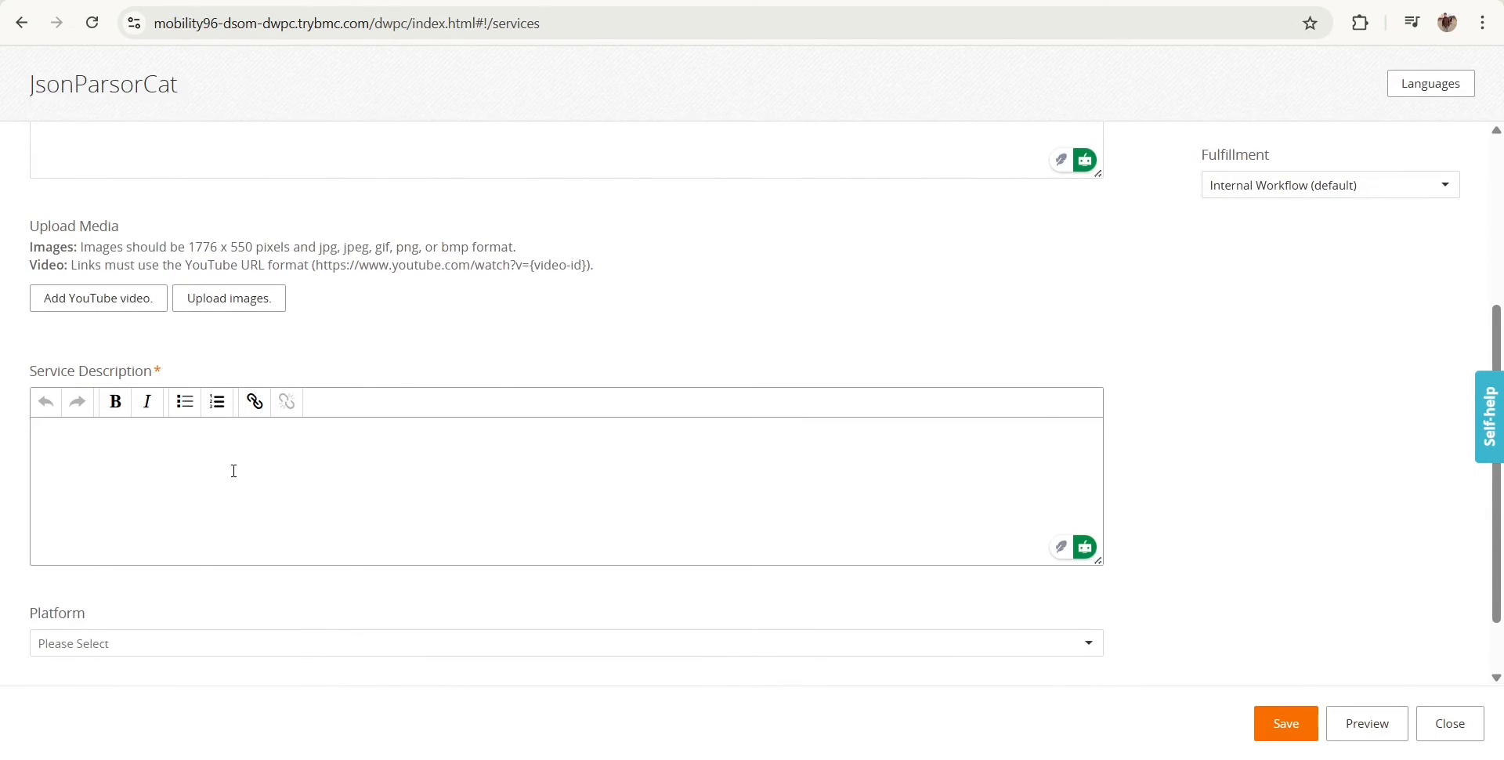
pyautogui.write('Test')
pyautogui.hotkey('ctrl', 'a')
pyautogui.write('"$.user.name"')
pyautogui.hotkey('ctrl', 'a')
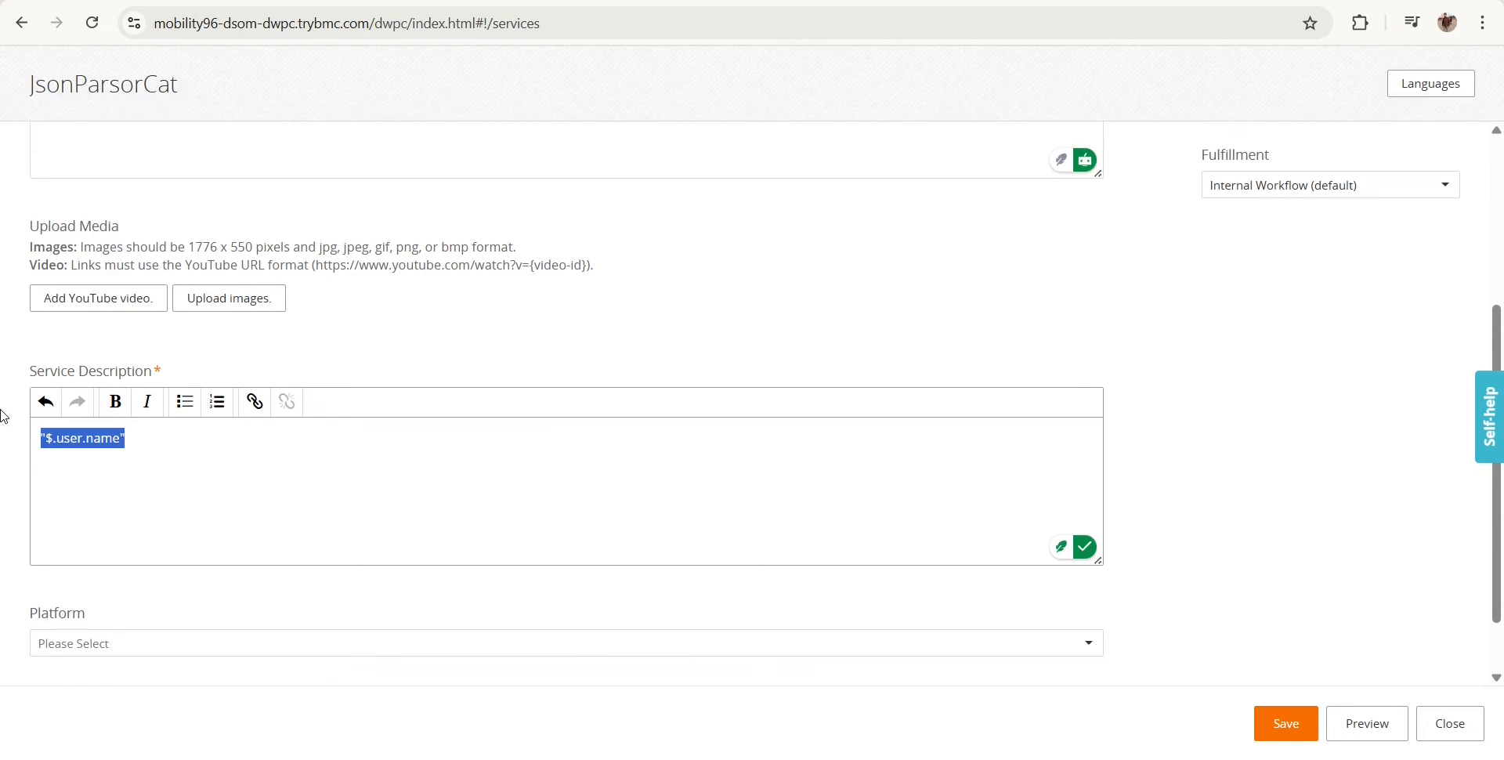
pyautogui.write('Test')
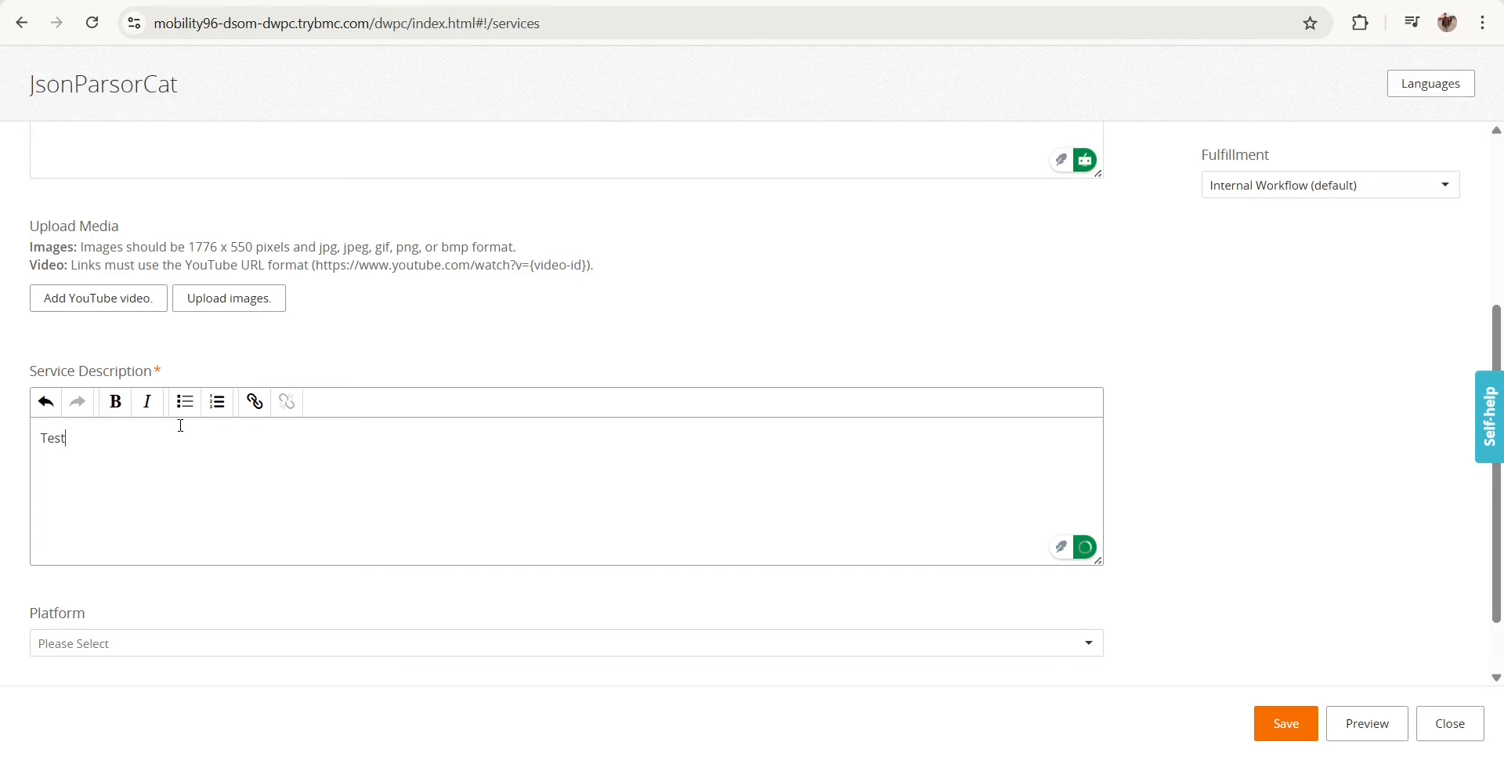
pyautogui.scroll(-1, 181, 425)
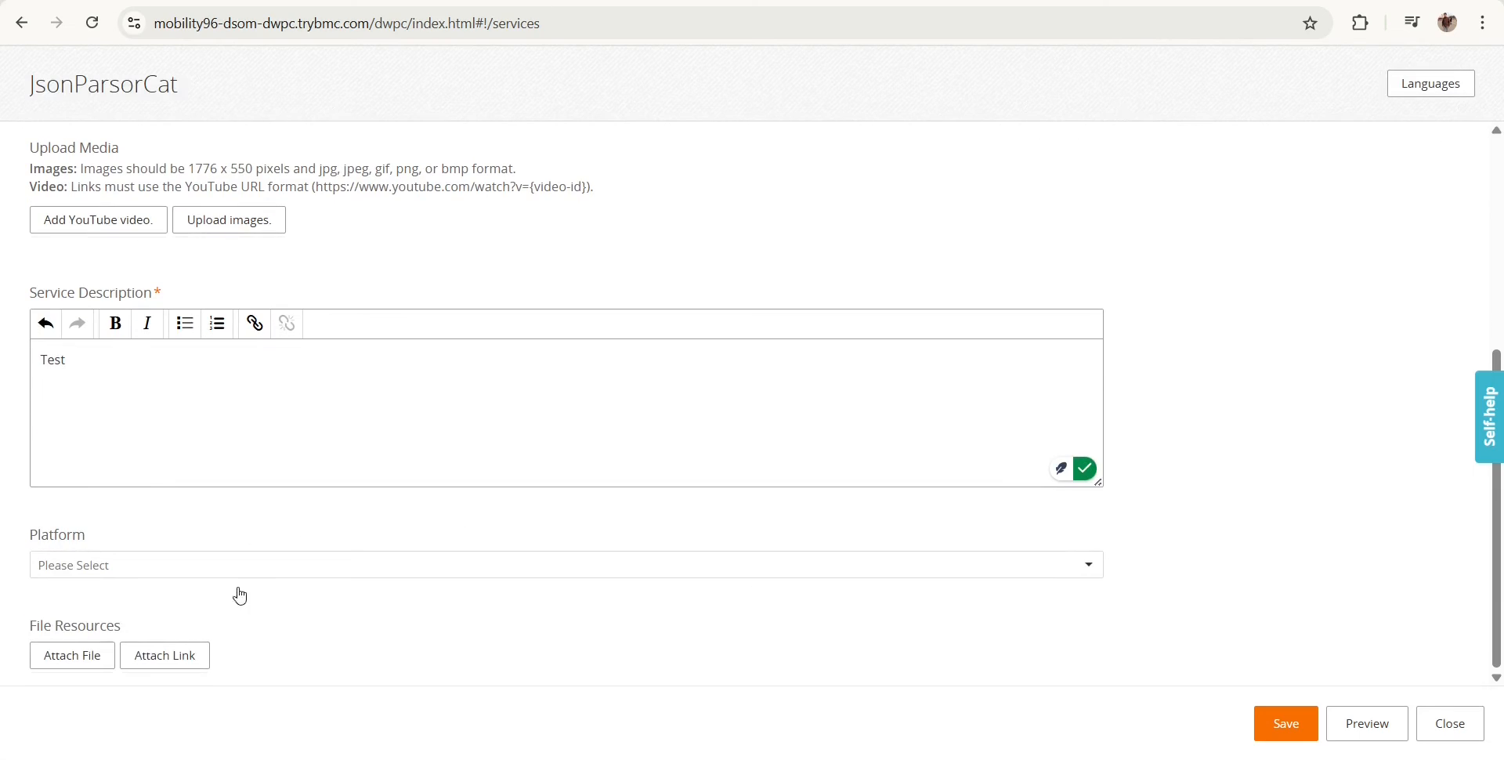
pyautogui.click(1286, 724)
# Enter "asdsad" as the Service Excerpt in the catalog profile
pyautogui.scroll(5, 410, 330)
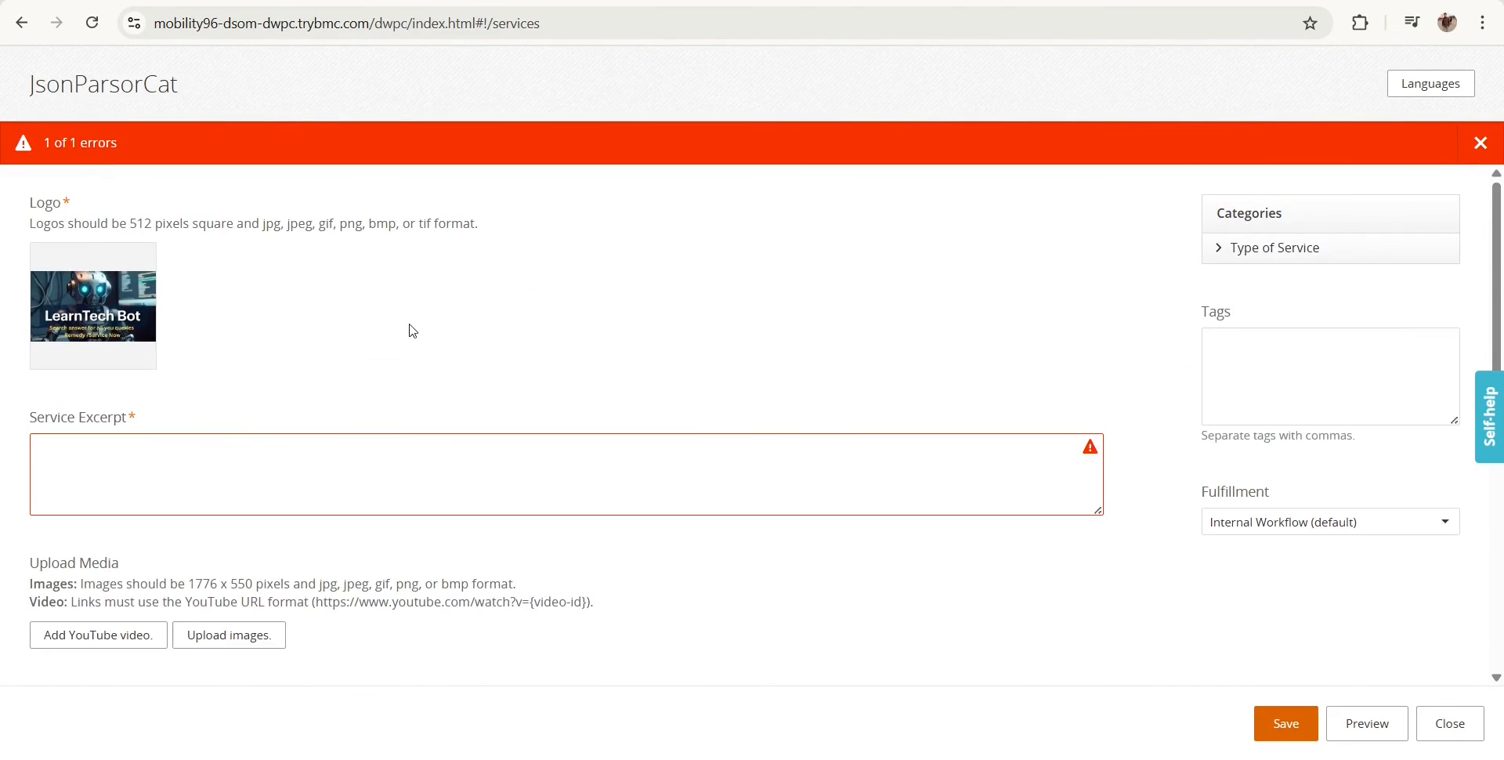
pyautogui.click(183, 467)
pyautogui.write('asdsad')
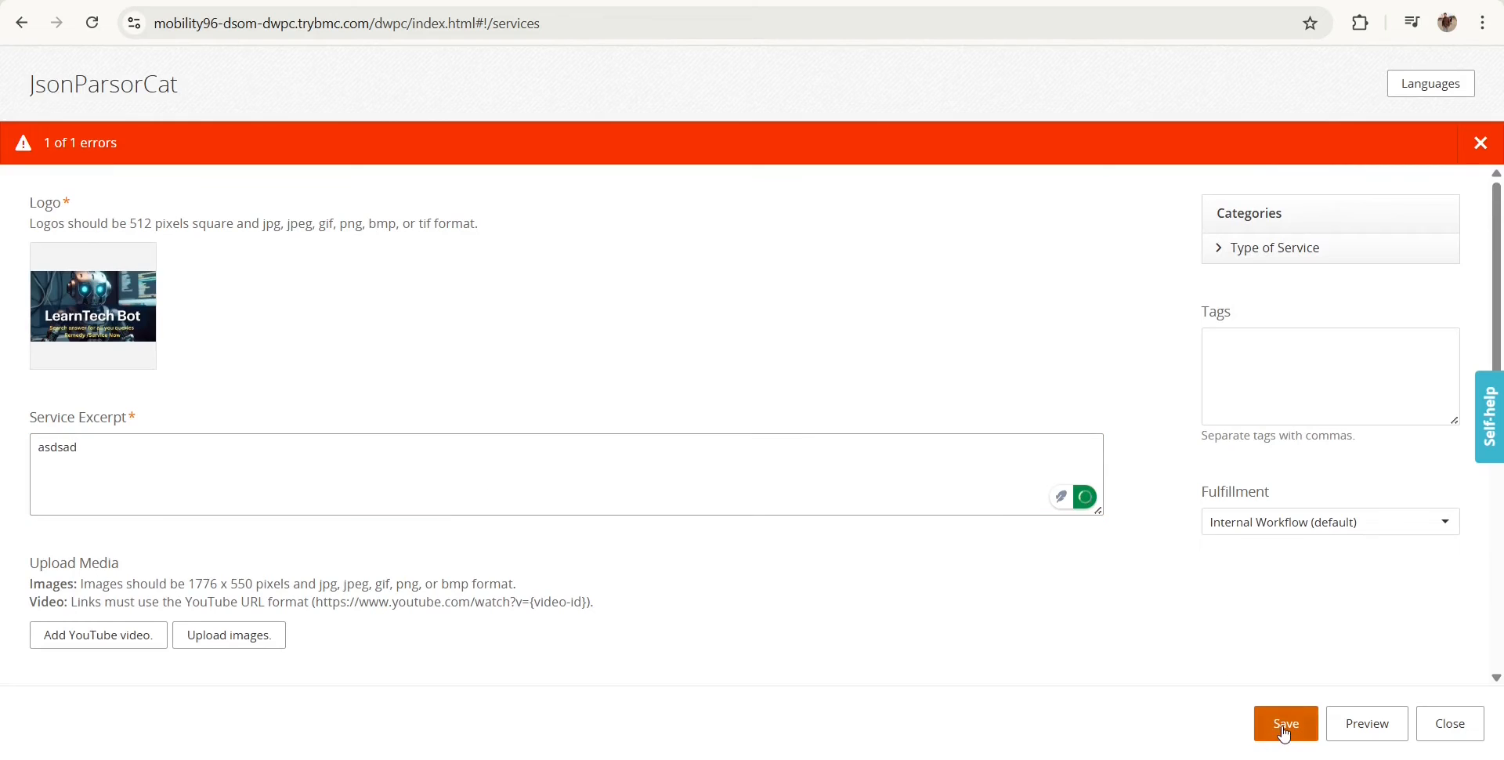
# Save the catalog profile and attach the JasonParser workflow to the JsonParsorCat service
pyautogui.click(1280, 722)
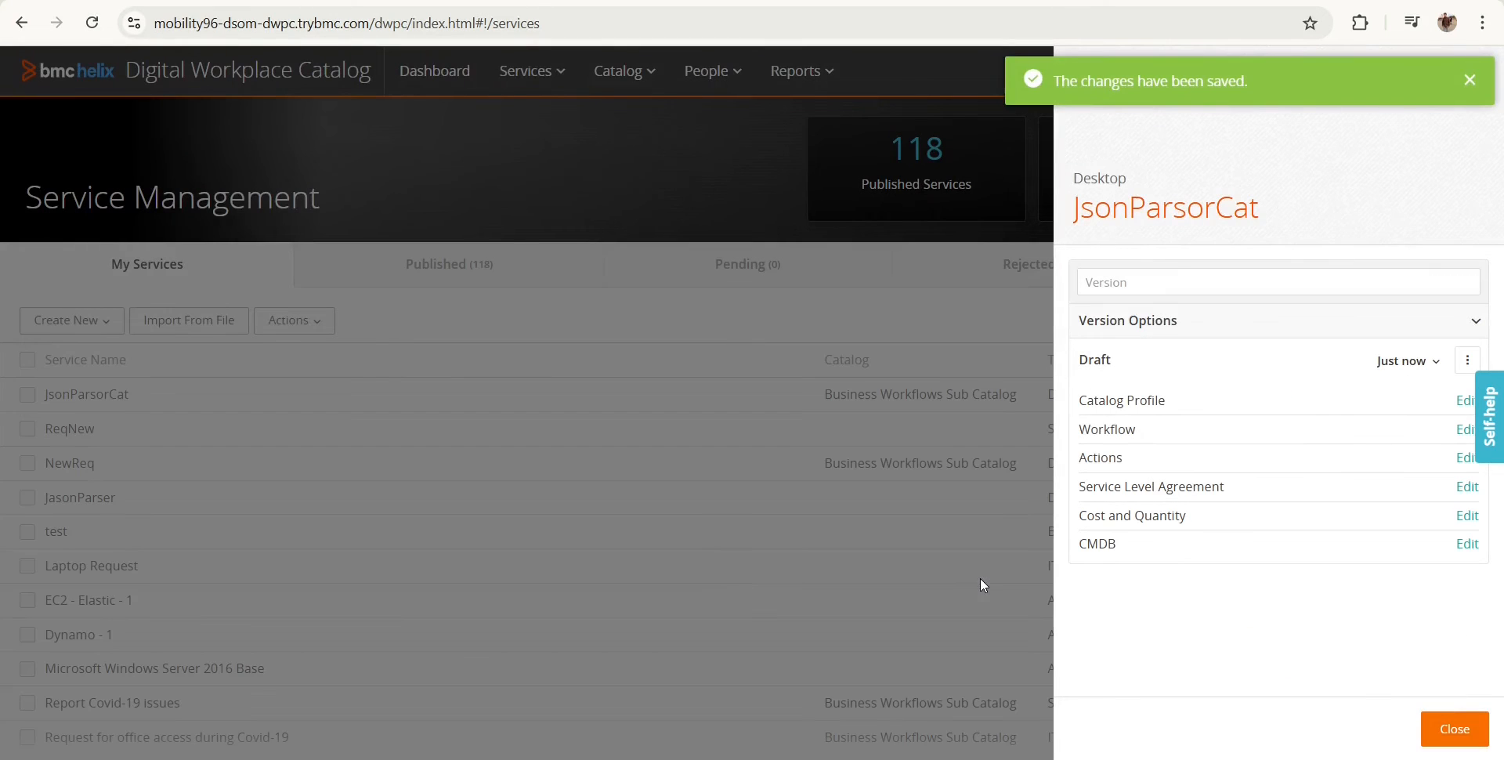
pyautogui.click(1457, 428)
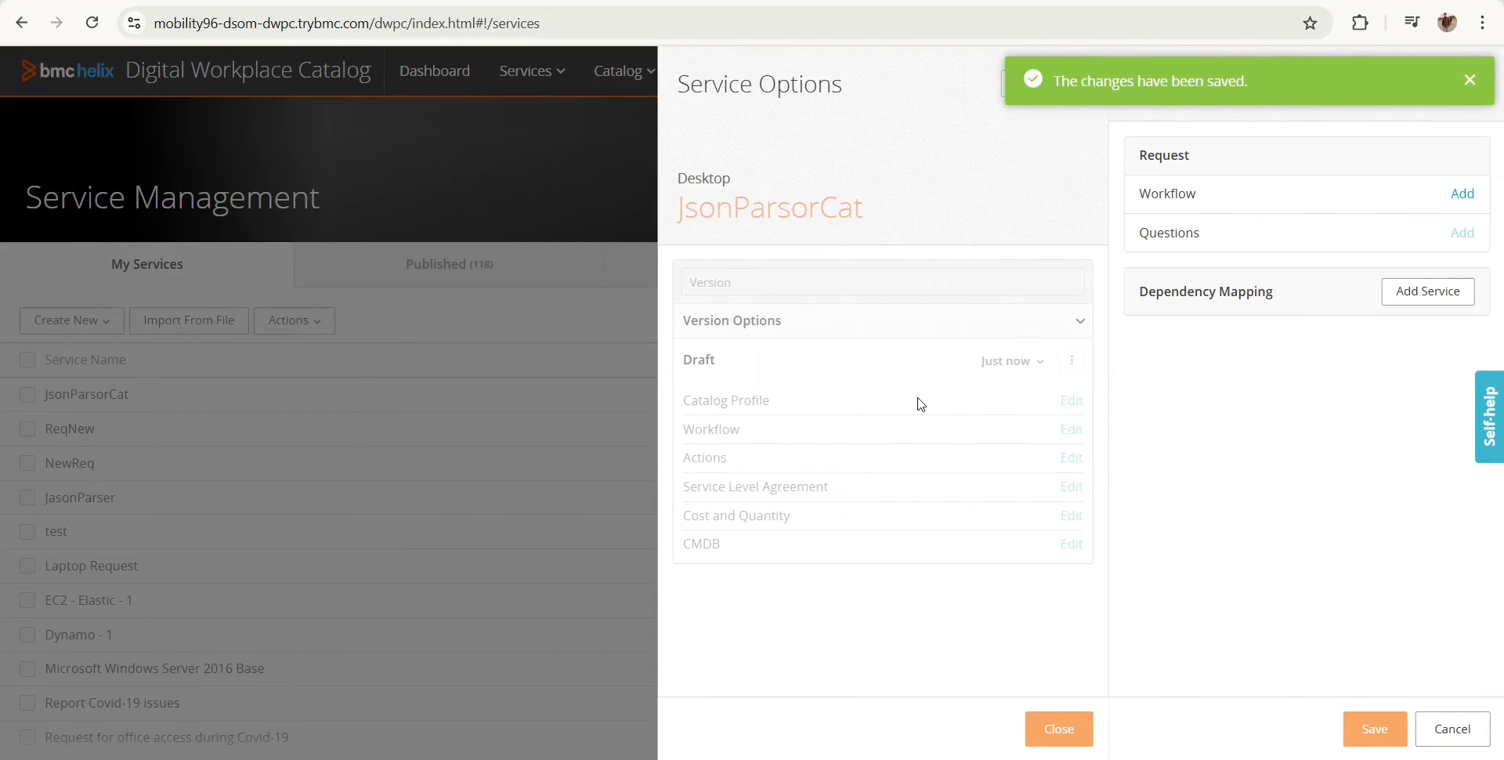
pyautogui.click(1462, 193)
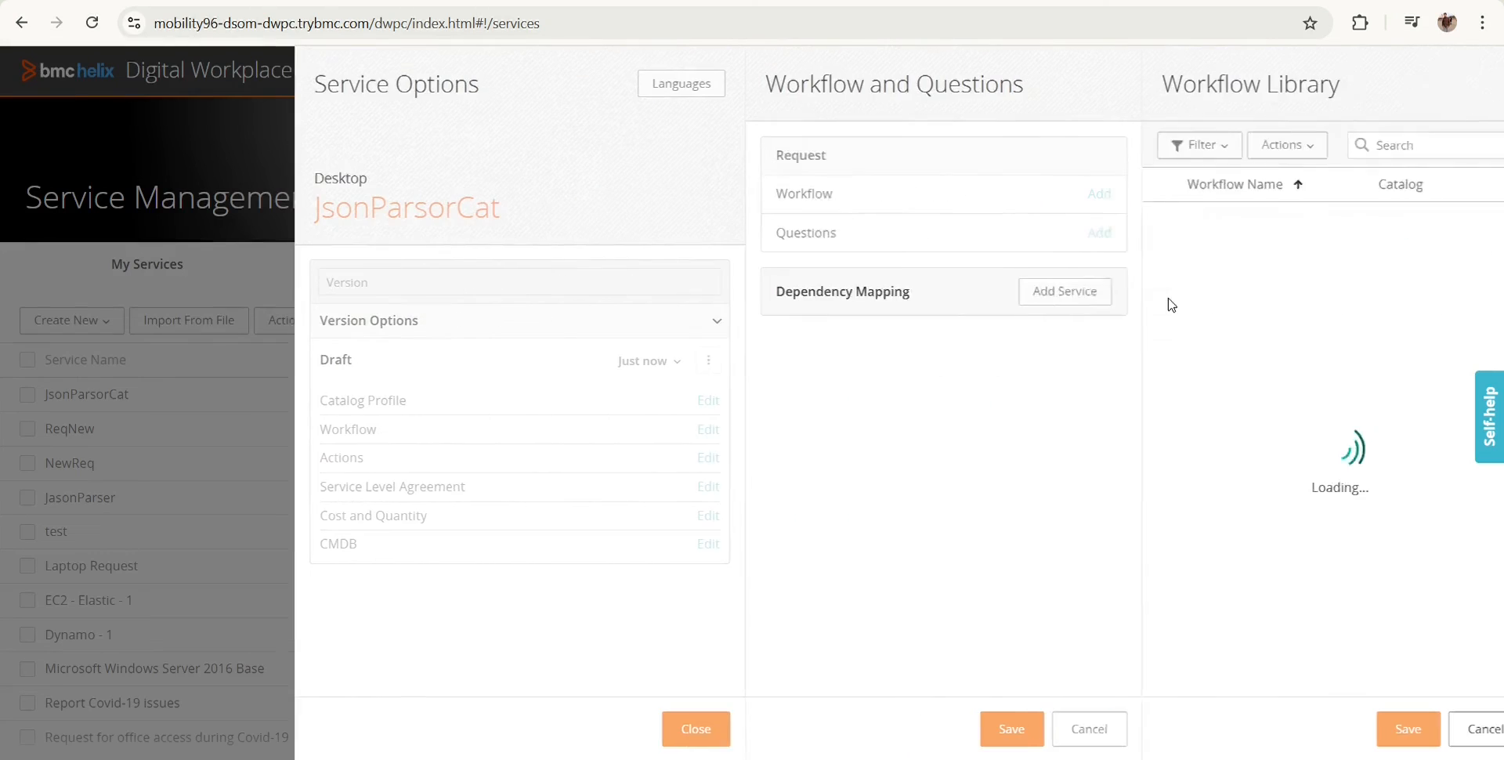
pyautogui.click(1344, 146)
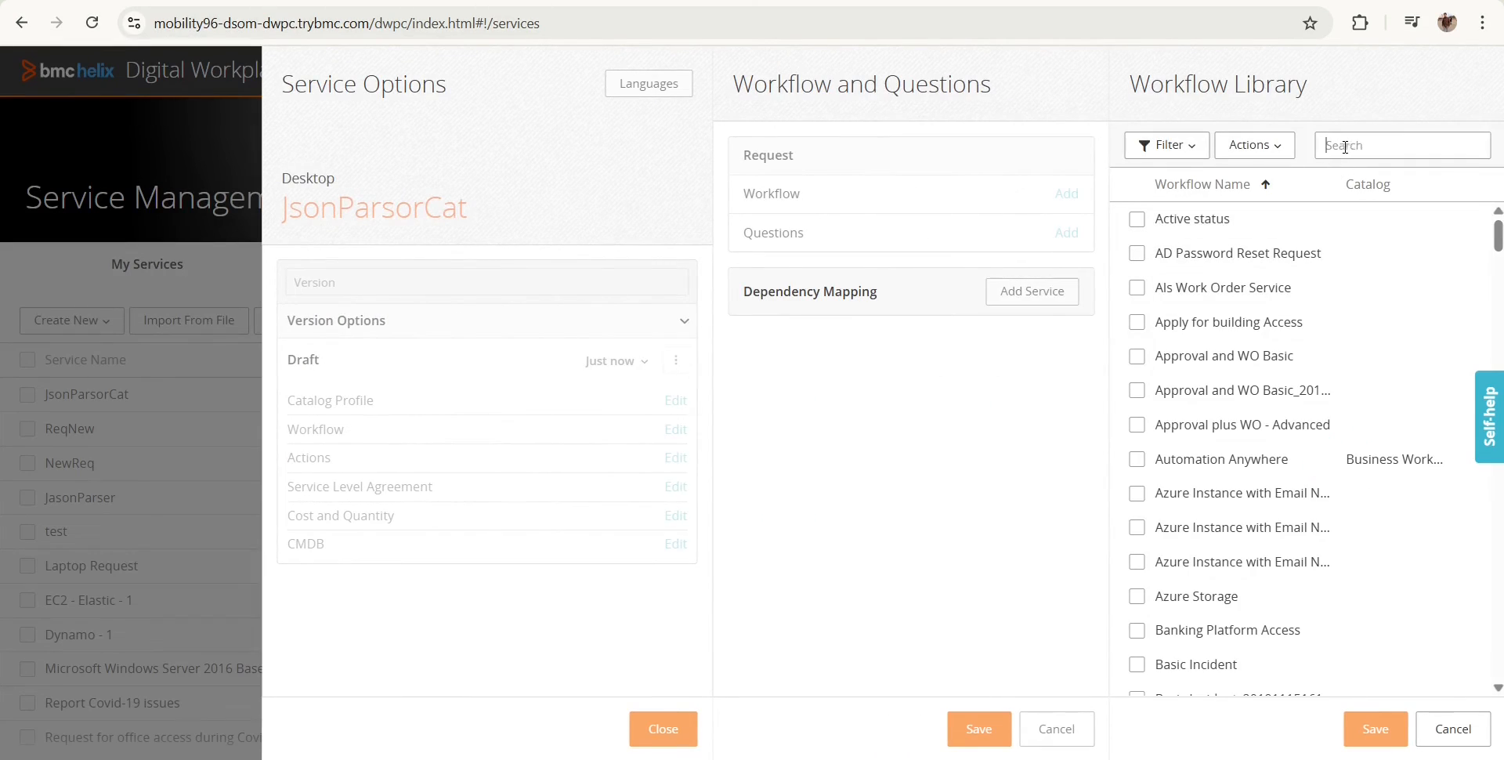
pyautogui.write('Jas')
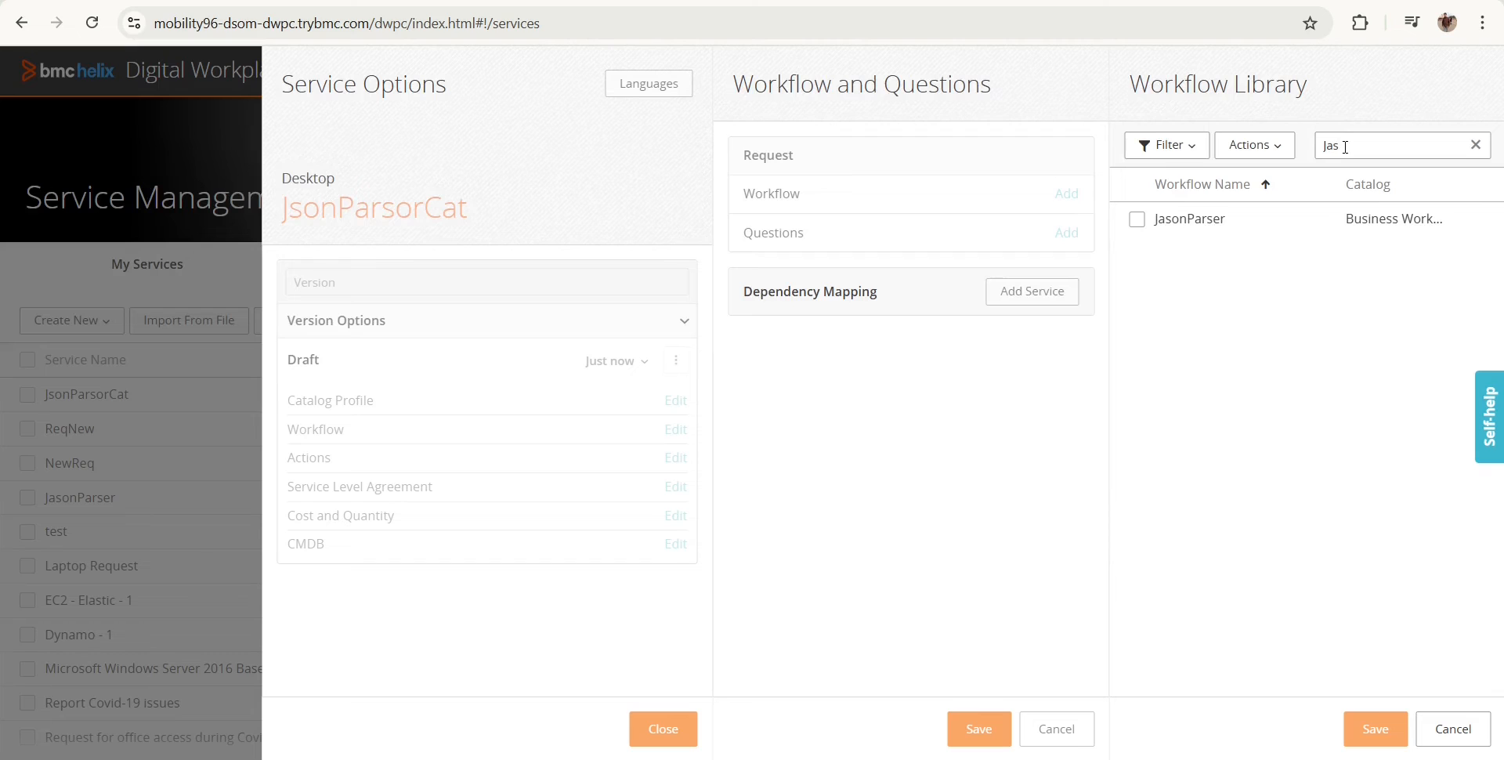
pyautogui.click(1137, 220)
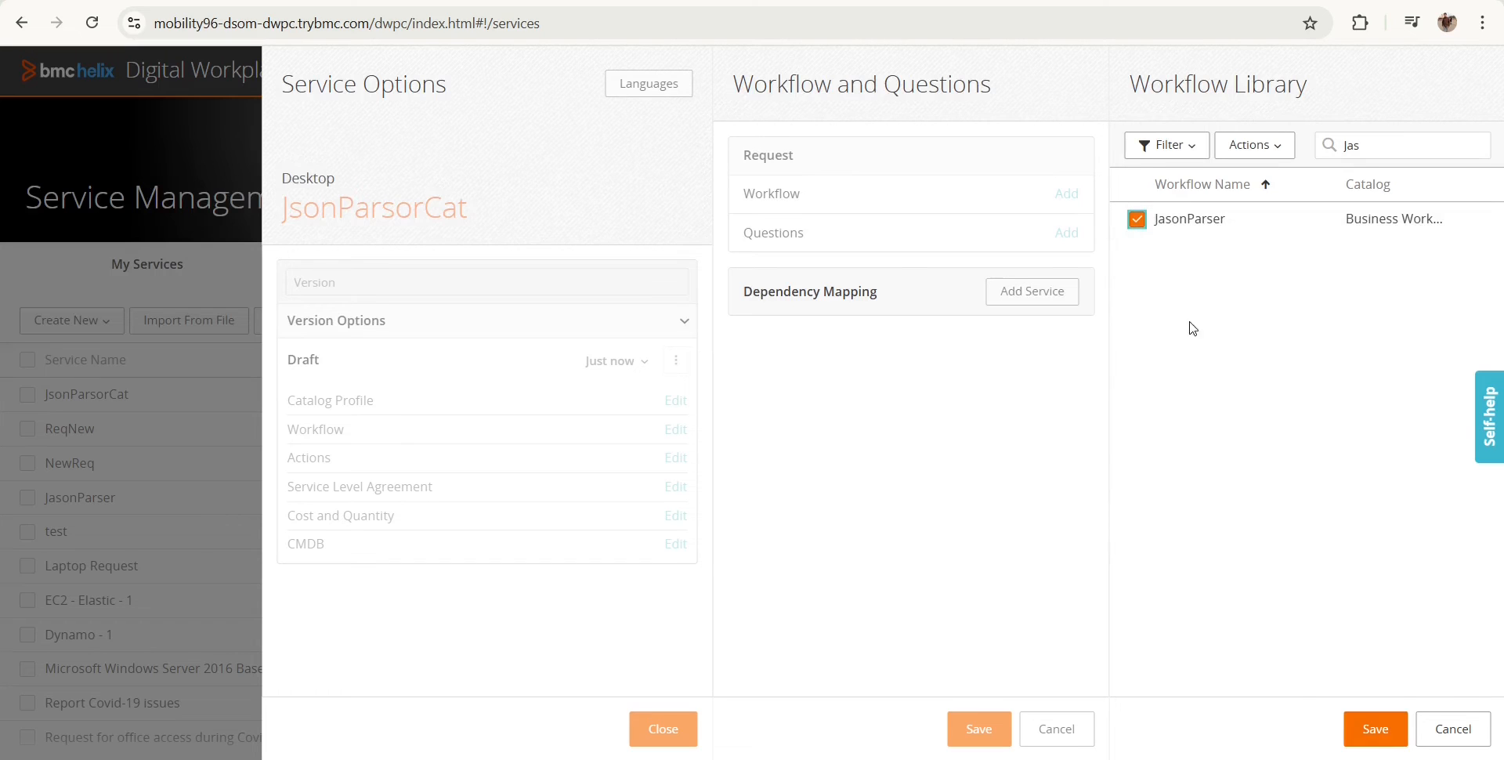
pyautogui.click(1383, 737)
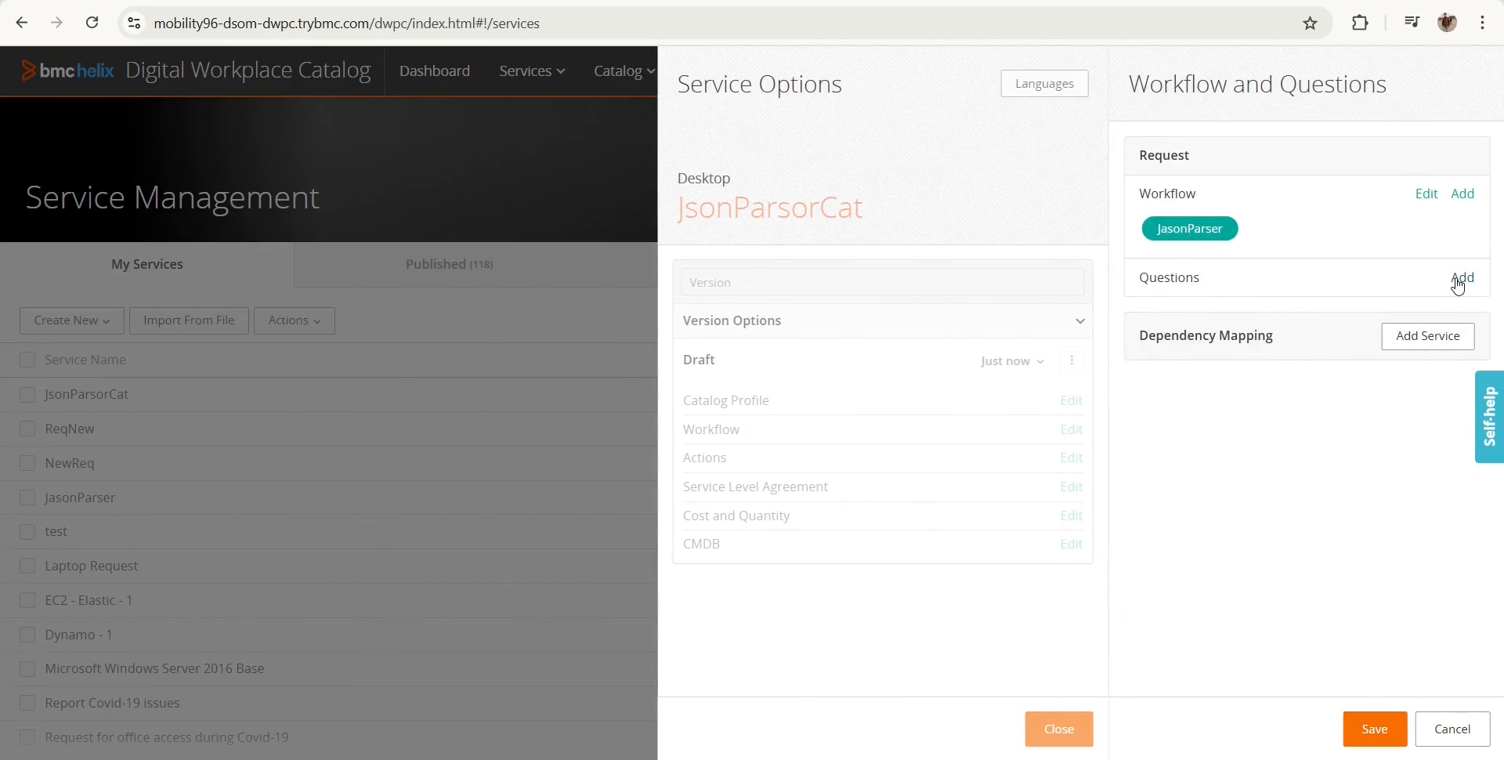
# Create a single-user request questionnaire for JsonParsorCat with a Text Field question labelled "Summary"
pyautogui.click(1462, 277)
pyautogui.click(1176, 145)
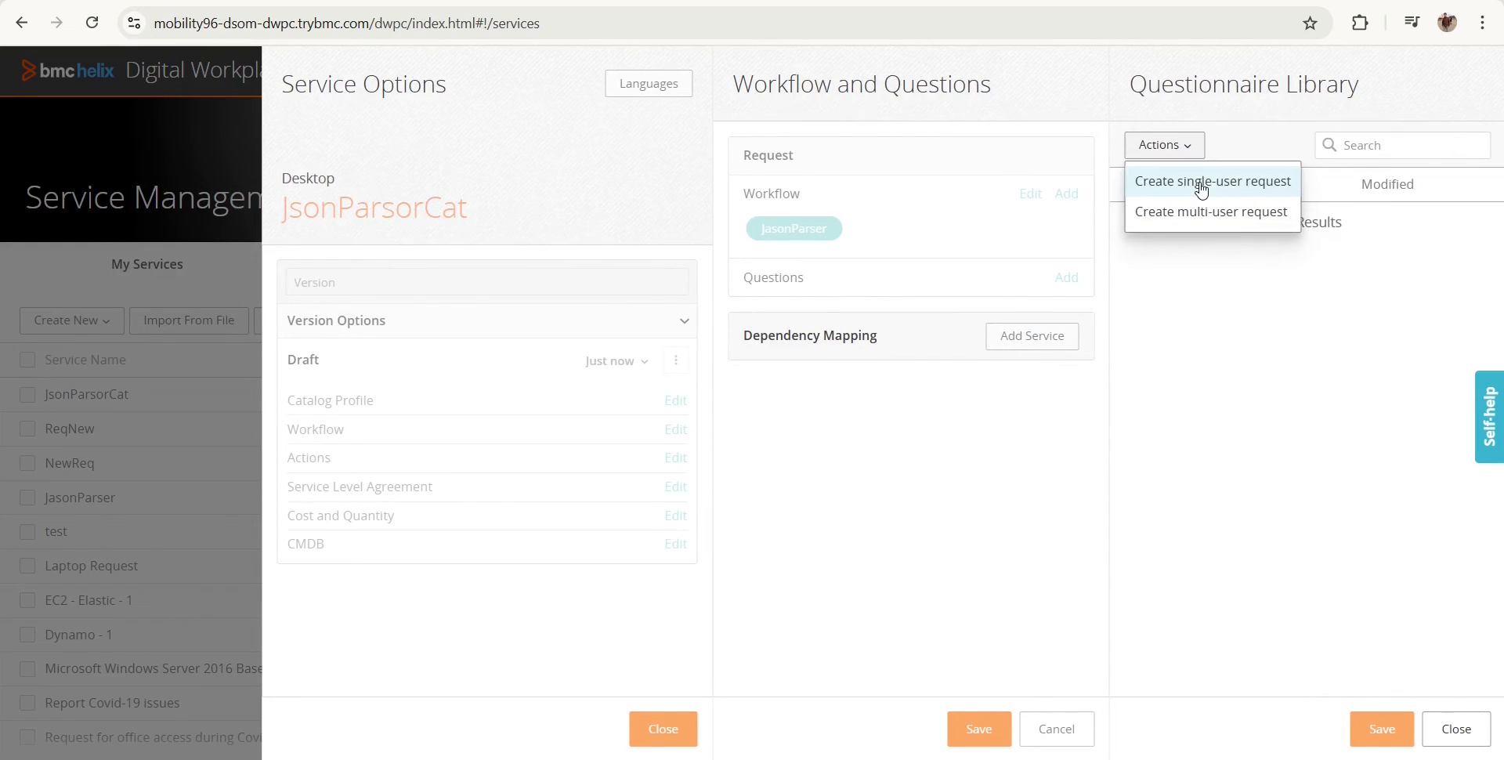
pyautogui.click(1201, 190)
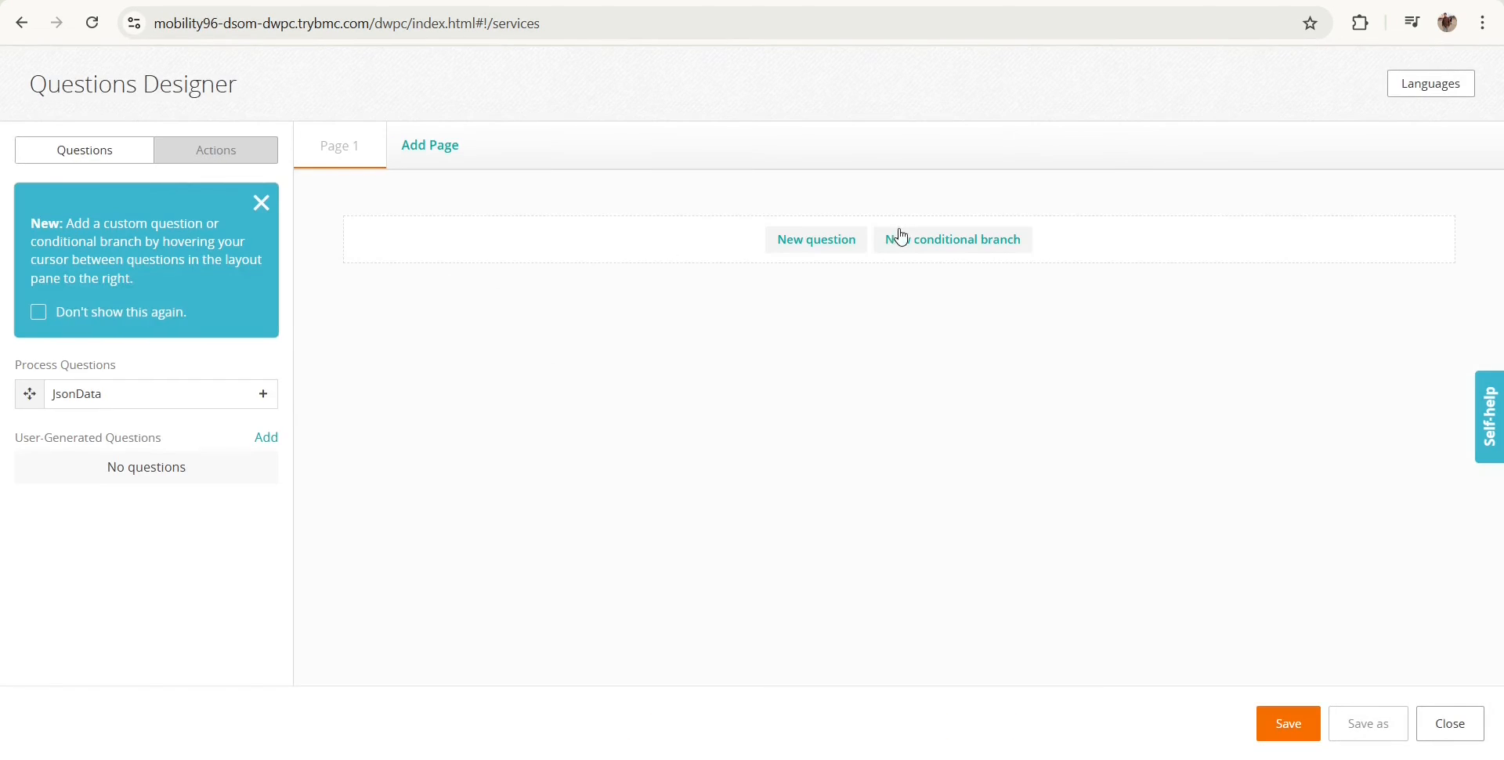
pyautogui.click(822, 240)
pyautogui.click(854, 181)
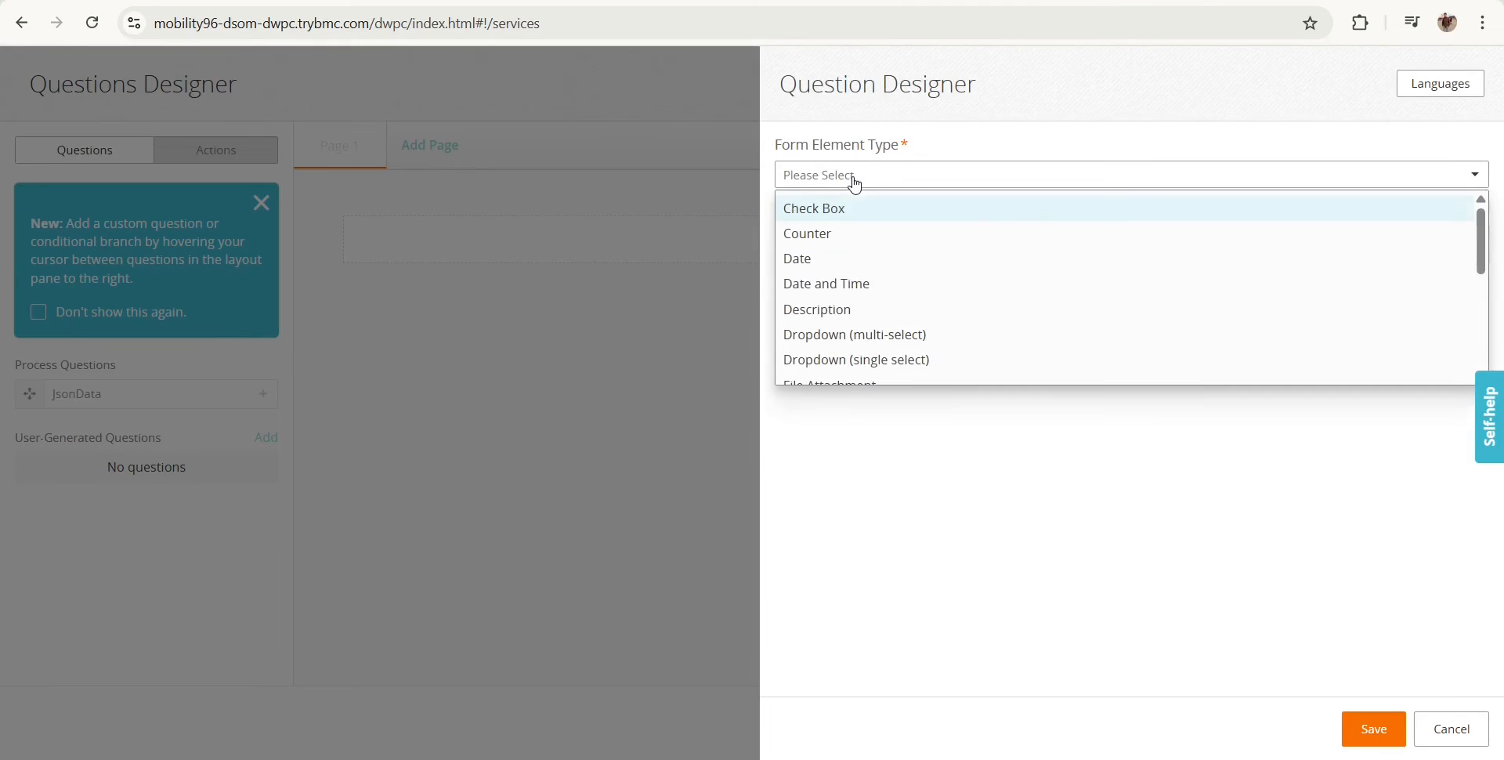
pyautogui.scroll(-3, 846, 358)
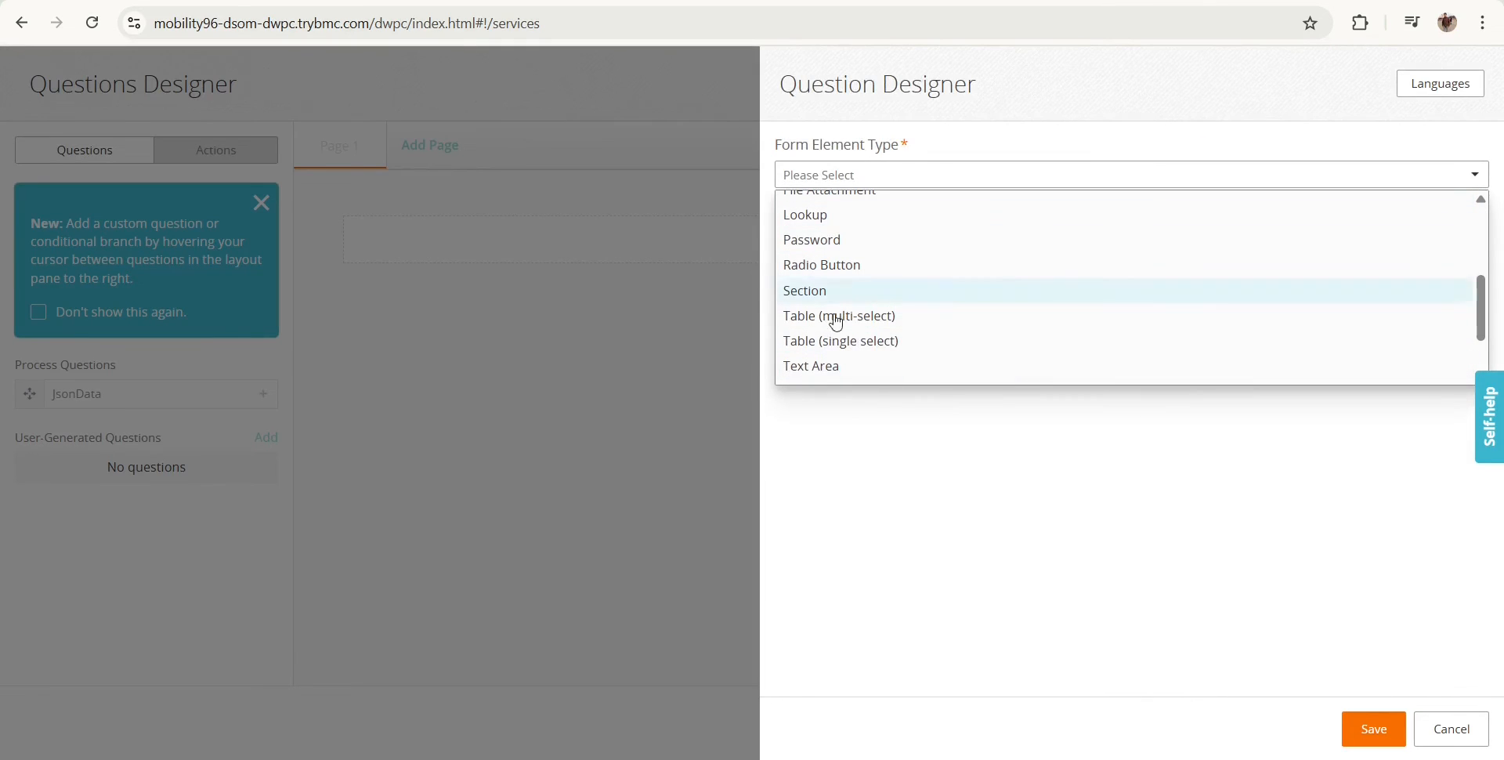
pyautogui.scroll(-1, 826, 381)
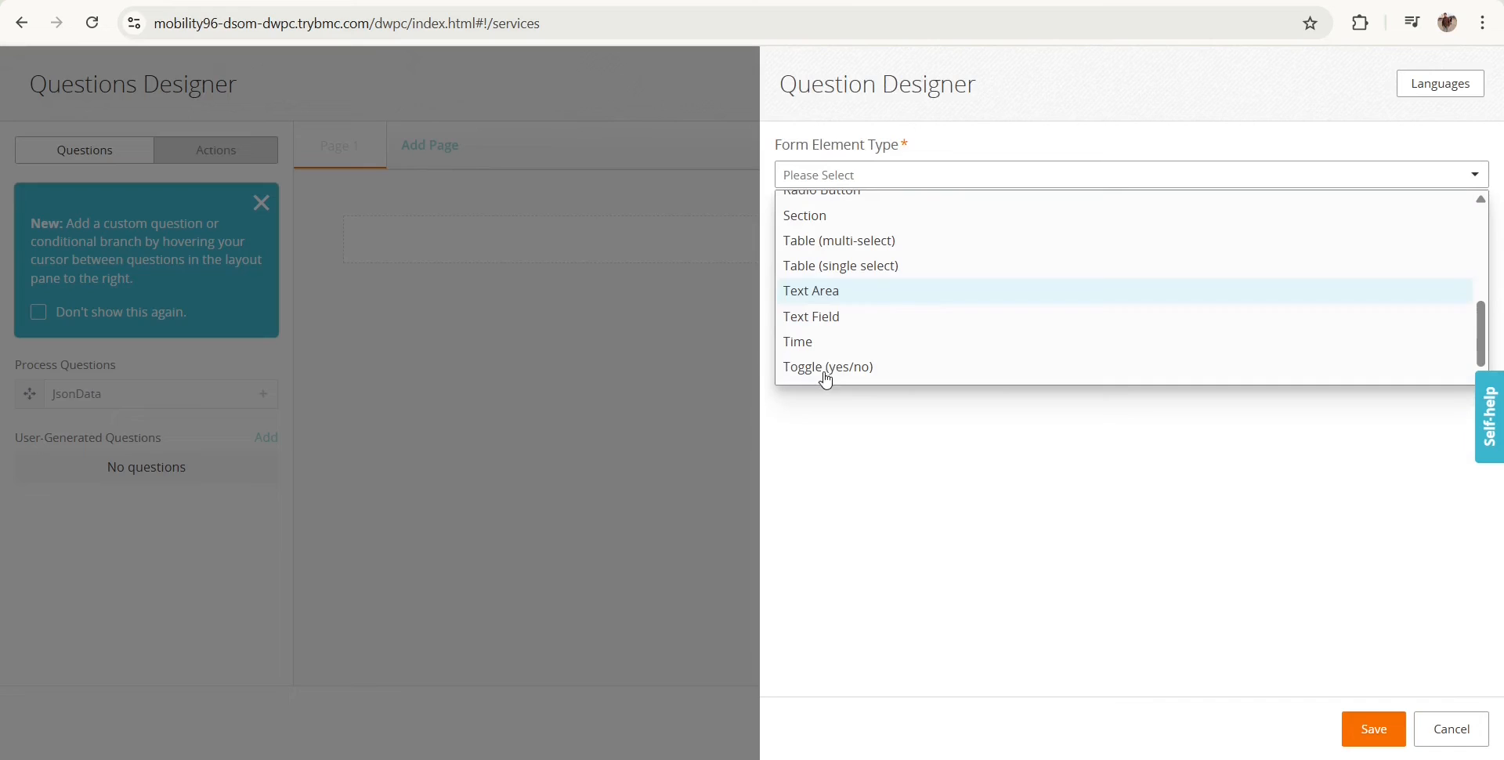
pyautogui.click(822, 316)
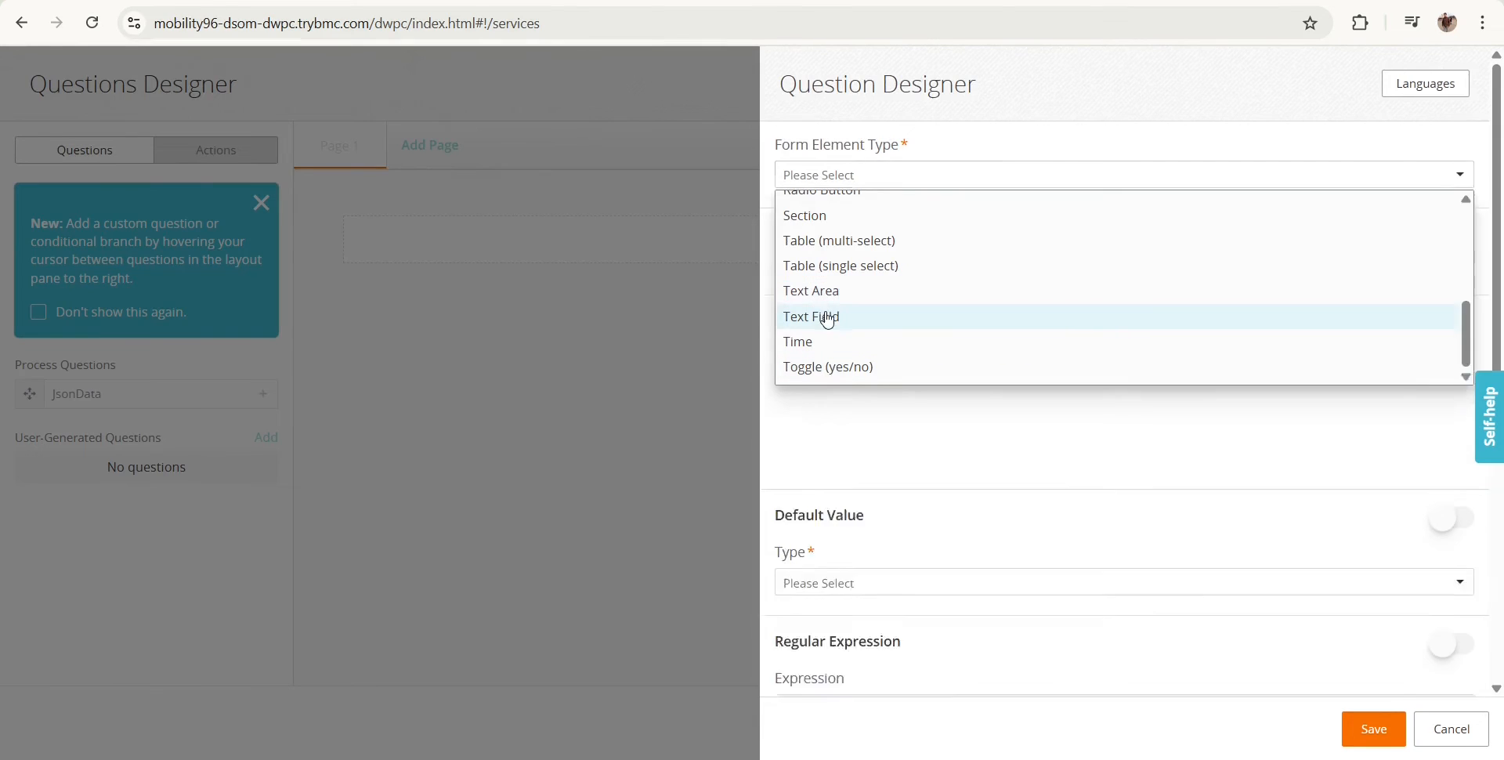
pyautogui.click(848, 260)
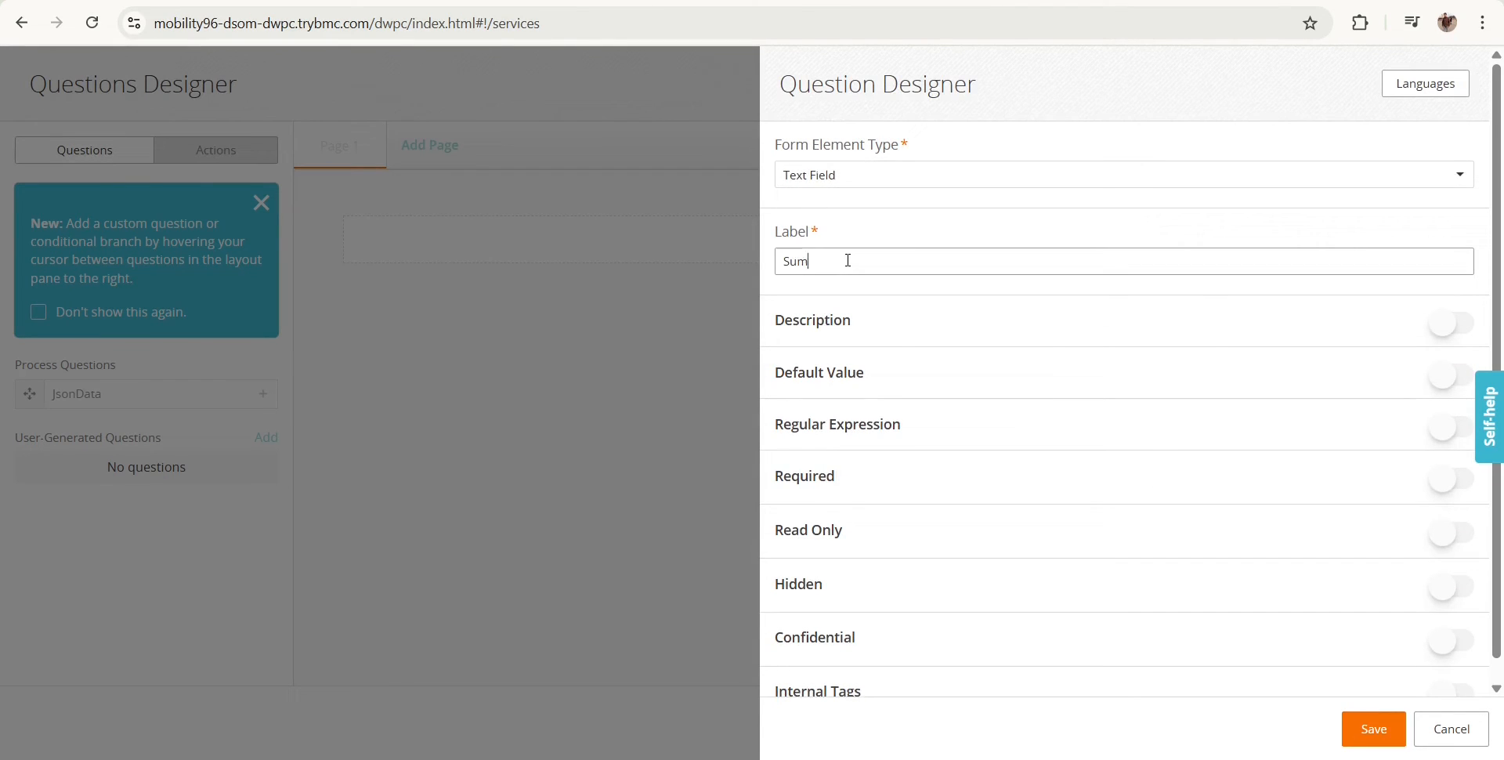
pyautogui.click(1376, 736)
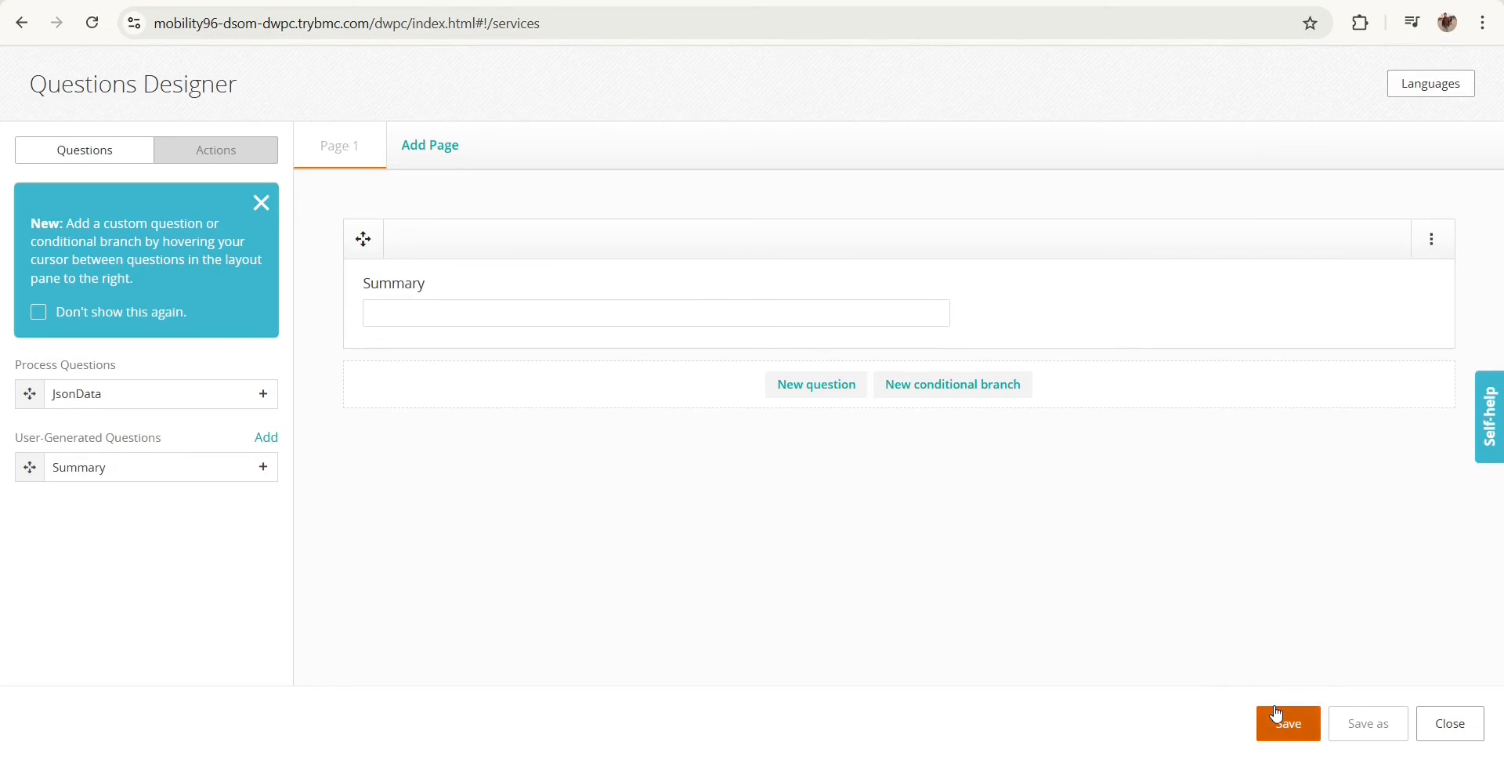
# Save the questionnaire as "Json" and assign it to the JsonParsorCat service
pyautogui.click(1279, 715)
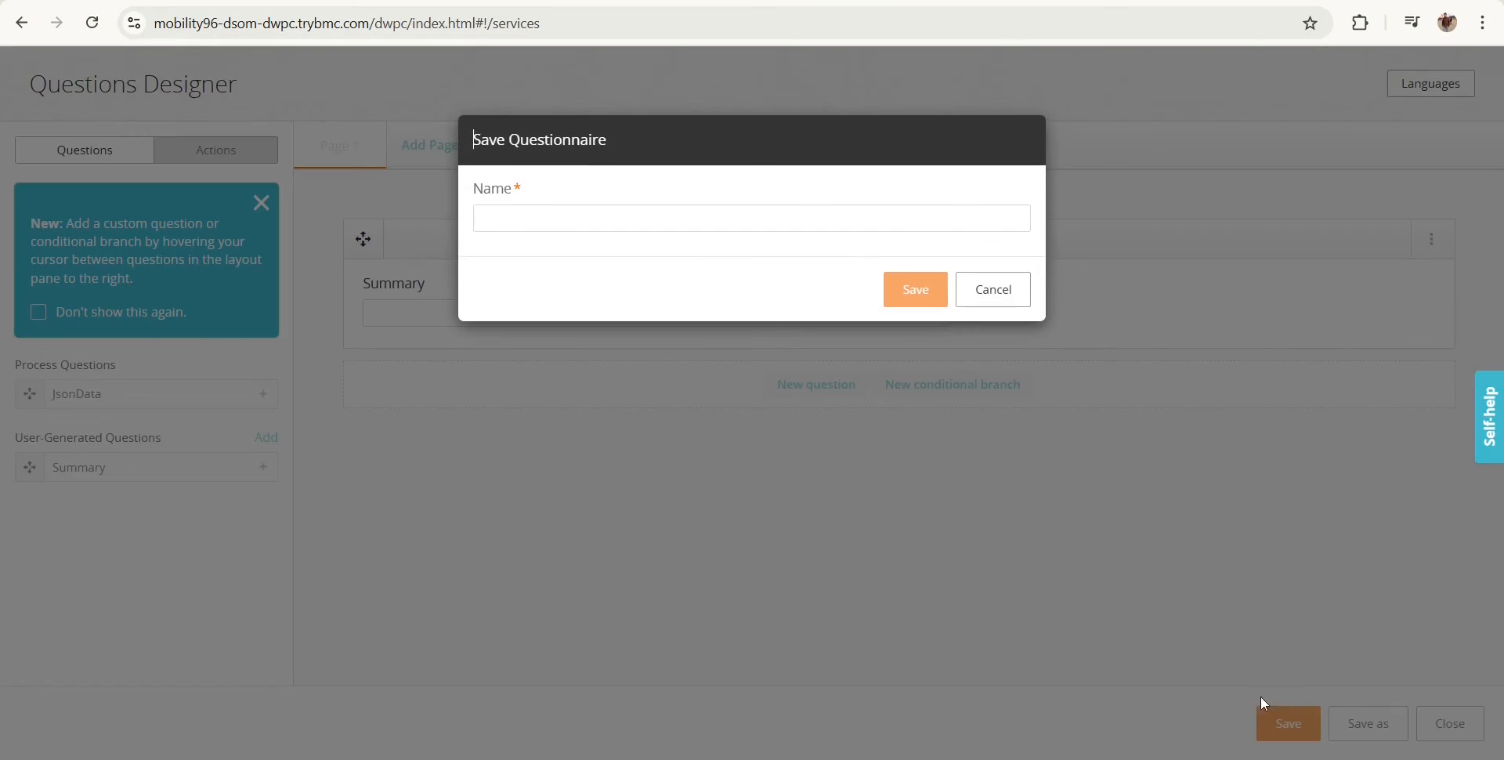
pyautogui.click(600, 219)
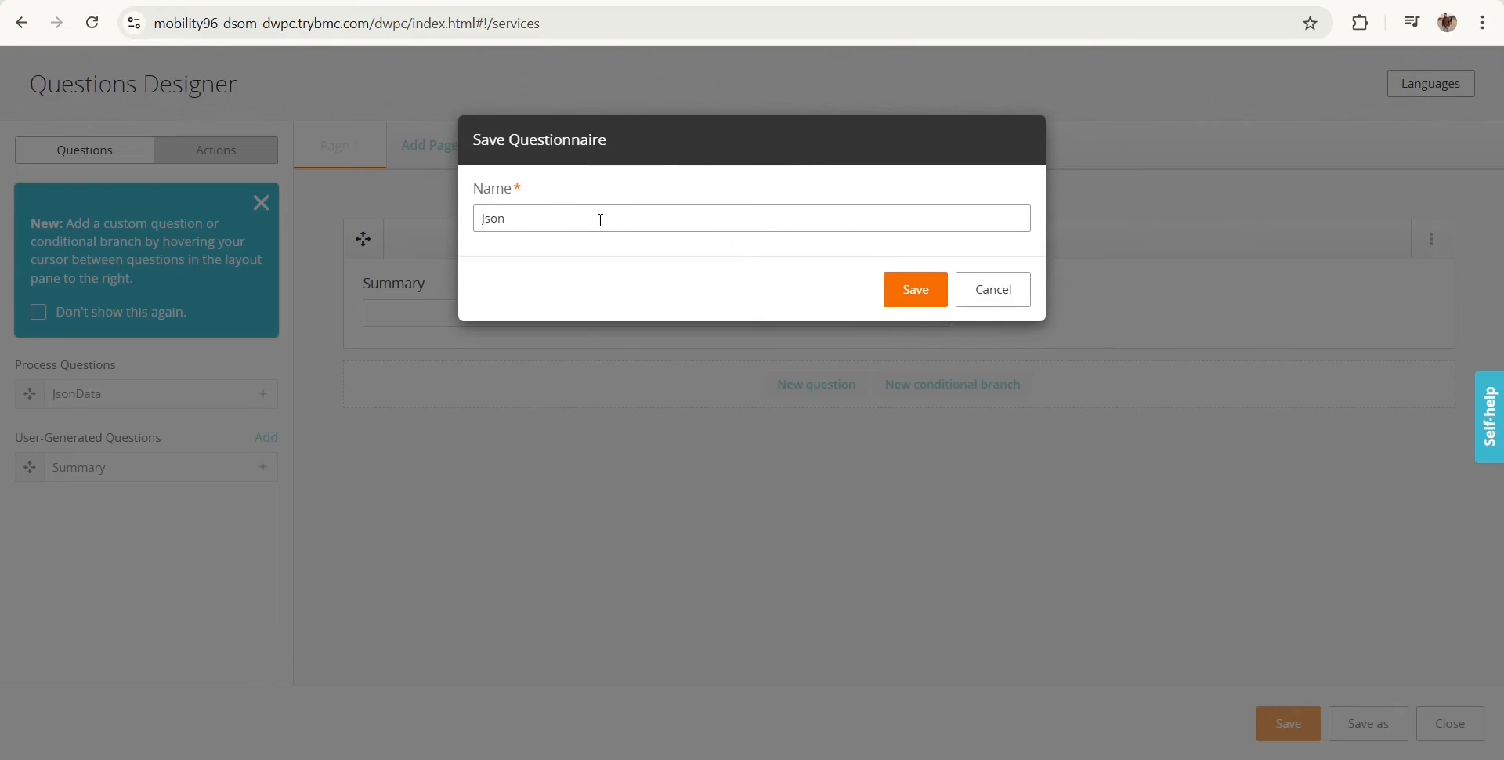
pyautogui.click(902, 290)
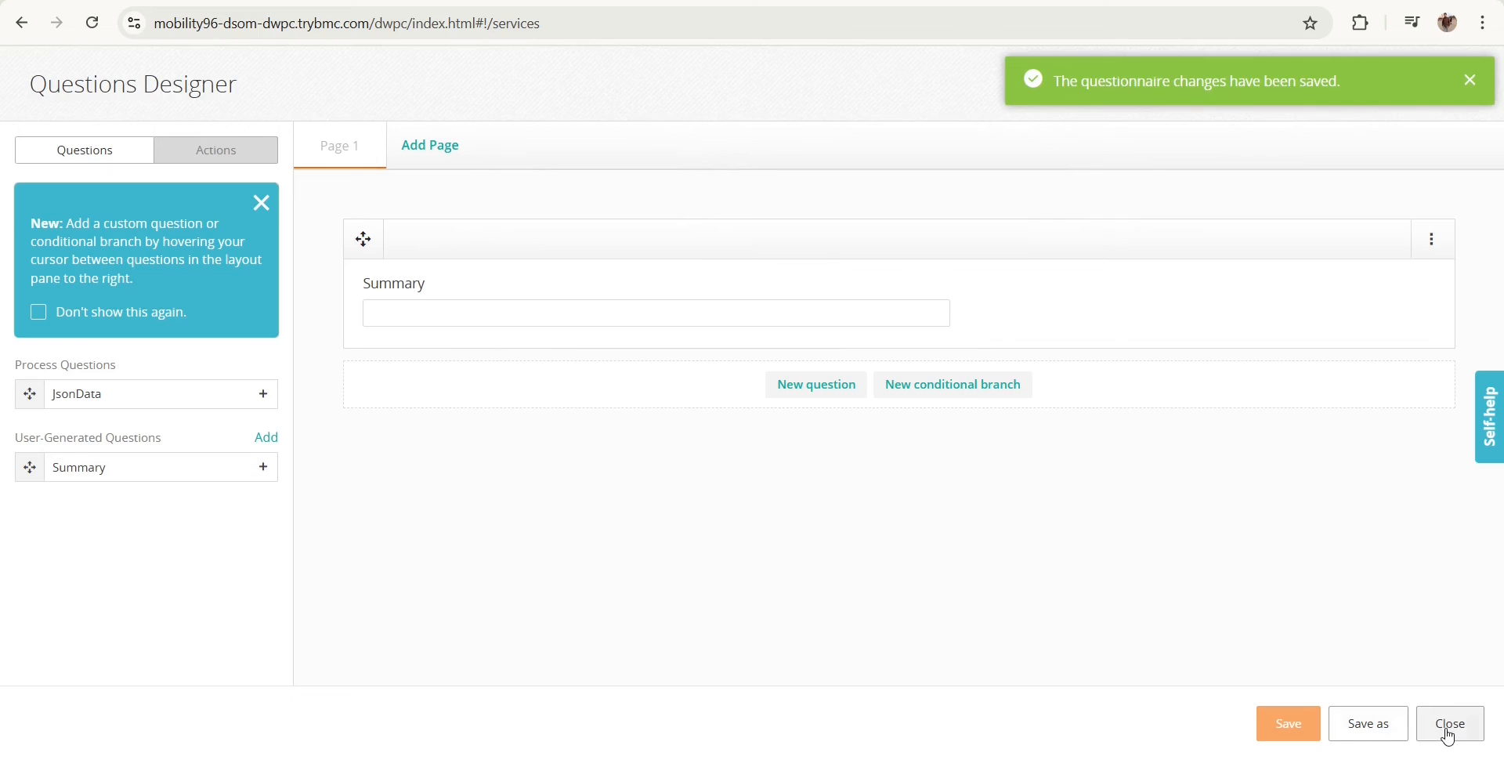
pyautogui.click(1450, 737)
pyautogui.click(1135, 220)
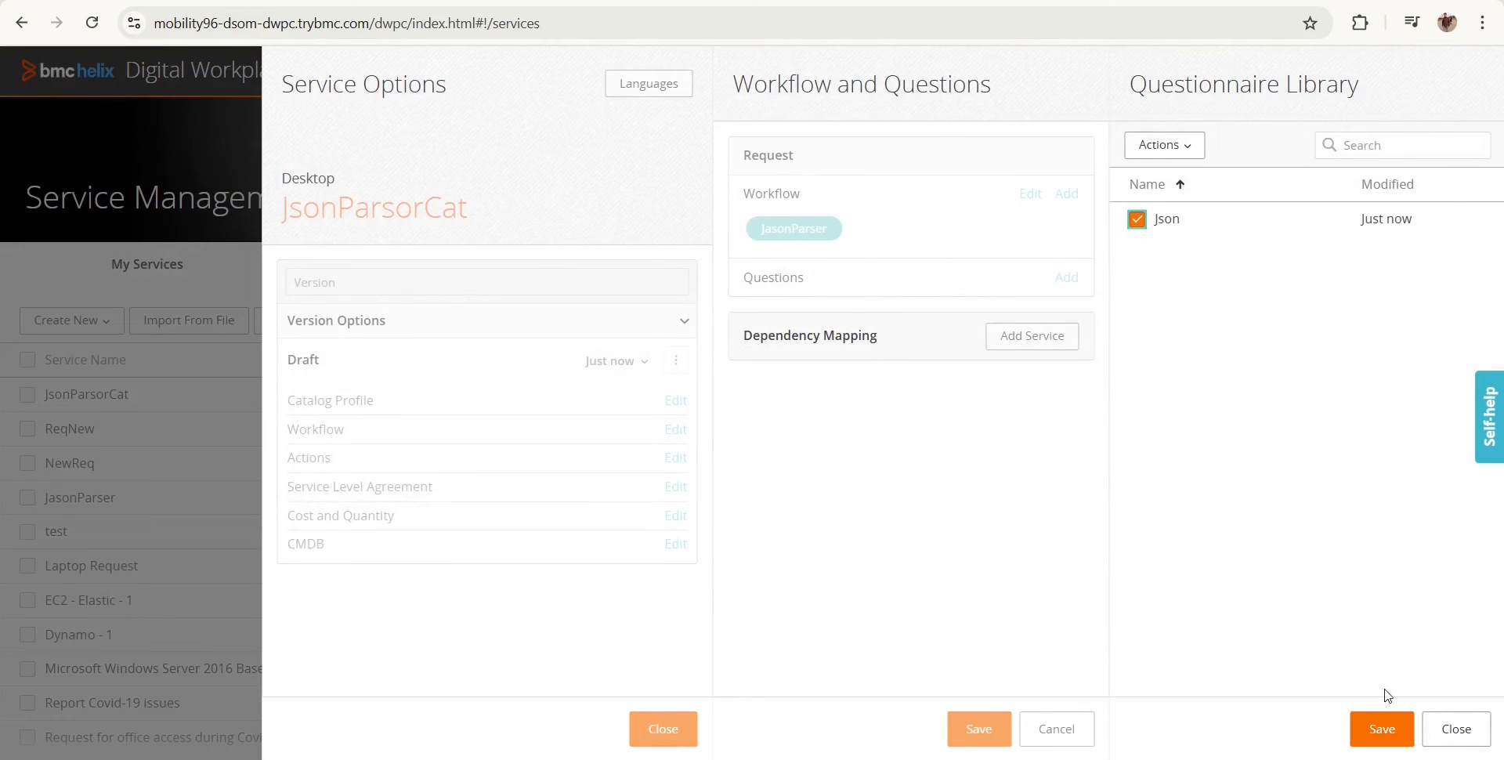
pyautogui.click(1382, 727)
pyautogui.click(1362, 722)
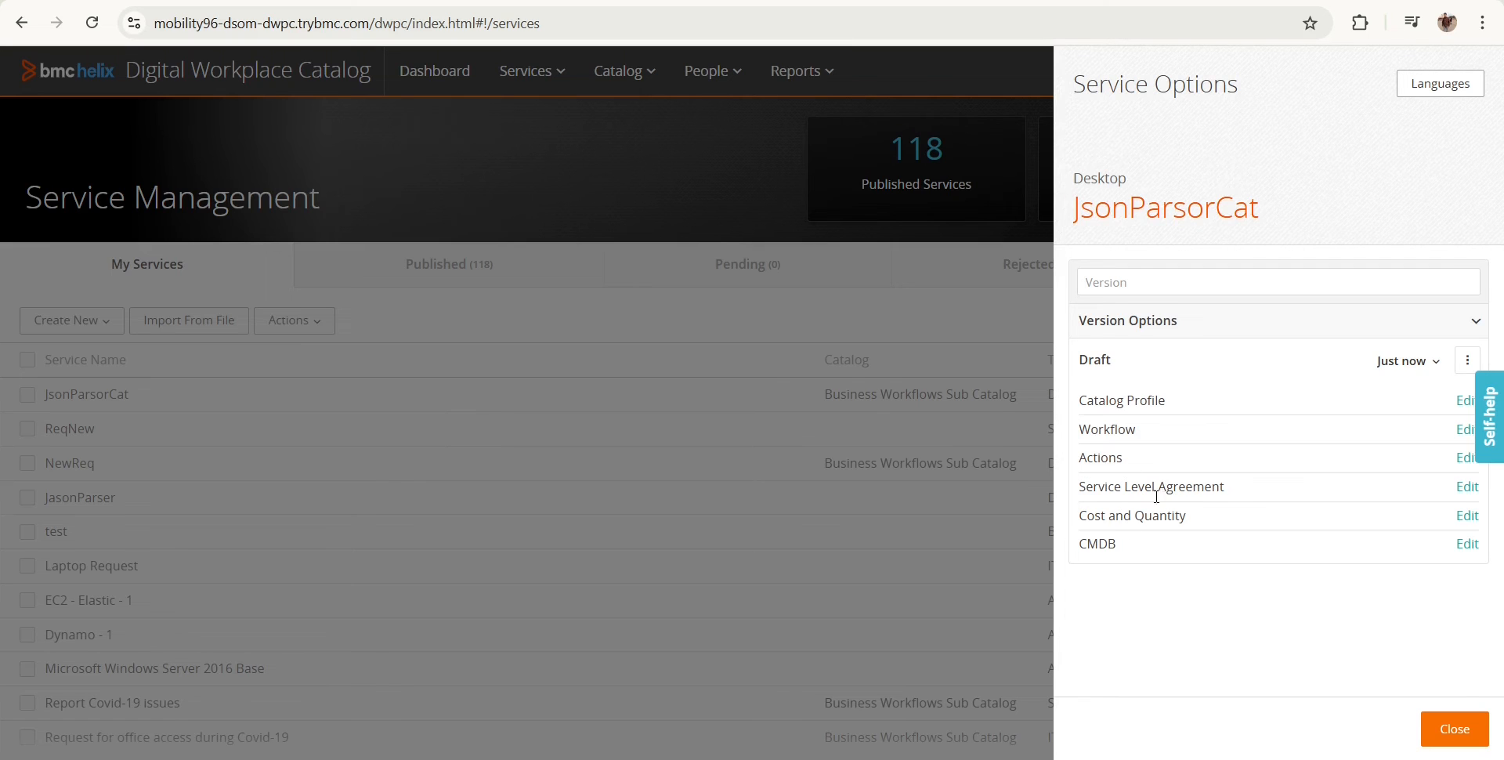
# Reopen the service options of JsonParsorCat from the service list and submit its draft version
pyautogui.click(1455, 730)
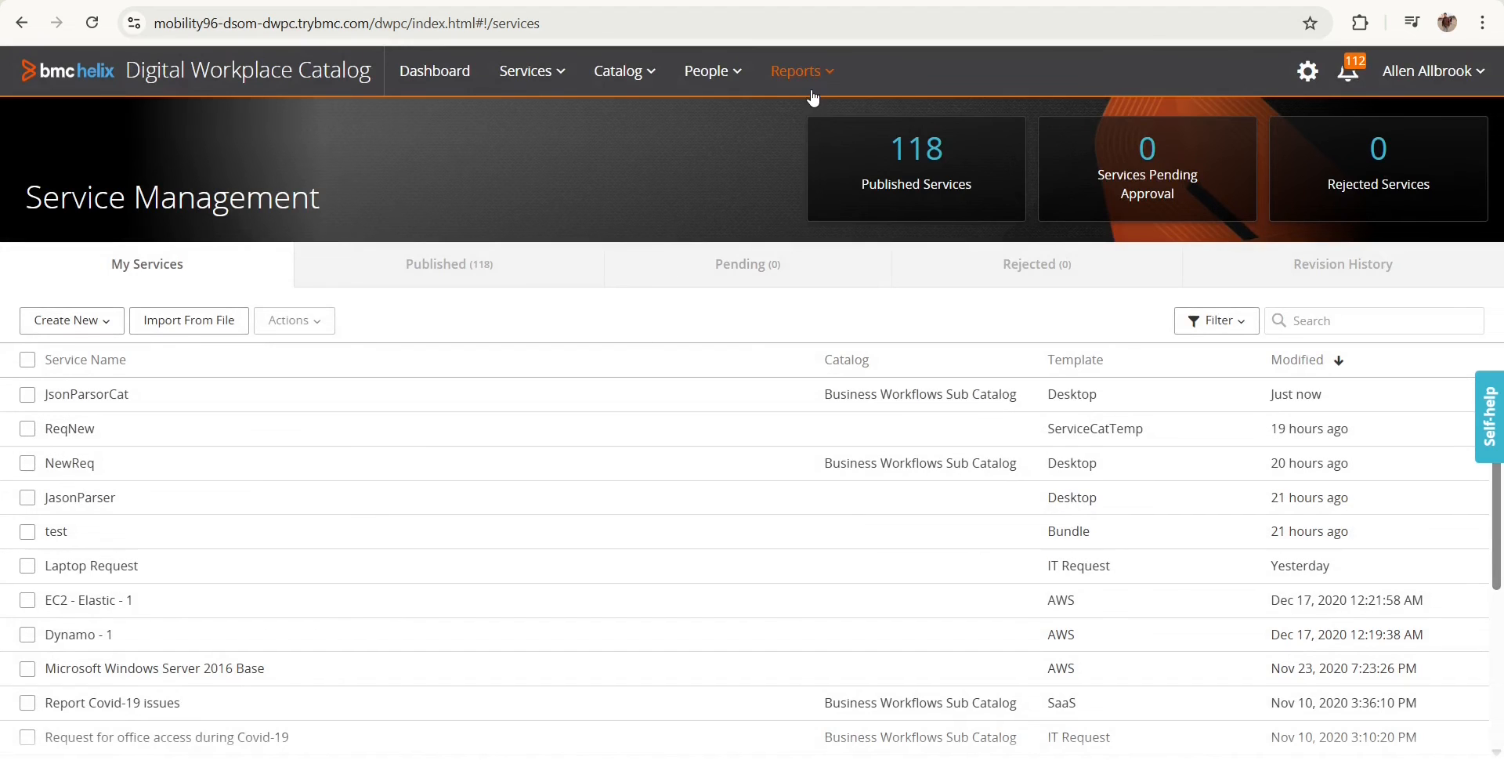
pyautogui.click(23, 397)
pyautogui.click(303, 321)
pyautogui.click(306, 354)
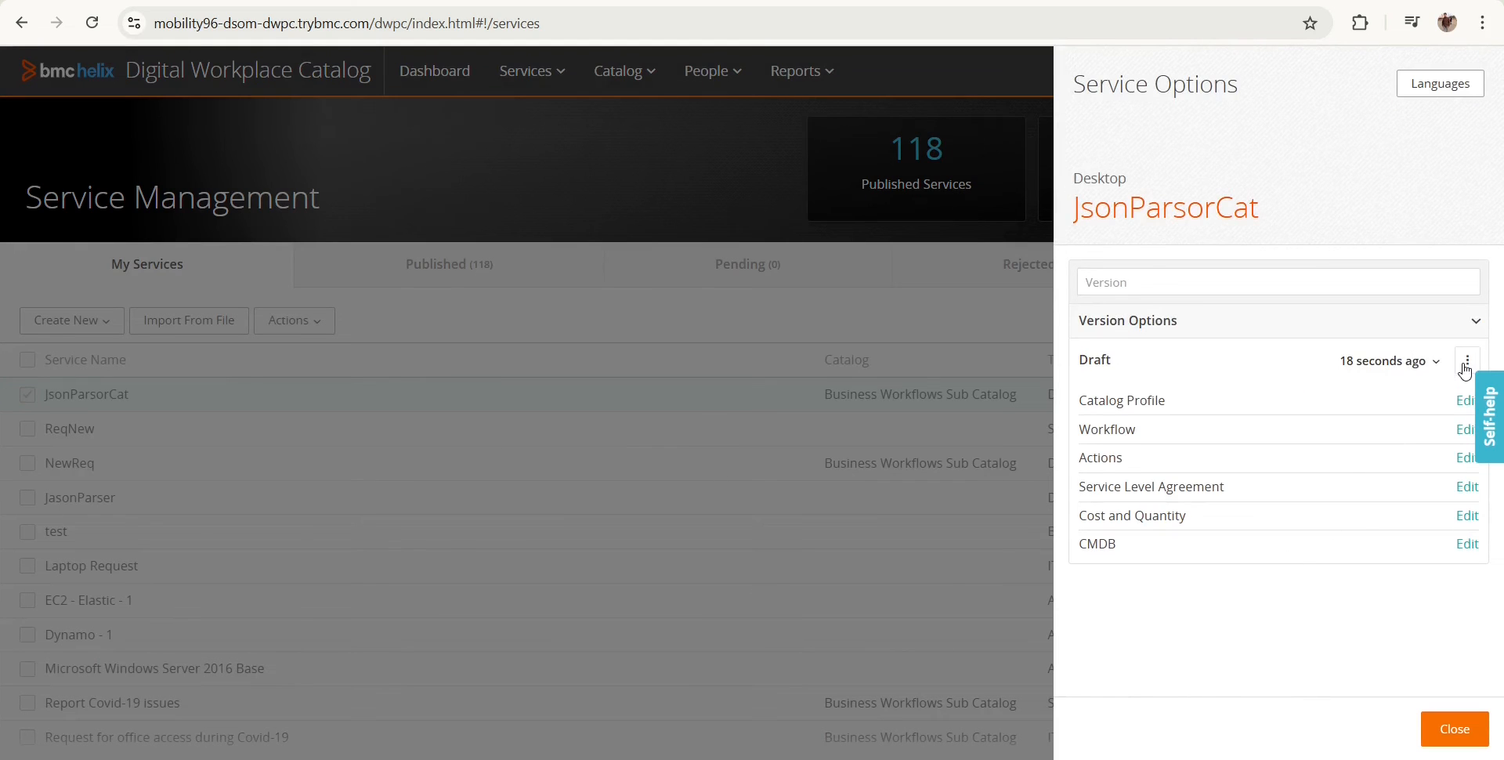
pyautogui.click(1465, 362)
pyautogui.click(1355, 424)
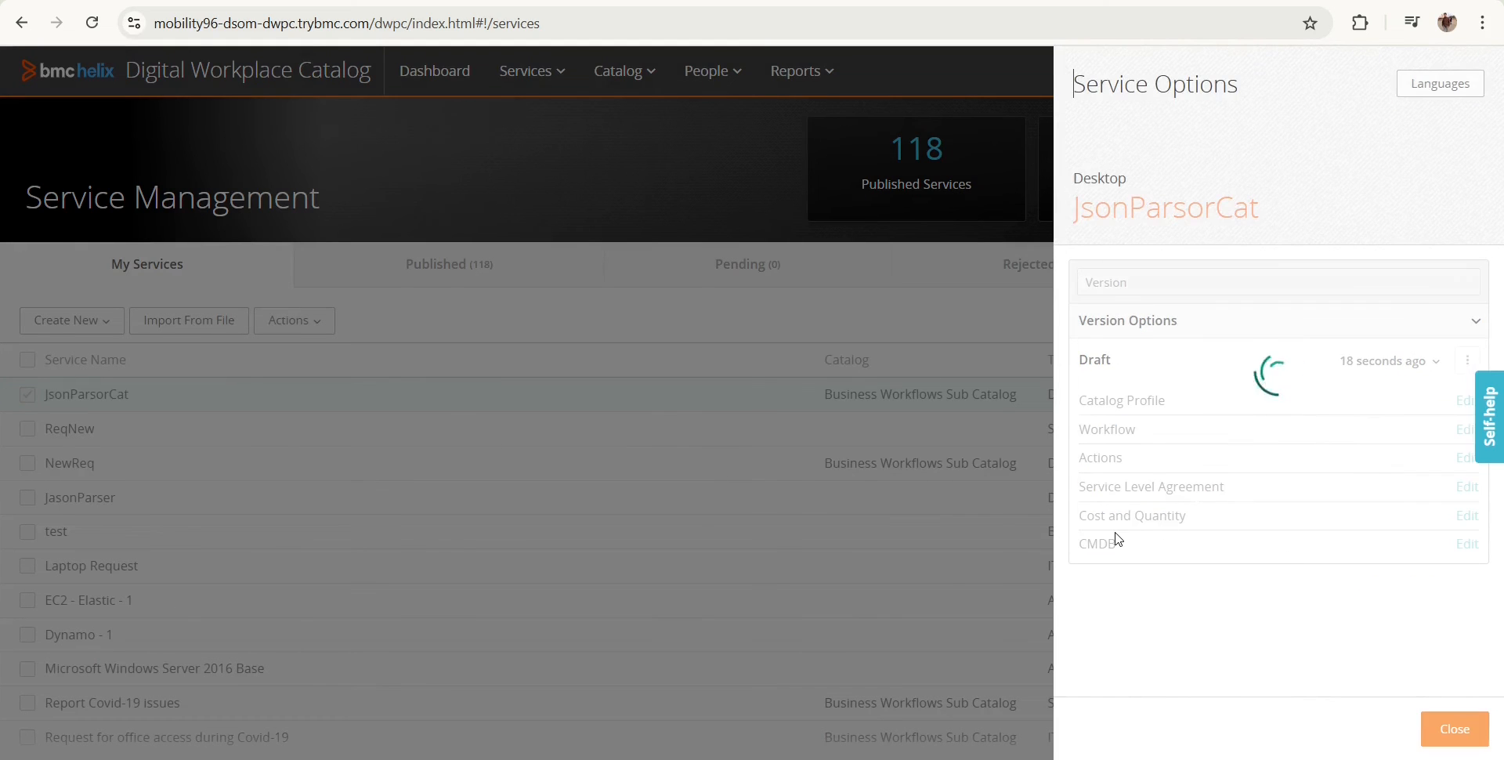
pyautogui.click(1425, 727)
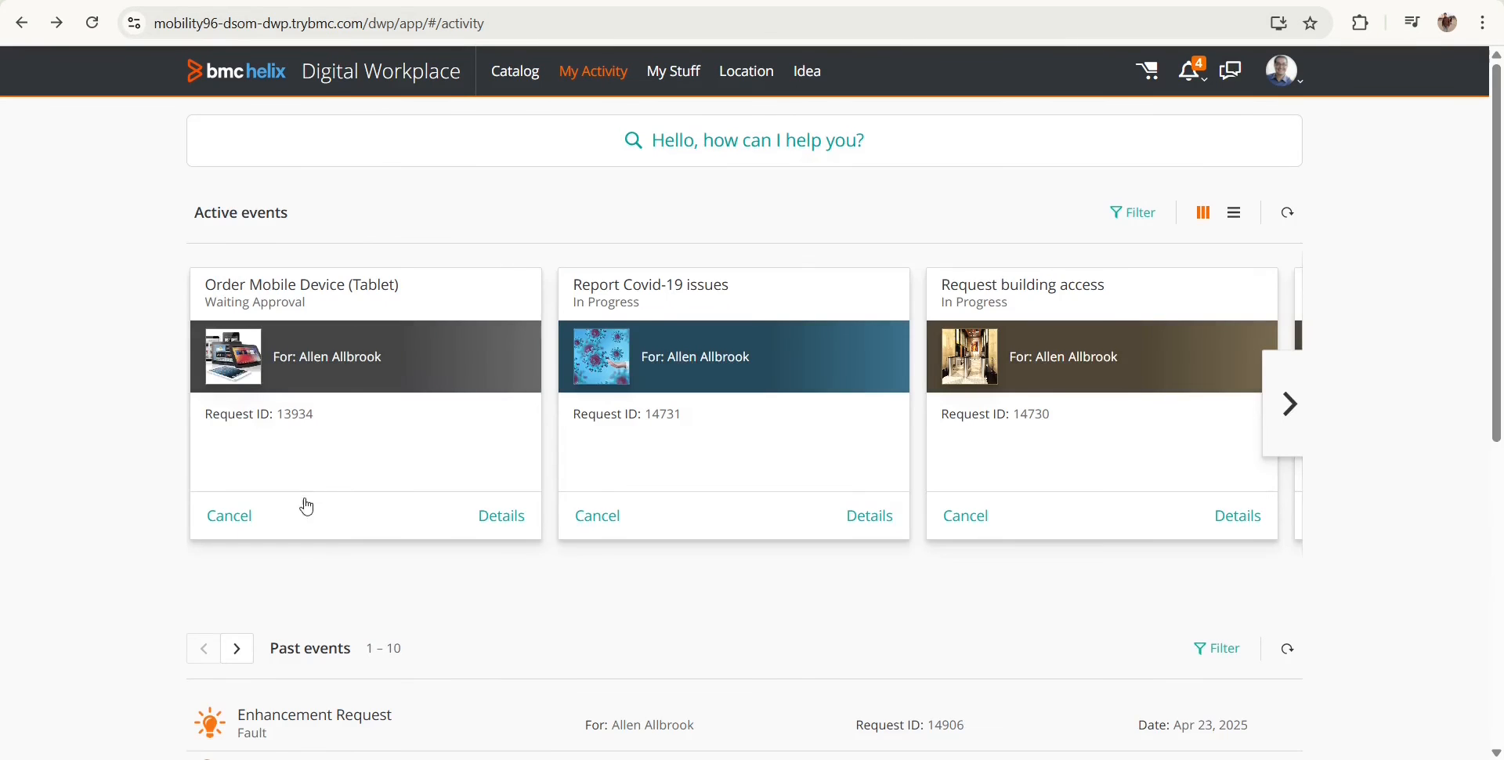
# In Digital Workplace, read the fault message of the most recent past Enhancement Request and return to the activity list
pyautogui.scroll(-1, 298, 548)
pyautogui.click(255, 624)
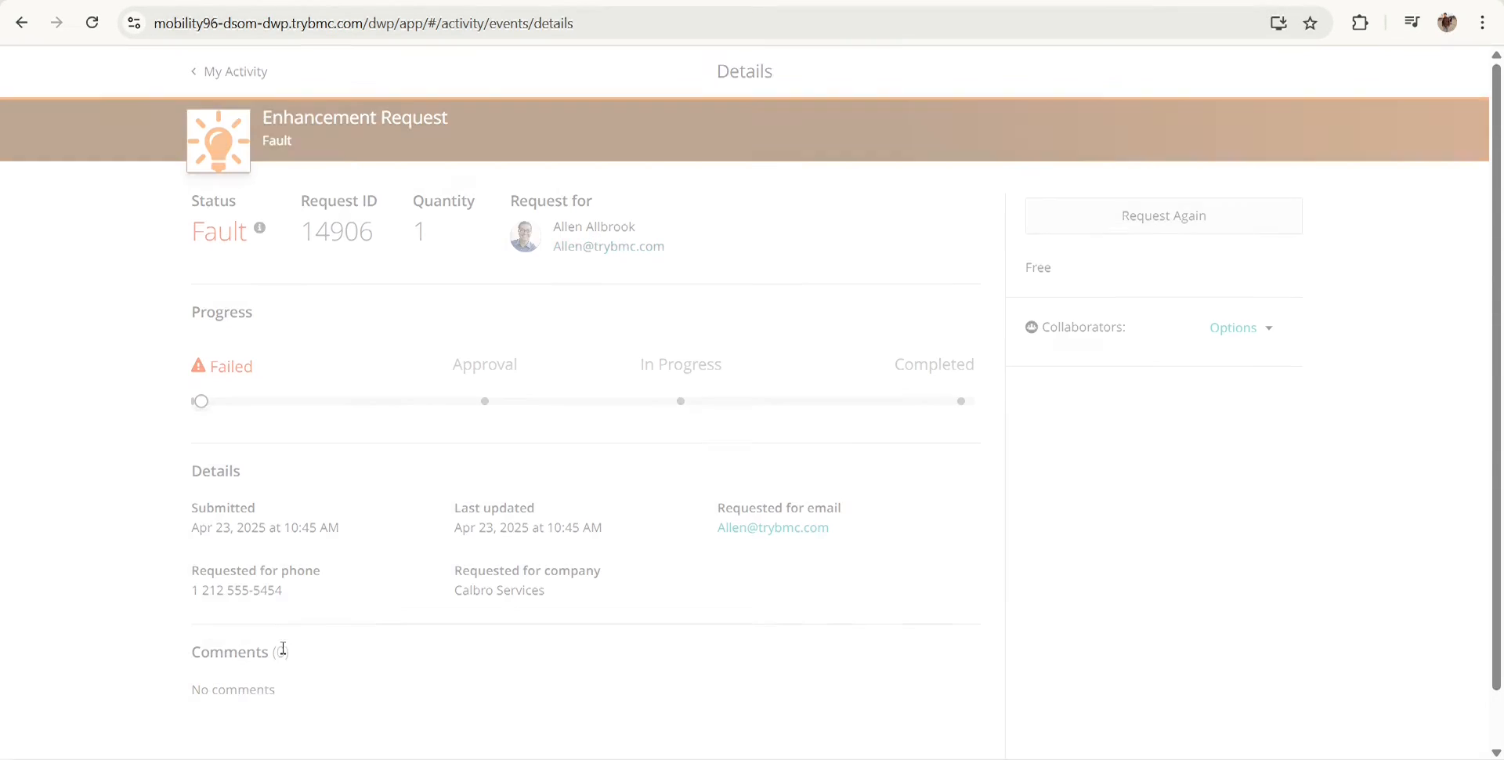
pyautogui.click(260, 230)
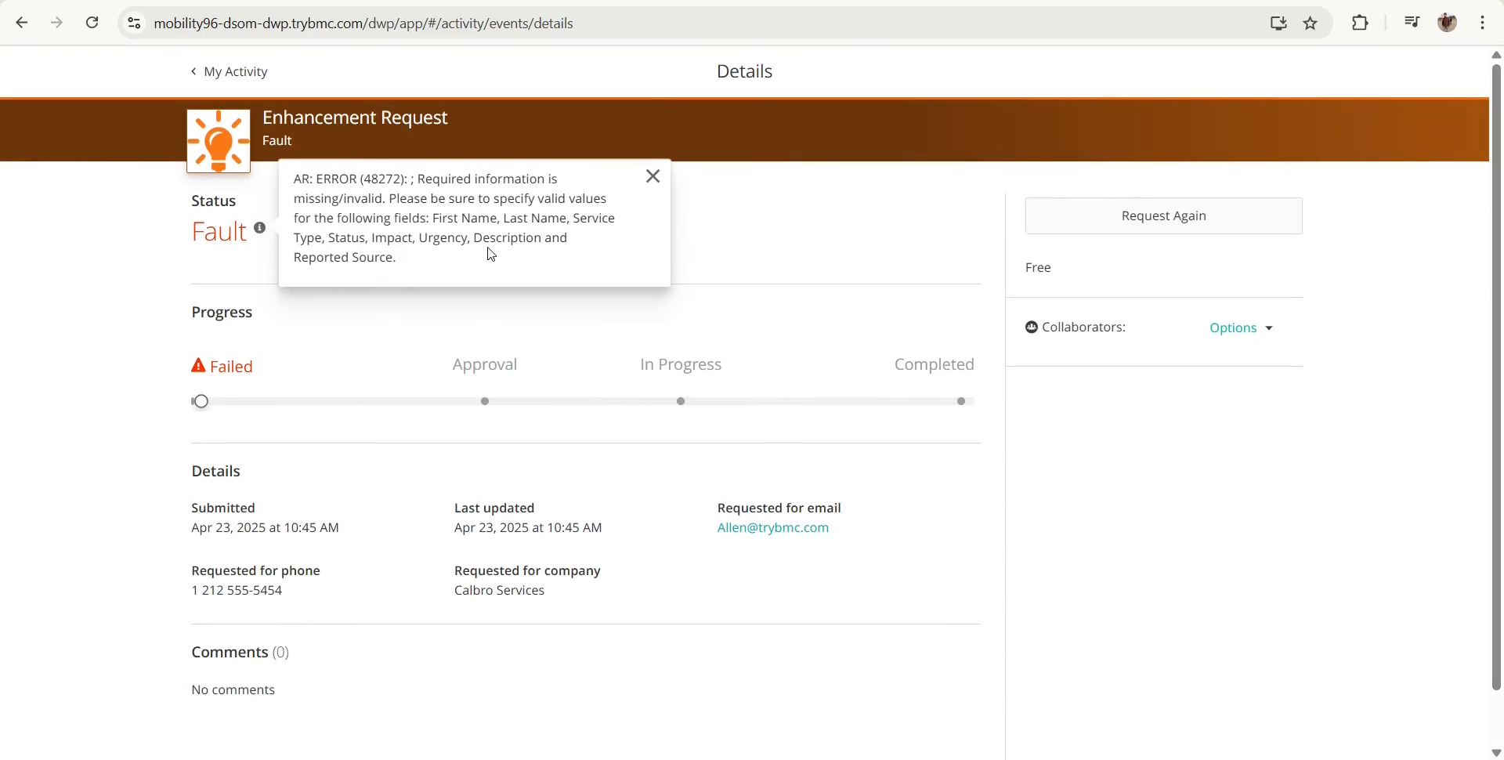
pyautogui.click(654, 177)
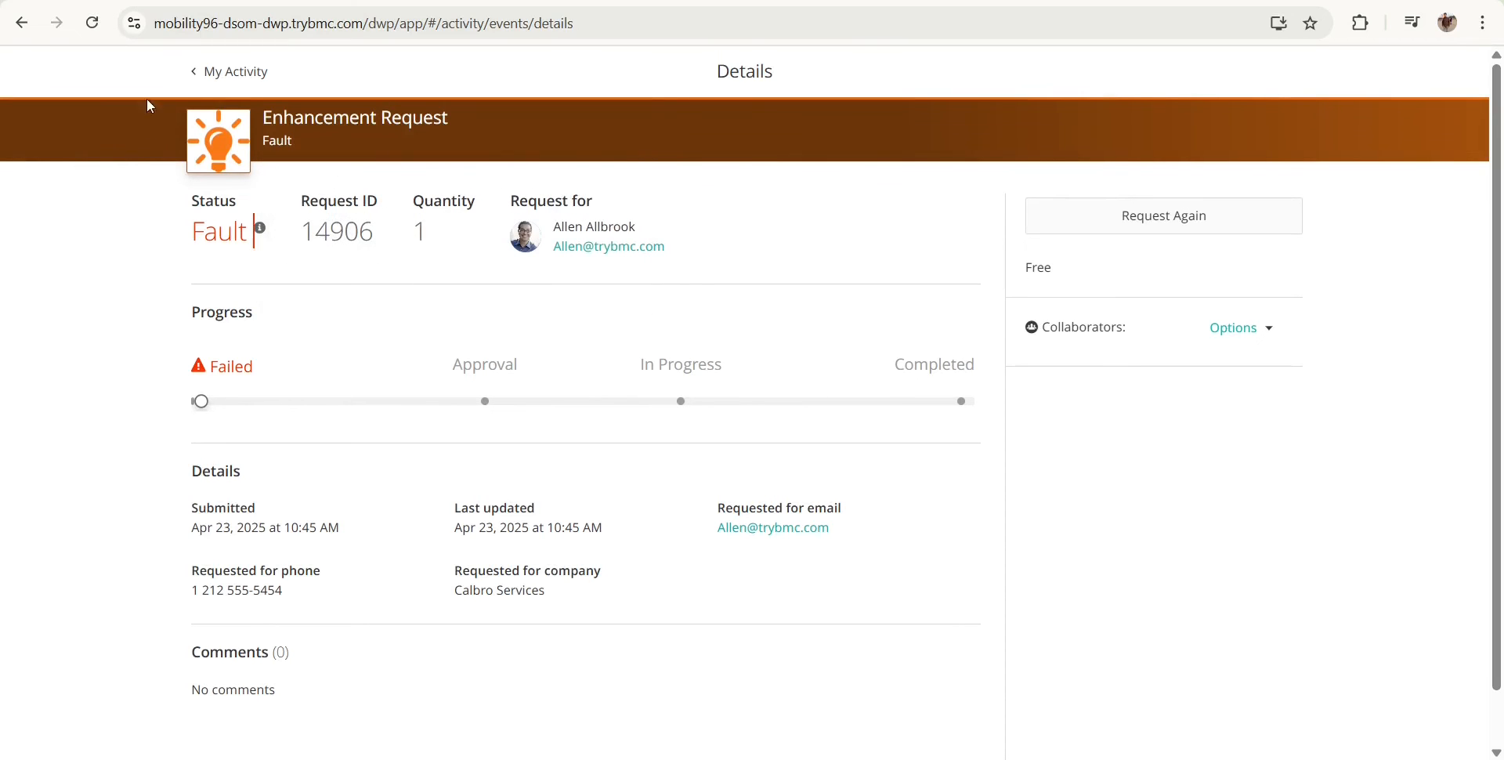
pyautogui.click(202, 73)
pyautogui.scroll(1, 391, 457)
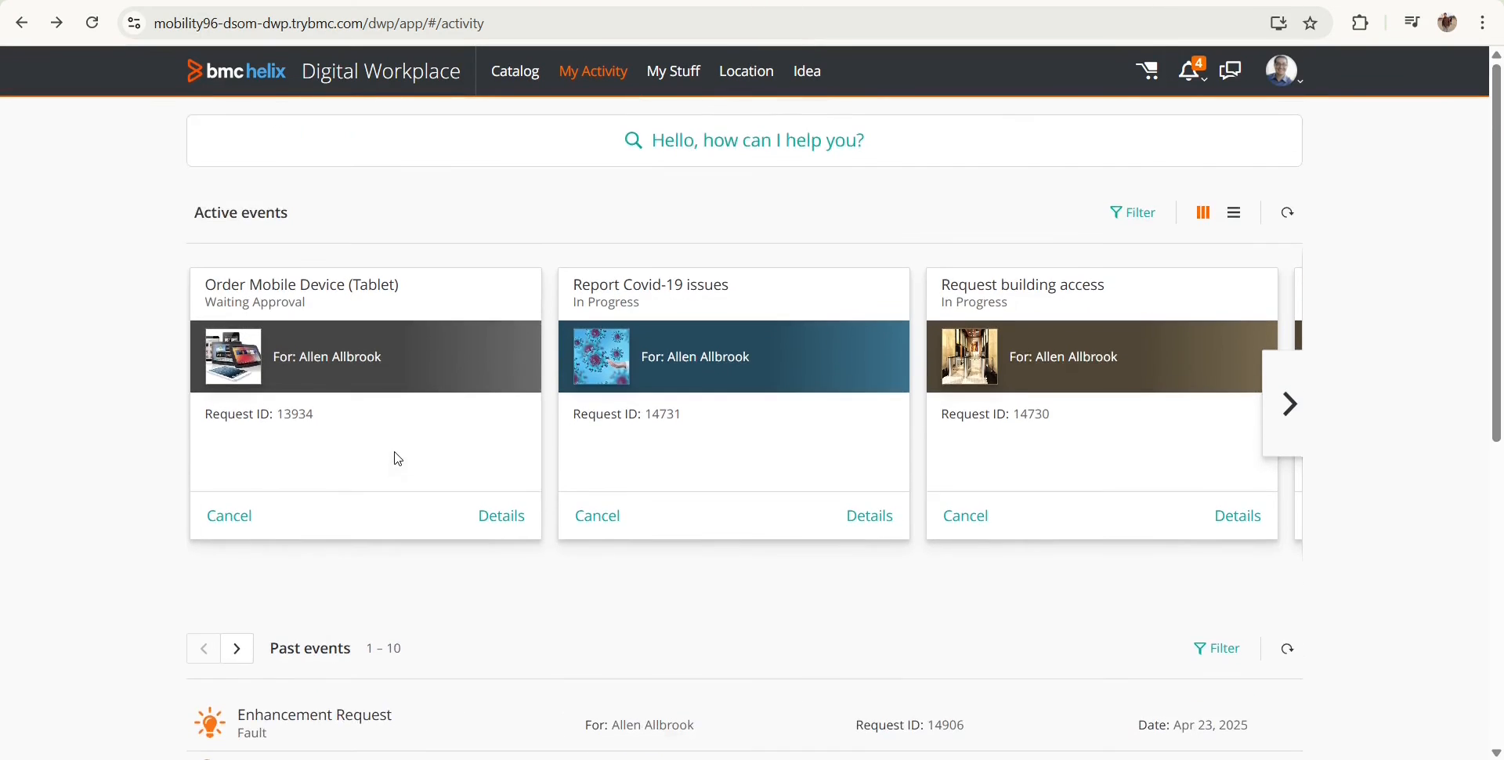
# Submit the faulted Enhancement Request again and open the details of the new request to check its request ID
pyautogui.scroll(-1, 392, 470)
pyautogui.click(332, 624)
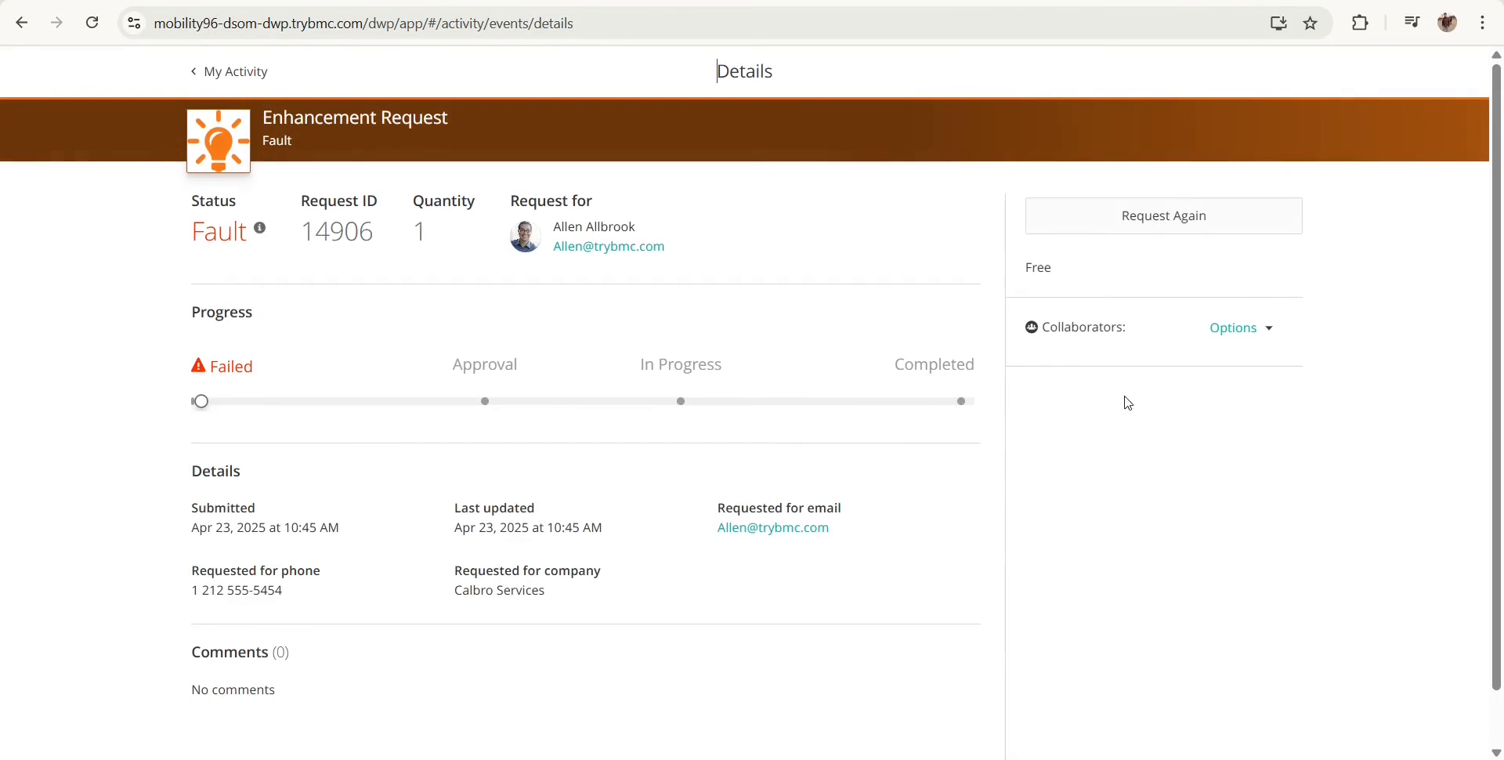
pyautogui.click(1196, 232)
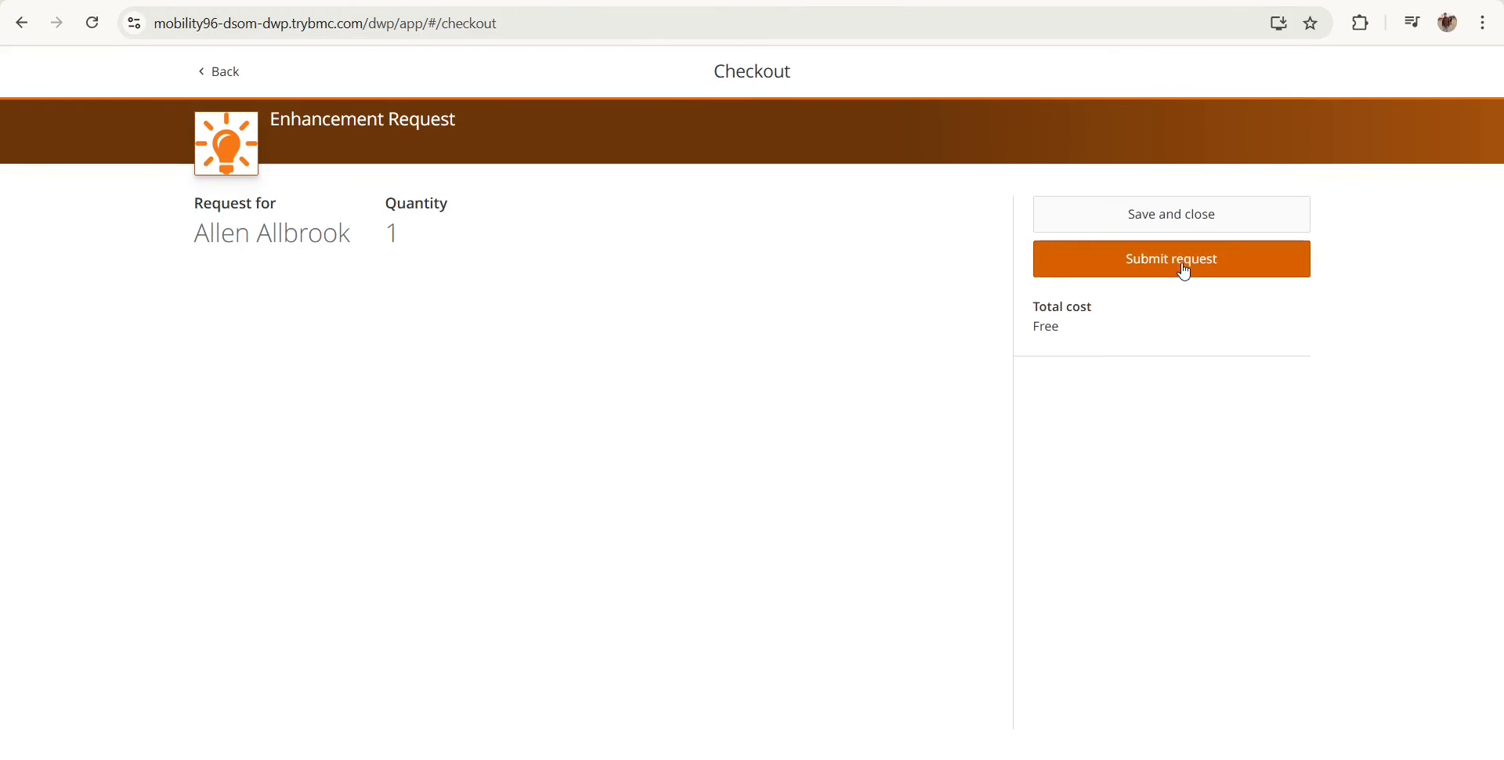
pyautogui.click(1175, 260)
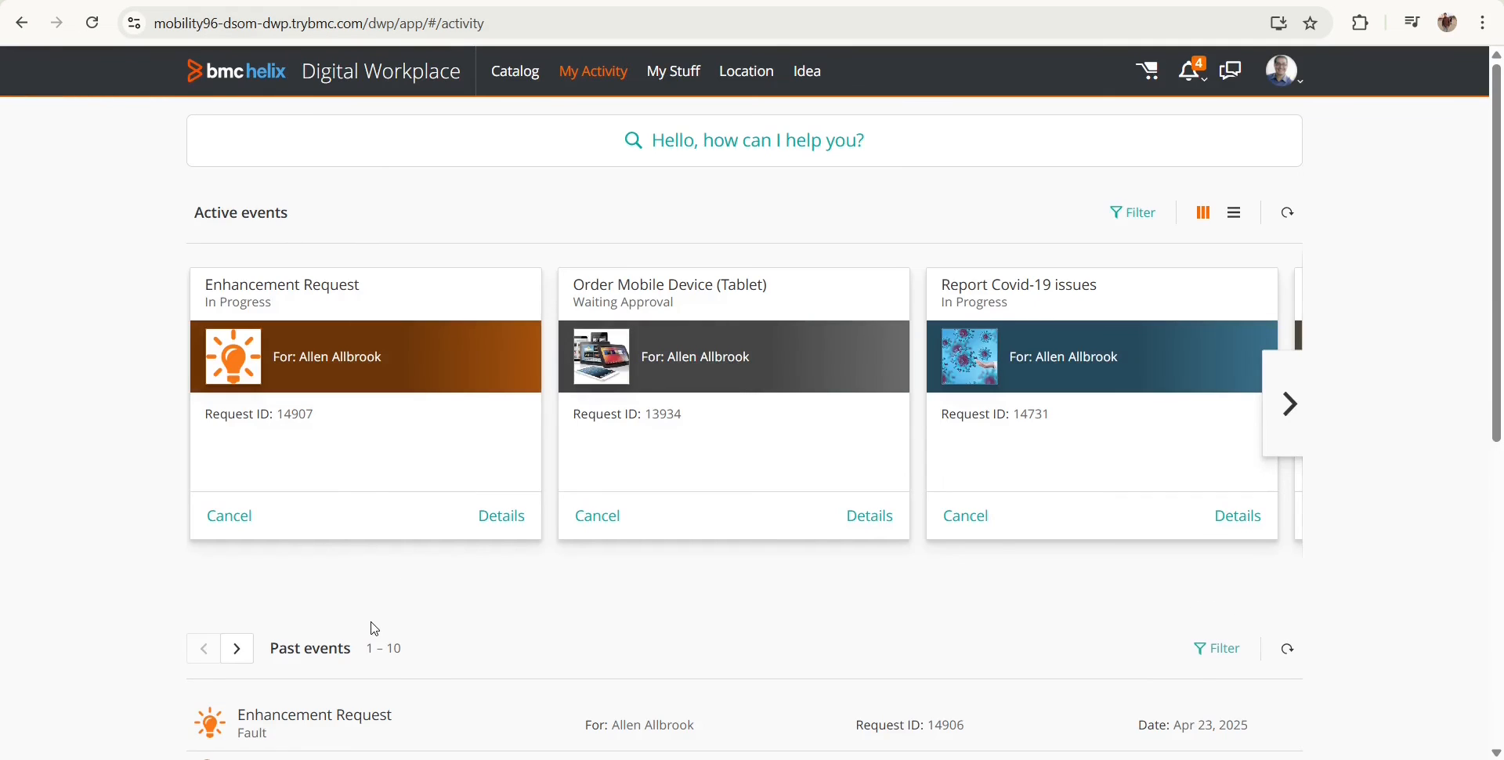
pyautogui.click(493, 519)
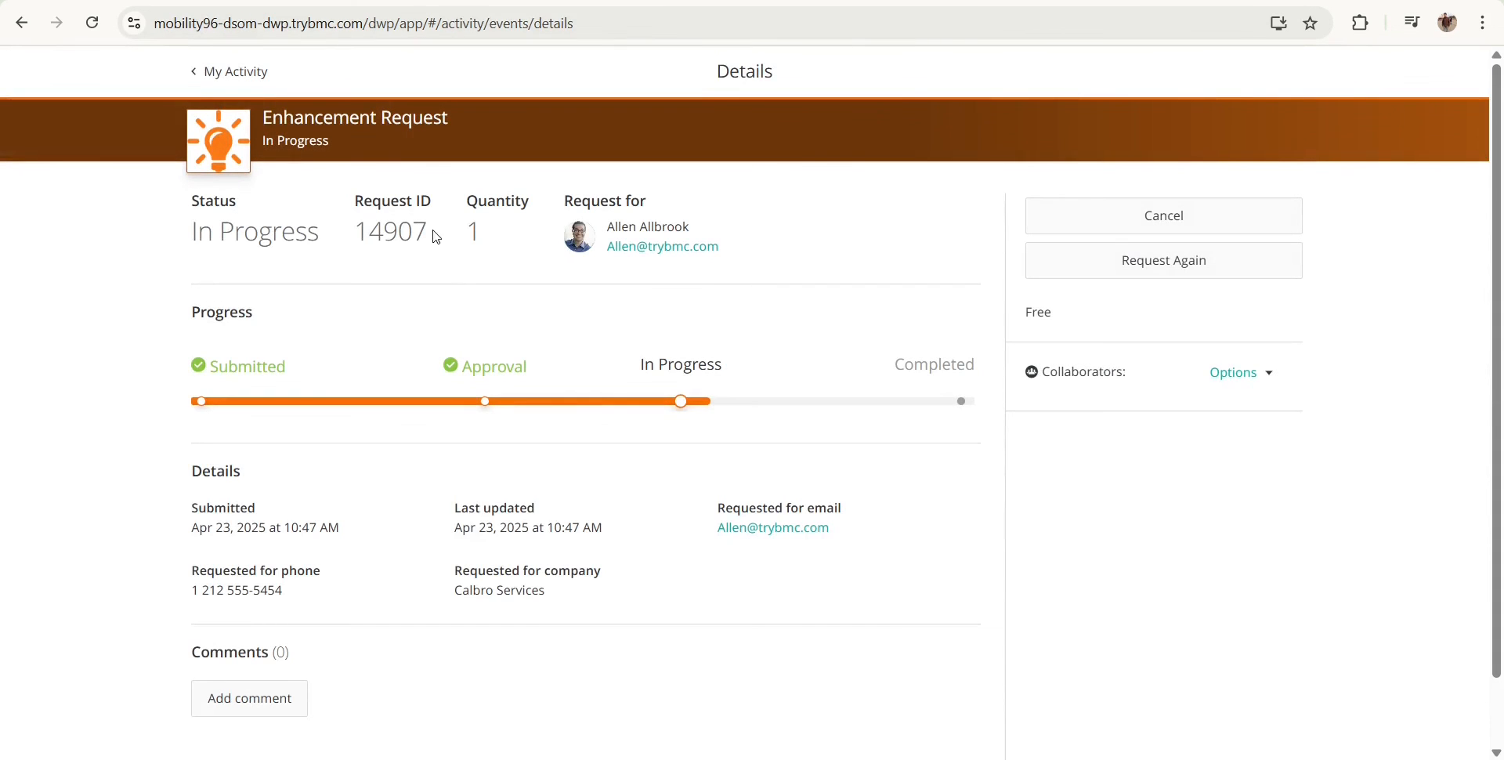
pyautogui.doubleClick(413, 230)
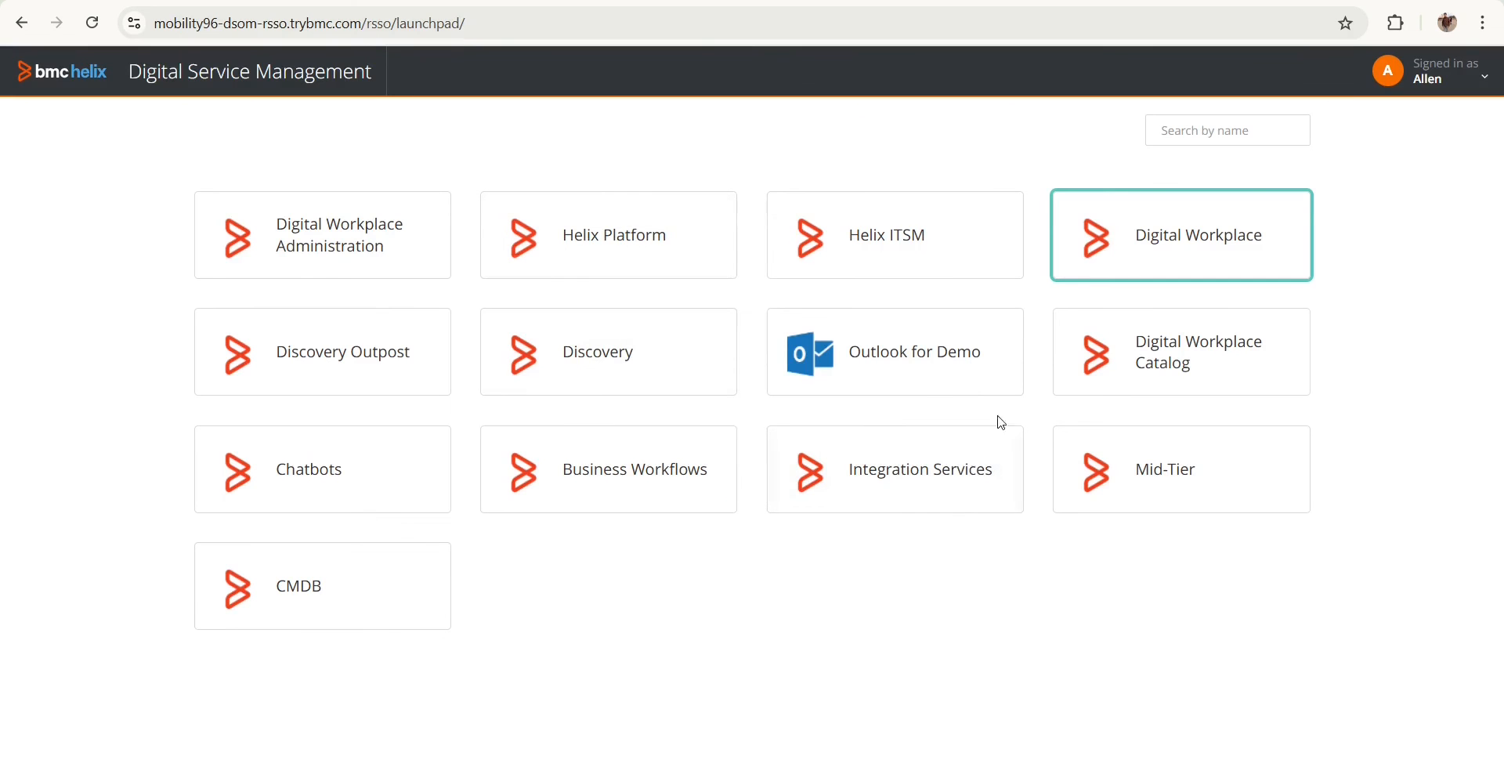
# Switch to BMC Remedy AR System through Mid-Tier and run an unfiltered incident search
pyautogui.click(1121, 473)
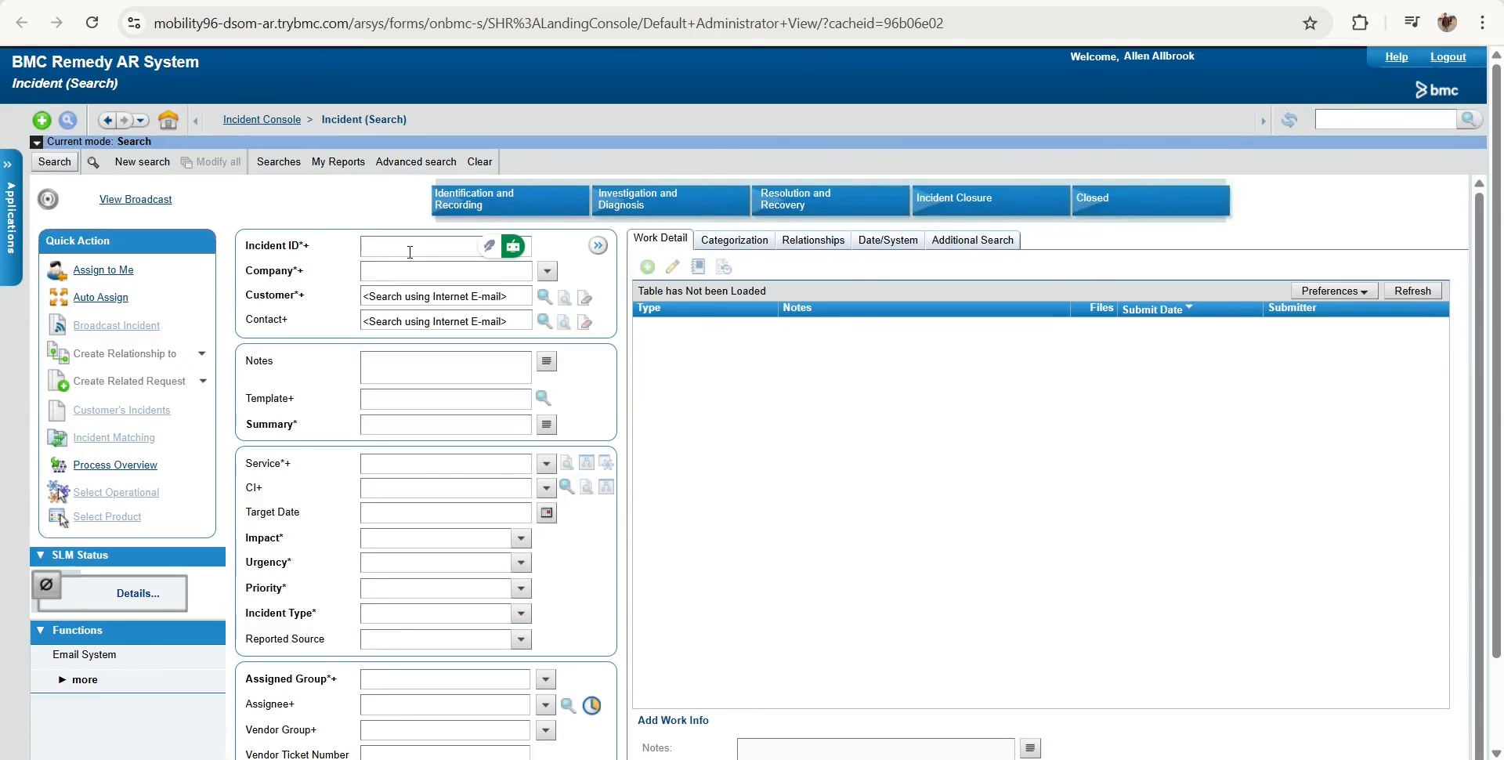
pyautogui.click(55, 163)
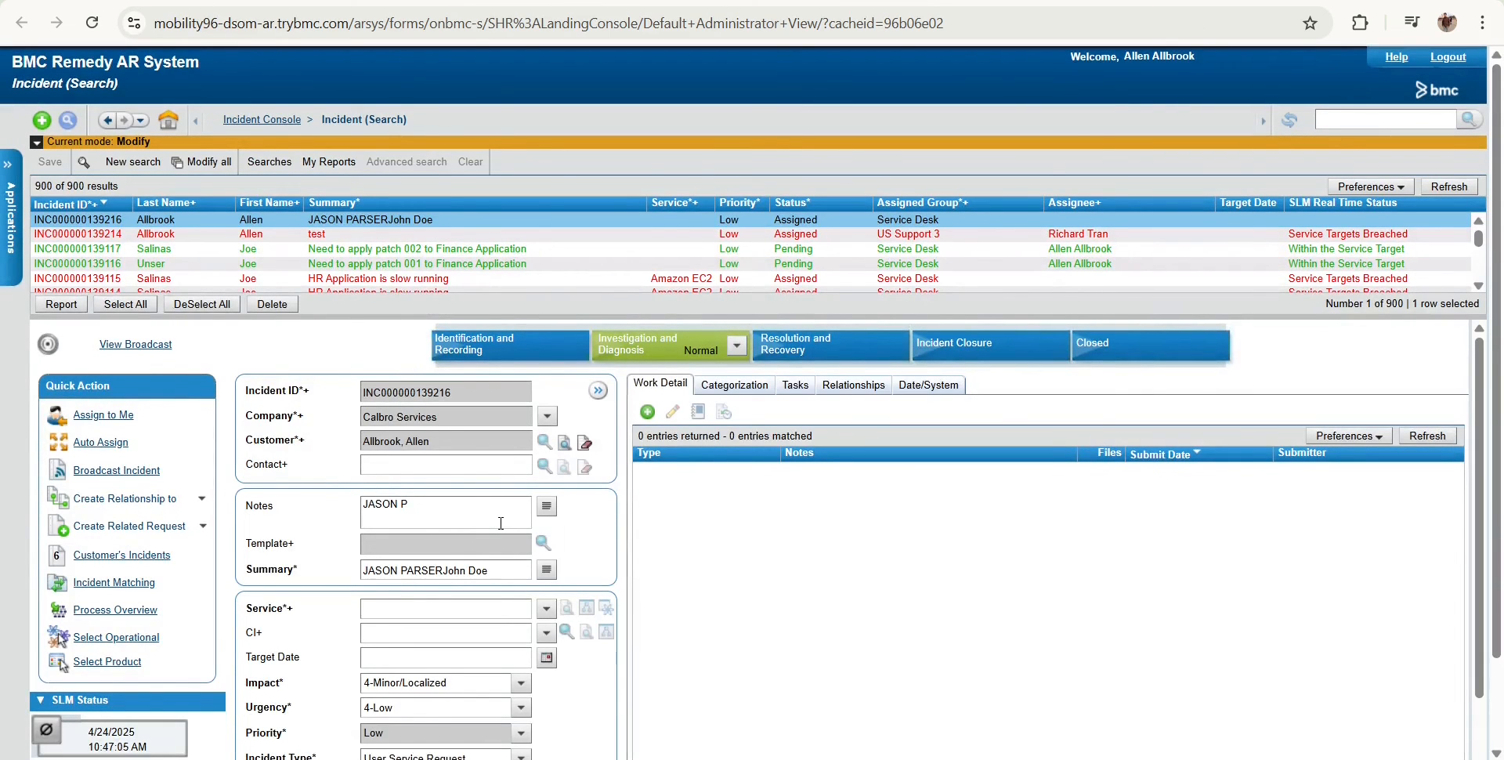
# Examine the notes and summary of the newest incident, checking the summary for the user name that follows JASON PARSER
pyautogui.scroll(-2, 616, 544)
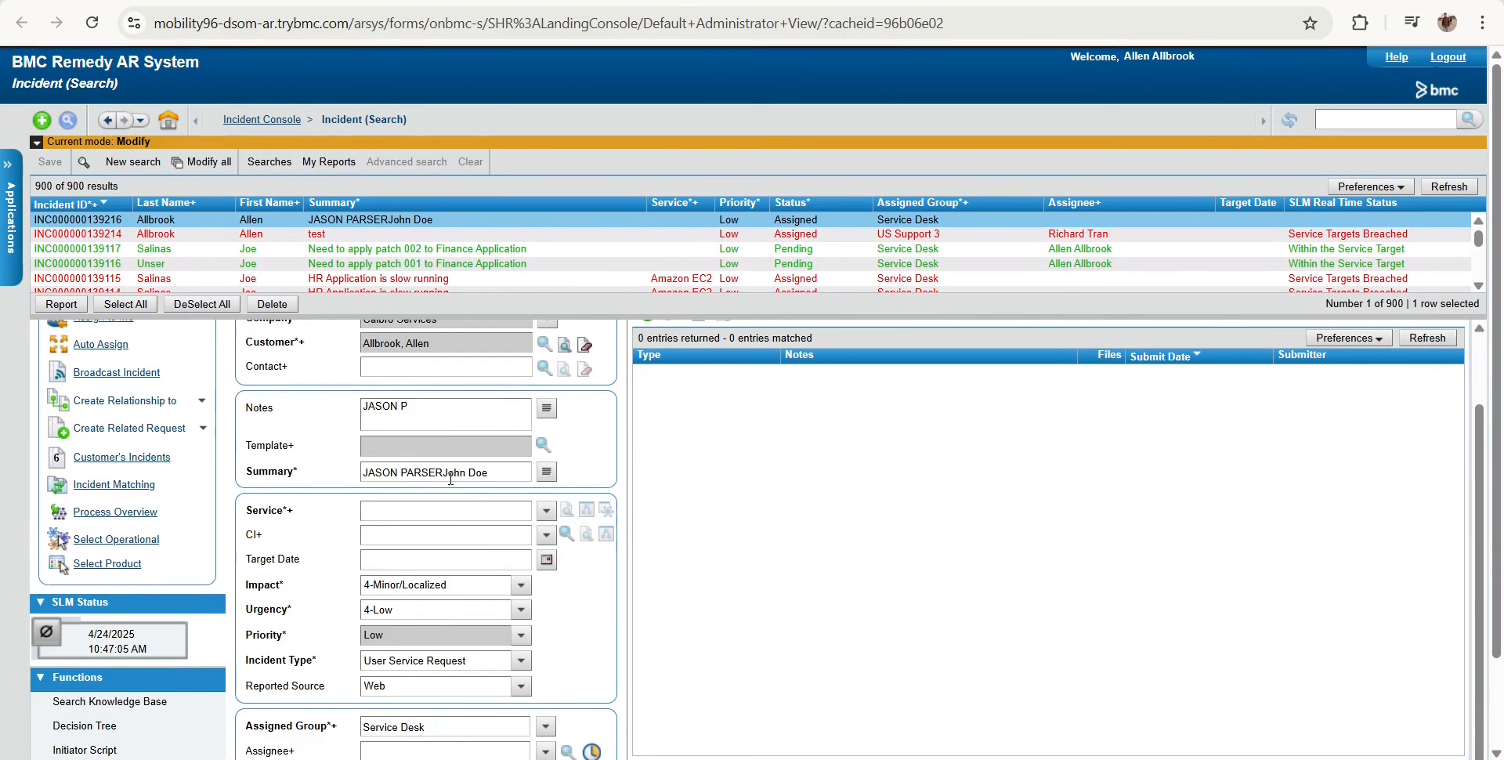
pyautogui.scroll(2, 462, 490)
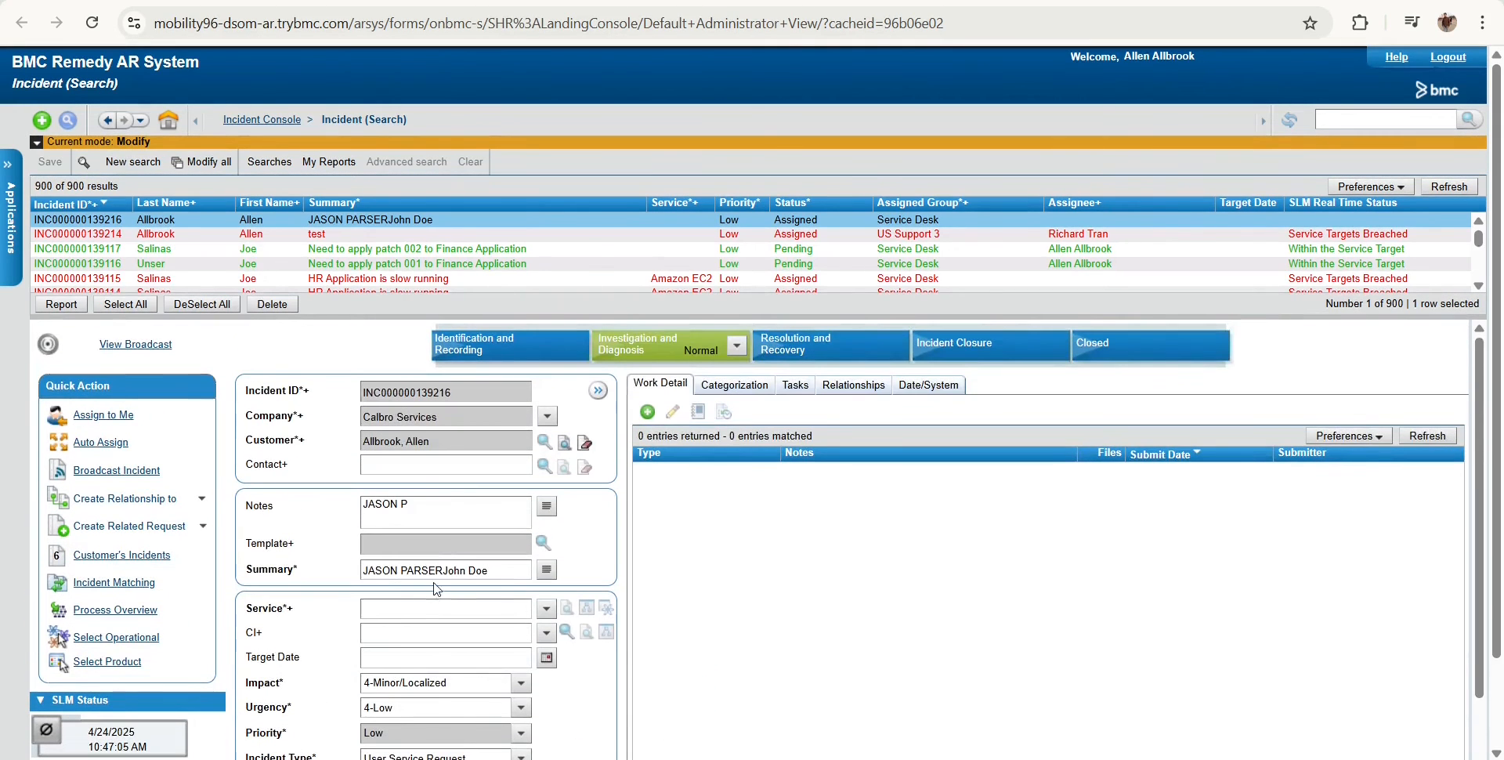
pyautogui.moveTo(447, 574); pyautogui.dragTo(490, 578)
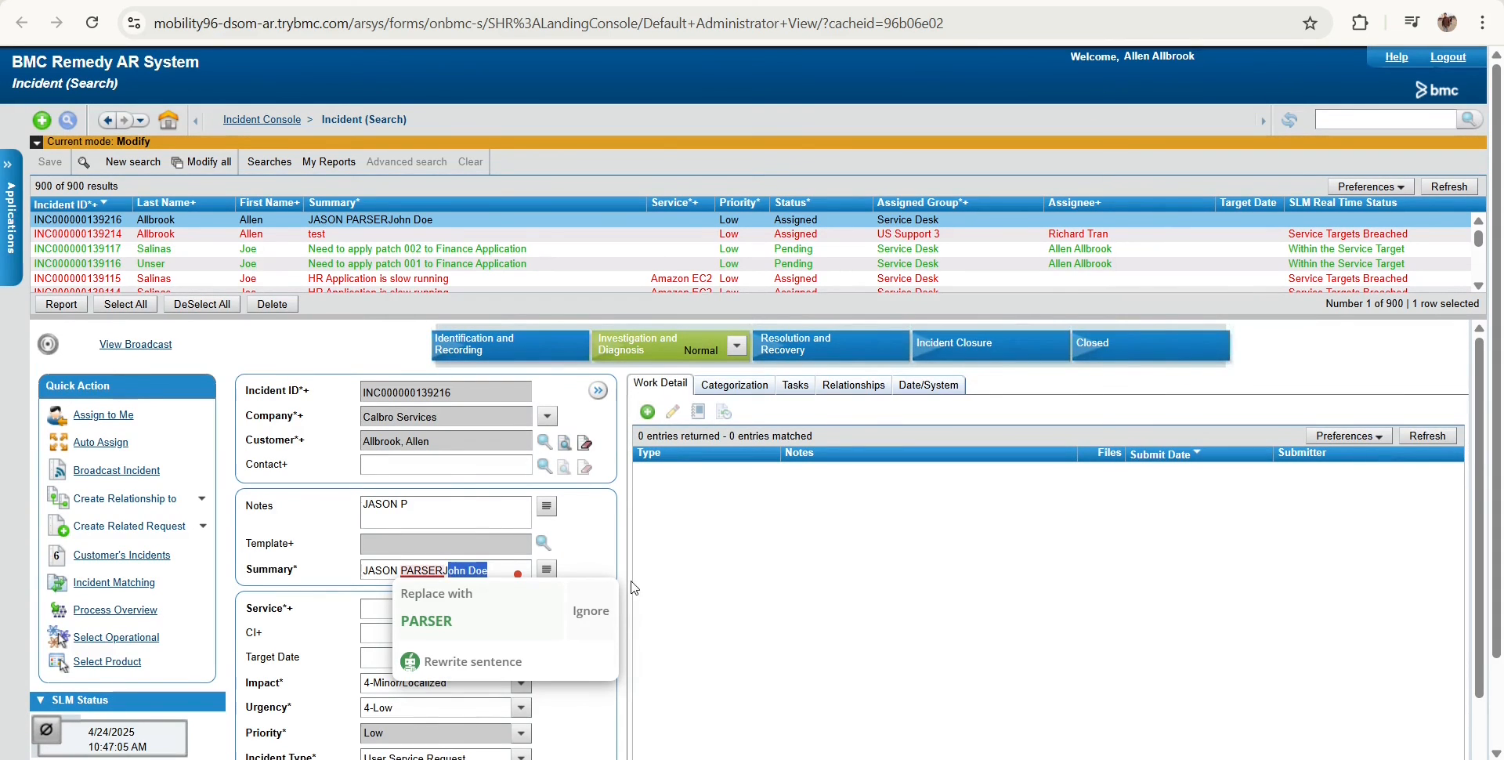
pyautogui.click(588, 539)
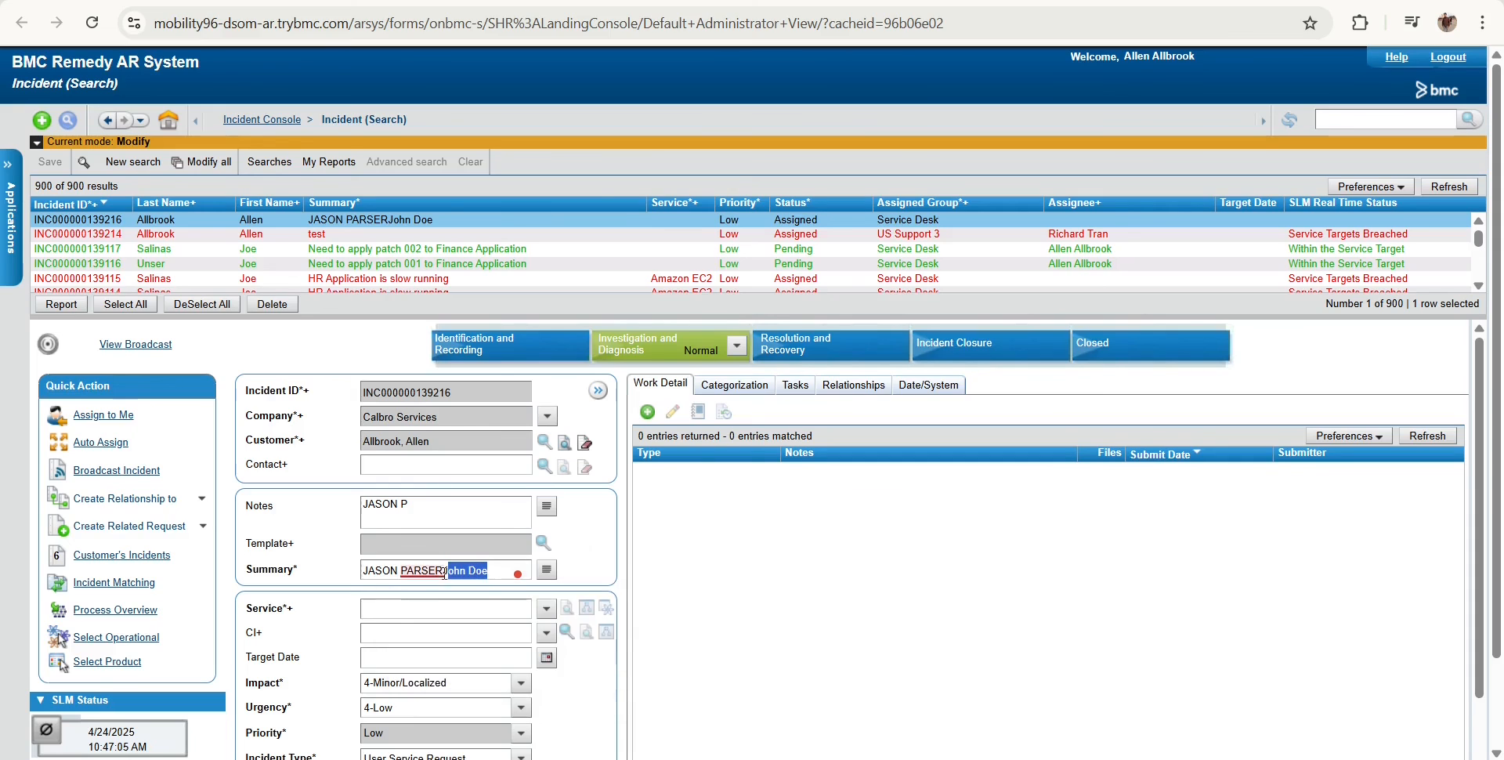
pyautogui.moveTo(444, 571); pyautogui.dragTo(496, 576)
pyautogui.moveTo(436, 581)
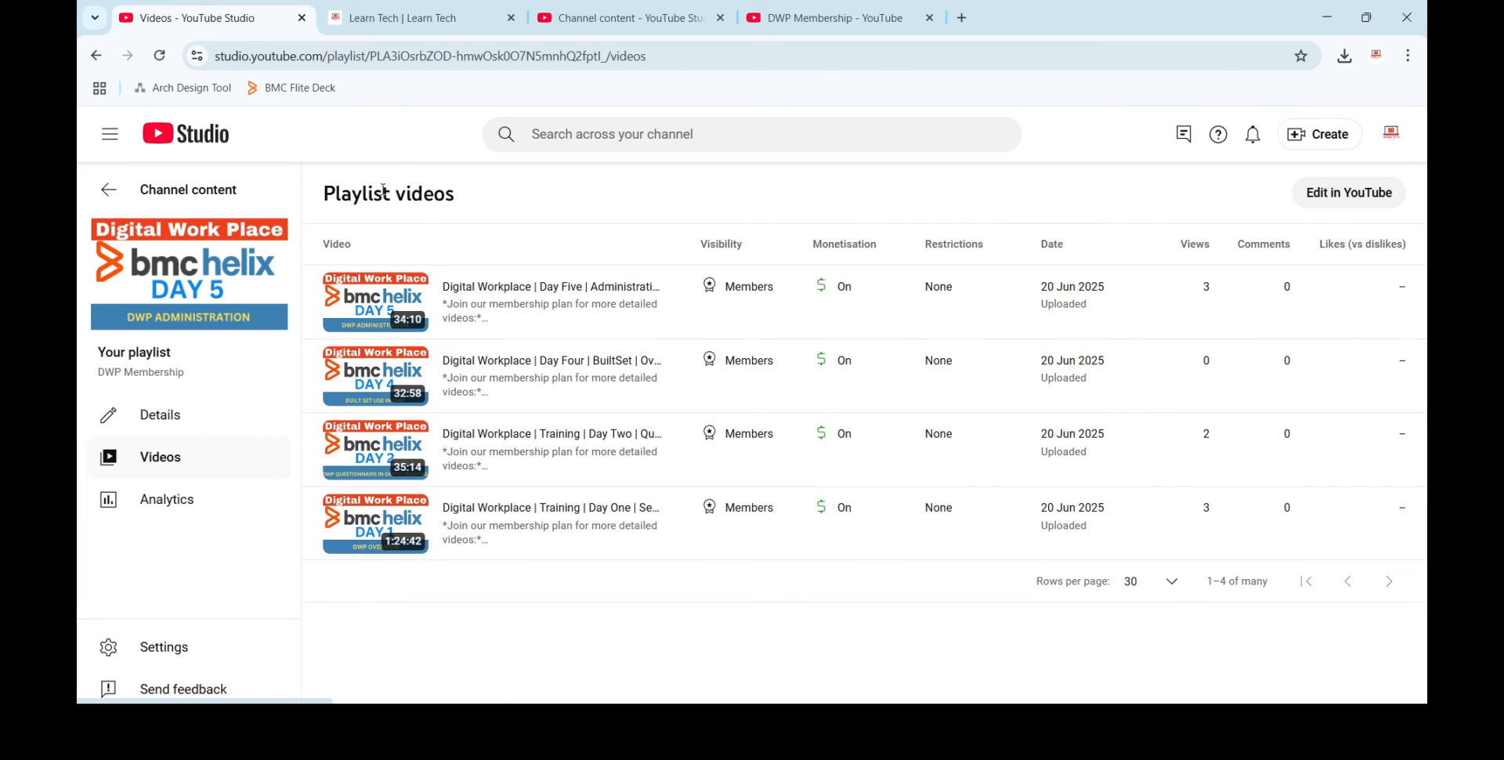
# Switch to the Learn Tech website, view its Purchase Courses page and check the price of the BMC Helix Digital Workplace course
pyautogui.click(391, 18)
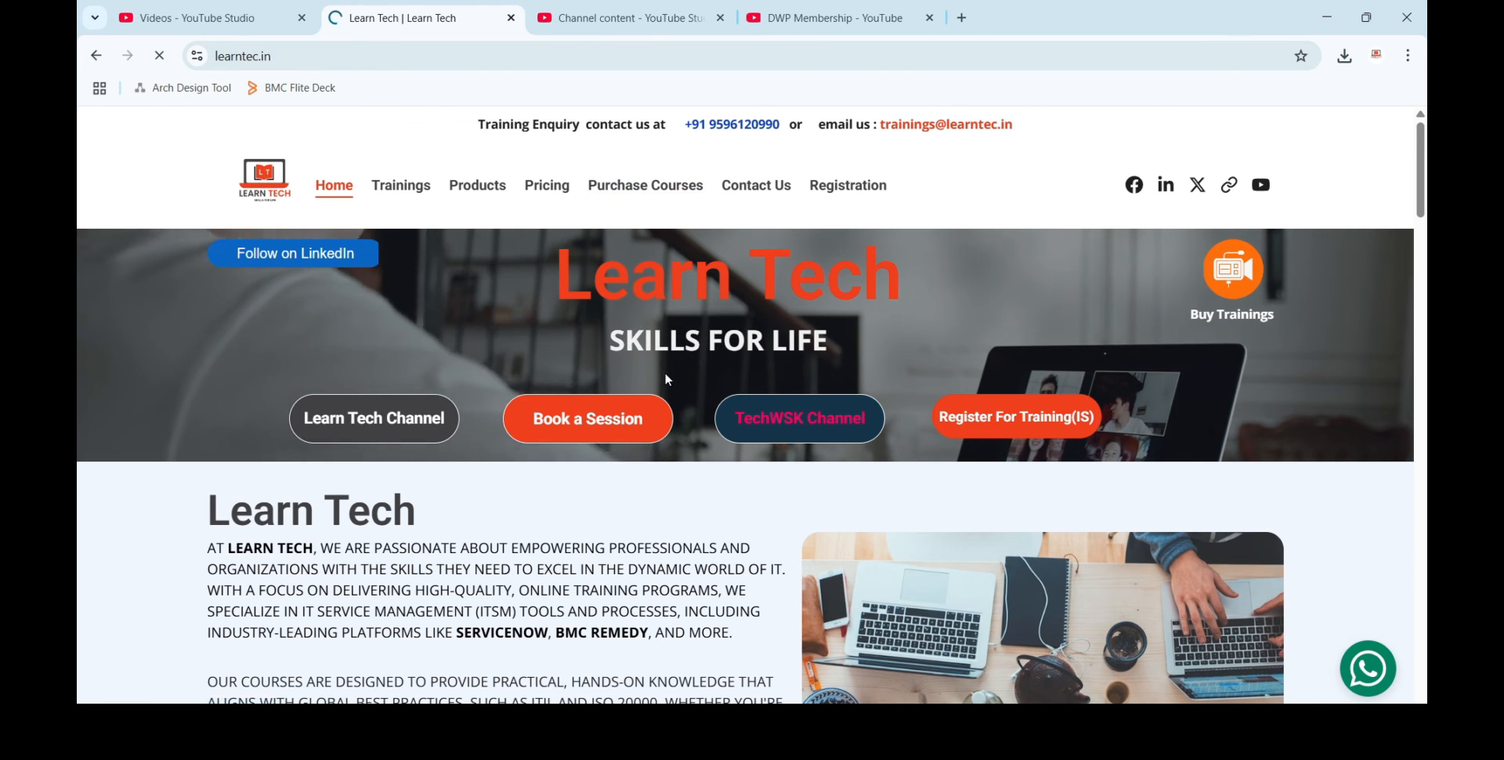
pyautogui.click(657, 183)
pyautogui.scroll(-2, 642, 386)
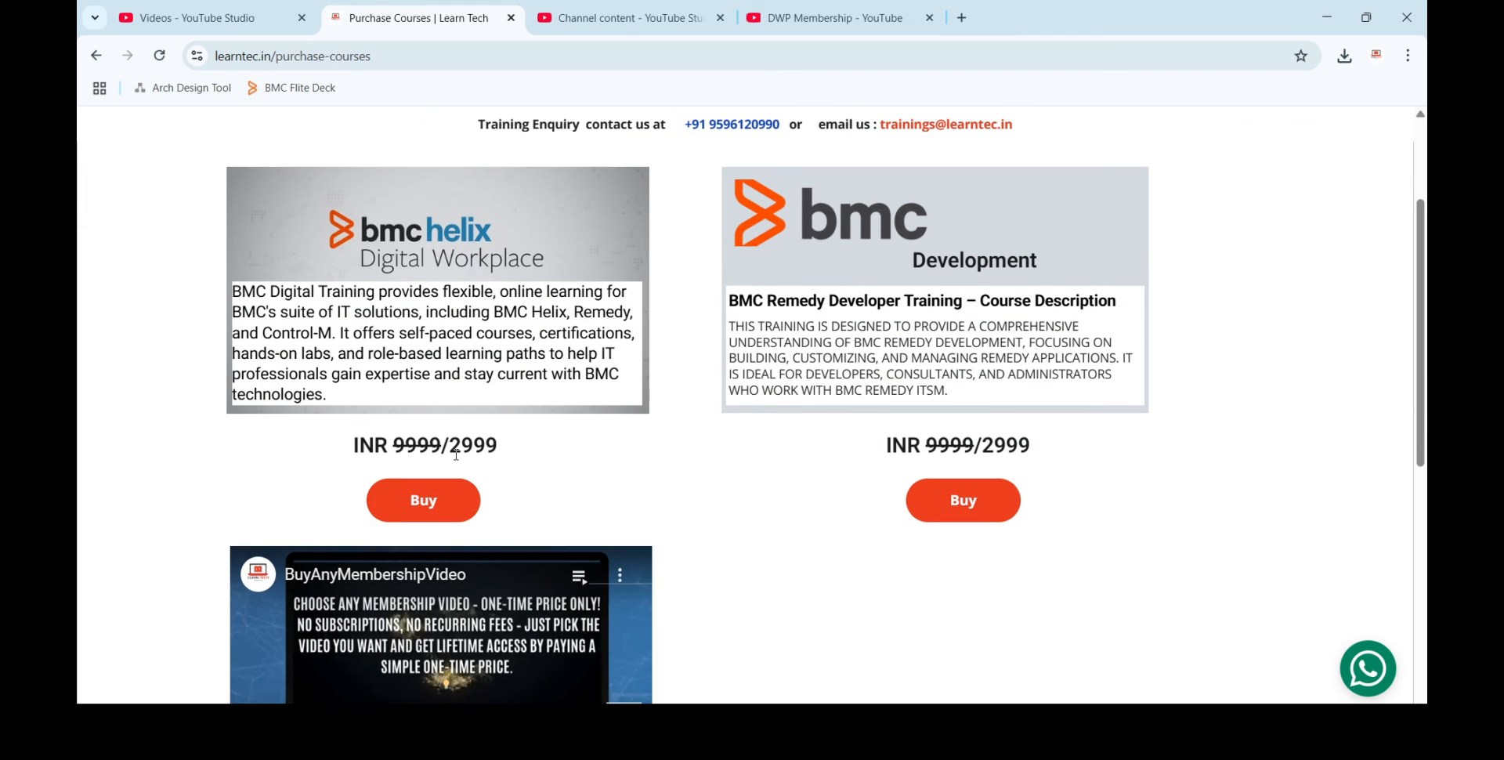
pyautogui.moveTo(455, 448); pyautogui.dragTo(501, 458)
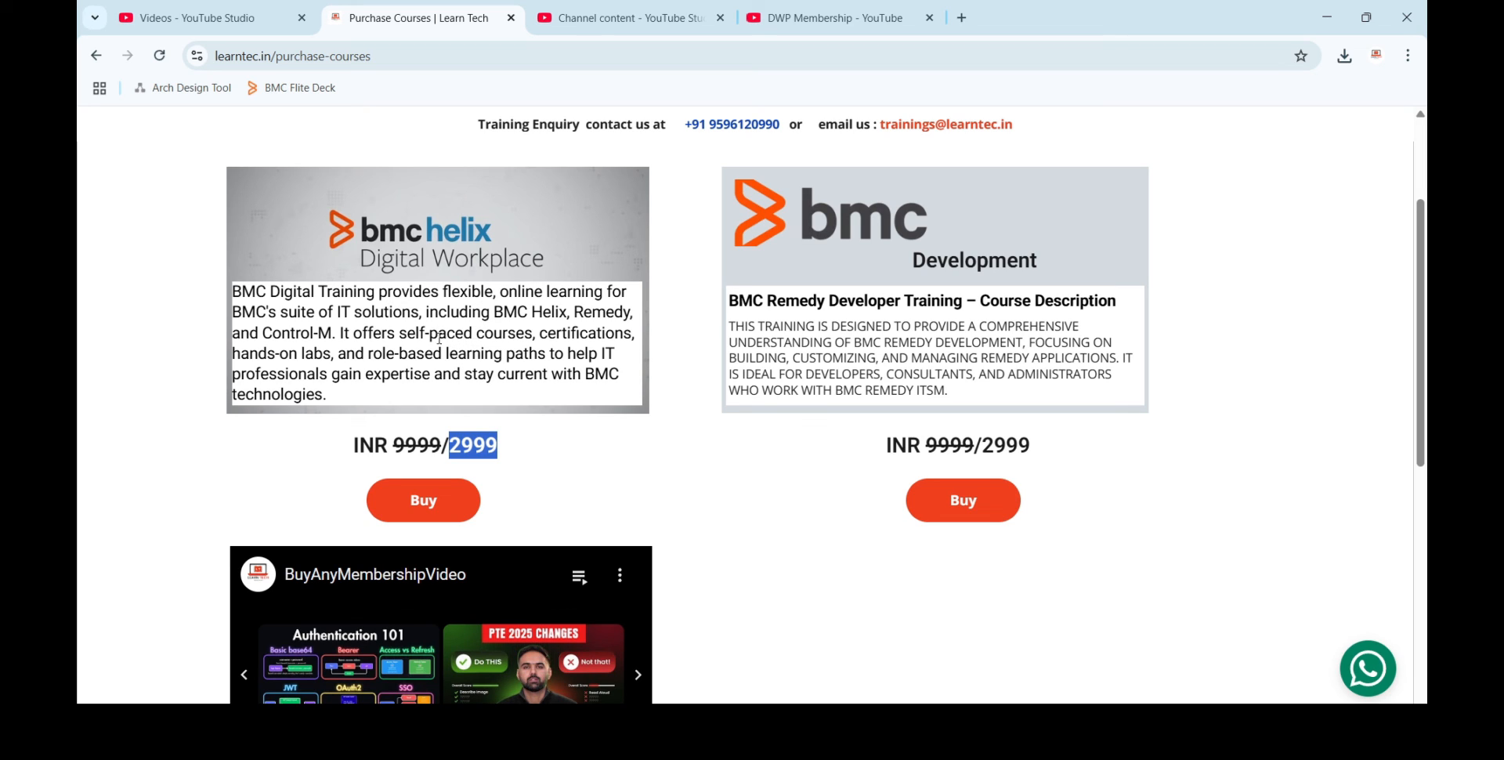
pyautogui.click(472, 444)
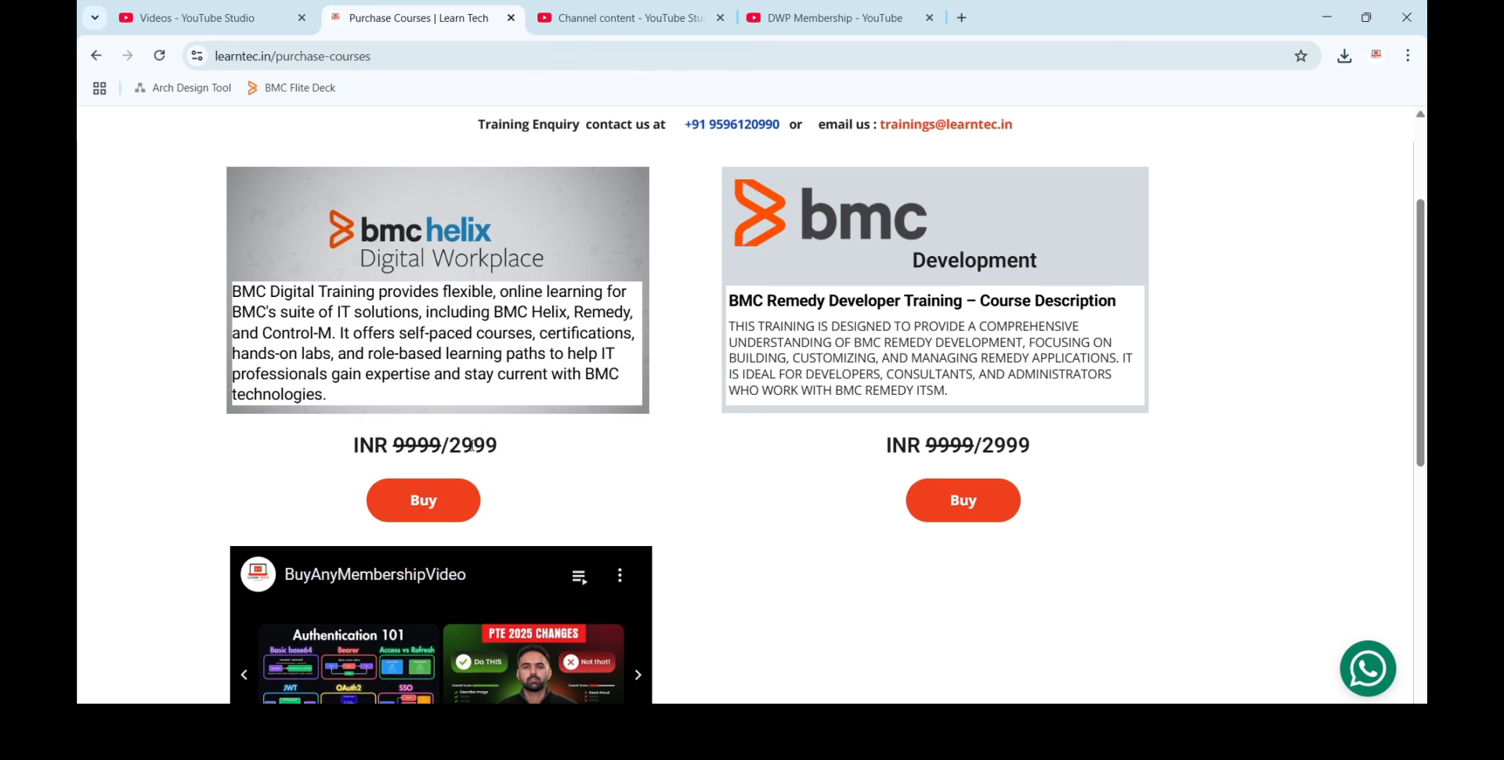
# Review the DWP Membership playlist videos in YouTube Studio alongside the Learn Tech course offers, finishing on the playlist
pyautogui.click(224, 24)
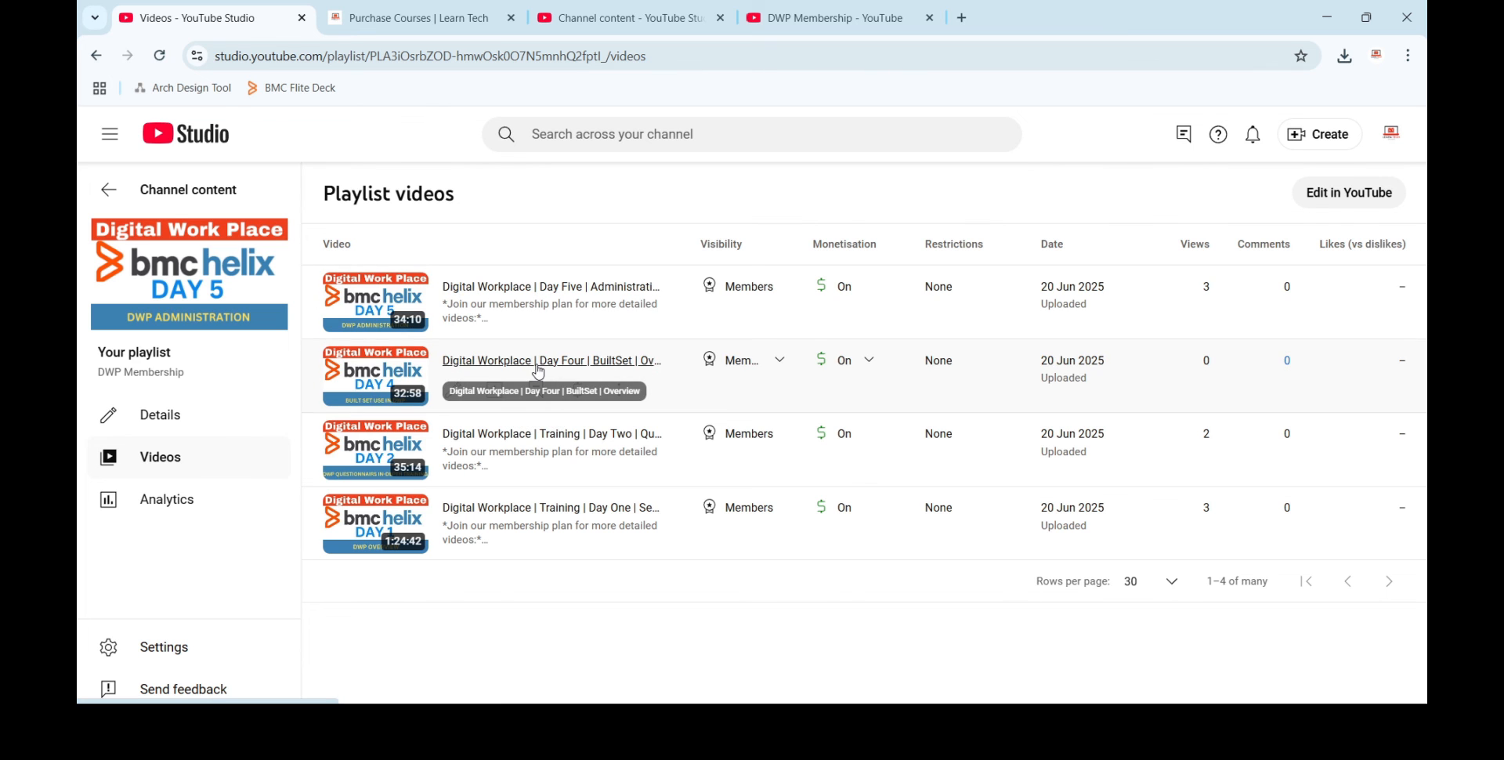
pyautogui.click(445, 23)
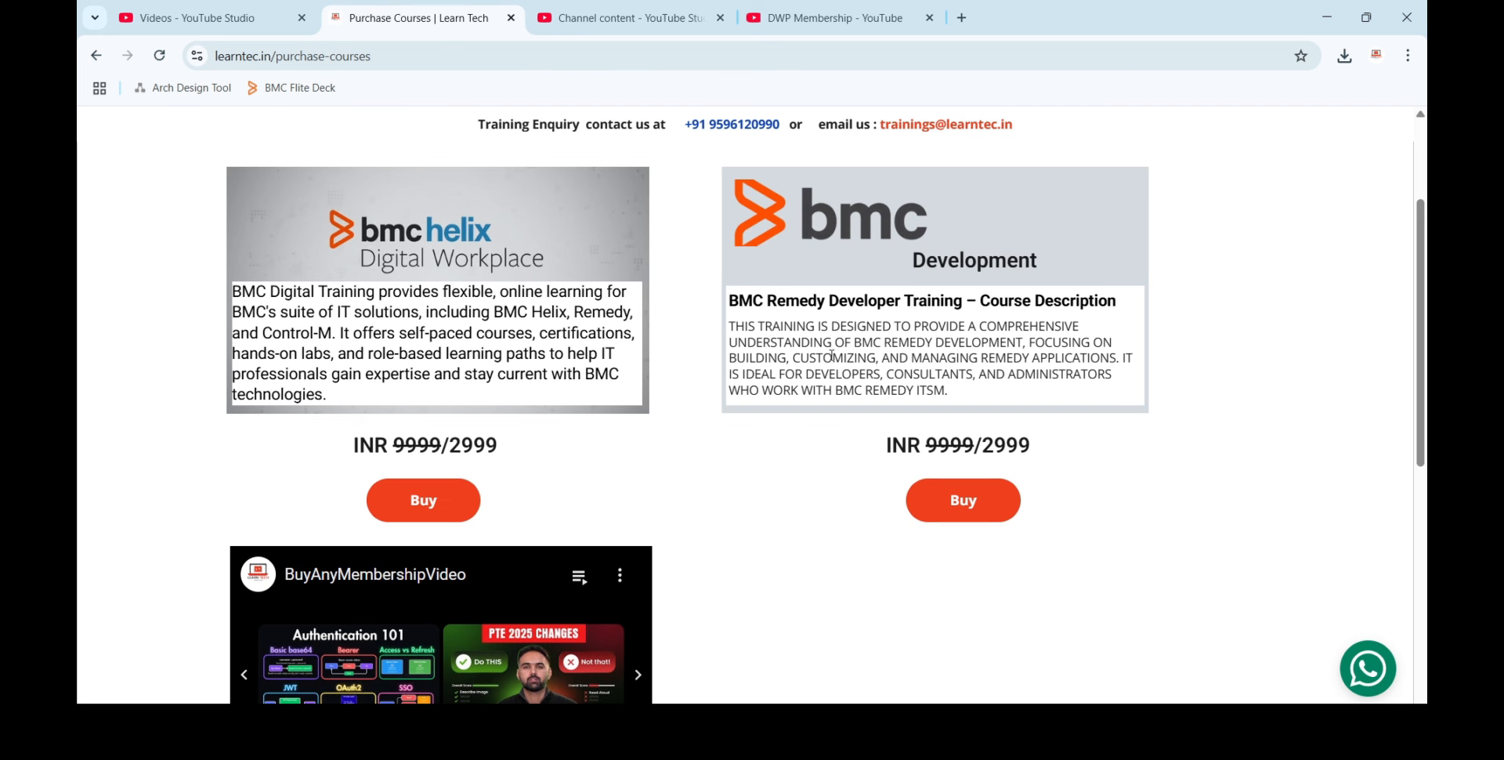
pyautogui.click(205, 19)
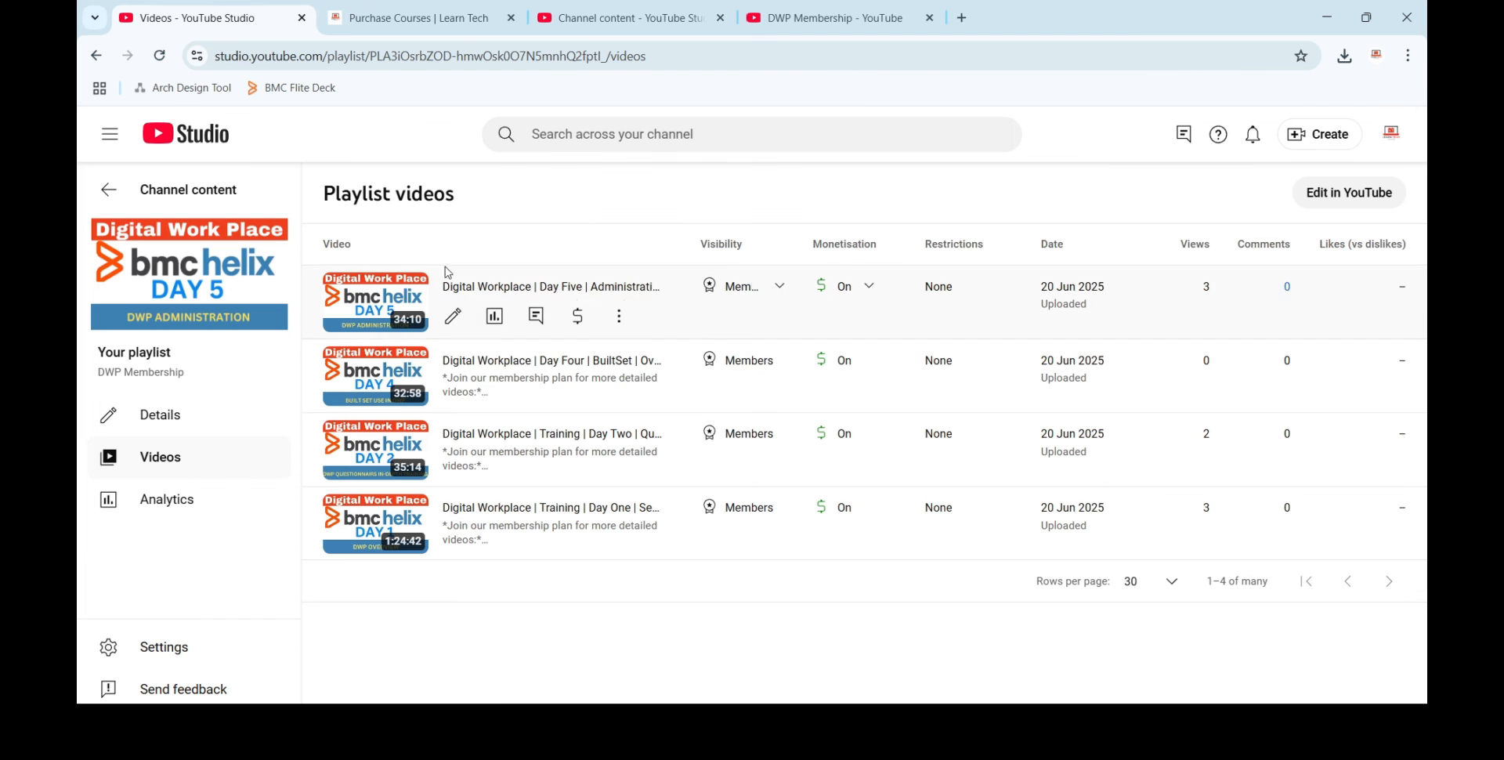